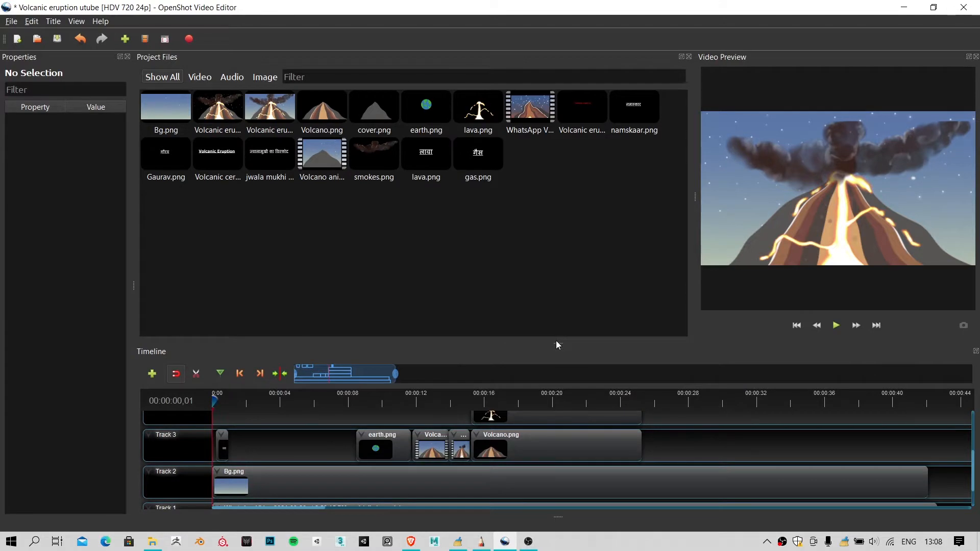
# Step: Enlarge the timeline area and move the playhead to about 18 seconds over the smokes, lava and volcano clips
pyautogui.moveTo(557, 342); pyautogui.dragTo(555, 301)
pyautogui.scroll(1, 485, 400)
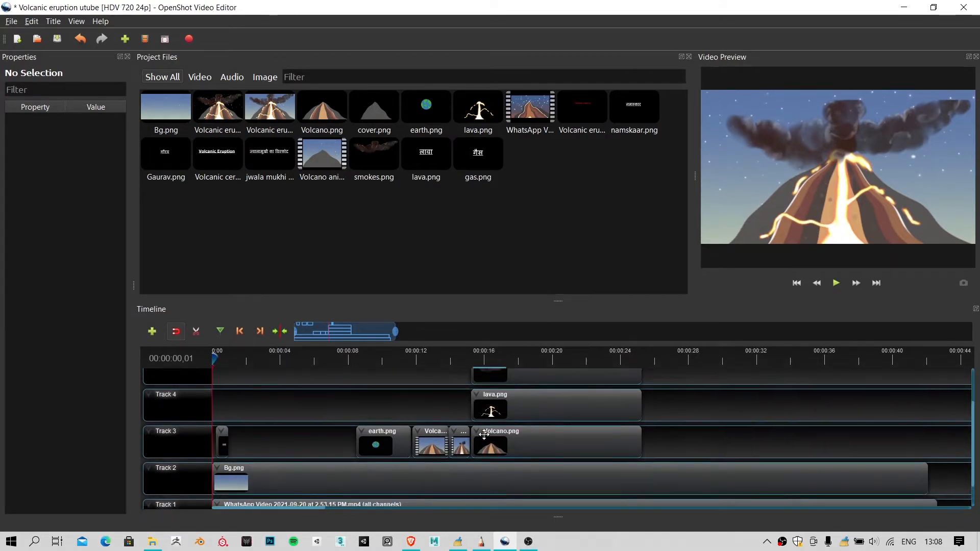
pyautogui.scroll(2, 465, 413)
pyautogui.moveTo(482, 364); pyautogui.dragTo(531, 365)
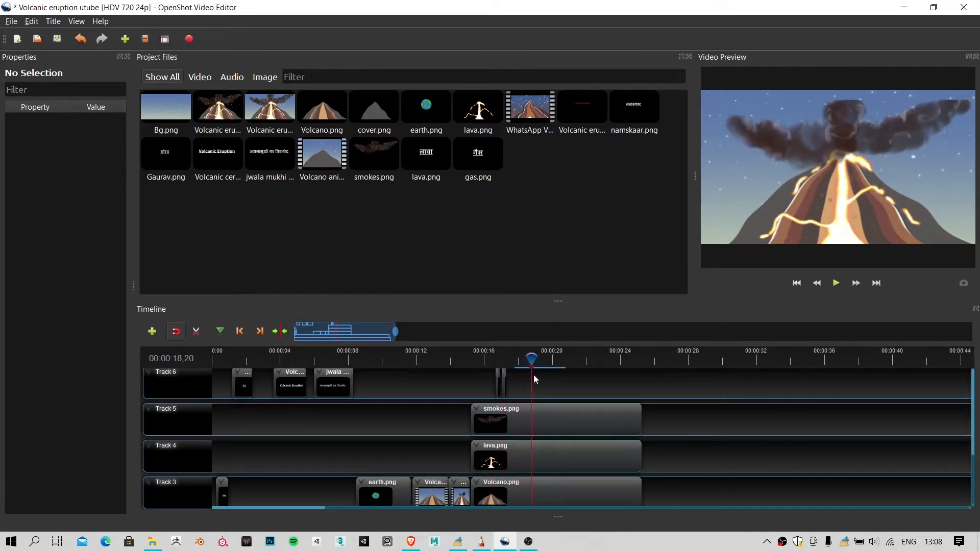
# Step: Play back the section from about 16 seconds and check the timing of the lava and gas titles on Track 6
pyautogui.keyDown('ctrl'); pyautogui.scroll(2, 551, 418); pyautogui.keyUp('ctrl')
pyautogui.click(479, 359)
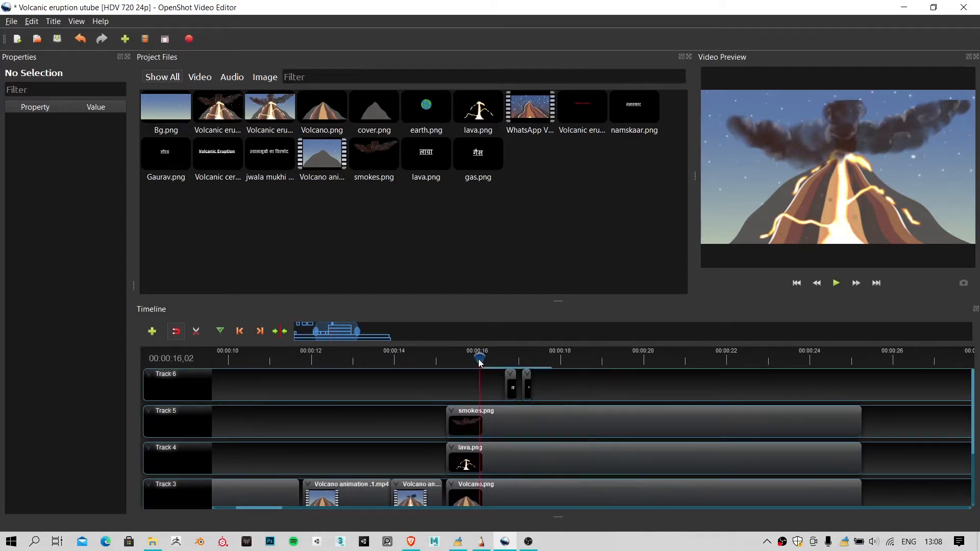
pyautogui.press('space')
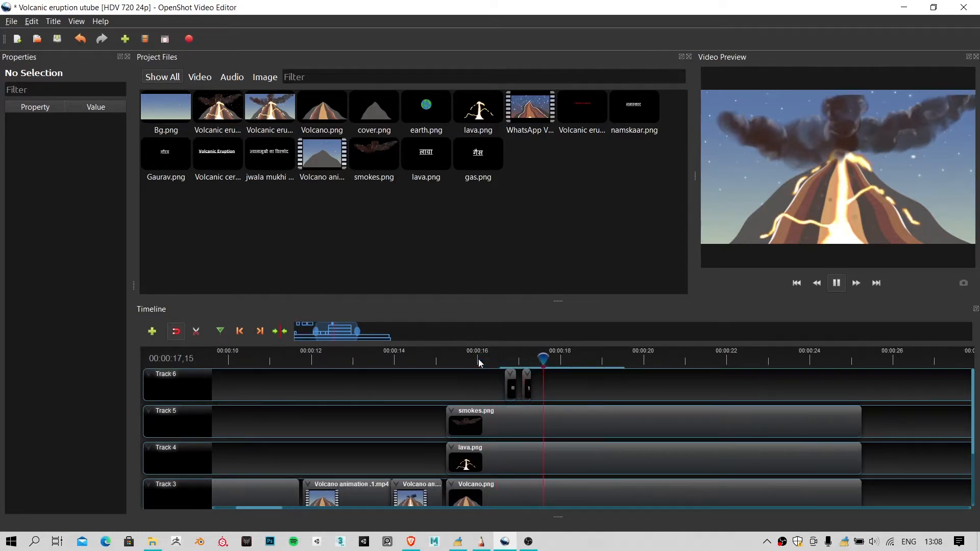
pyautogui.press('space')
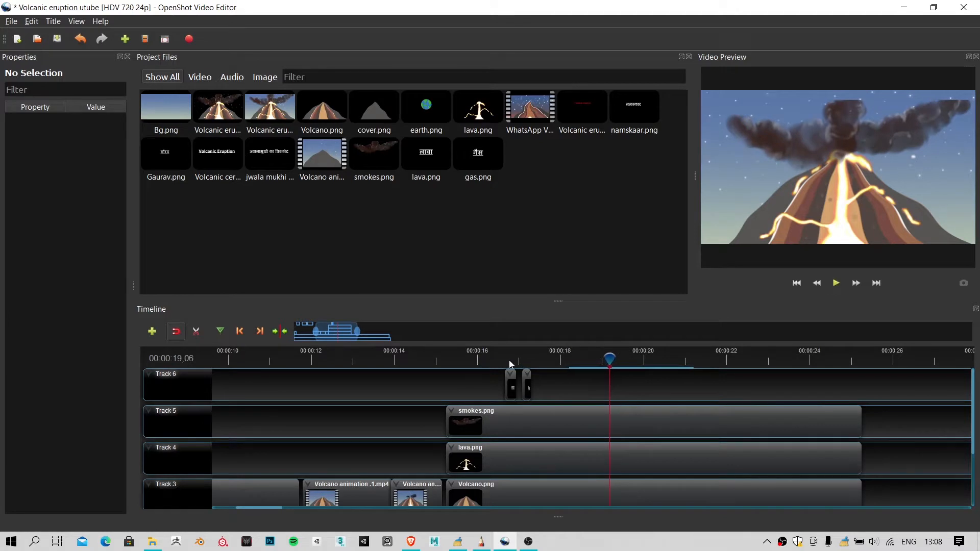
pyautogui.click(526, 362)
pyautogui.keyDown('ctrl'); pyautogui.scroll(3, 537, 380); pyautogui.keyUp('ctrl')
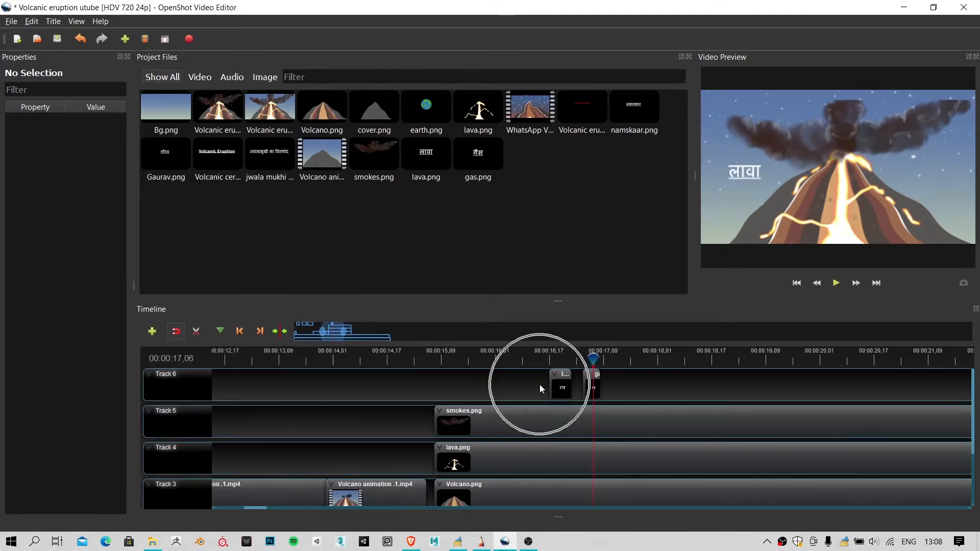
pyautogui.click(553, 384)
pyautogui.moveTo(556, 361)
pyautogui.mouseDown()
pyautogui.moveTo(523, 361)
pyautogui.moveTo(568, 361)
pyautogui.moveTo(515, 361)
pyautogui.moveTo(555, 361)
pyautogui.mouseUp()
pyautogui.press('space')
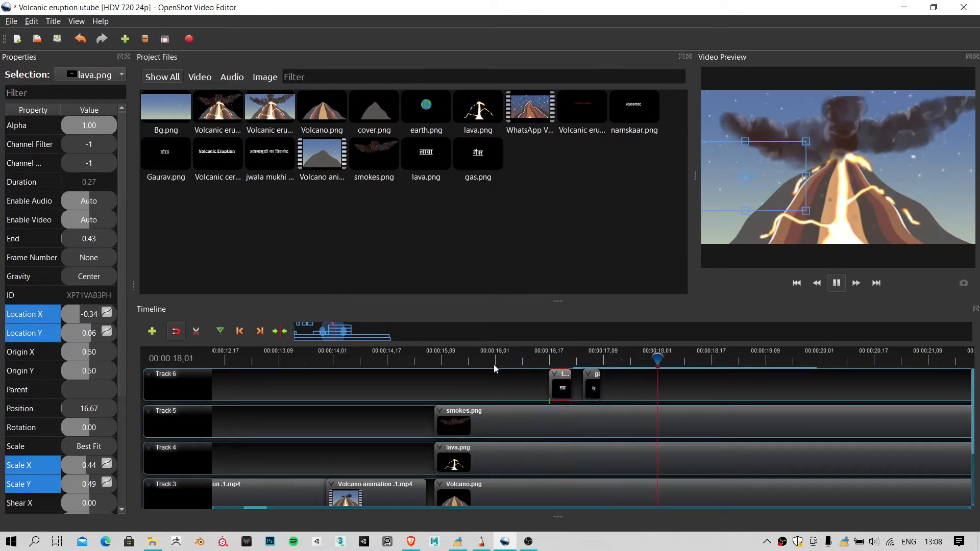
pyautogui.click(471, 359)
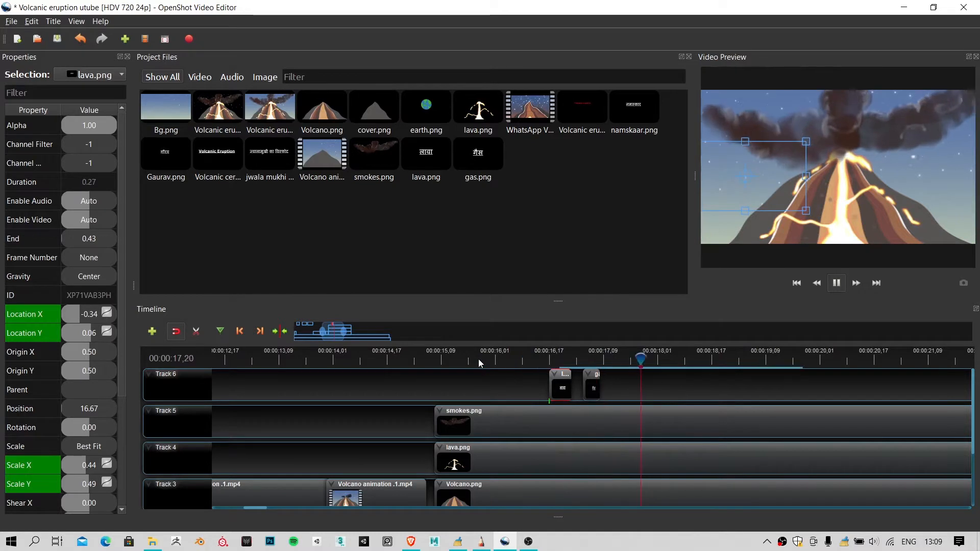
pyautogui.press('space')
# Step: Remove the Location X and Location Y keyframes at the start of the lava.png title clip on Track 6
pyautogui.keyDown('ctrl'); pyautogui.scroll(5, 491, 372); pyautogui.keyUp('ctrl')
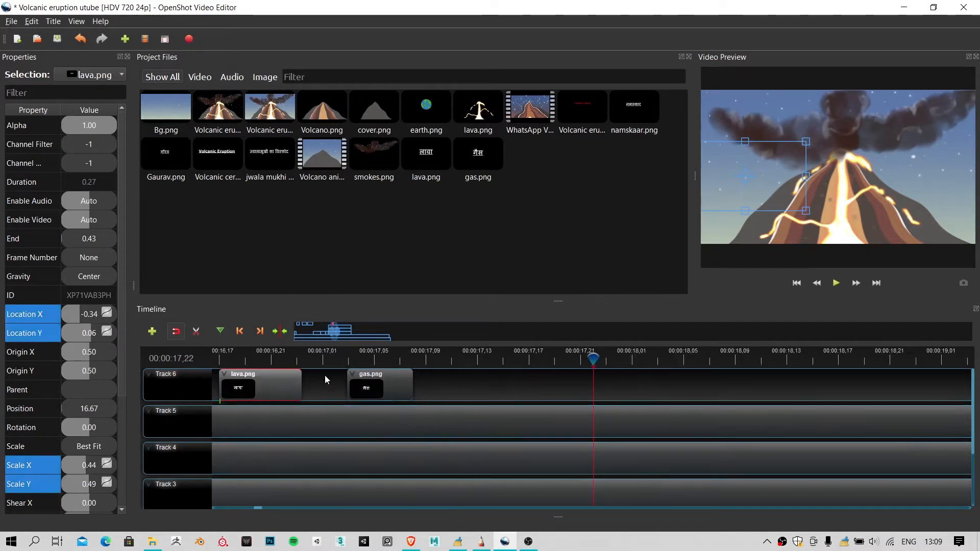
pyautogui.moveTo(313, 361); pyautogui.dragTo(218, 363)
pyautogui.keyDown('ctrl'); pyautogui.scroll(2, 258, 402); pyautogui.keyUp('ctrl')
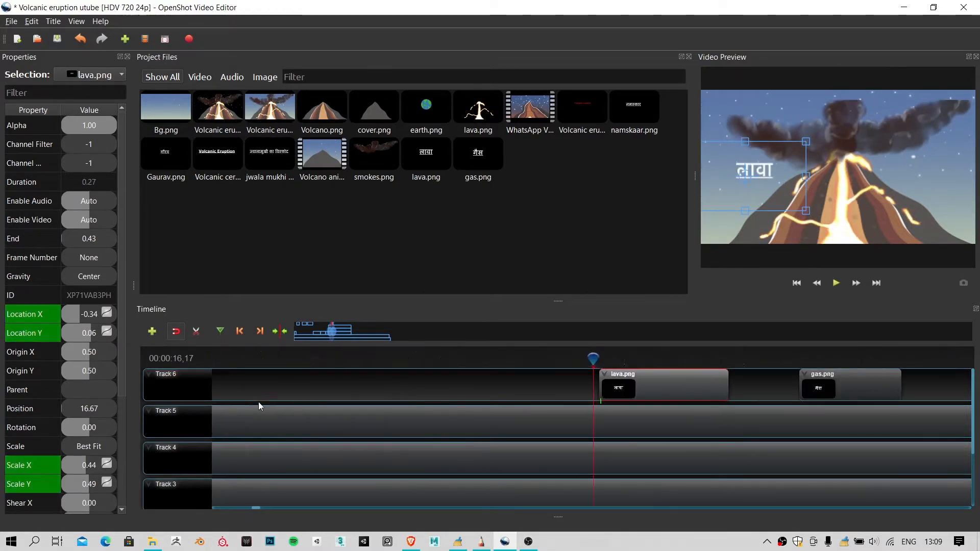
pyautogui.keyDown('ctrl'); pyautogui.scroll(2, 658, 385); pyautogui.keyUp('ctrl')
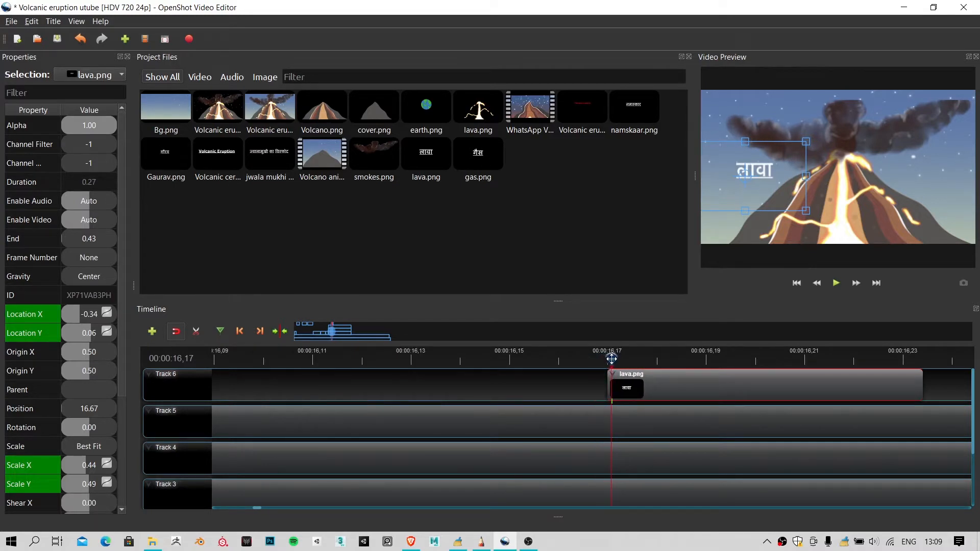
pyautogui.rightClick(78, 313)
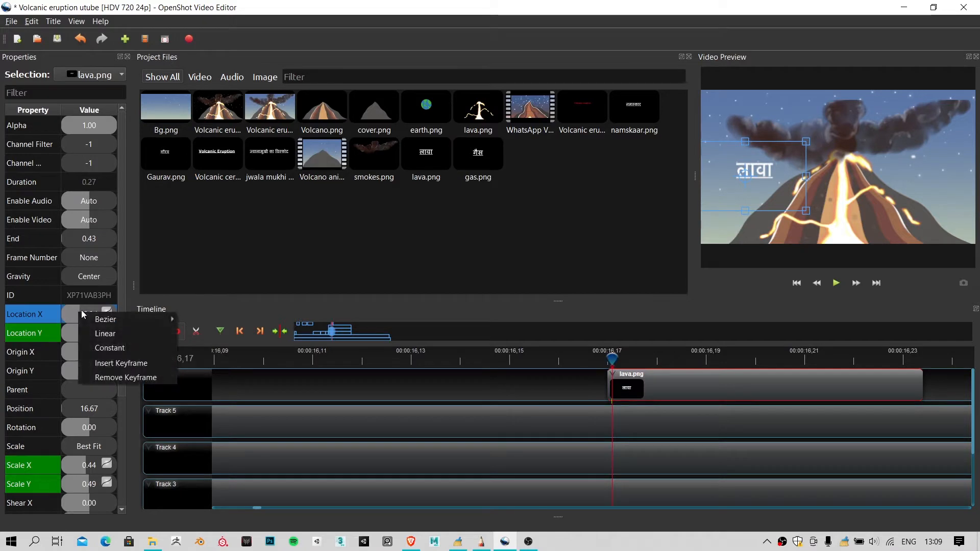
pyautogui.click(128, 376)
pyautogui.rightClick(73, 336)
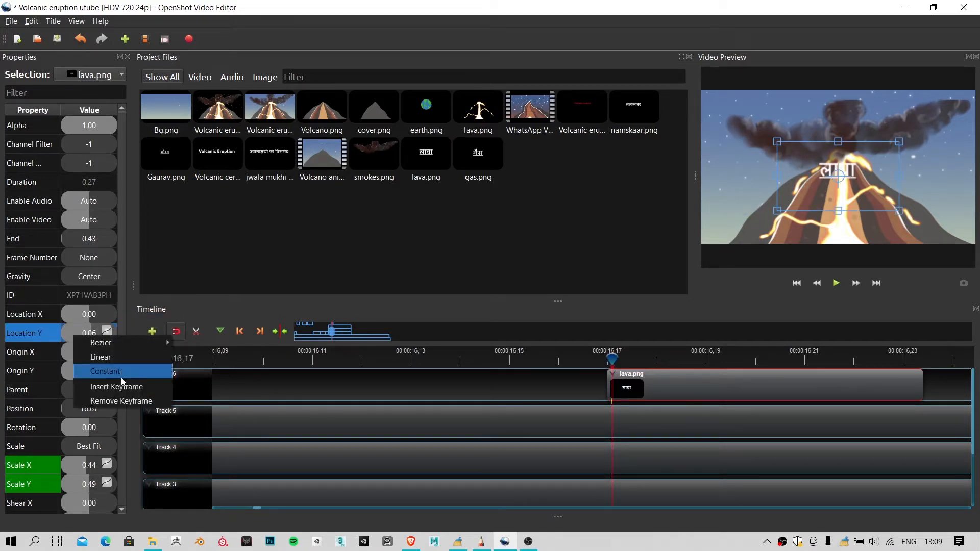
pyautogui.click(117, 400)
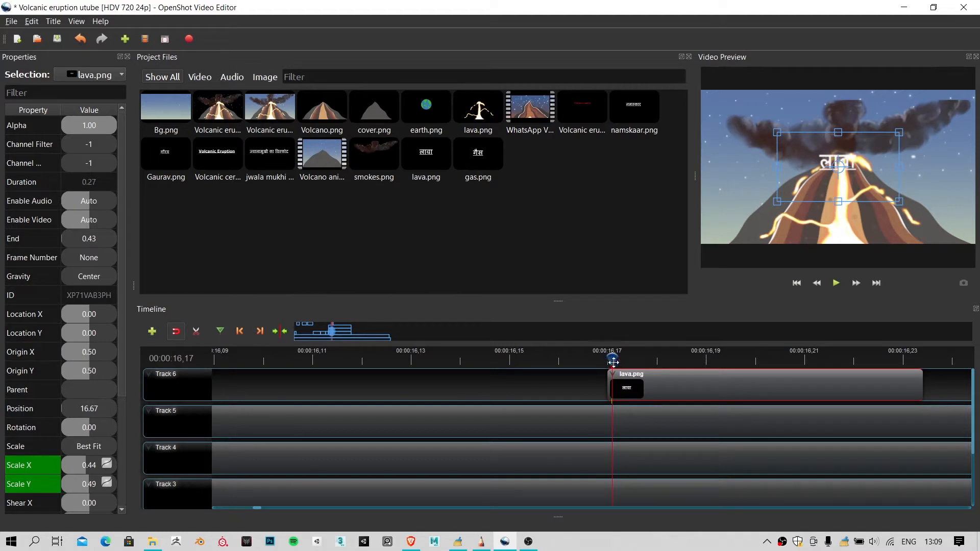
# Step: Remove the Scale X and Scale Y keyframes at the start of the lava.png title clip
pyautogui.rightClick(79, 464)
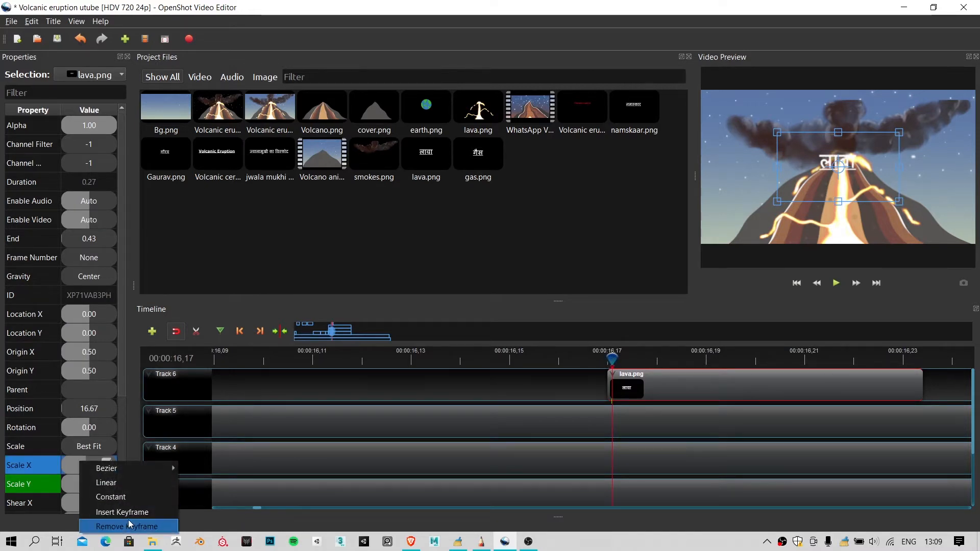
pyautogui.click(128, 524)
pyautogui.rightClick(94, 481)
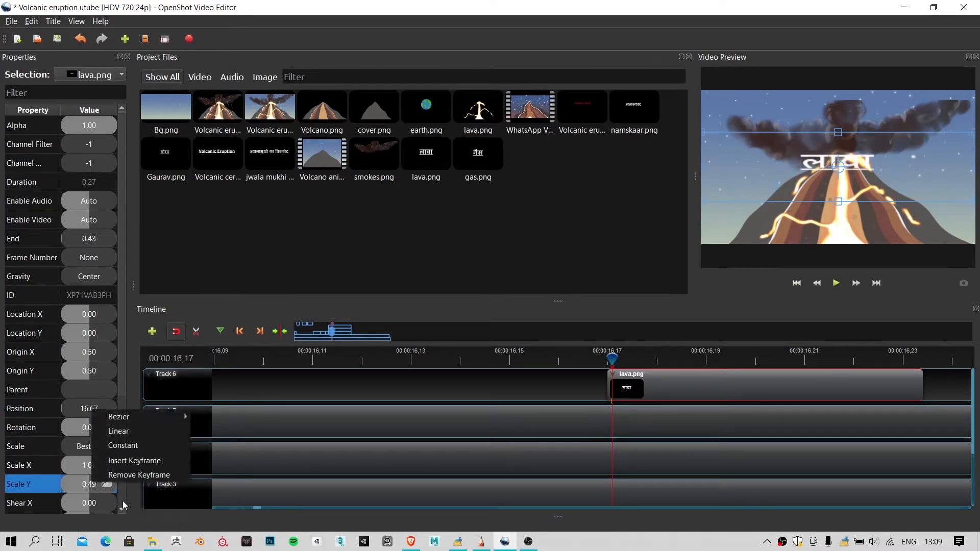
pyautogui.click(130, 473)
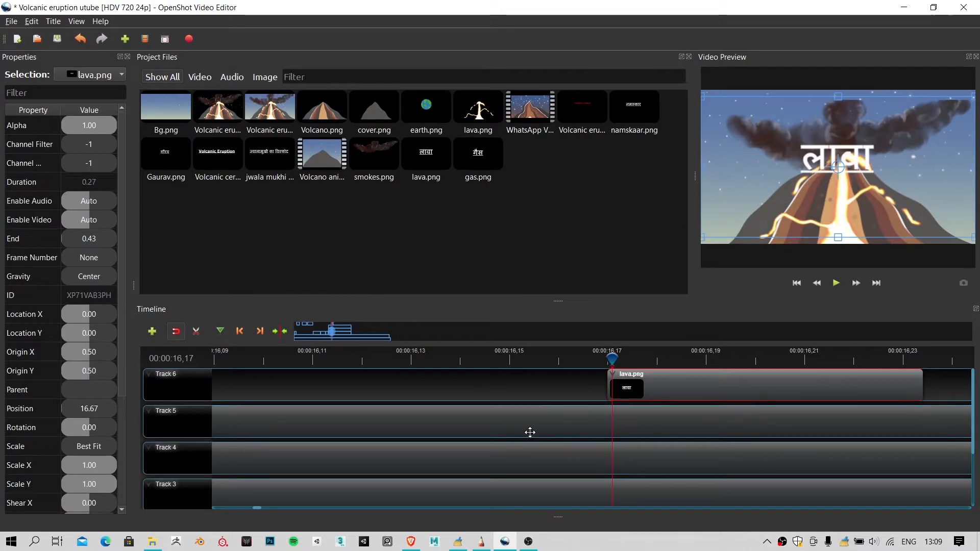
# Step: Try to reposition the lava title toward the lower left of the video frame at its first frame, and undo the move
pyautogui.scroll(3, 530, 433)
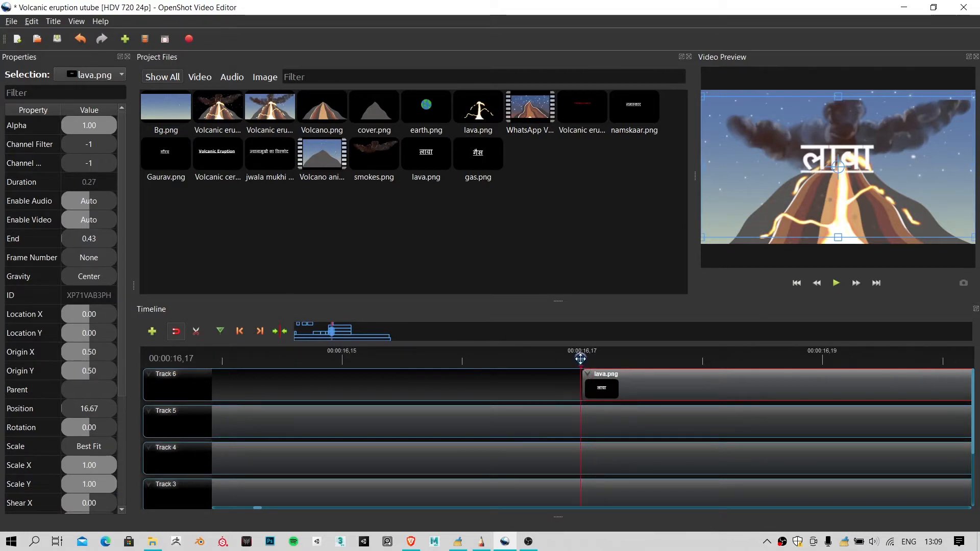
pyautogui.scroll(-1, 599, 383)
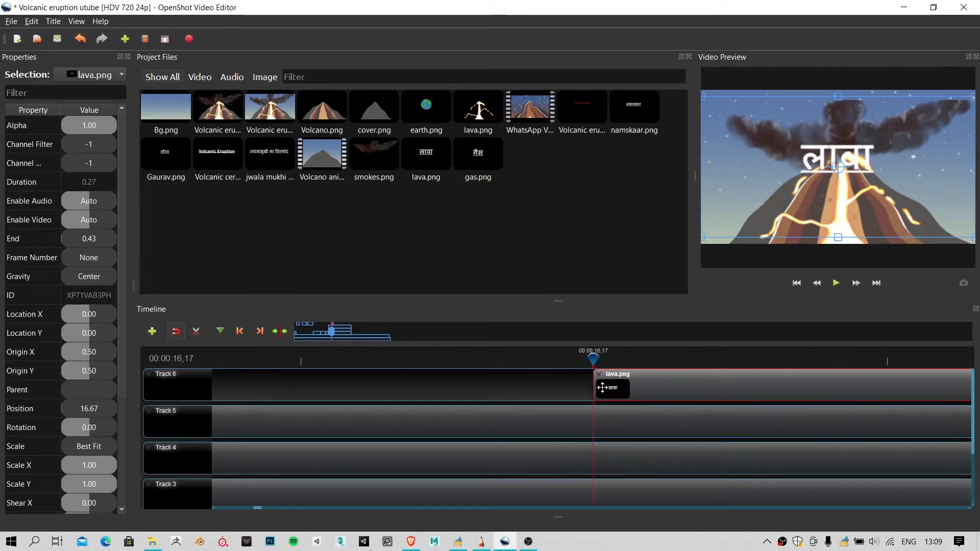
pyautogui.moveTo(602, 388); pyautogui.dragTo(604, 389)
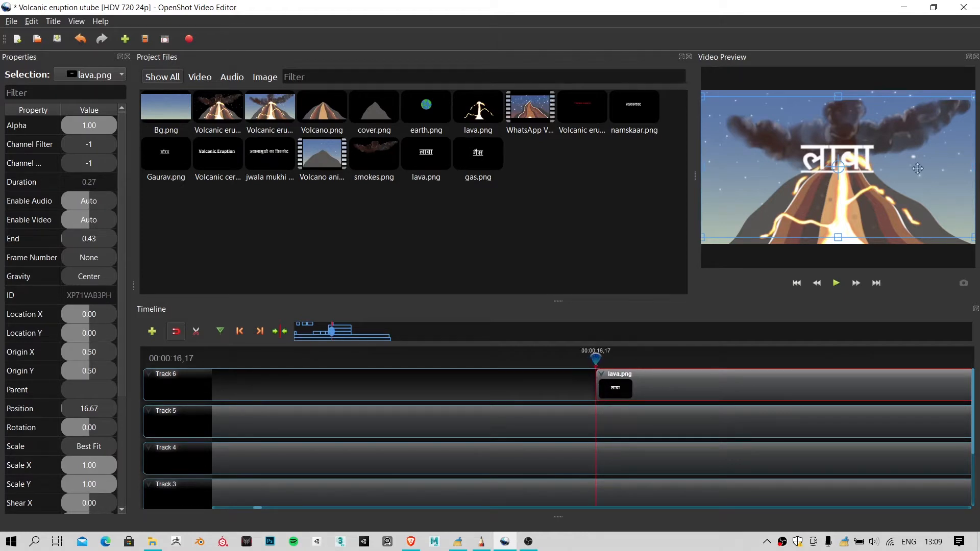
pyautogui.moveTo(827, 163); pyautogui.dragTo(719, 185)
pyautogui.hotkey('ctrl', 'z')
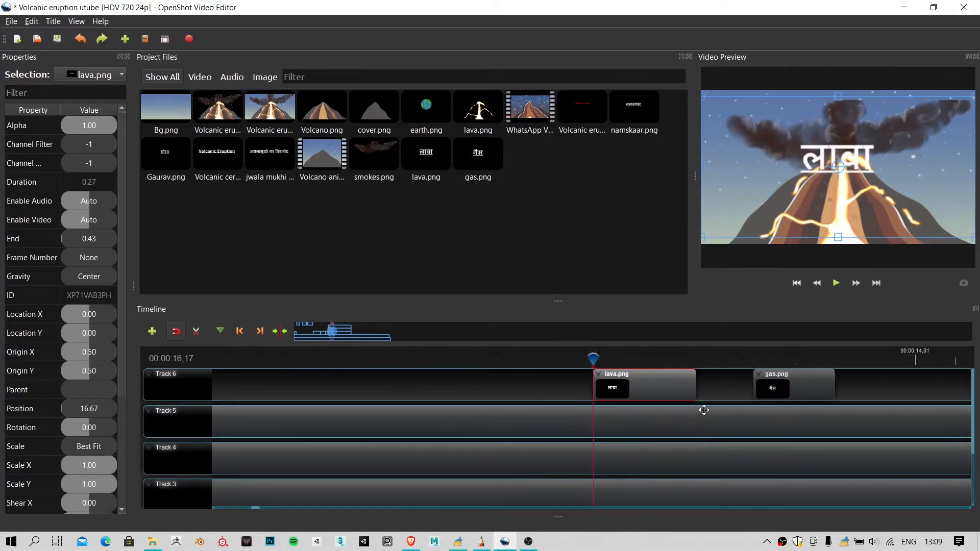
# Step: Replace the lava.png title clip on Track 6 with a fresh copy starting at 16.30 seconds and trim it to 0.35 seconds
pyautogui.press('Delete')
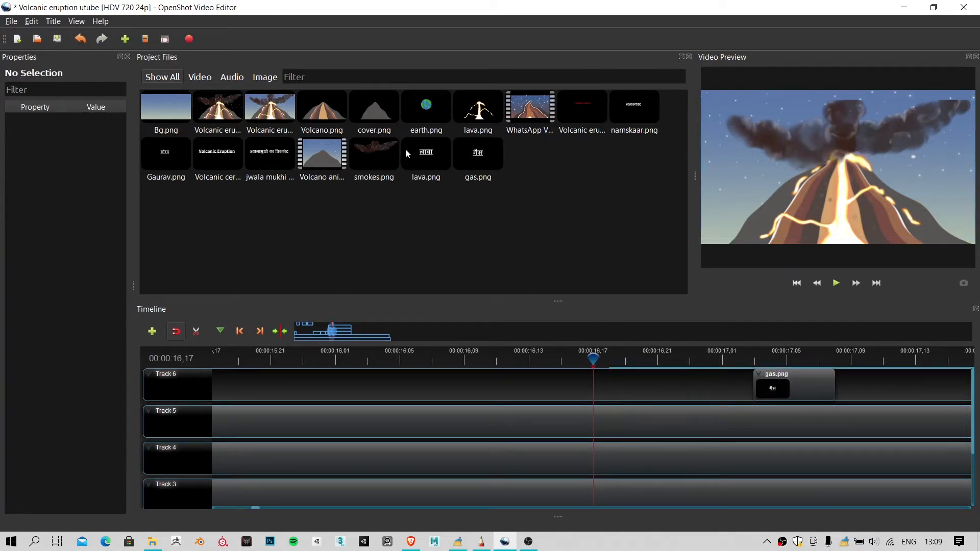
pyautogui.moveTo(437, 157); pyautogui.dragTo(451, 390)
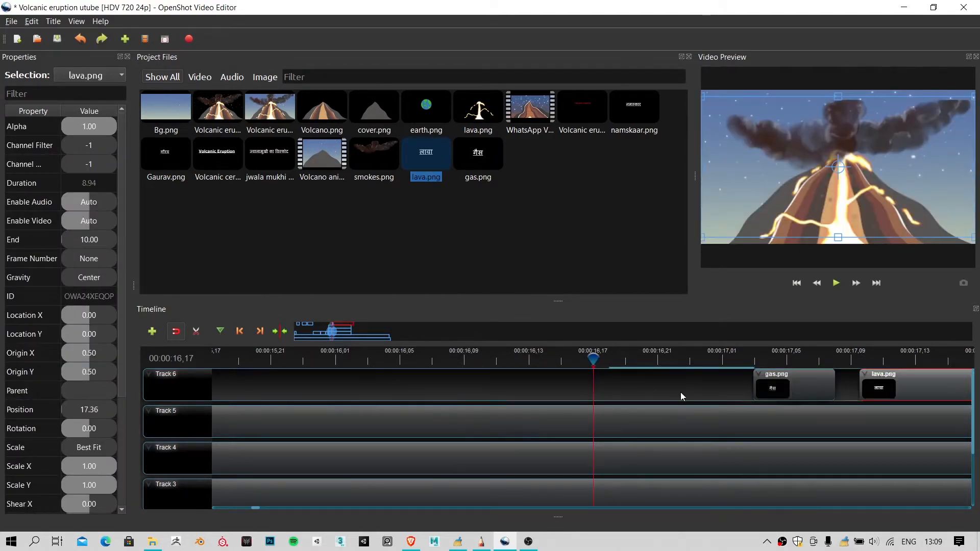
pyautogui.scroll(-4, 864, 406)
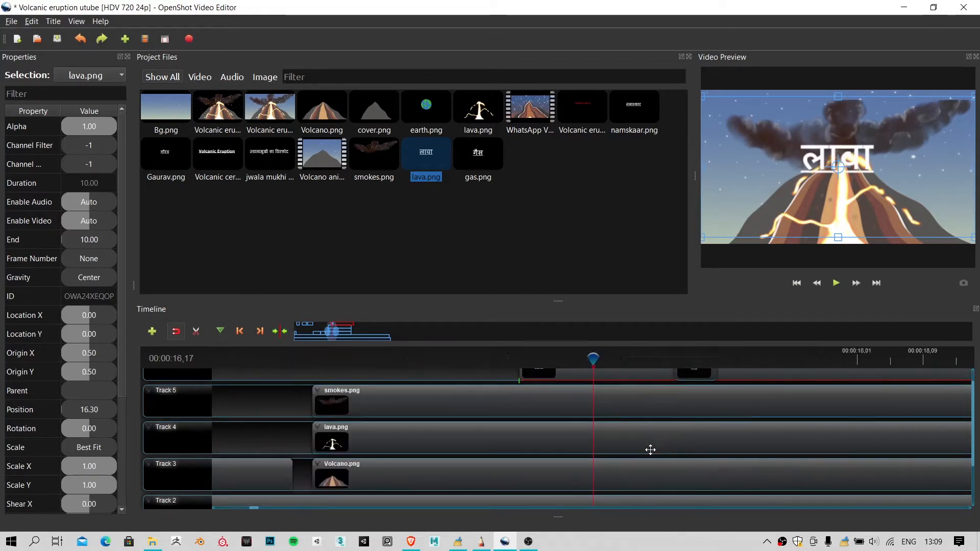
pyautogui.scroll(-6, 741, 429)
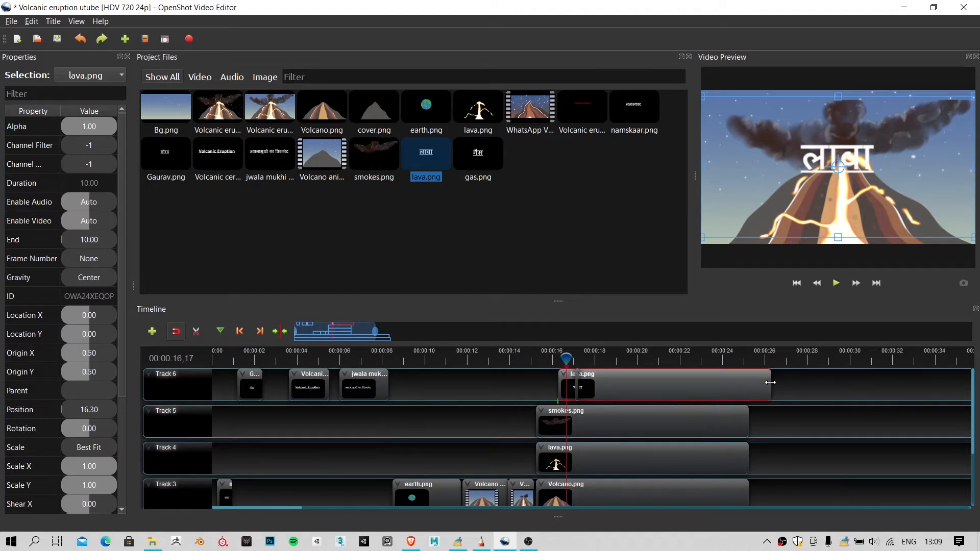
pyautogui.moveTo(770, 382); pyautogui.dragTo(567, 399)
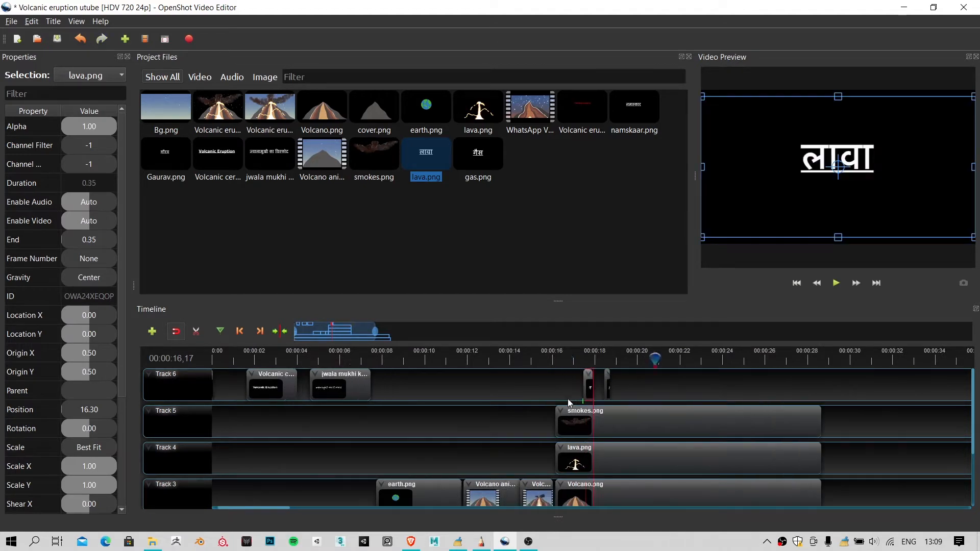
# Step: Play the section before the lava.png title clip and shift the clip to start at 16.46 seconds on Track 6
pyautogui.scroll(10, 567, 399)
pyautogui.click(401, 354)
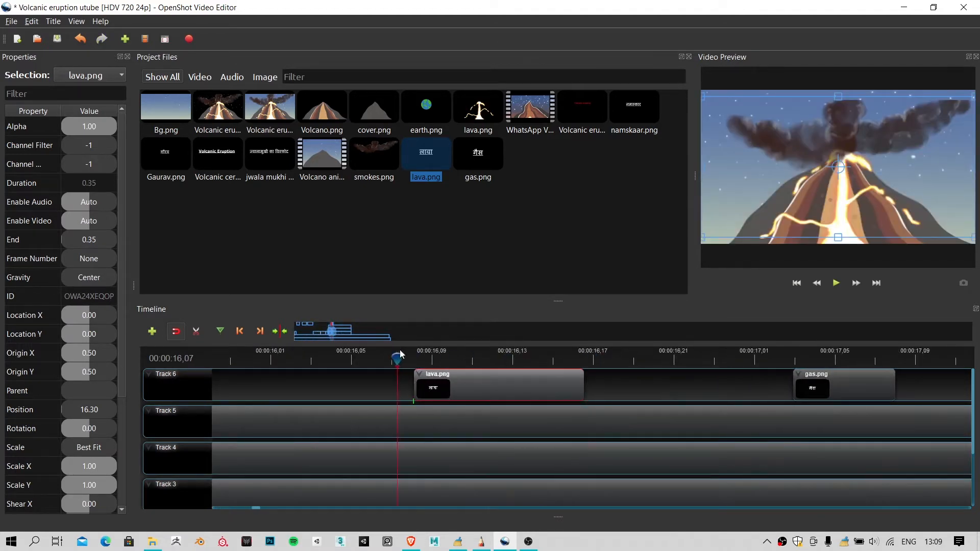
pyautogui.press('space')
pyautogui.click(552, 354)
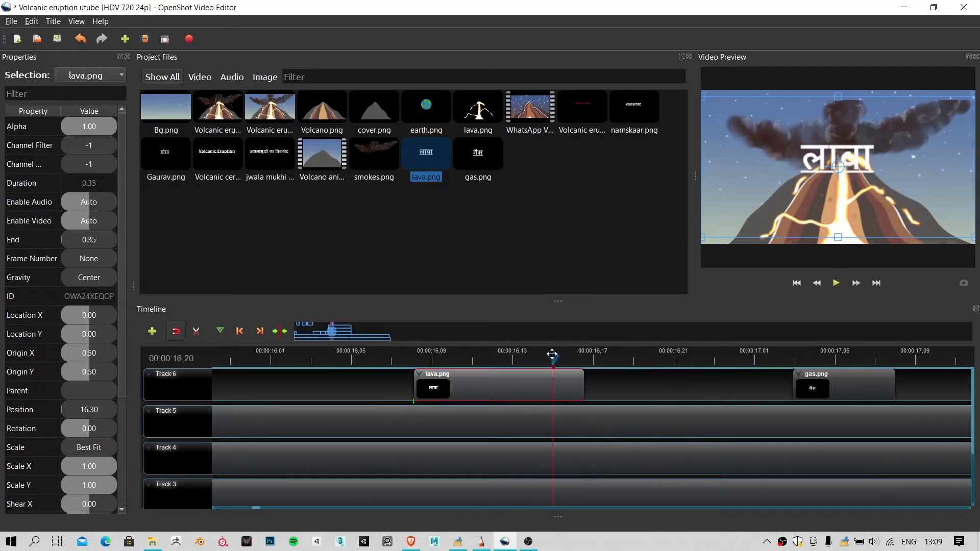
pyautogui.moveTo(498, 392); pyautogui.dragTo(576, 393)
# Step: Check the lava title's timing in playback and move its clip to start at 16.54 seconds
pyautogui.click(441, 355)
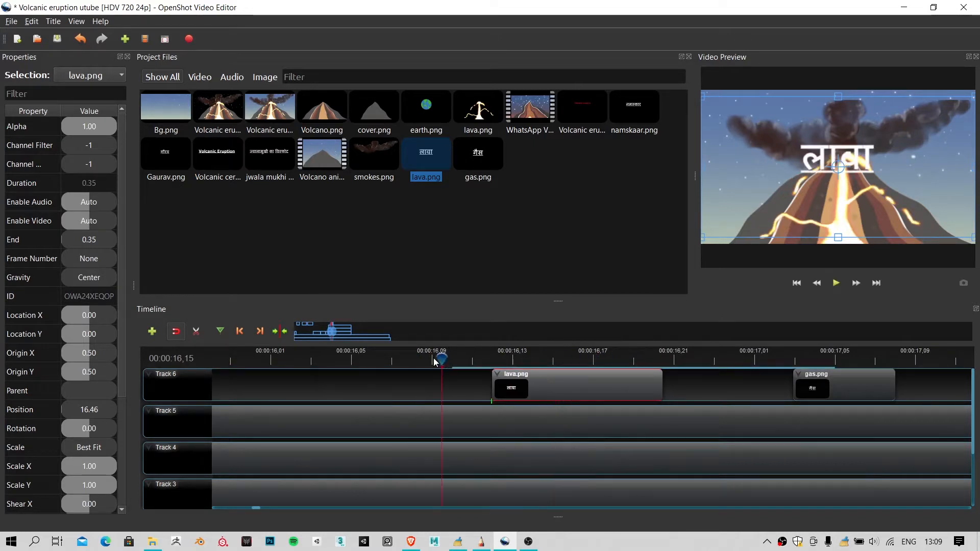
pyautogui.press('space')
pyautogui.press('space')
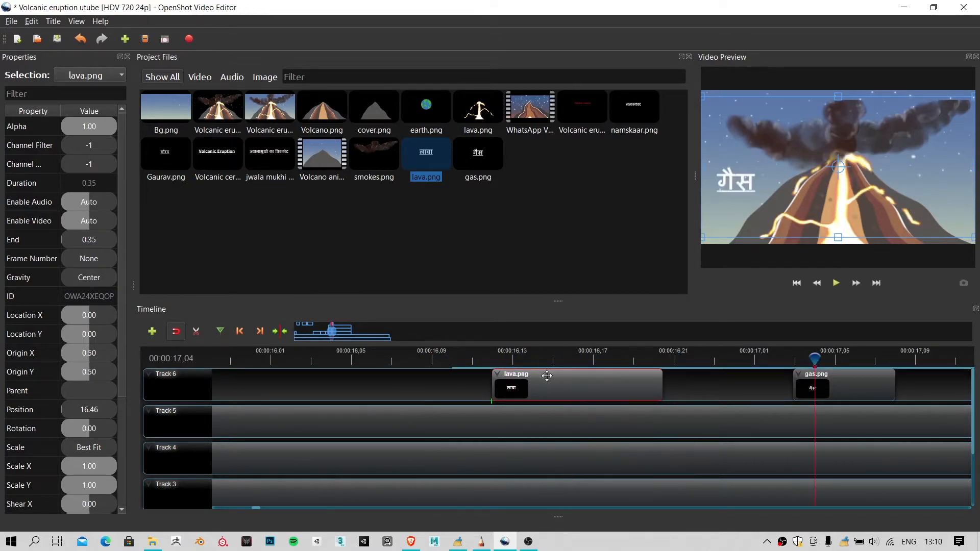
pyautogui.moveTo(546, 375); pyautogui.dragTo(587, 376)
# Step: Replay the section around 16 to 17 seconds and examine how the lava and gas titles match the audio
pyautogui.press('space')
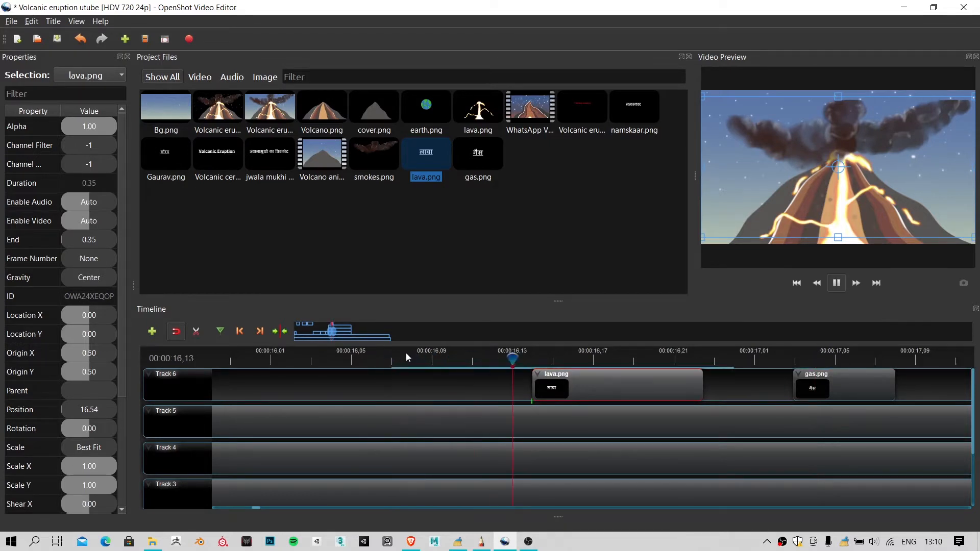
pyautogui.press('space')
pyautogui.click(556, 358)
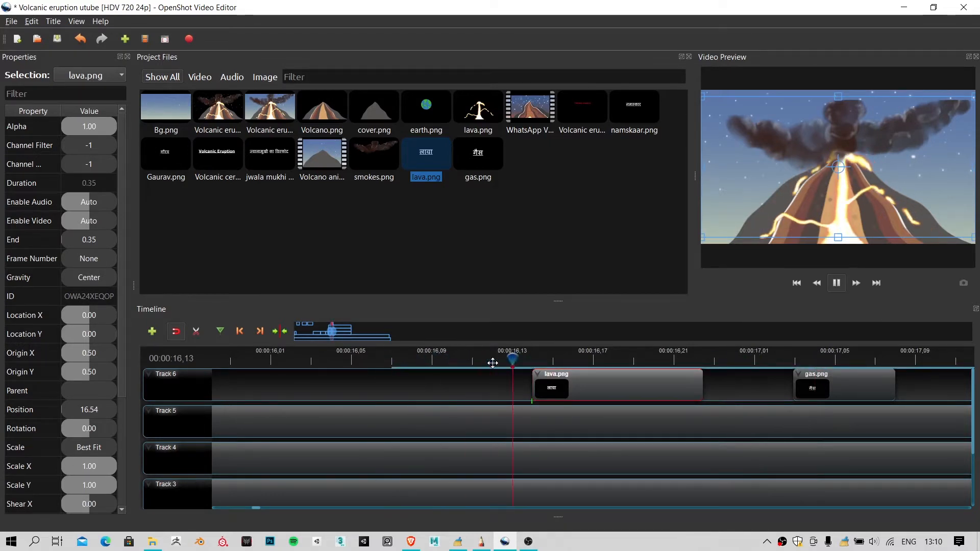
pyautogui.press('space')
pyautogui.press('space')
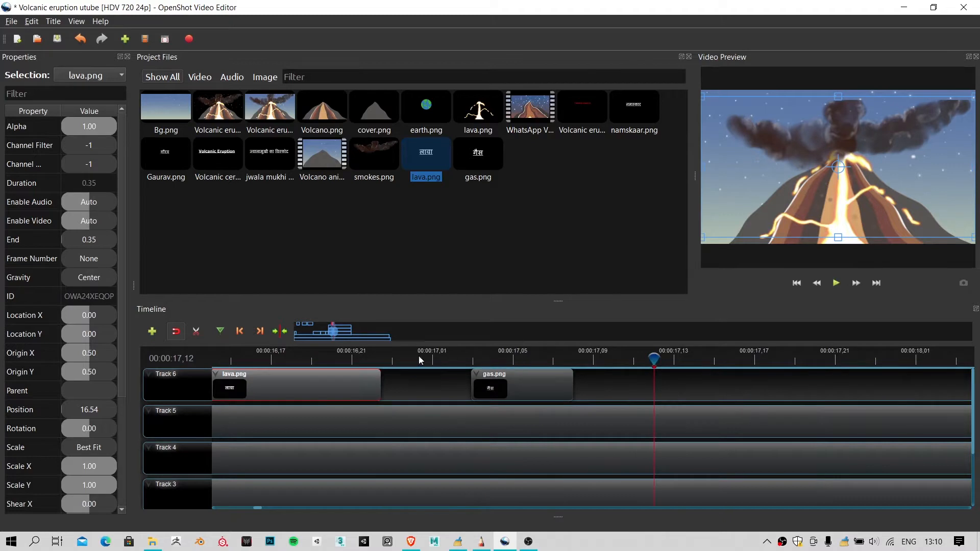
pyautogui.click(291, 359)
pyautogui.scroll(-2, 357, 369)
pyautogui.click(508, 350)
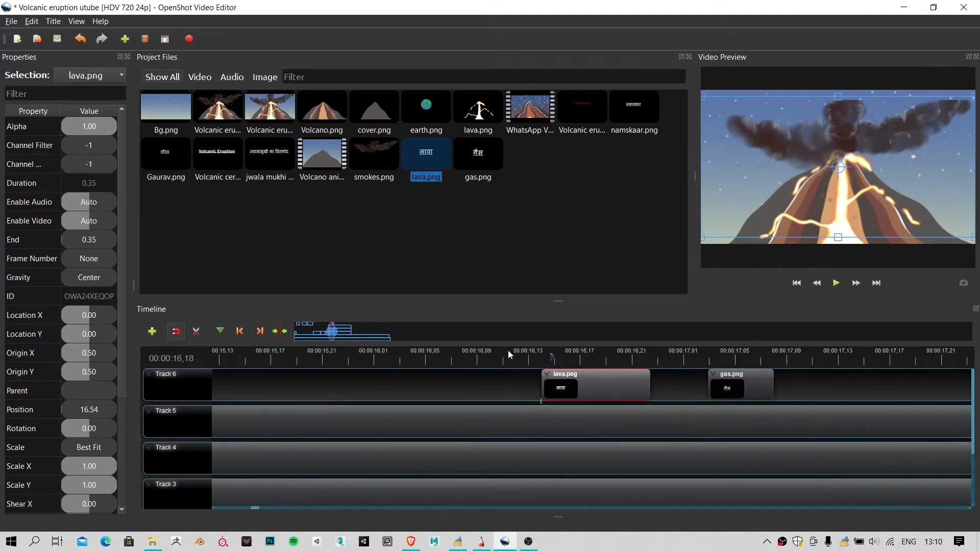
pyautogui.press('space')
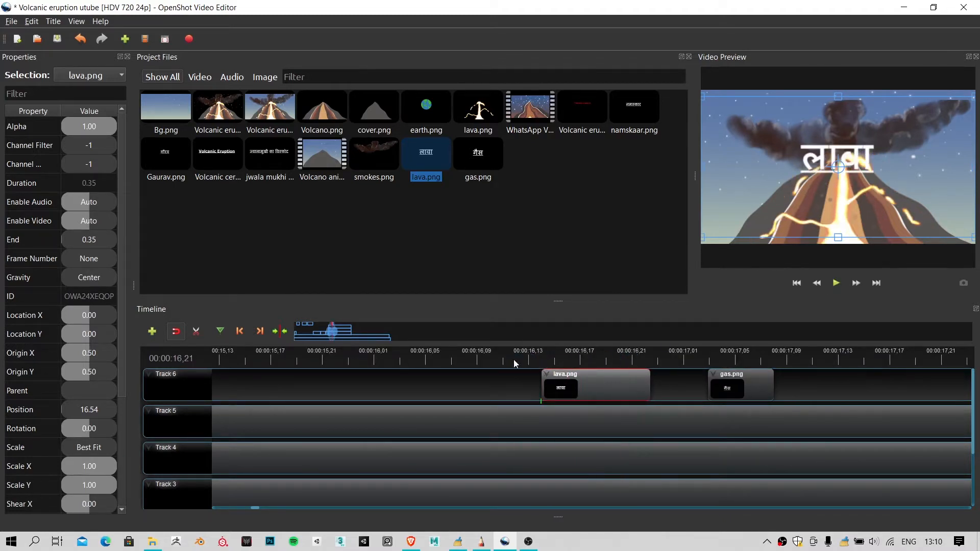
# Step: Replay the section around the lava title and park the playhead at the title's start, 00:00:16,14
pyautogui.click(478, 357)
pyautogui.press('space')
pyautogui.press('space')
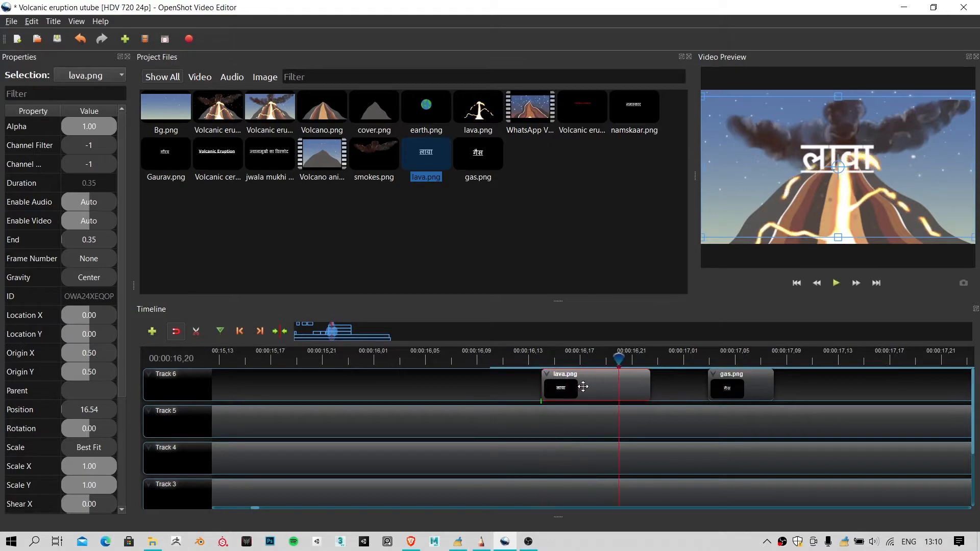
pyautogui.click(543, 356)
pyautogui.scroll(3, 549, 396)
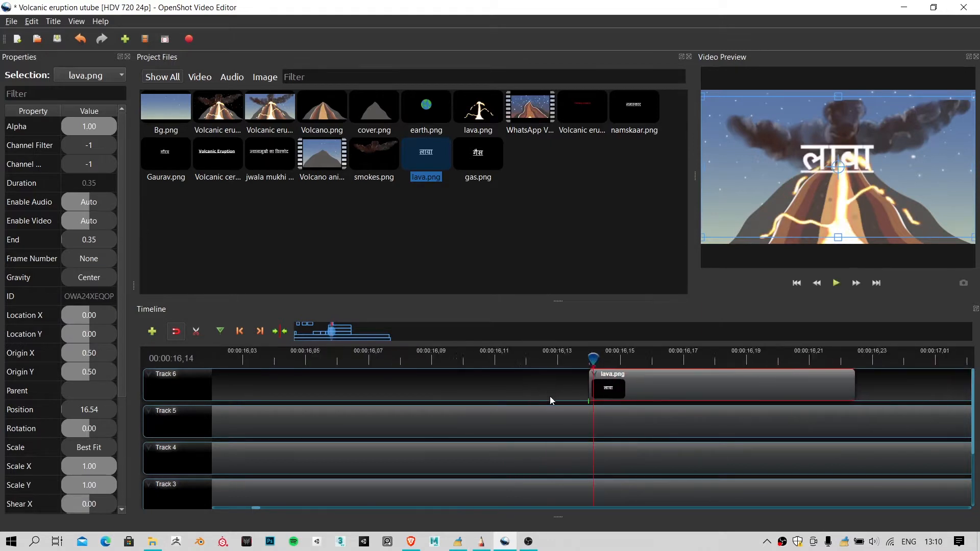
pyautogui.click(581, 361)
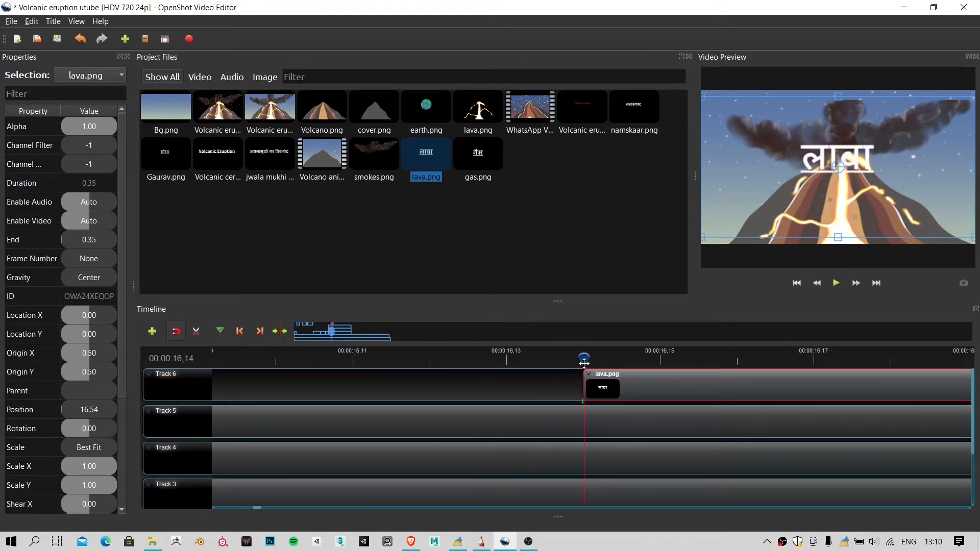
pyautogui.scroll(3, 565, 405)
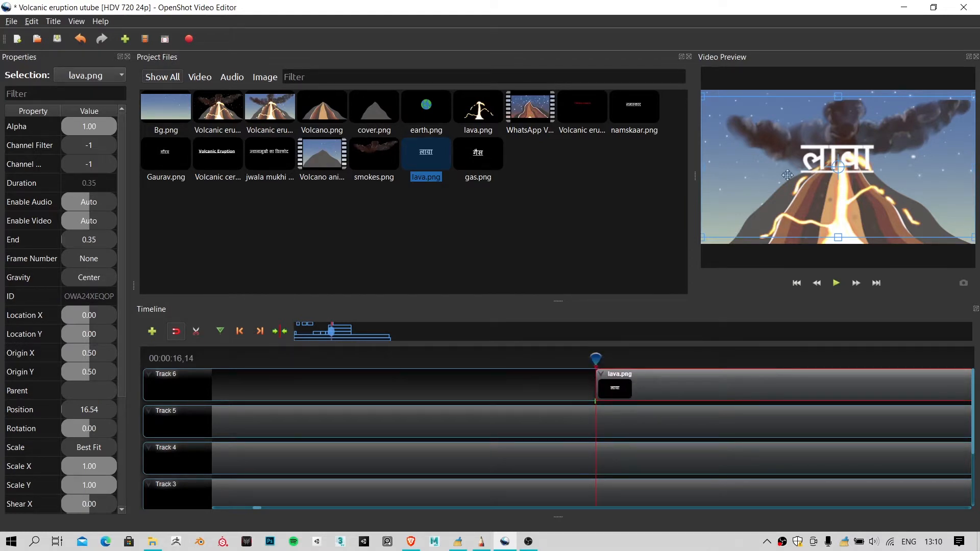
# Step: Shrink the lava title to scale 0.54 by 0.62 and place it beside the volcano at location X -0.40, Y 0.19
pyautogui.moveTo(887, 147); pyautogui.dragTo(768, 178)
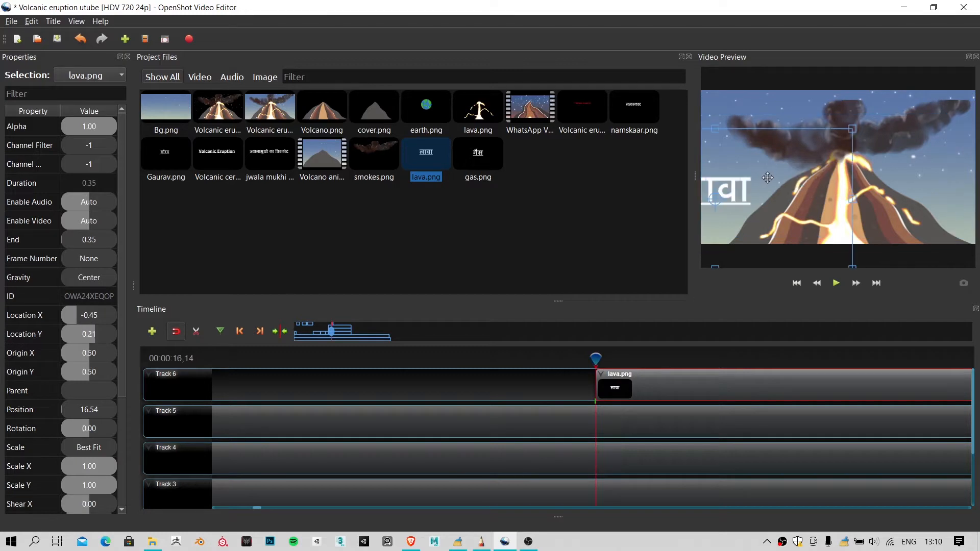
pyautogui.moveTo(850, 130); pyautogui.dragTo(790, 155)
pyautogui.moveTo(748, 205); pyautogui.dragTo(754, 201)
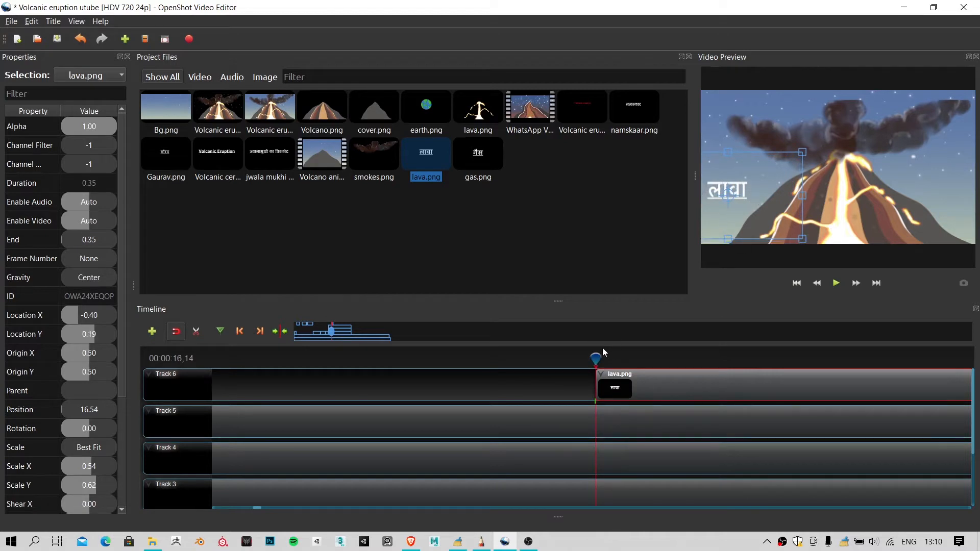
# Step: Play back the lava and gas titles over the volcano scene and save the project
pyautogui.press('space')
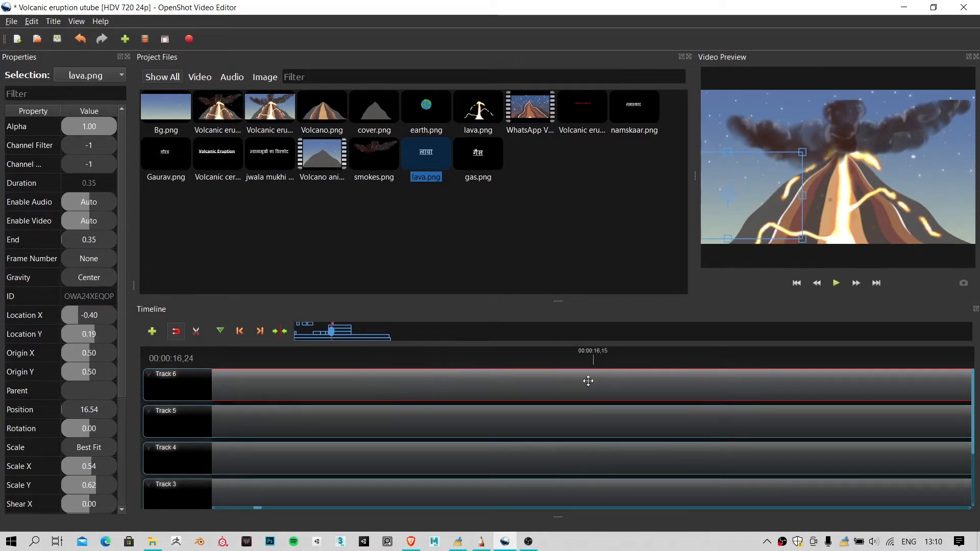
pyautogui.press('space')
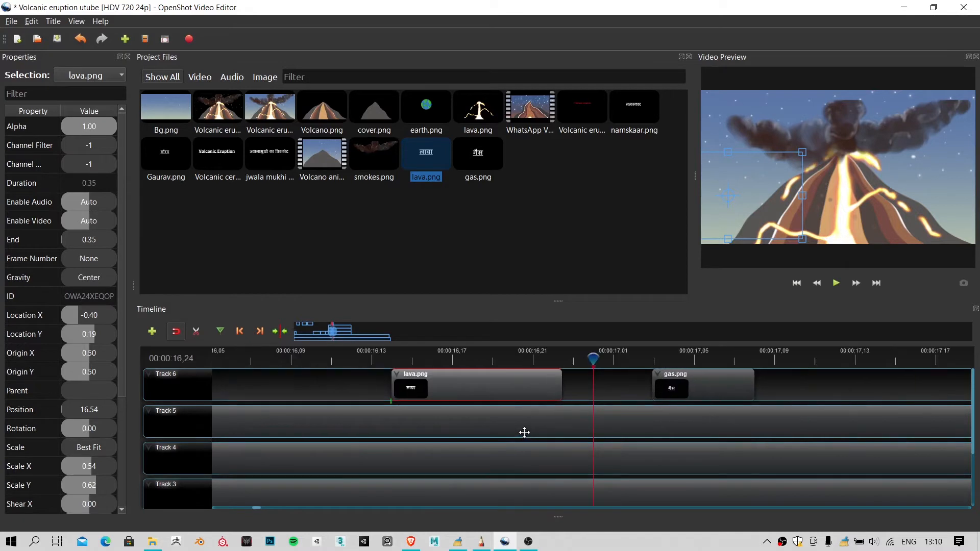
pyautogui.press('space')
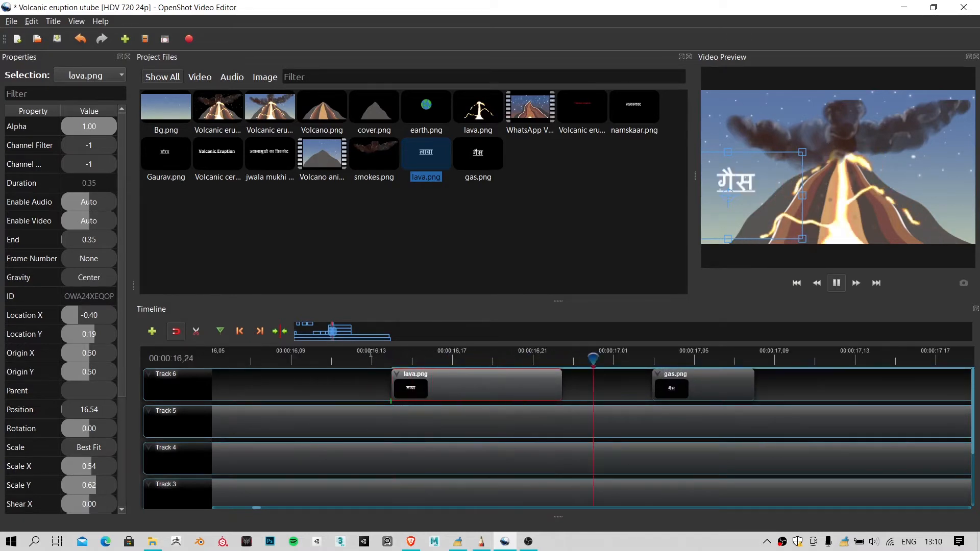
pyautogui.press('space')
pyautogui.hotkey('ctrl', 's')
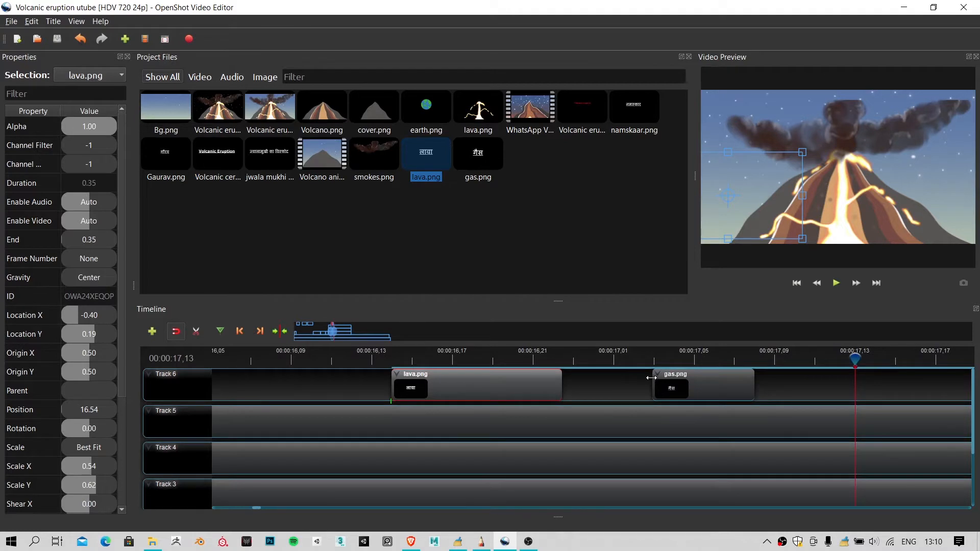
# Step: Extend the gas title clip to start at 17.04 seconds on Track 6 with a 0.25-second duration, and play back both titles
pyautogui.moveTo(651, 377); pyautogui.dragTo(669, 363)
pyautogui.moveTo(737, 382); pyautogui.dragTo(753, 381)
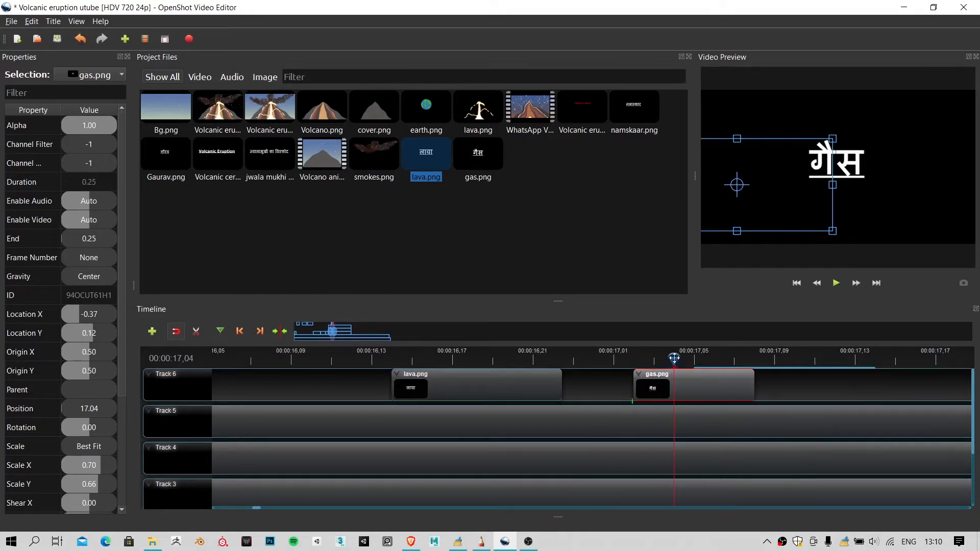
pyautogui.click(533, 360)
pyautogui.press('space')
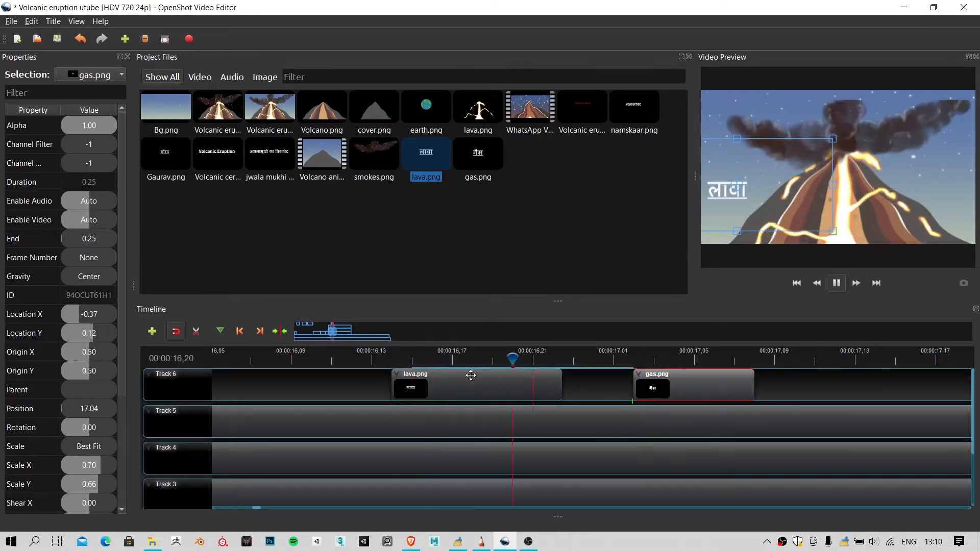
pyautogui.scroll(-3, 781, 396)
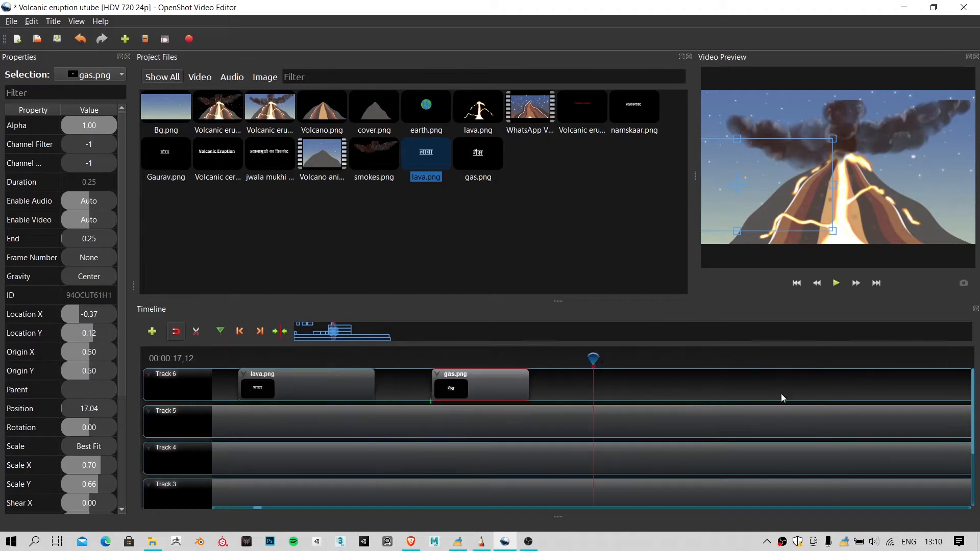
pyautogui.scroll(-2, 644, 393)
pyautogui.scroll(-3, 636, 398)
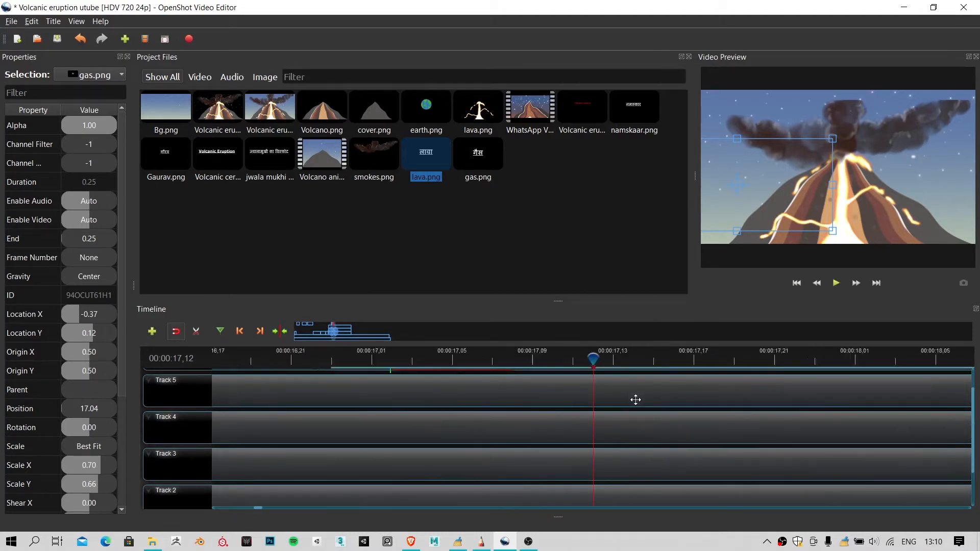
pyautogui.scroll(2, 635, 398)
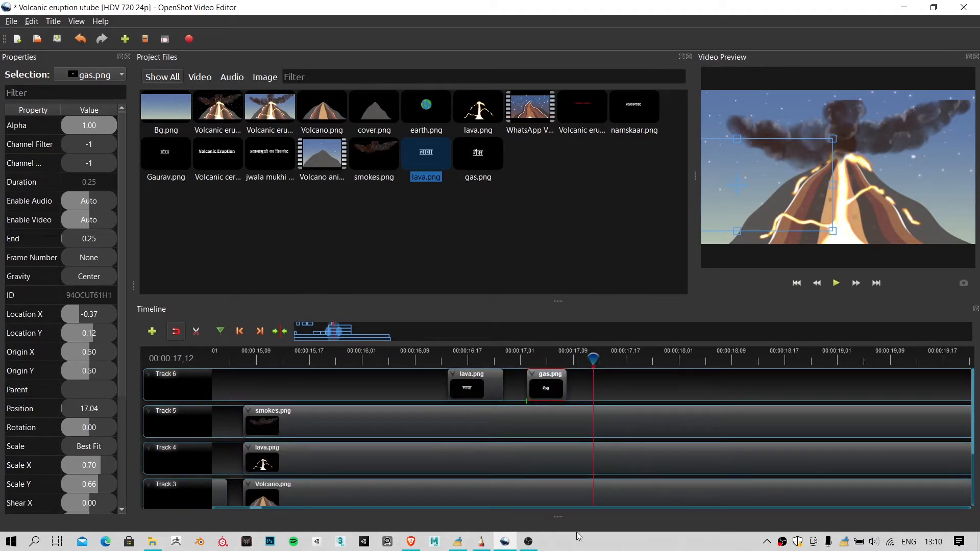
# Step: Switch to the browser's Easy Hindi Typing page, replace the existing text with "धुवा राख" and copy it
pyautogui.click(481, 542)
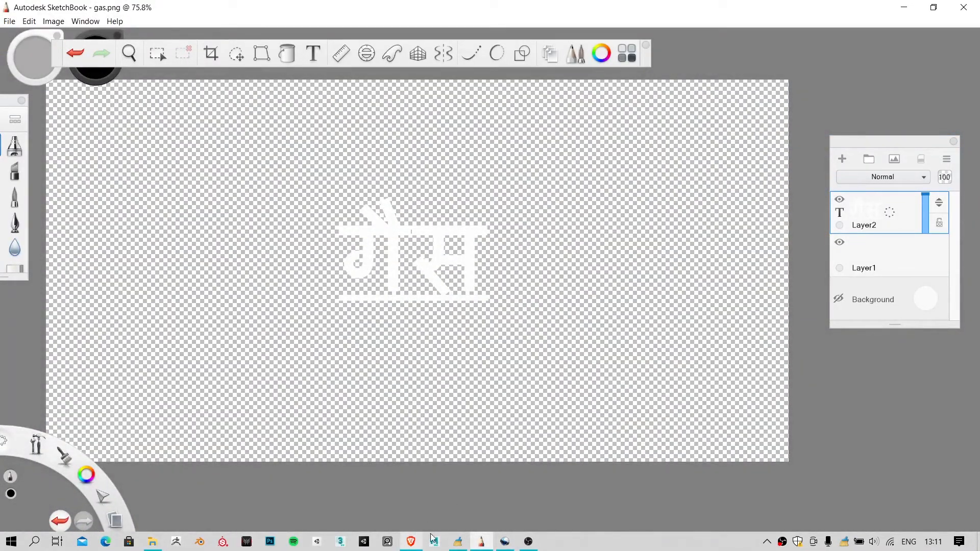
pyautogui.click(411, 542)
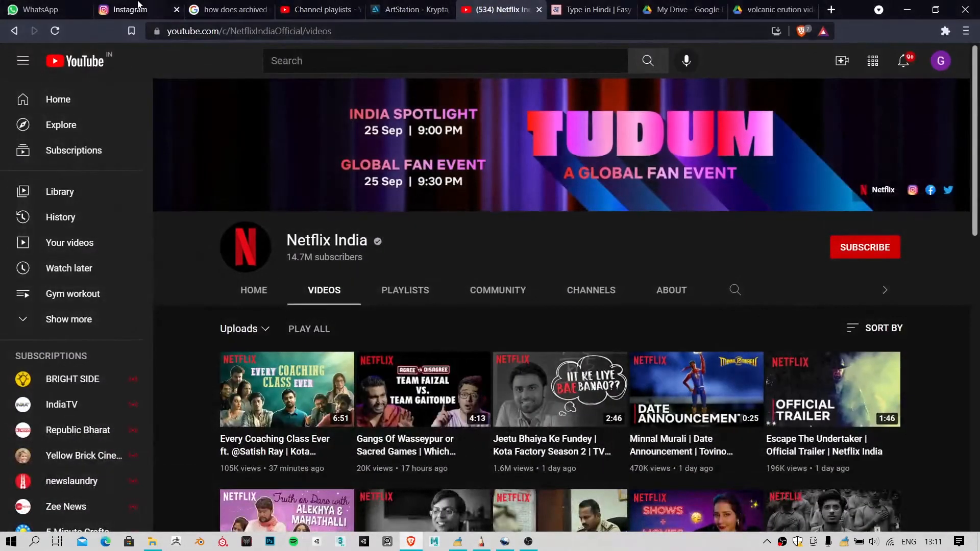
pyautogui.click(592, 9)
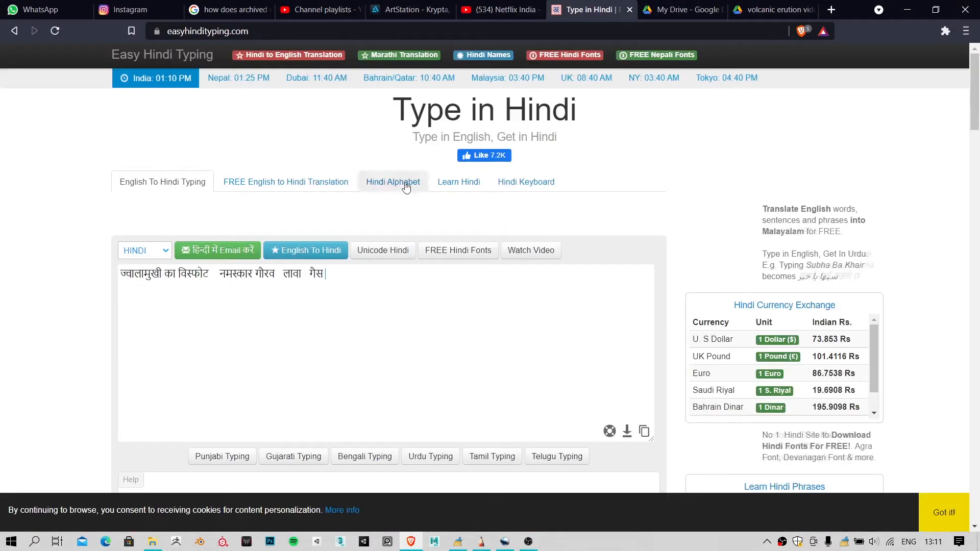
pyautogui.tripleClick(328, 299)
pyautogui.write('d')
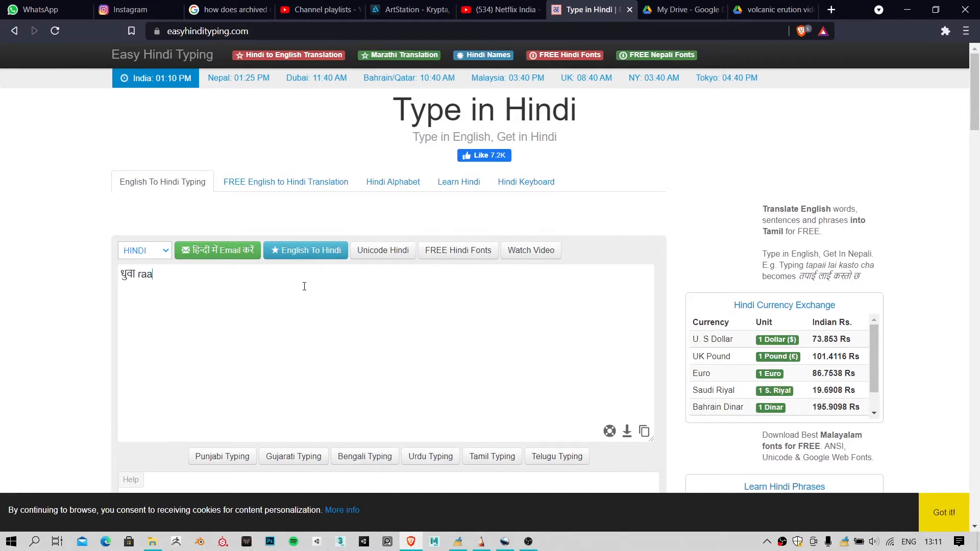
pyautogui.tripleClick(248, 285)
pyautogui.hotkey('ctrl', 'c')
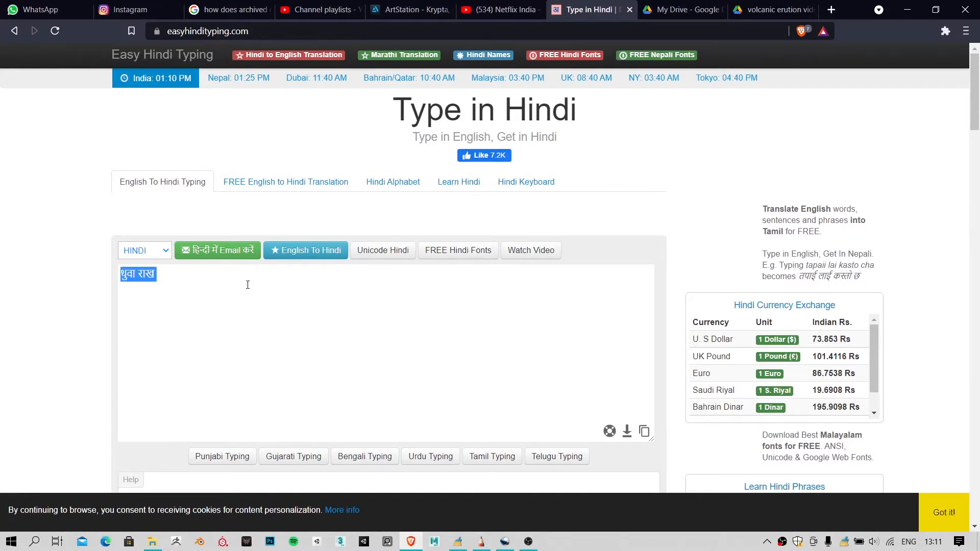
# Step: Return to SketchBook, replace the gas text layer's wording with the copied "धुवा राख" and scale the text down
pyautogui.click(906, 9)
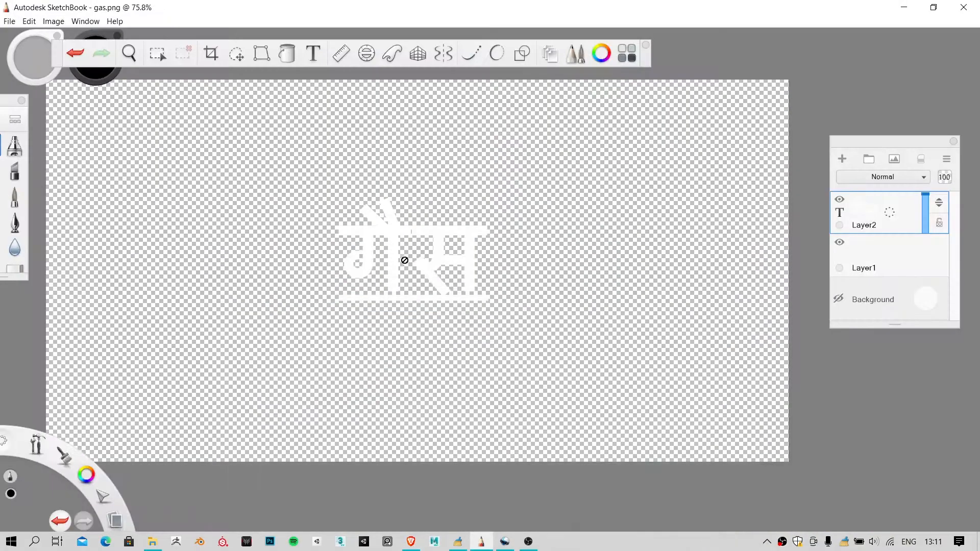
pyautogui.moveTo(889, 213); pyautogui.dragTo(923, 280)
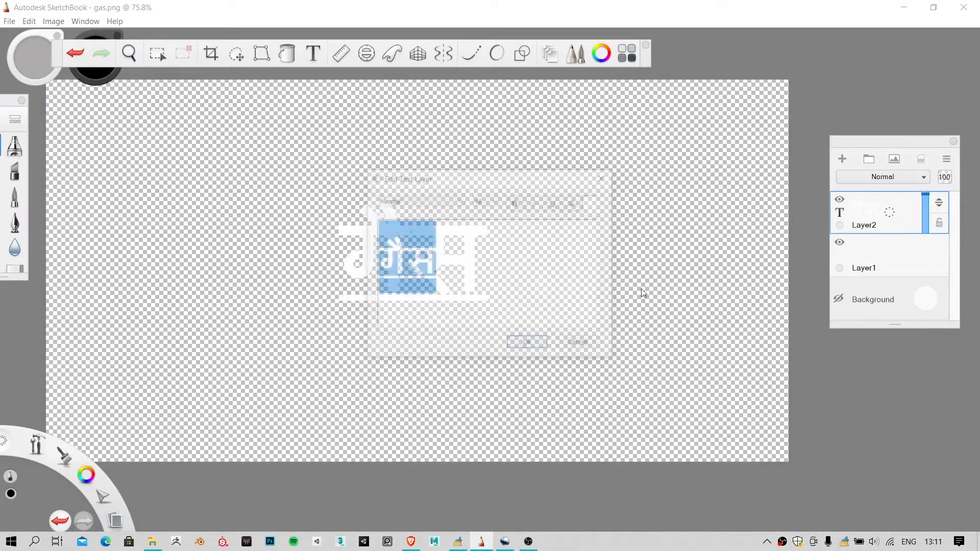
pyautogui.hotkey('ctrl', 'v')
pyautogui.click(536, 345)
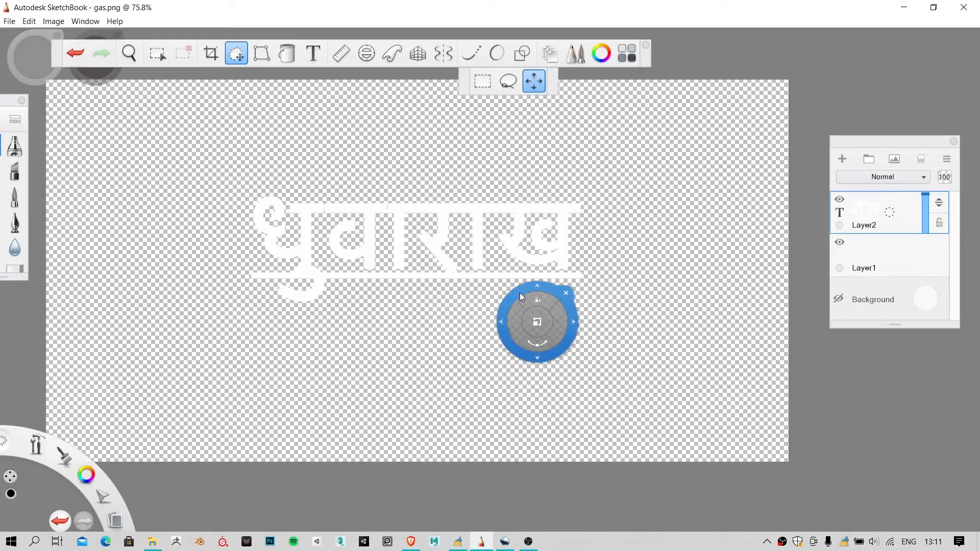
pyautogui.moveTo(536, 326); pyautogui.dragTo(706, 277)
pyautogui.click(706, 269)
# Step: Edit the text layer so a space separates धुवा and राख, and reposition the text near the canvas centre
pyautogui.doubleClick(883, 210)
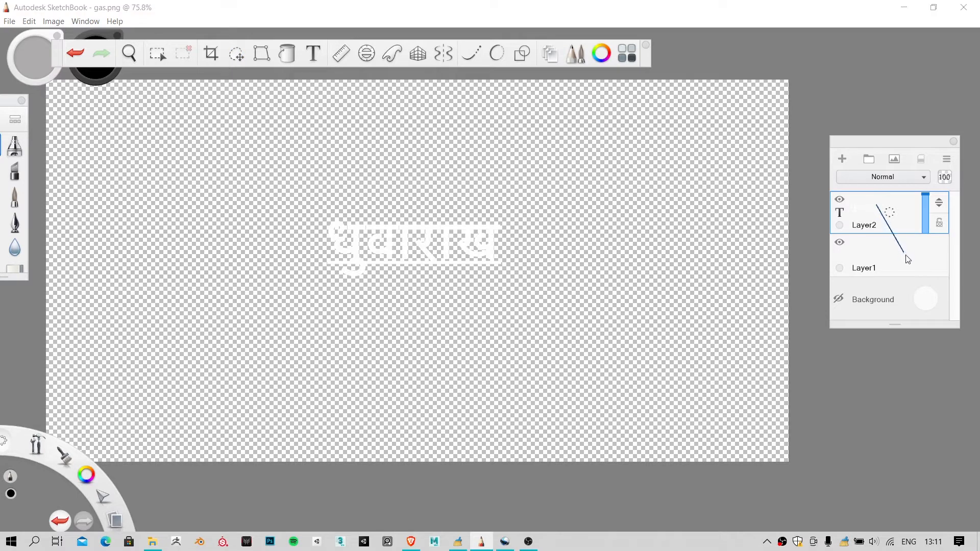
pyautogui.click(433, 272)
pyautogui.doubleClick(507, 278)
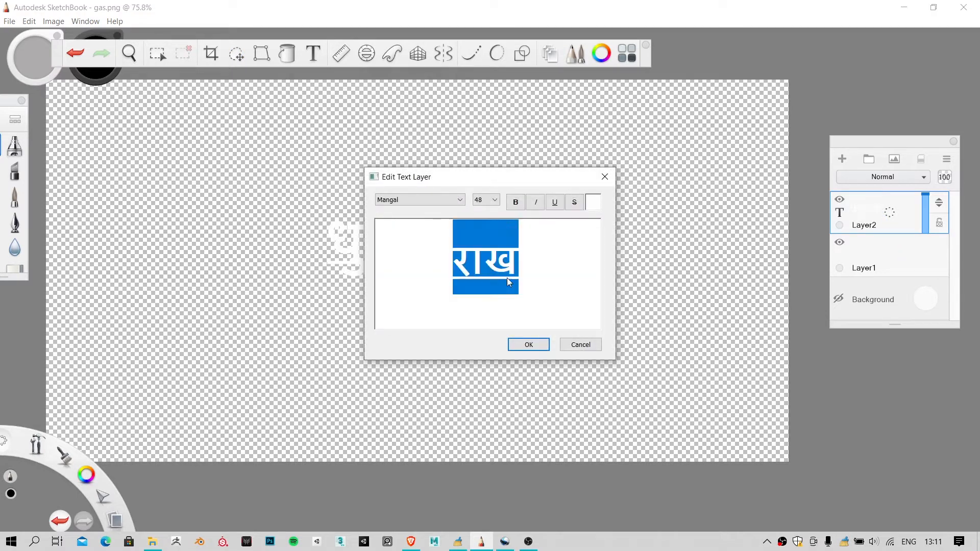
pyautogui.click(513, 284)
pyautogui.doubleClick(514, 280)
pyautogui.moveTo(513, 276); pyautogui.dragTo(303, 275)
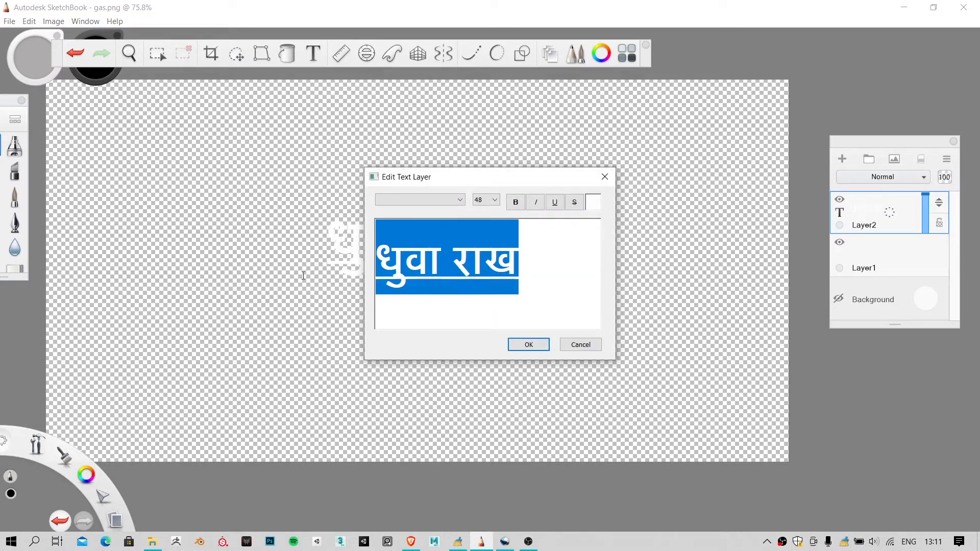
pyautogui.click(528, 344)
pyautogui.moveTo(511, 336); pyautogui.dragTo(479, 327)
pyautogui.moveTo(561, 370); pyautogui.dragTo(599, 372)
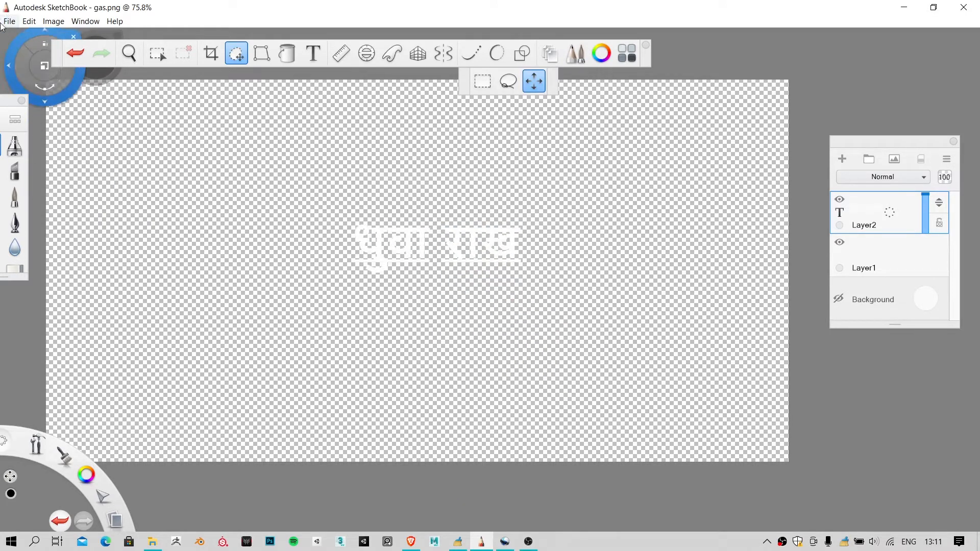
# Step: Save the text image as a PNG file named "dua rakh" in the text folder, accepting merged layers
pyautogui.click(9, 21)
pyautogui.click(51, 101)
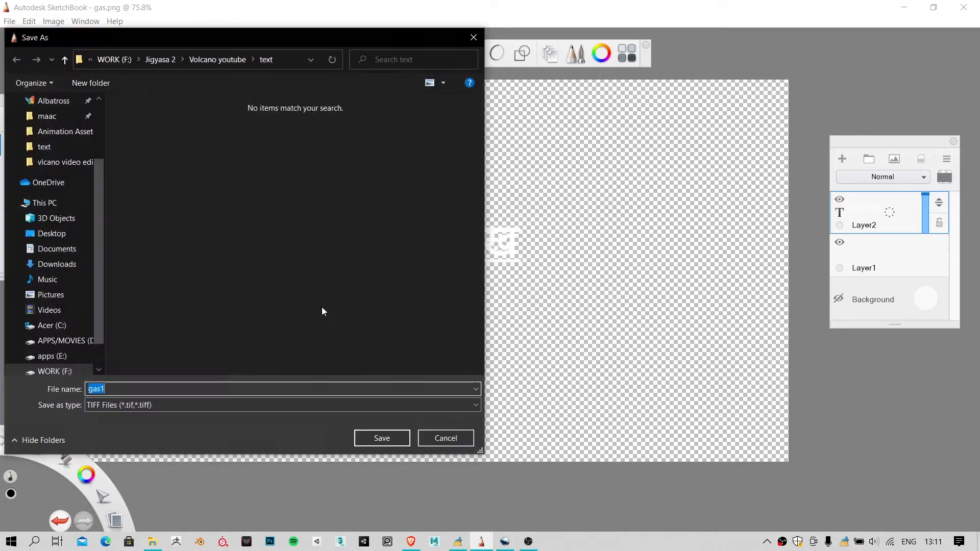
pyautogui.click(128, 406)
pyautogui.click(133, 458)
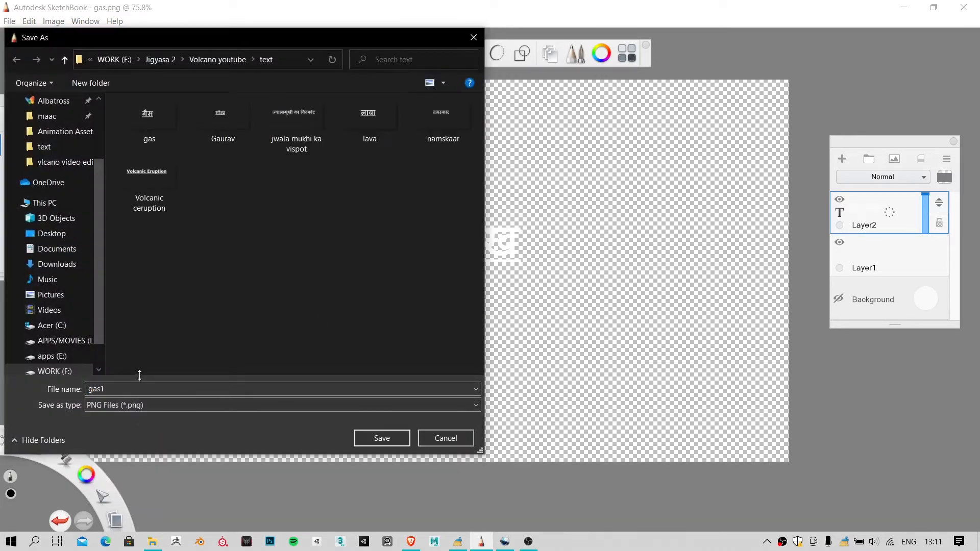
pyautogui.doubleClick(110, 390)
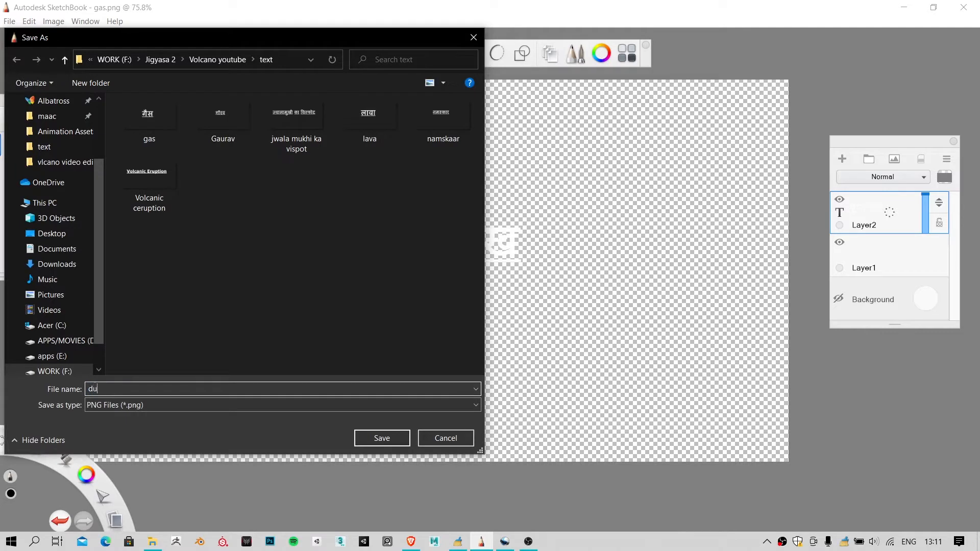
pyautogui.write('dua rakh')
pyautogui.click(384, 445)
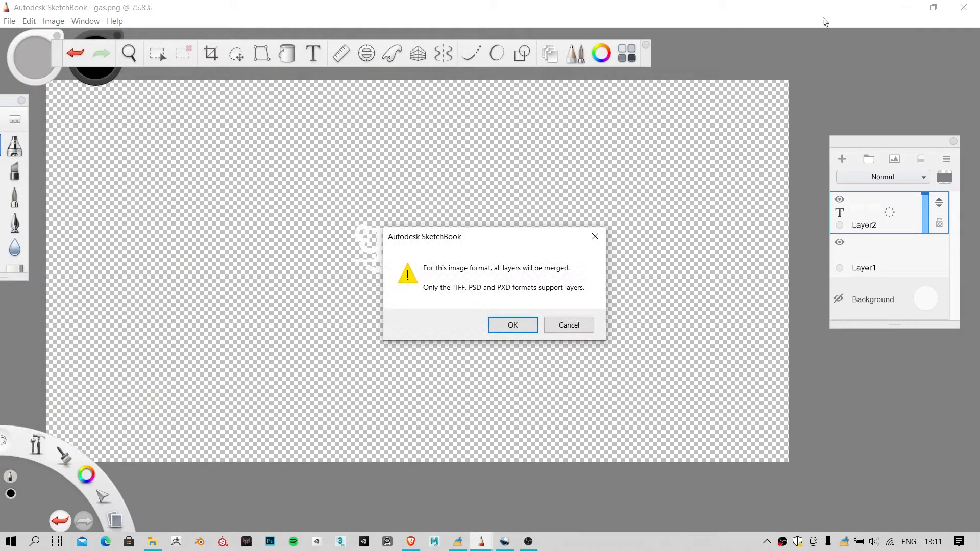
pyautogui.click(513, 325)
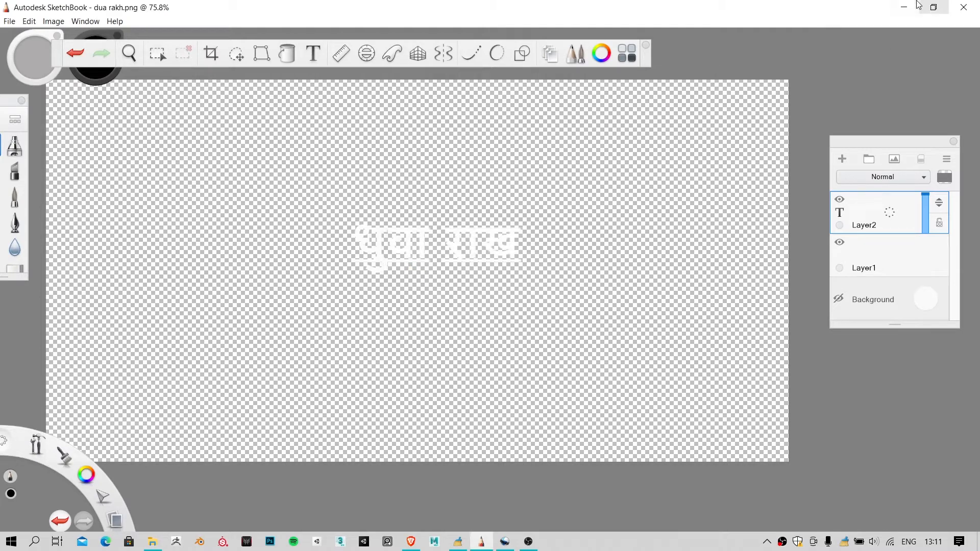
# Step: Switch to OpenShot and import the "dua rakh" image from the text folder into the project files
pyautogui.click(904, 8)
pyautogui.rightClick(517, 194)
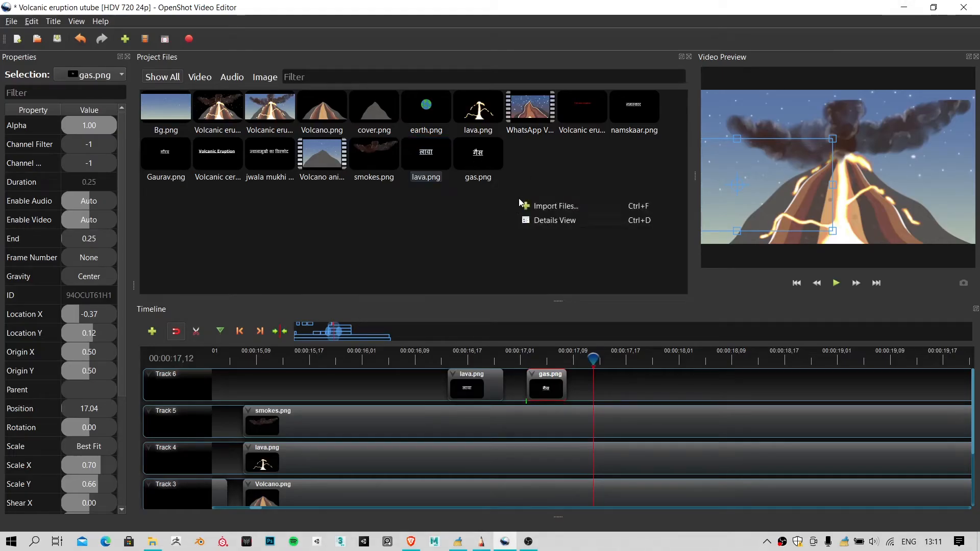
pyautogui.click(545, 202)
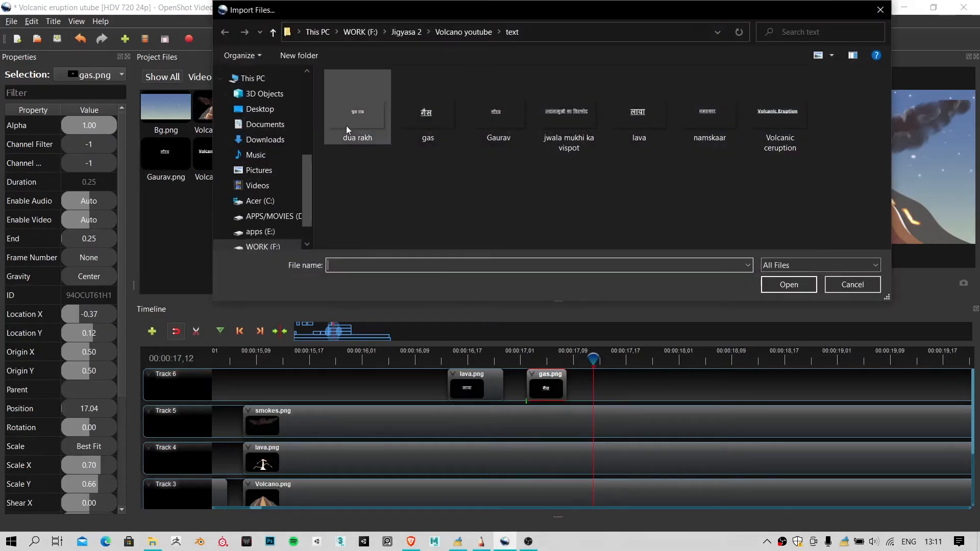
pyautogui.click(369, 109)
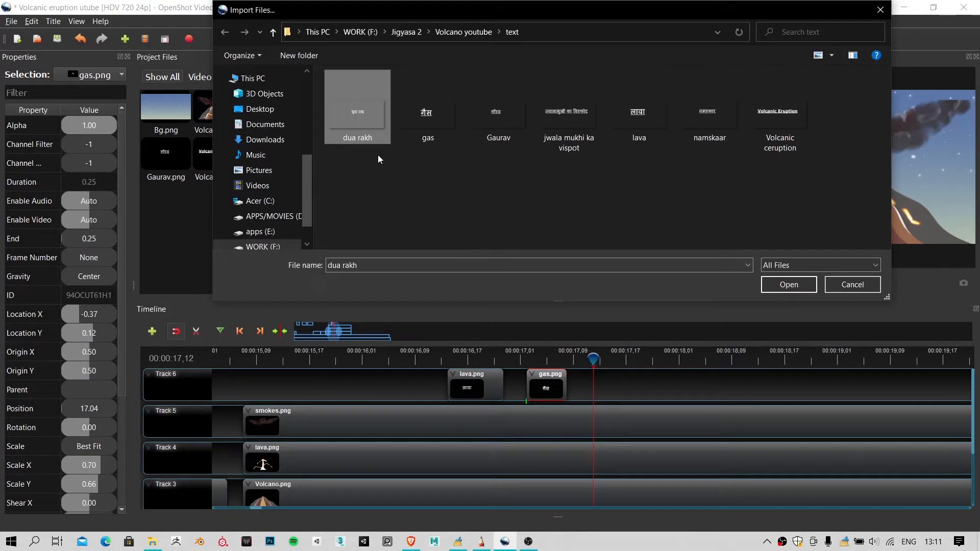
pyautogui.click(784, 289)
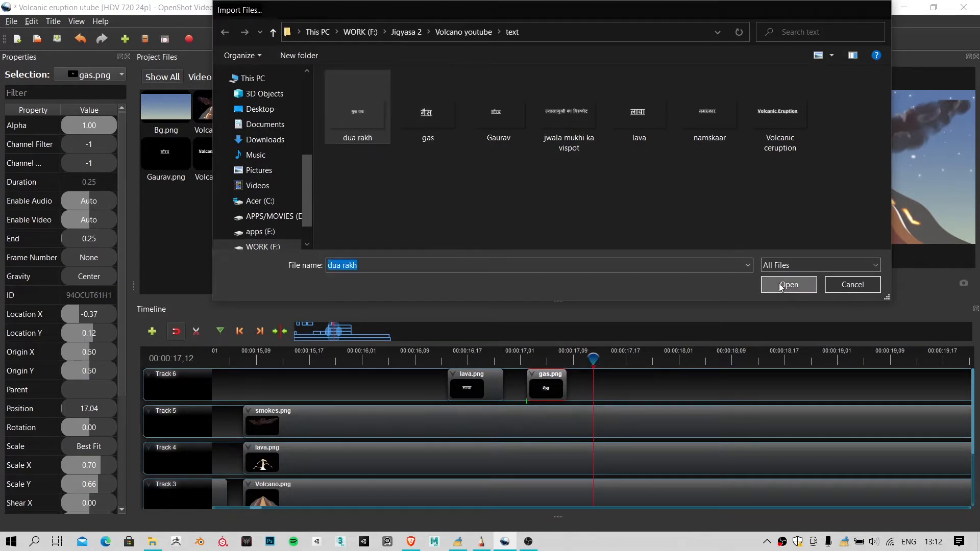
# Step: Place dua rakh.png on Track 6 after the gas title, starting at about 17.46 s, and preview it
pyautogui.click(520, 171)
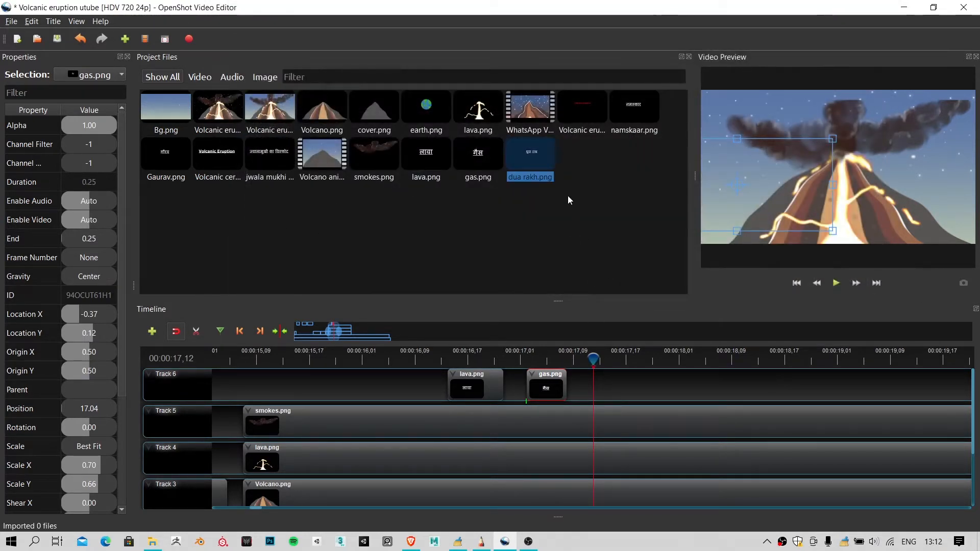
pyautogui.moveTo(527, 163); pyautogui.dragTo(583, 362)
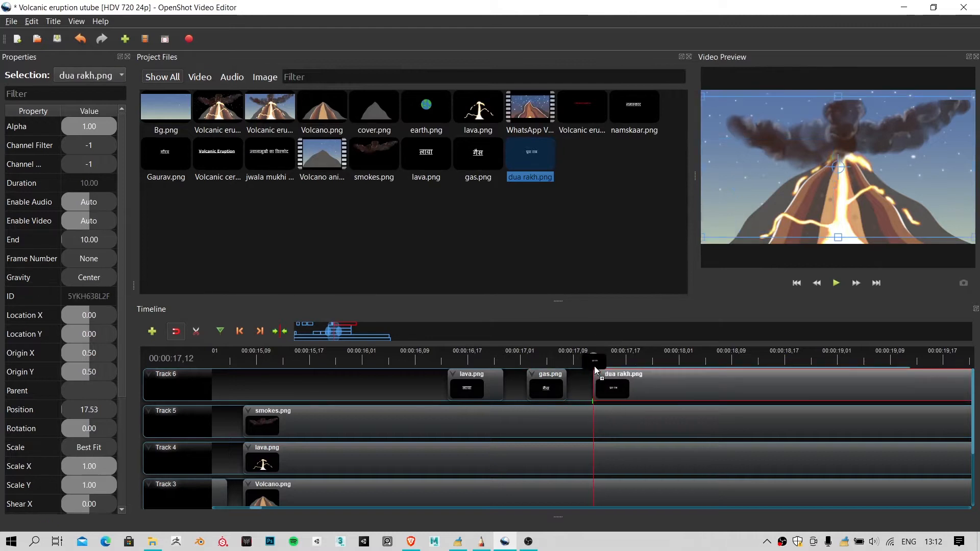
pyautogui.press('space')
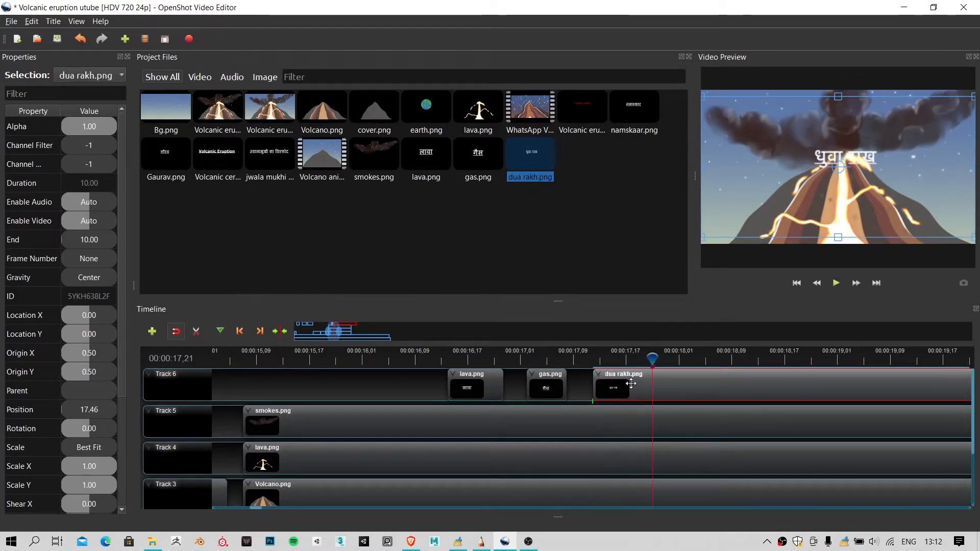
# Step: At the clip's start, move the धुवा राख title beside the volcano to about X -0.37, Y 0.15, and scale it to about 0.91 by 0.93
pyautogui.scroll(-1, 636, 393)
pyautogui.scroll(3, 553, 390)
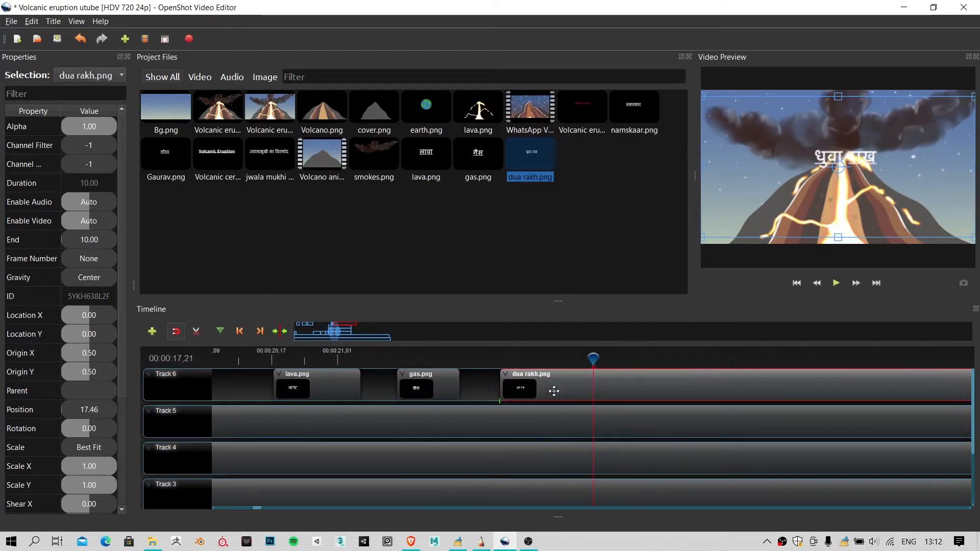
pyautogui.moveTo(592, 359); pyautogui.dragTo(502, 356)
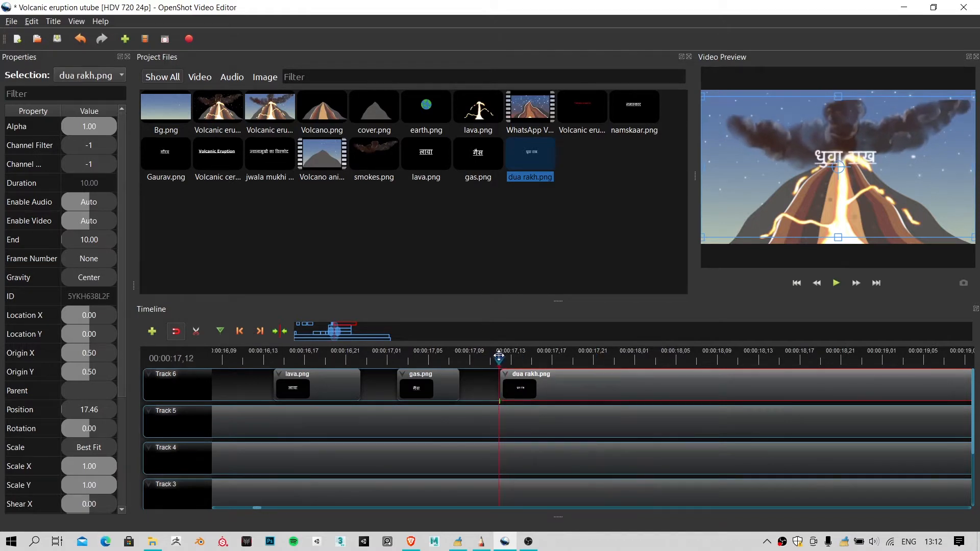
pyautogui.scroll(2, 497, 402)
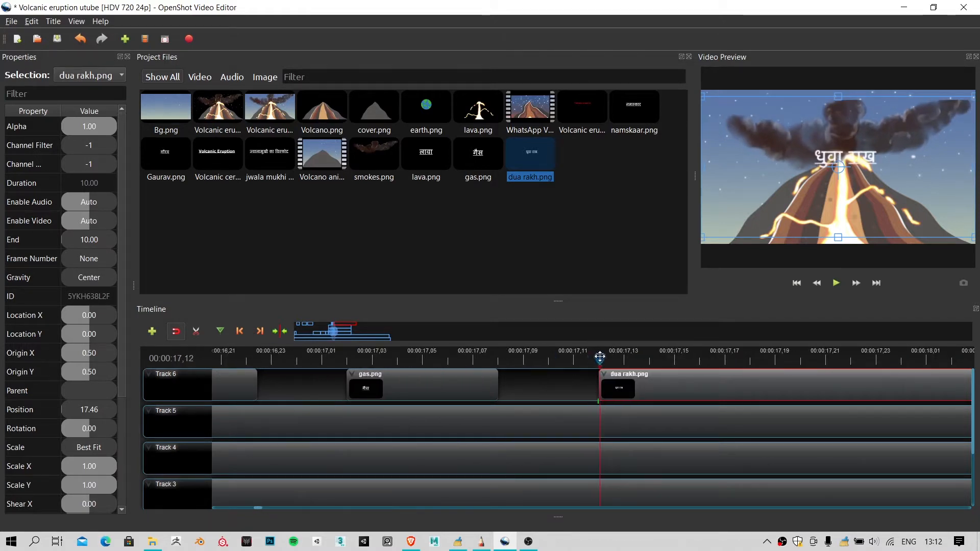
pyautogui.moveTo(599, 357); pyautogui.dragTo(594, 358)
pyautogui.moveTo(857, 160); pyautogui.dragTo(735, 180)
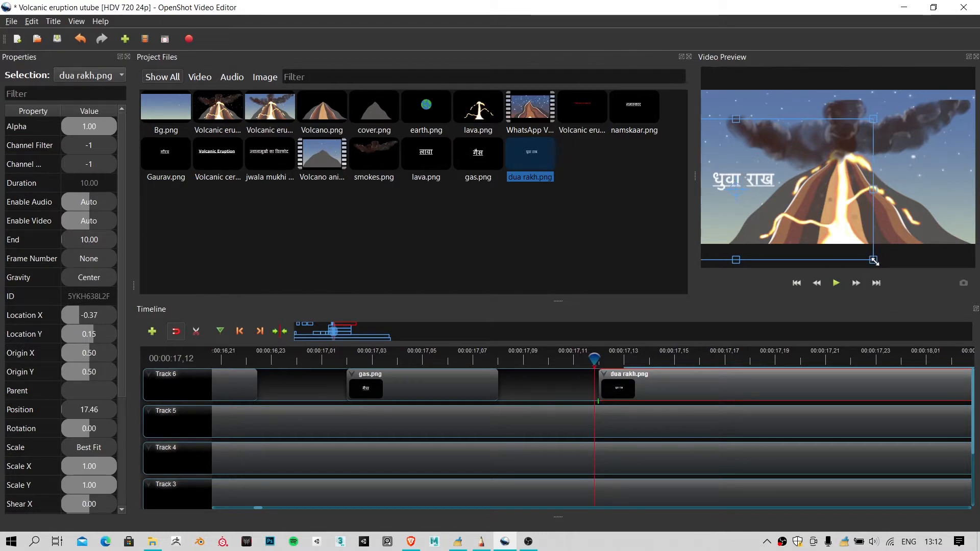
pyautogui.moveTo(873, 261); pyautogui.dragTo(862, 255)
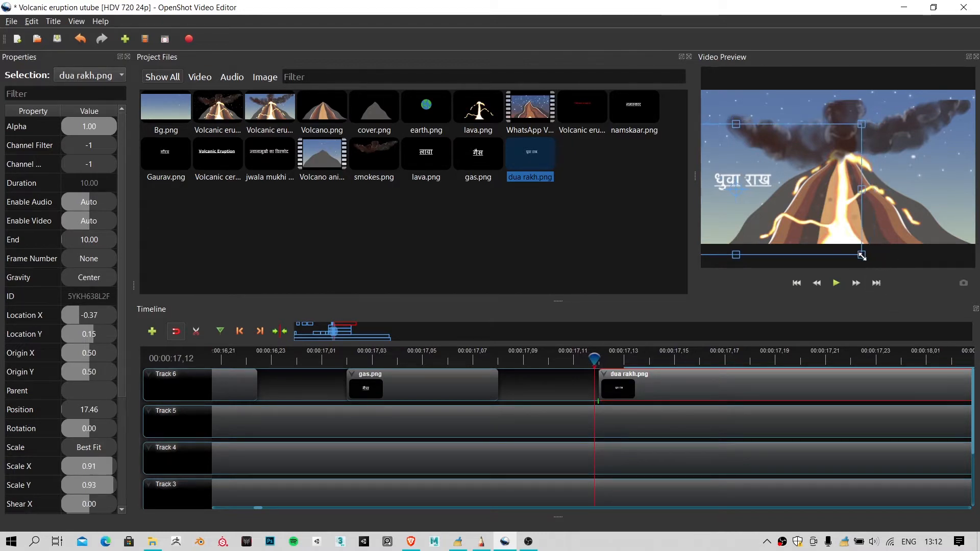
# Step: Play back the stretch around the start of the धुवा राख title to check its timing and placement
pyautogui.press('space')
pyautogui.press('space')
pyautogui.scroll(-5, 583, 432)
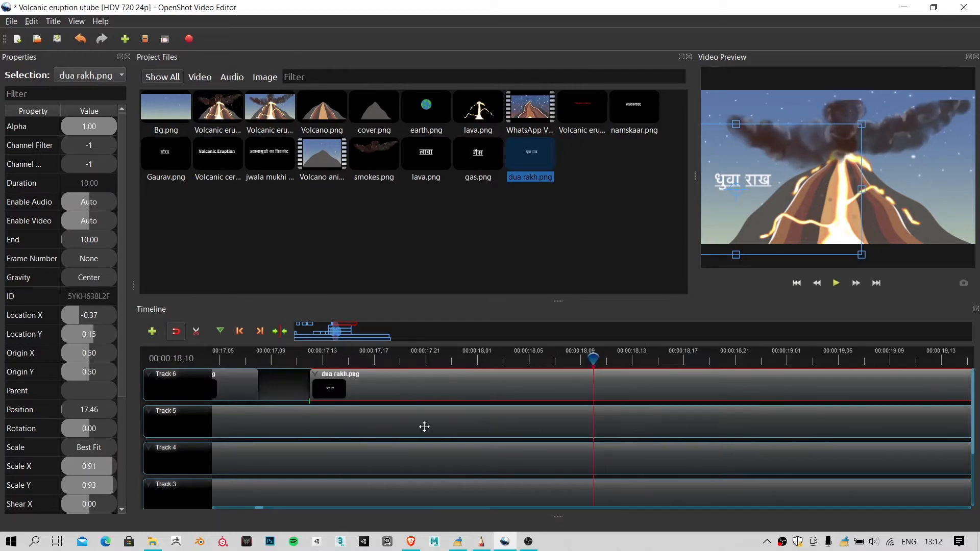
pyautogui.click(461, 354)
pyautogui.click(420, 351)
pyautogui.press('space')
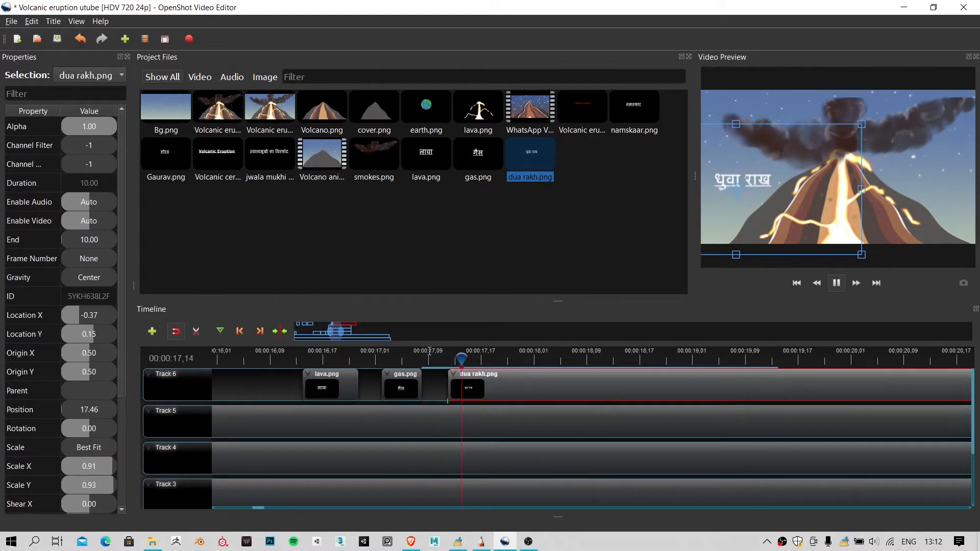
pyautogui.press('space')
pyautogui.scroll(2, 444, 382)
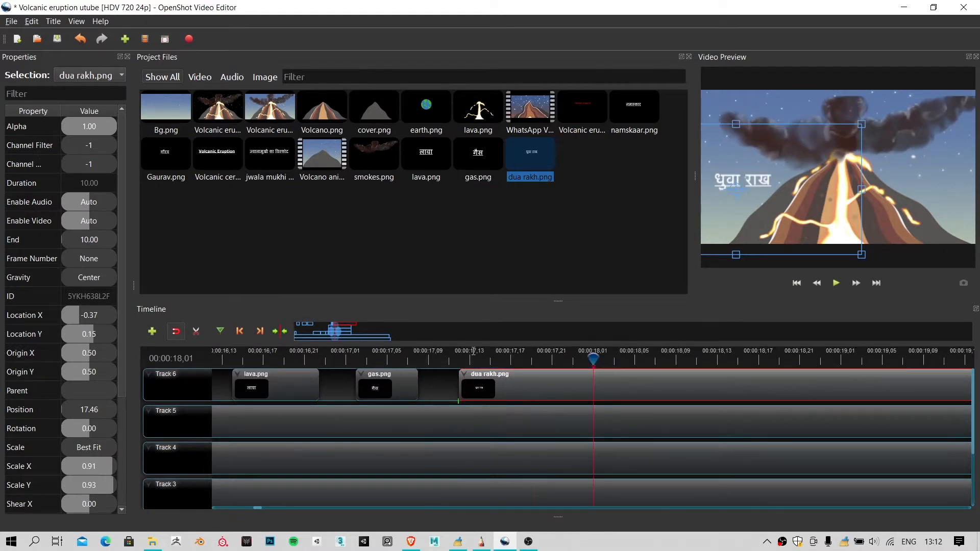
# Step: Move the धुवा राख title onto the smoke above the crater, at about X -0.03, Y -0.10, and play it back
pyautogui.click(453, 356)
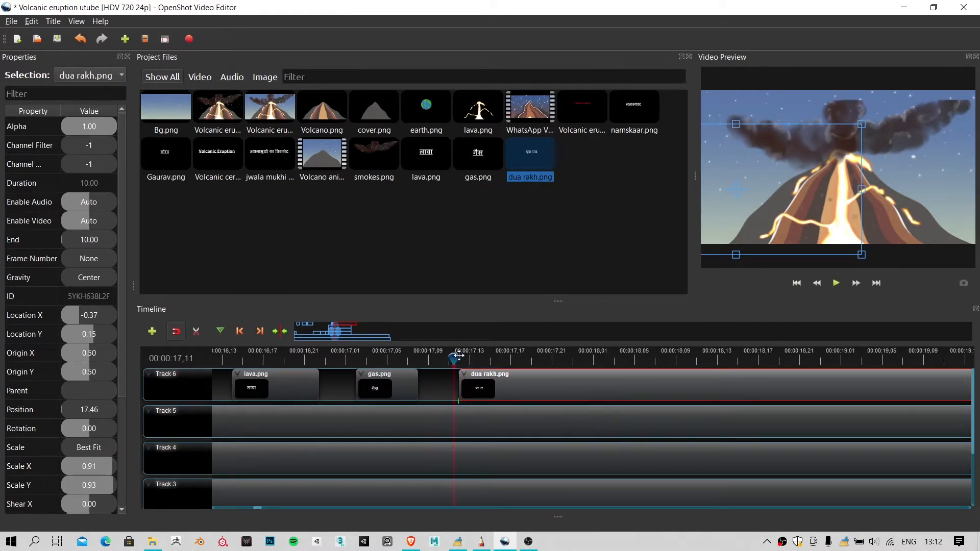
pyautogui.moveTo(459, 355); pyautogui.dragTo(455, 359)
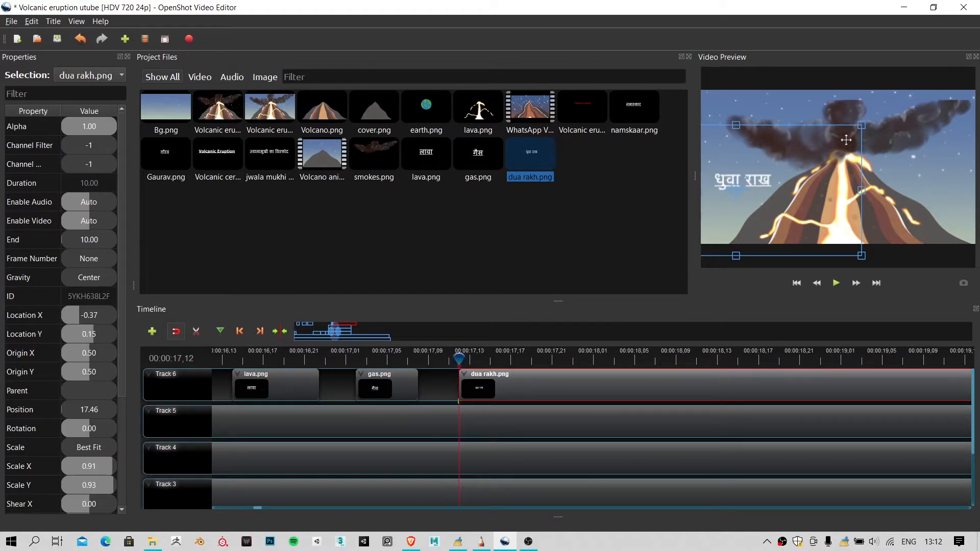
pyautogui.moveTo(743, 180); pyautogui.dragTo(831, 159)
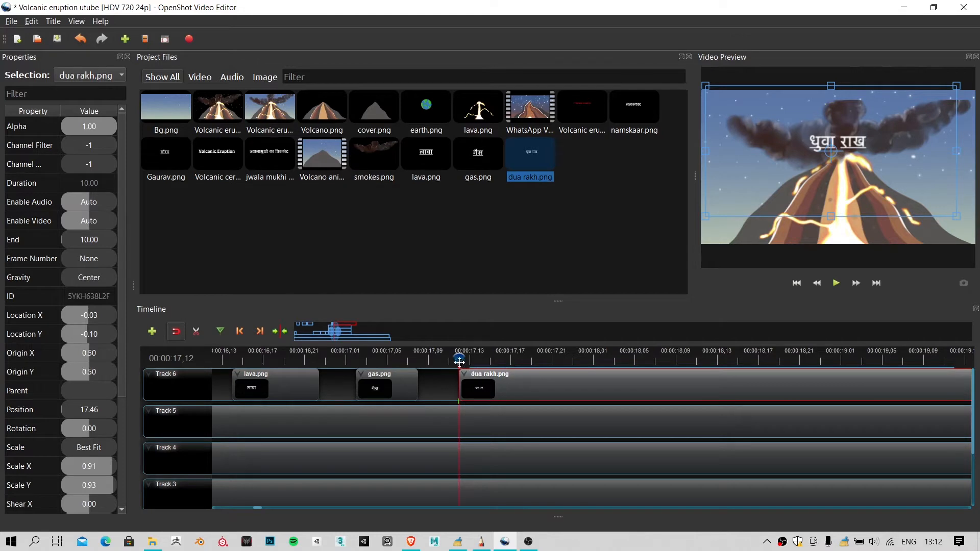
pyautogui.click(428, 354)
pyautogui.press('space')
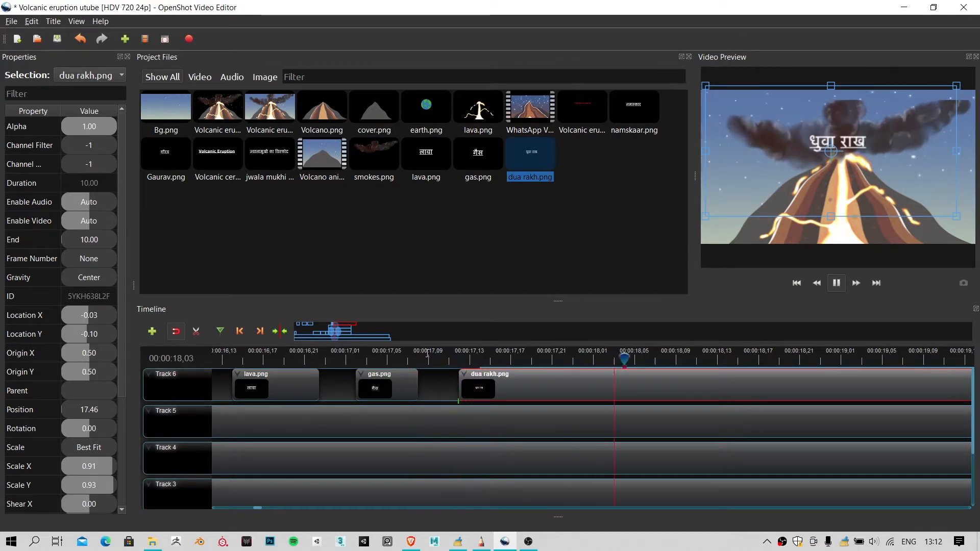
pyautogui.press('space')
# Step: Trim the end of the dua rakh.png clip to a duration of about 0.38 s and replay the titles
pyautogui.keyDown('ctrl'); pyautogui.scroll(-3, 529, 404); pyautogui.keyUp('ctrl')
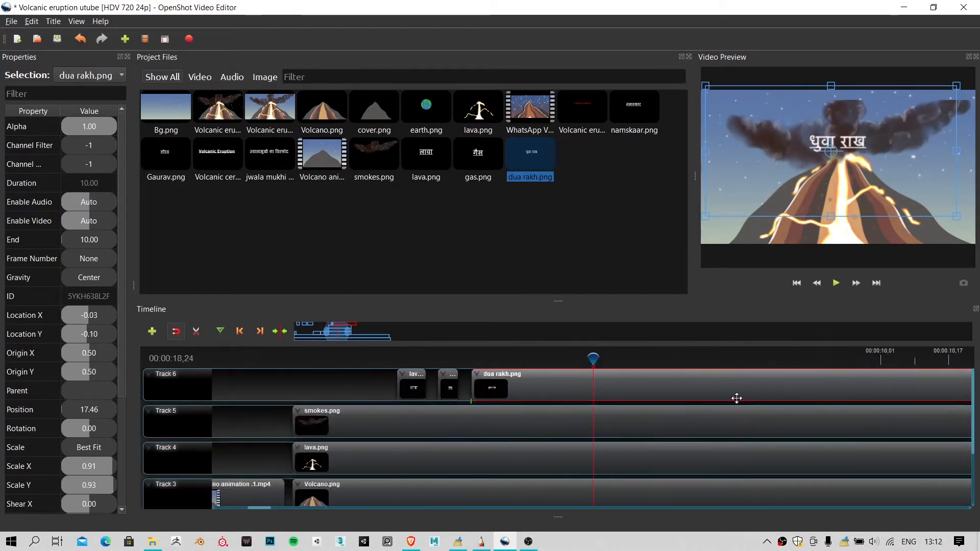
pyautogui.keyDown('ctrl'); pyautogui.scroll(-3, 653, 396); pyautogui.keyUp('ctrl')
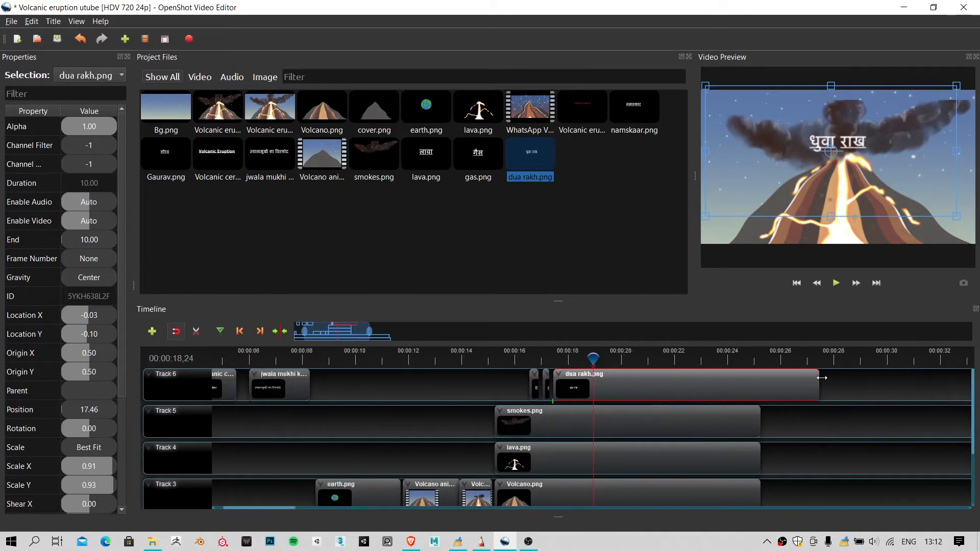
pyautogui.moveTo(819, 377); pyautogui.dragTo(567, 396)
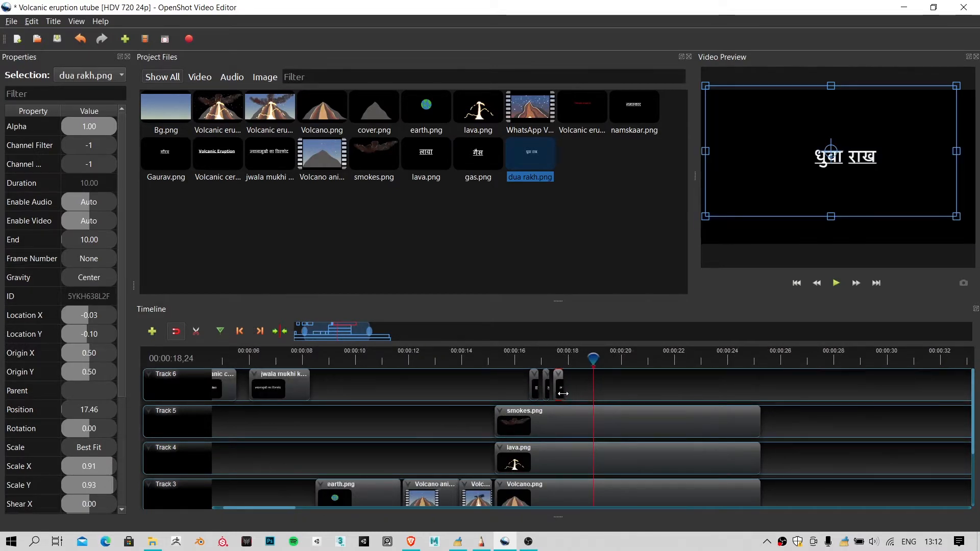
pyautogui.keyDown('ctrl'); pyautogui.scroll(5, 566, 396); pyautogui.keyUp('ctrl')
pyautogui.click(409, 356)
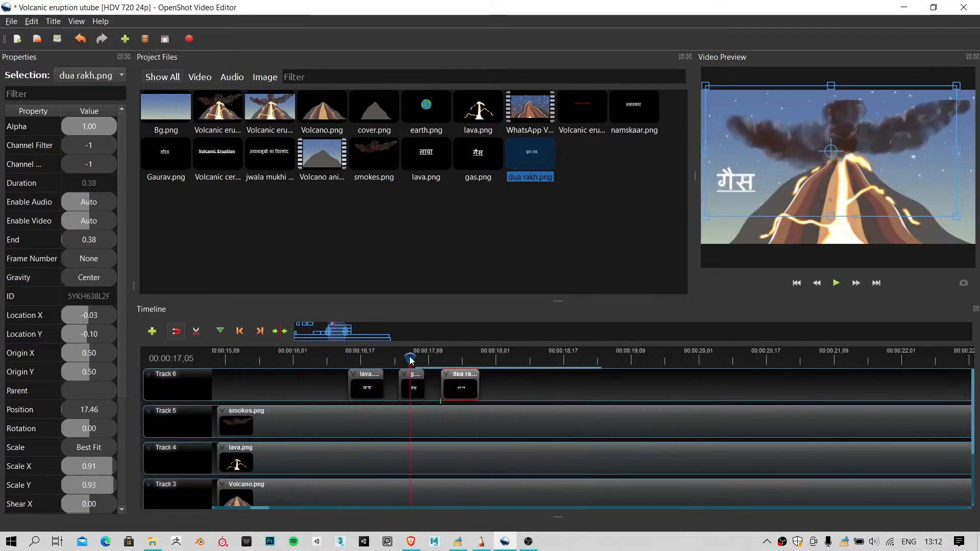
pyautogui.press('space')
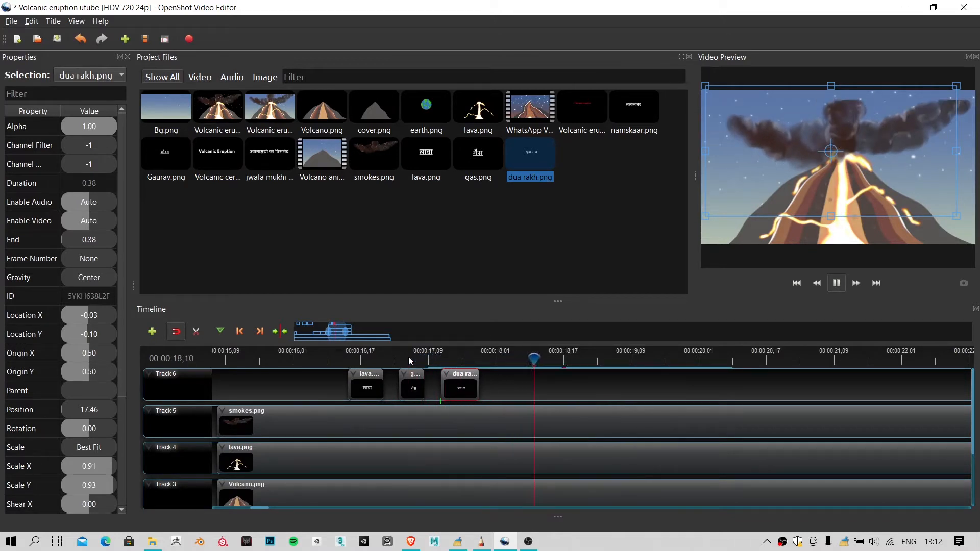
pyautogui.press('space')
pyautogui.press('space')
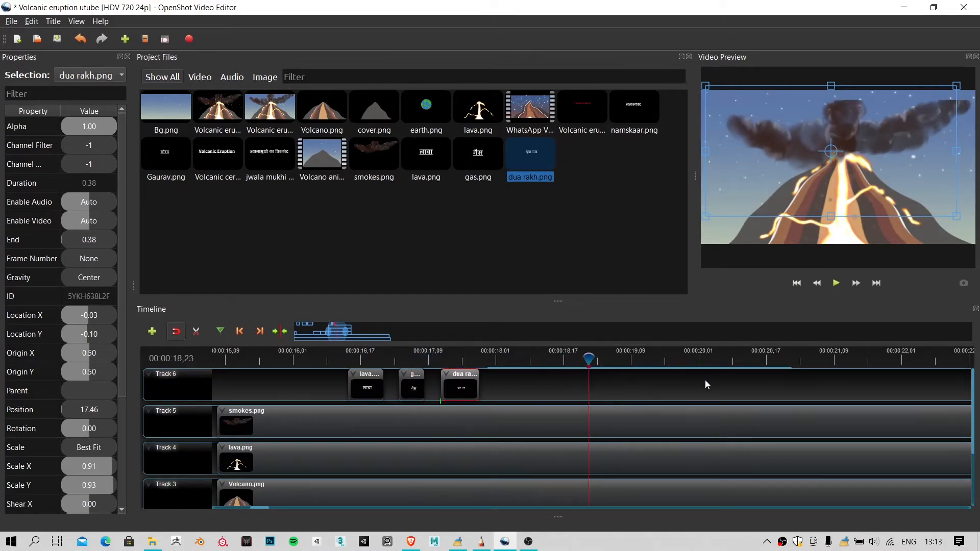
pyautogui.keyDown('ctrl'); pyautogui.scroll(-1, 587, 396); pyautogui.keyUp('ctrl')
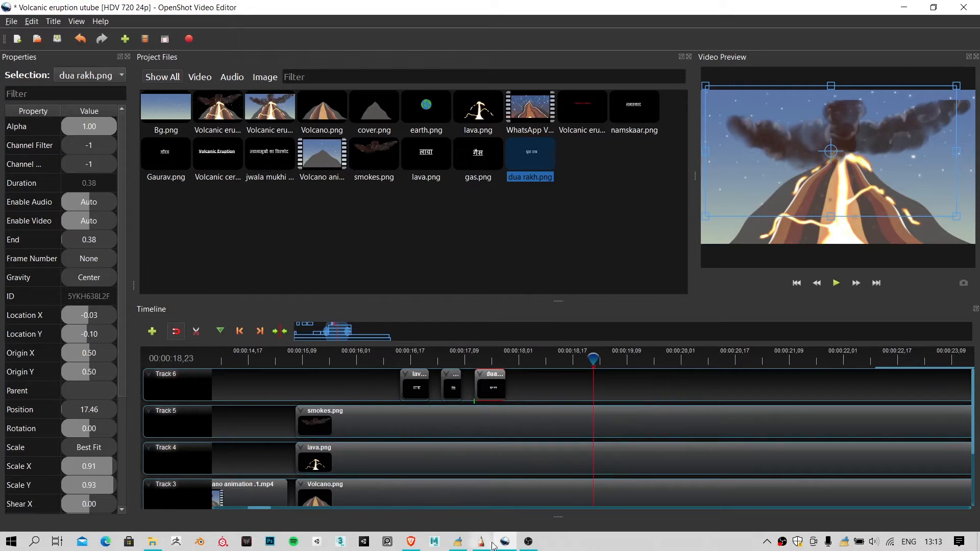
# Step: Switch to the browser's Easy Hindi Typing page, replace the existing text with "कंकड़ पत्थर" and select it for copying
pyautogui.click(410, 541)
pyautogui.hotkey('ctrl', 'a')
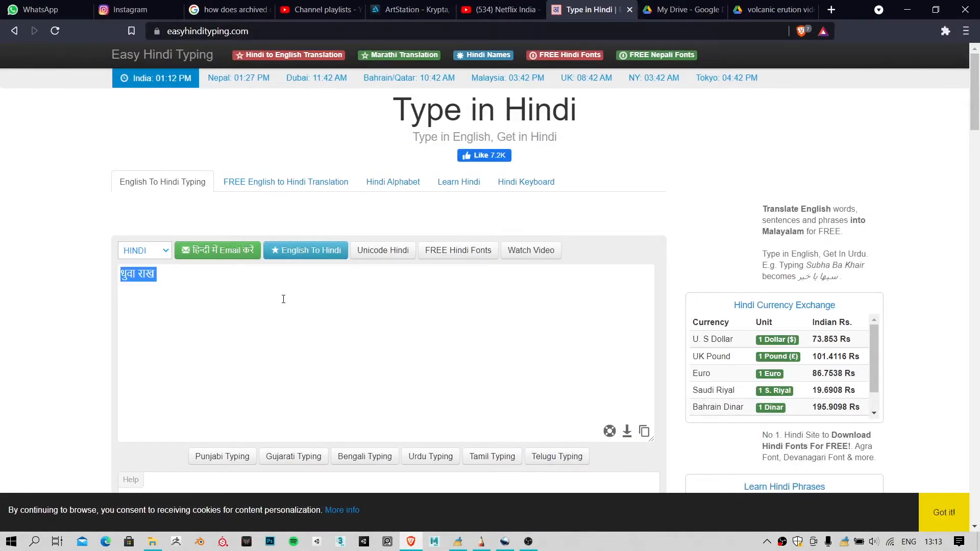
pyautogui.write('kankad')
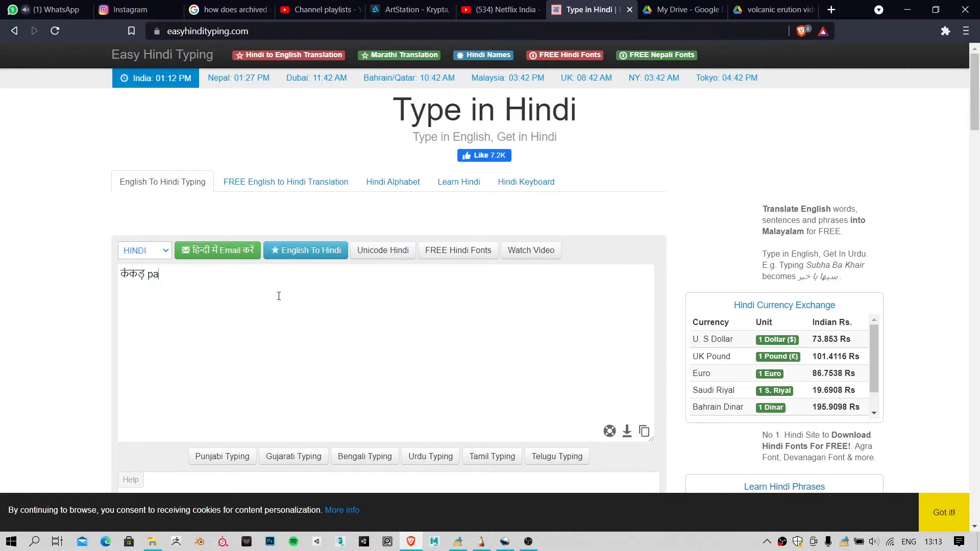
pyautogui.write(' path')
pyautogui.press('BackSpace')
pyautogui.write('t')
pyautogui.hotkey('ctrl', 'a')
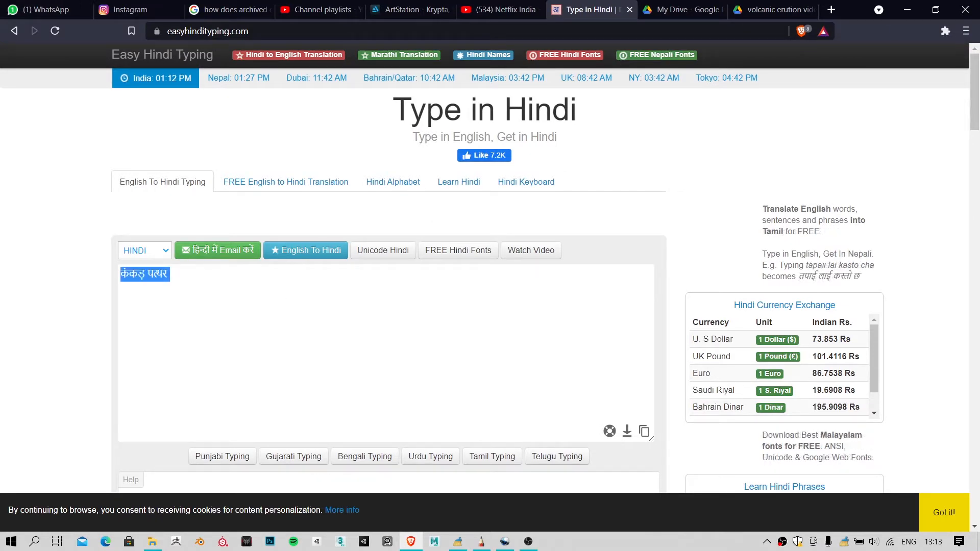
# Step: Return to SketchBook and replace the धुवा राख text layer's wording with the copied "कंकड़ पत्थर"
pyautogui.click(907, 9)
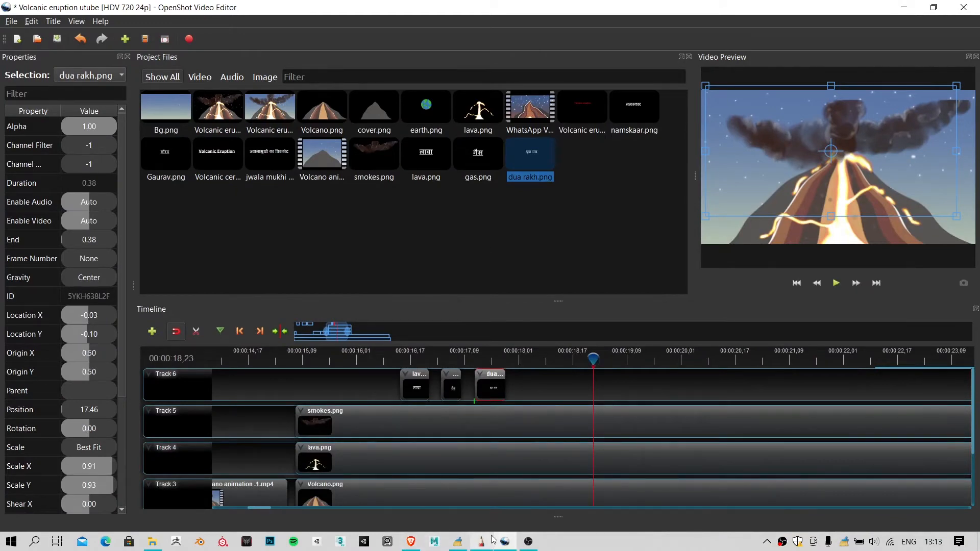
pyautogui.click(477, 546)
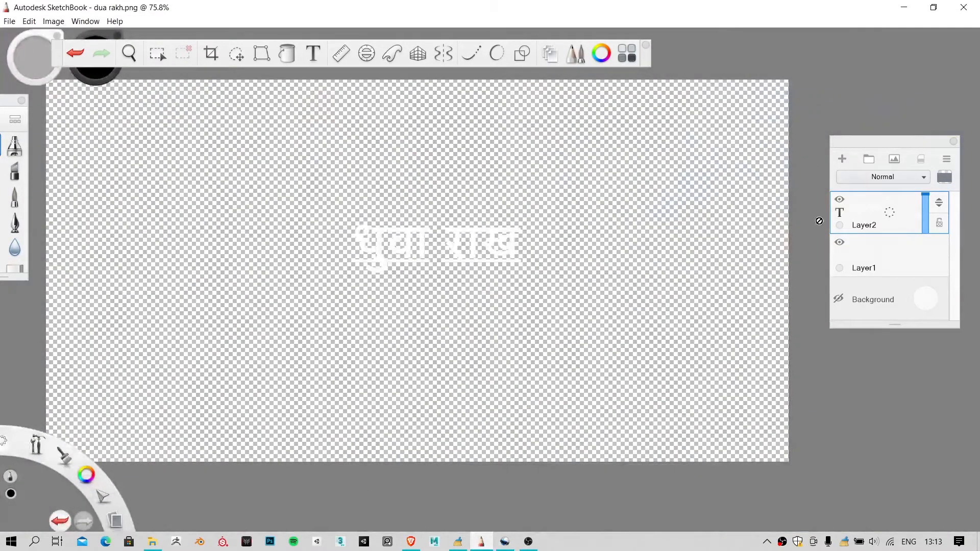
pyautogui.doubleClick(885, 219)
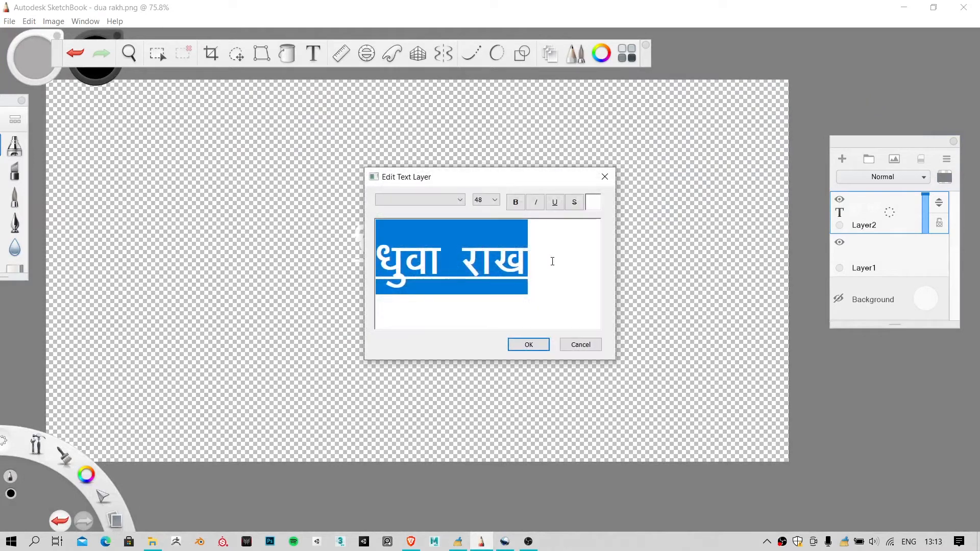
pyautogui.click(552, 261)
pyautogui.click(525, 347)
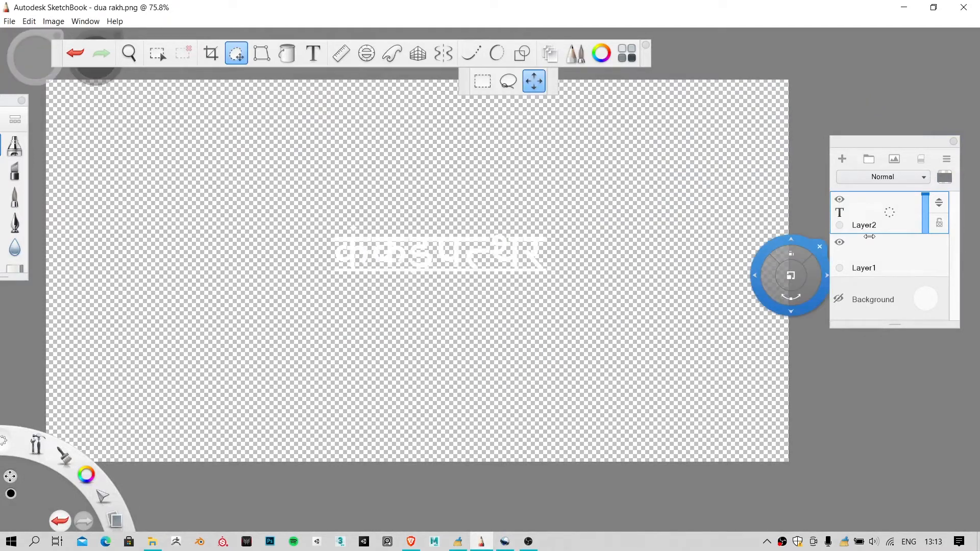
# Step: Edit the text layer so a space separates कंकड़ and पत्थर
pyautogui.doubleClick(893, 232)
pyautogui.press('BackSpace')
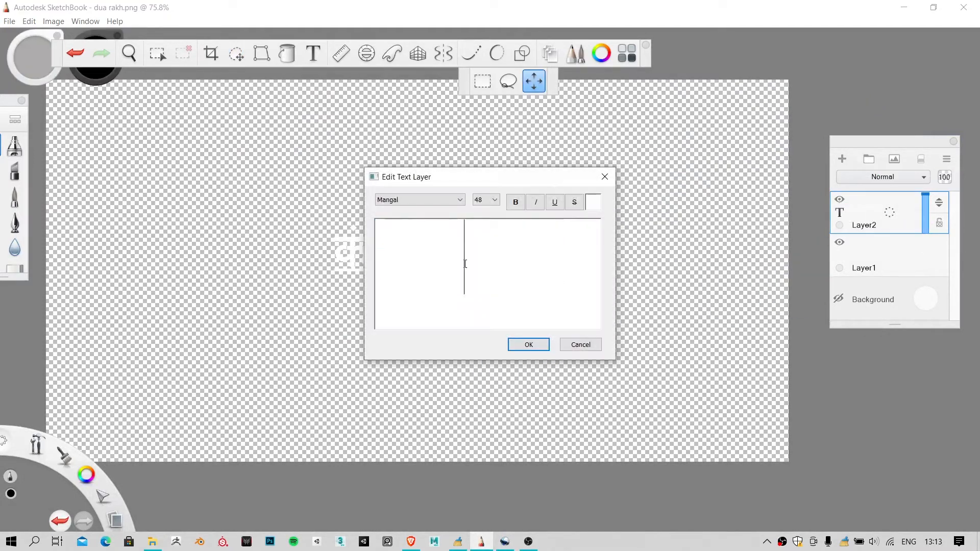
pyautogui.click(523, 349)
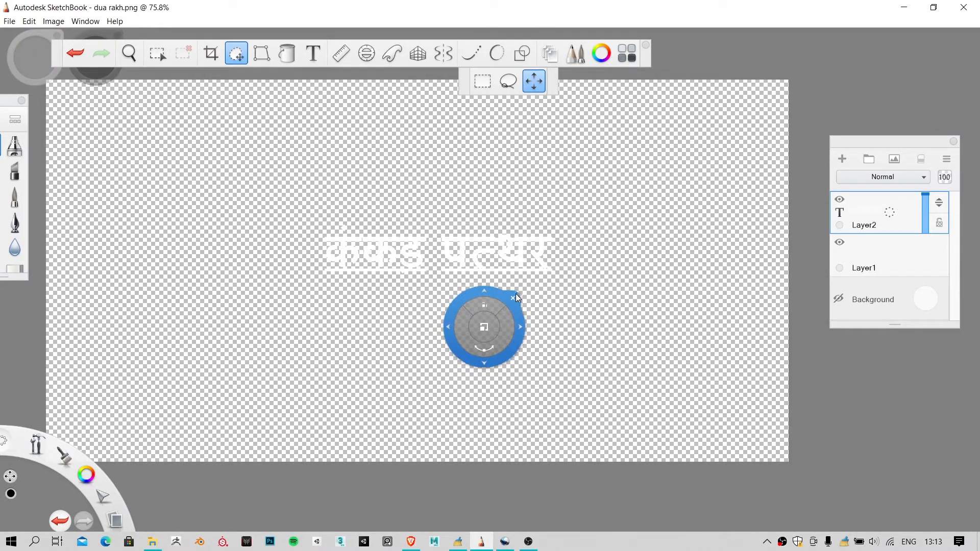
# Step: Finish the text layer placement and save the title as a PNG file named "kankad pattharr" in the text folder
pyautogui.click(514, 298)
pyautogui.click(29, 21)
pyautogui.moveTo(3, 21)
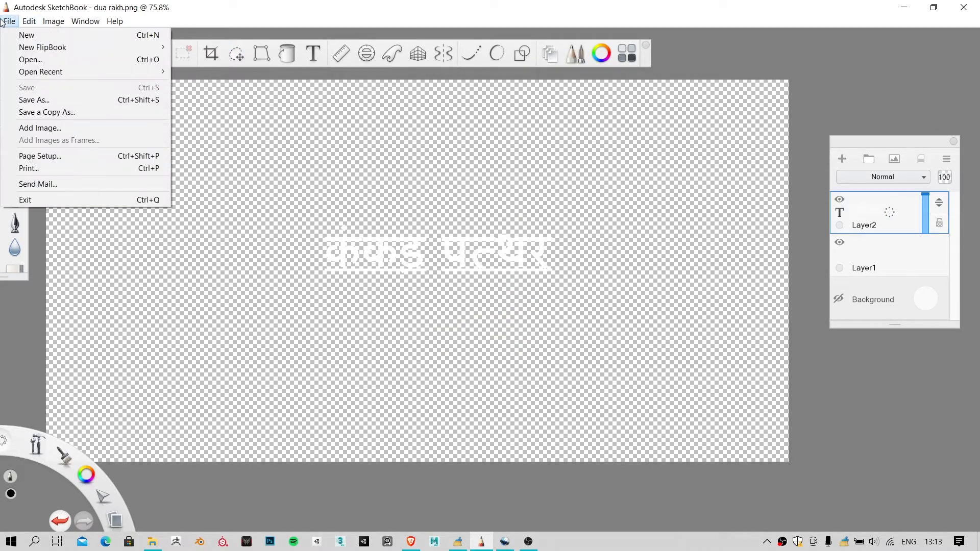
pyautogui.click(34, 99)
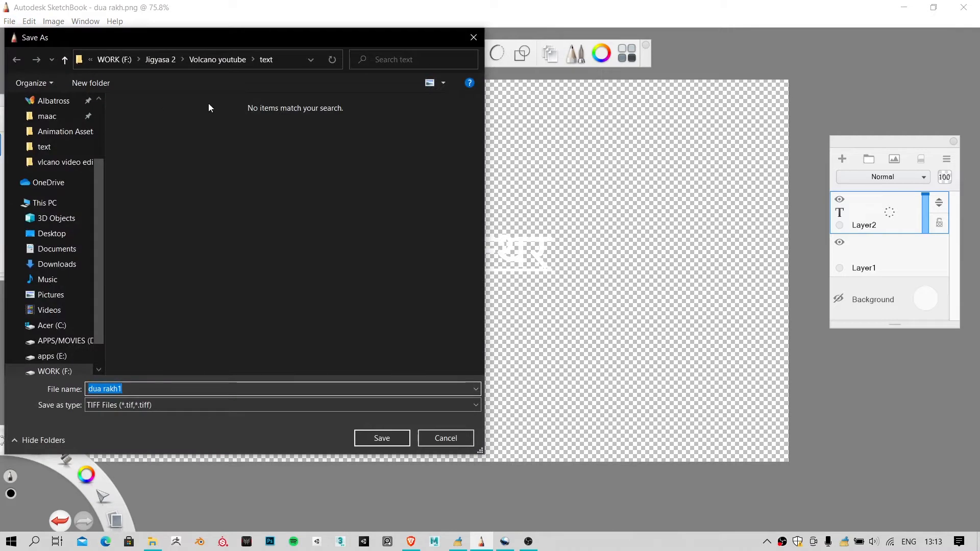
pyautogui.click(150, 405)
pyautogui.click(135, 457)
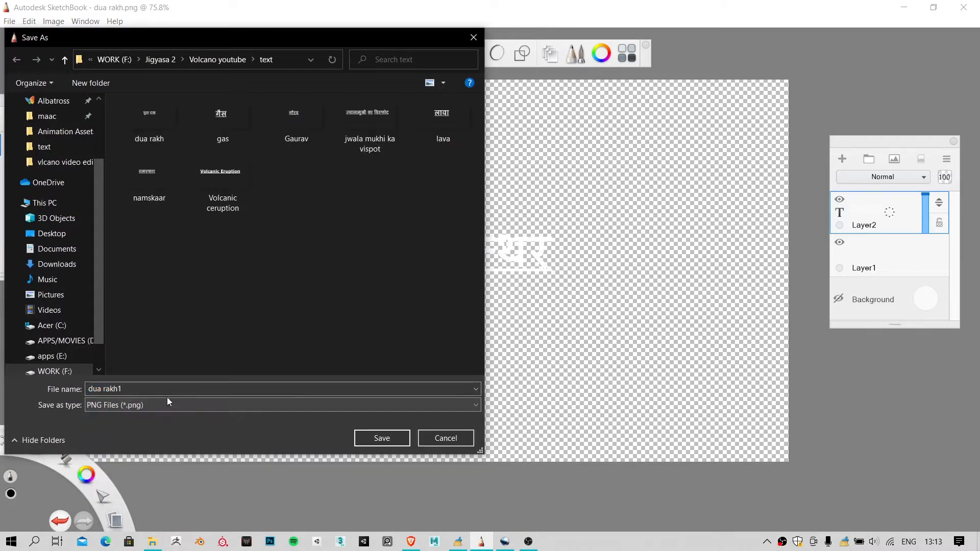
pyautogui.click(154, 392)
pyautogui.write('kankad pattharr')
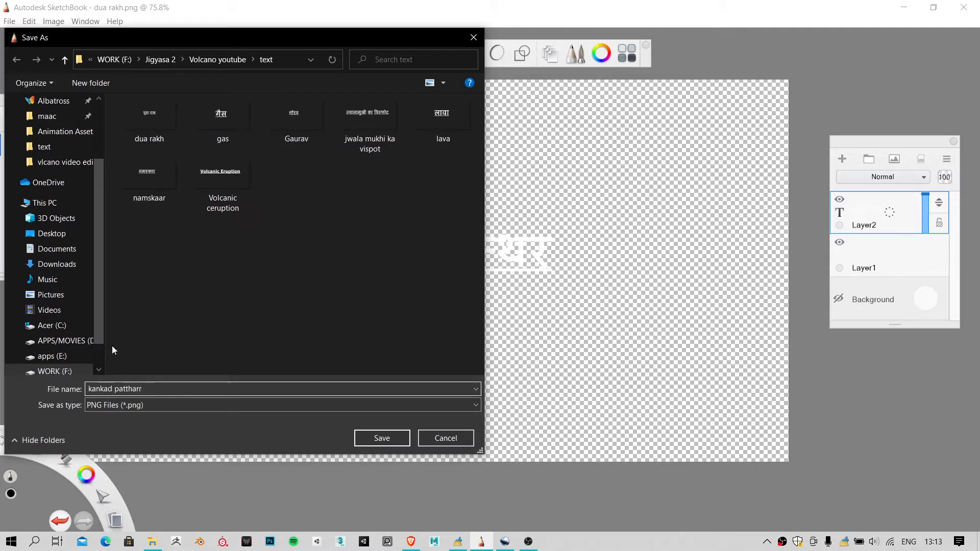
pyautogui.click(362, 437)
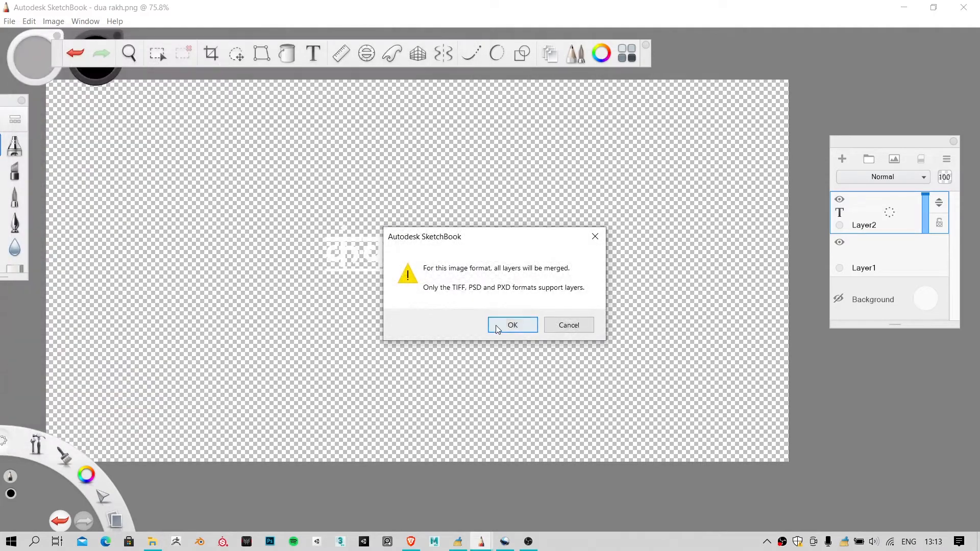
pyautogui.click(510, 323)
# Step: Switch to OpenShot and import the kankad pattharr image into the project files
pyautogui.click(904, 7)
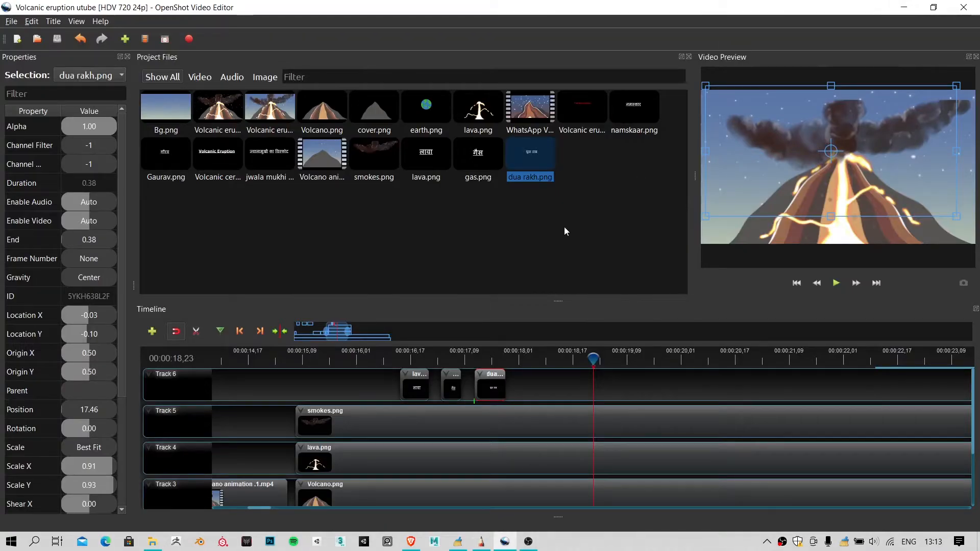
pyautogui.rightClick(565, 226)
pyautogui.click(576, 231)
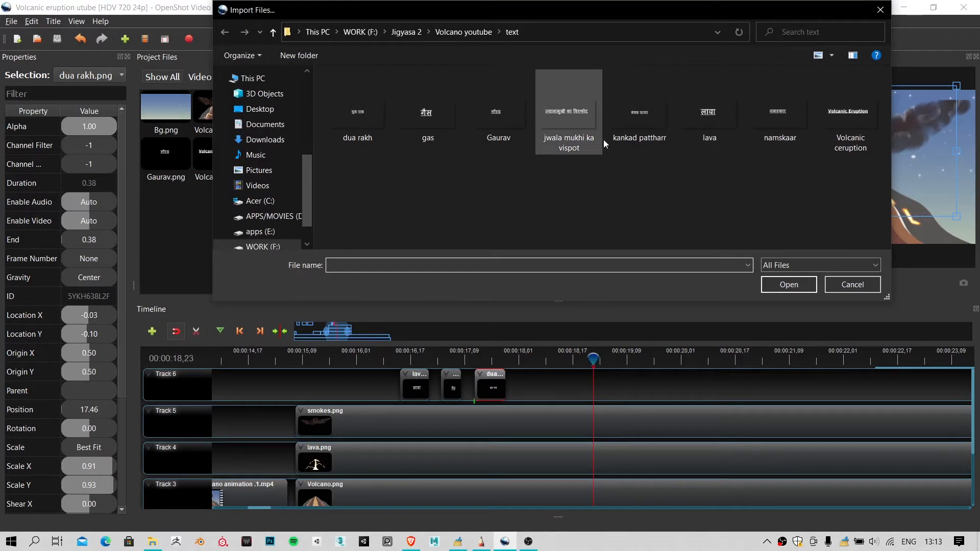
pyautogui.doubleClick(630, 122)
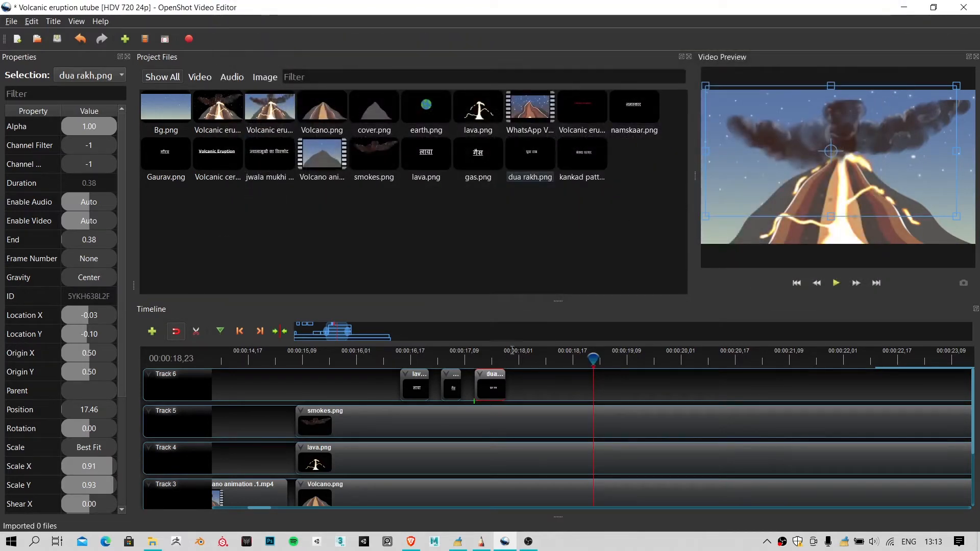
# Step: Place kankad pattharr.png on Track 6 after the dua rakh.png clip and shift its start to about 18.42 s
pyautogui.moveTo(591, 180); pyautogui.dragTo(559, 375)
pyautogui.press('space')
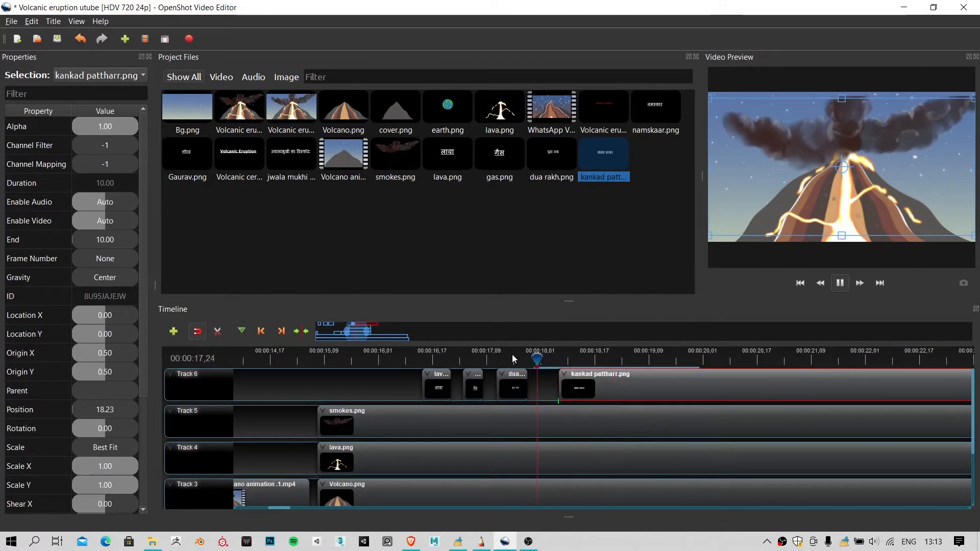
pyautogui.click(514, 358)
pyautogui.moveTo(590, 389); pyautogui.dragTo(606, 389)
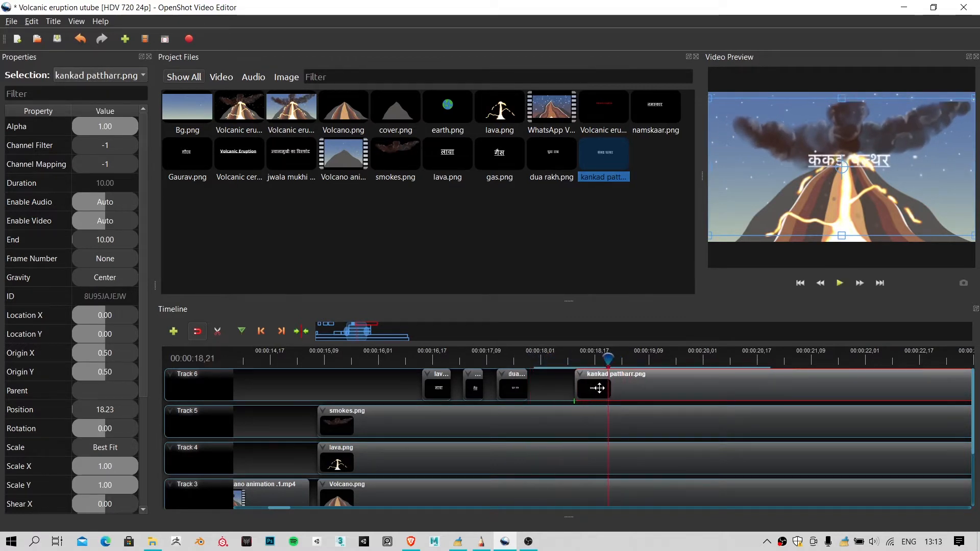
pyautogui.click(561, 361)
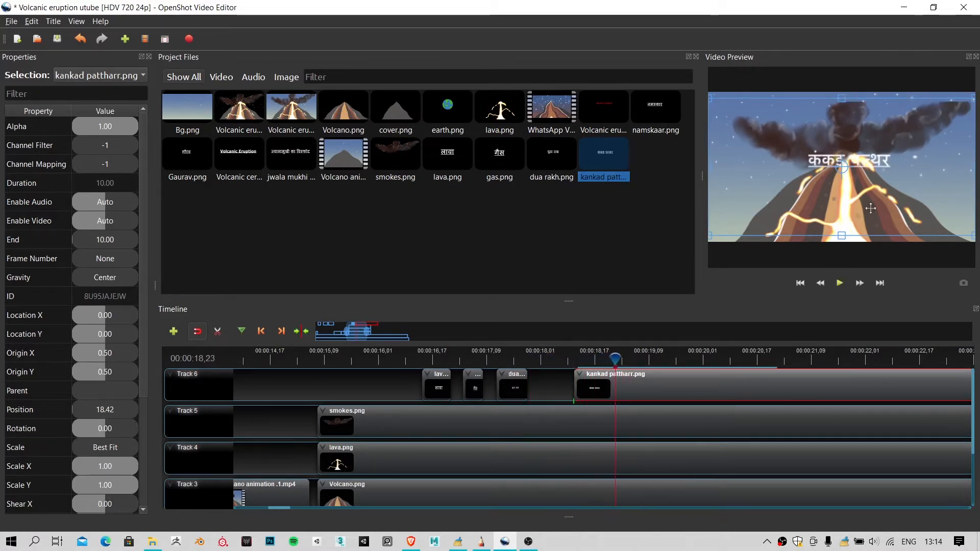
pyautogui.press('space')
# Step: Move the कंकड़ पत्थर title onto the volcano's left slope, at about -0.37, 0.08, and scale it to about 0.86 by 0.92
pyautogui.moveTo(895, 154); pyautogui.dragTo(891, 158)
pyautogui.hotkey('ctrl', 'z')
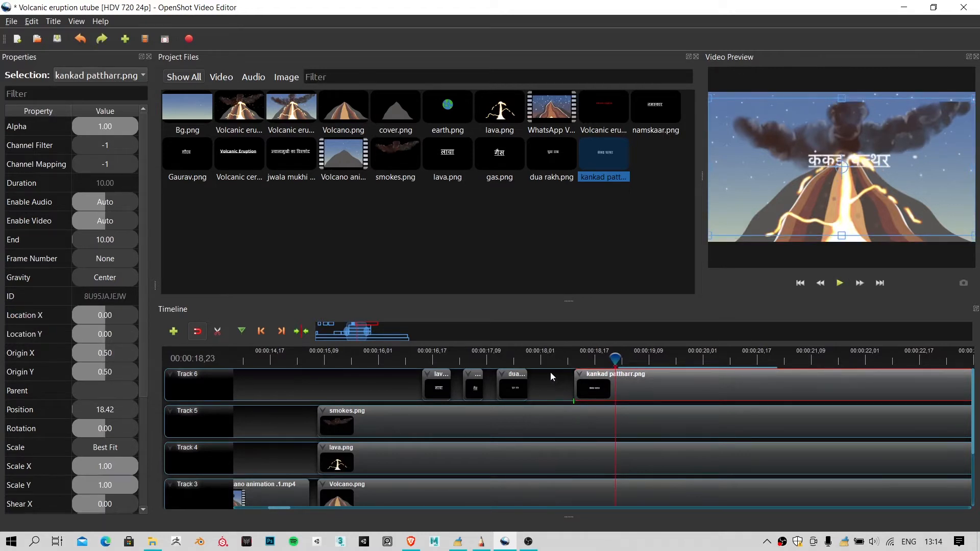
pyautogui.click(567, 358)
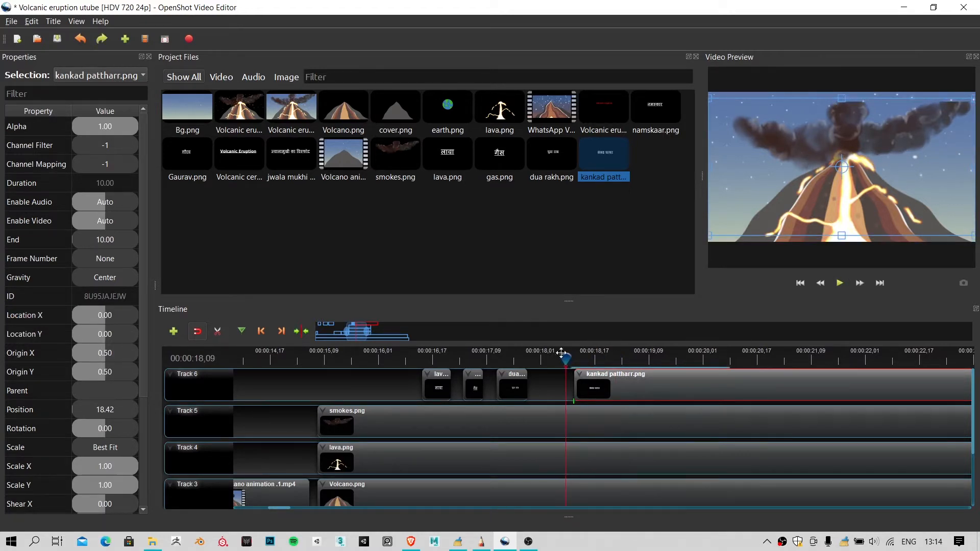
pyautogui.click(573, 355)
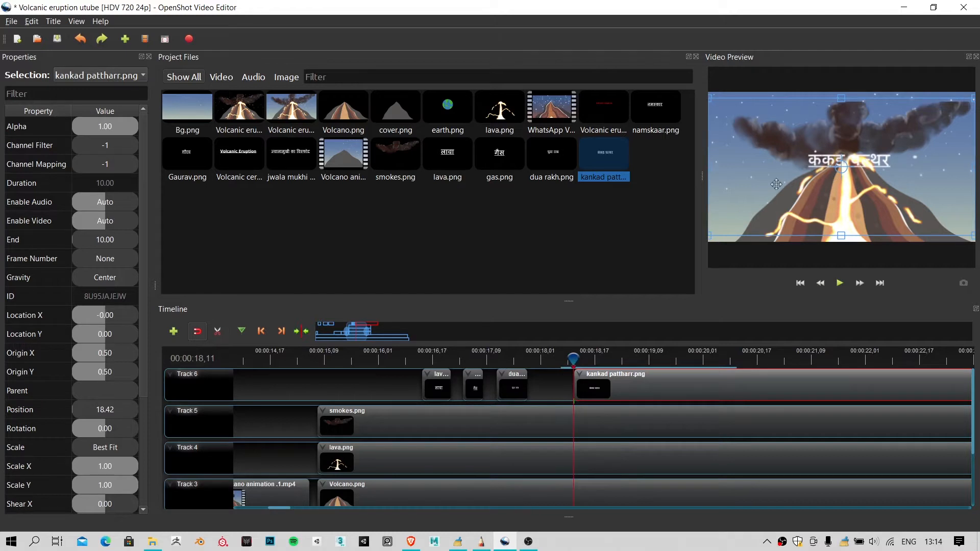
pyautogui.moveTo(776, 184); pyautogui.dragTo(753, 183)
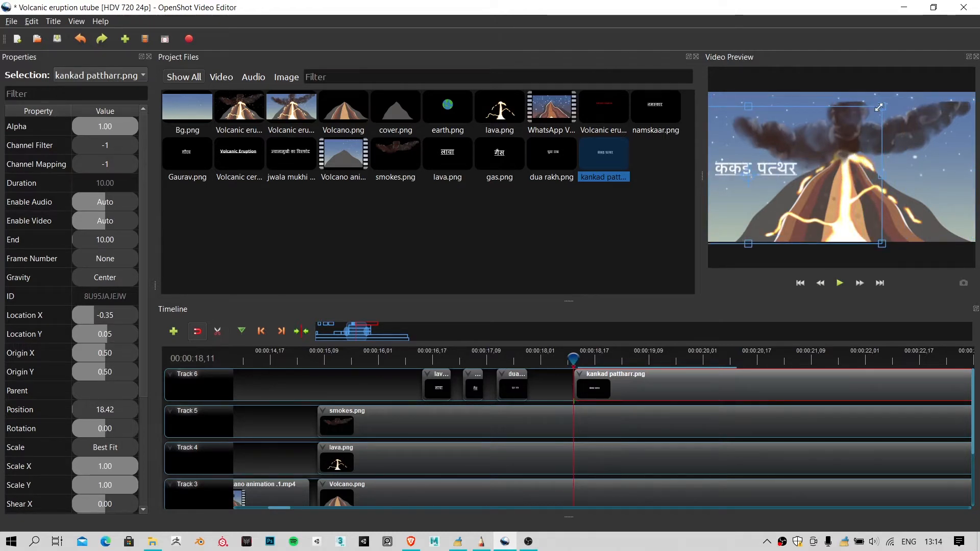
pyautogui.moveTo(879, 108); pyautogui.dragTo(855, 114)
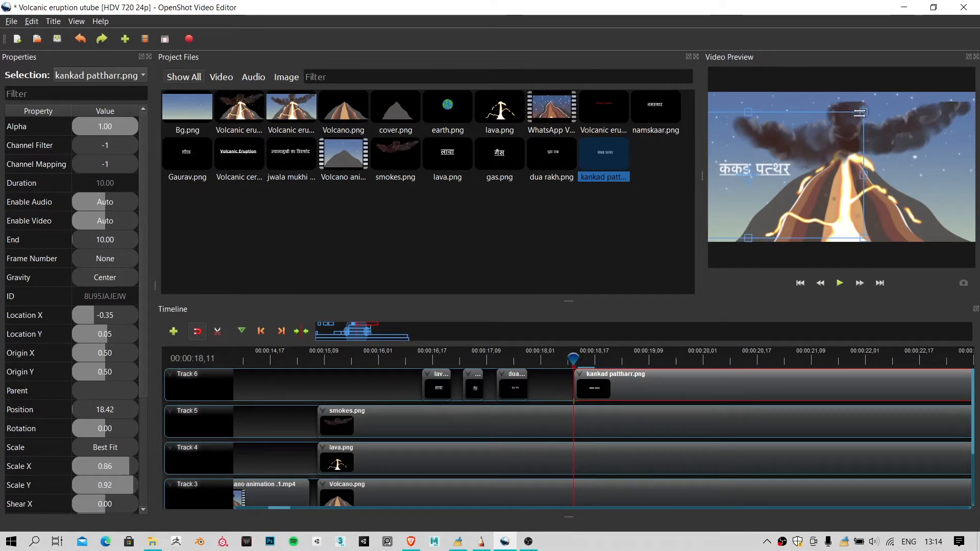
pyautogui.moveTo(788, 187); pyautogui.dragTo(781, 191)
# Step: Replay the kankad pattharr.png clip, split it at about 19.42 s and delete the part after the cut
pyautogui.click(558, 369)
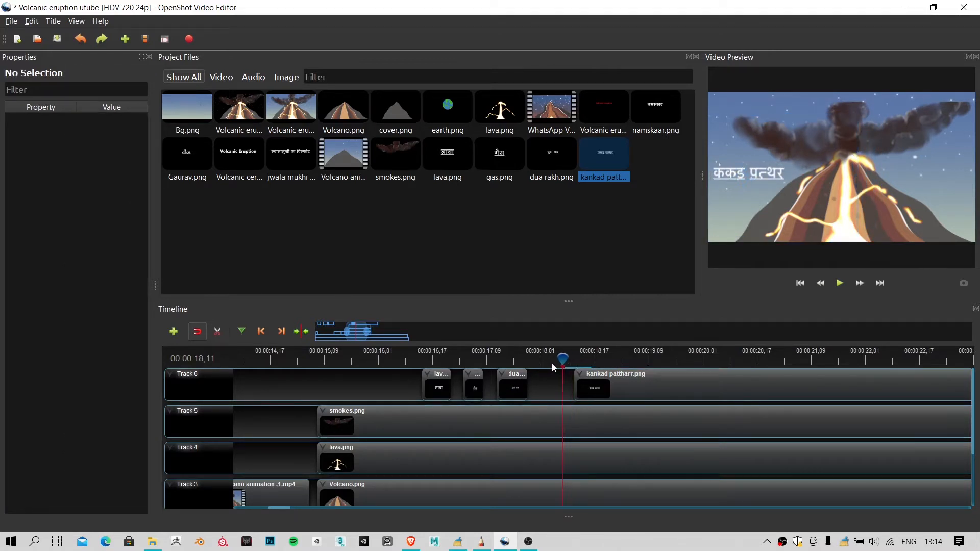
pyautogui.click(549, 363)
pyautogui.press('space')
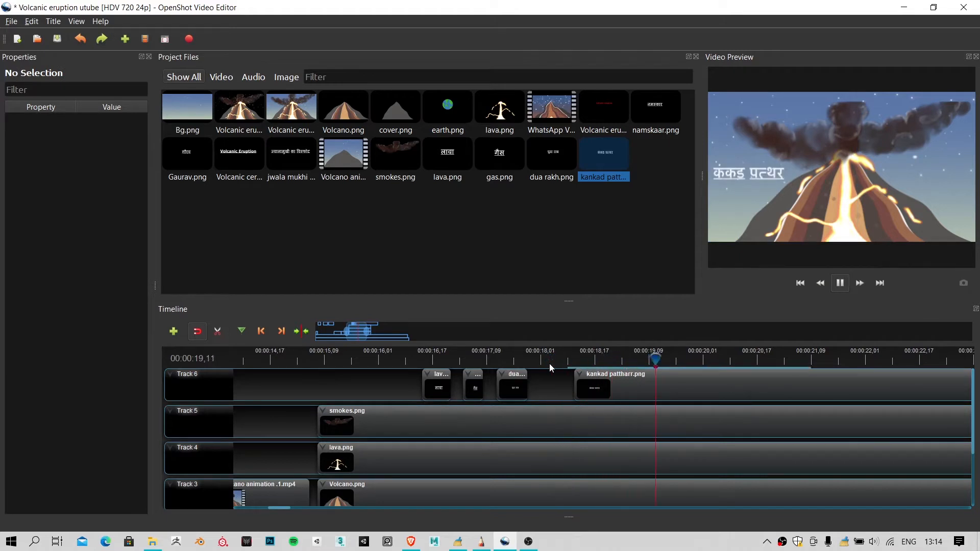
pyautogui.press('space')
pyautogui.keyDown('ctrl'); pyautogui.scroll(-2, 587, 376); pyautogui.keyUp('ctrl')
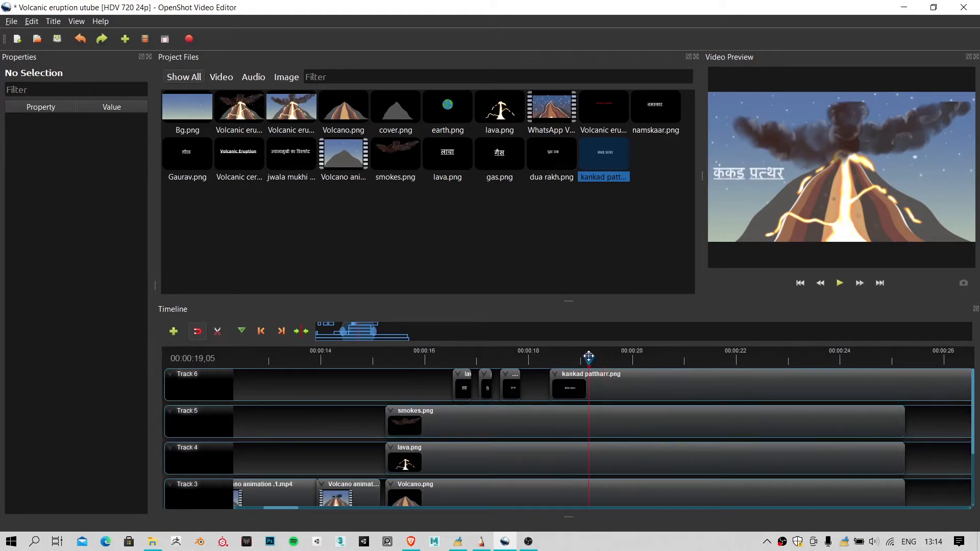
pyautogui.click(218, 331)
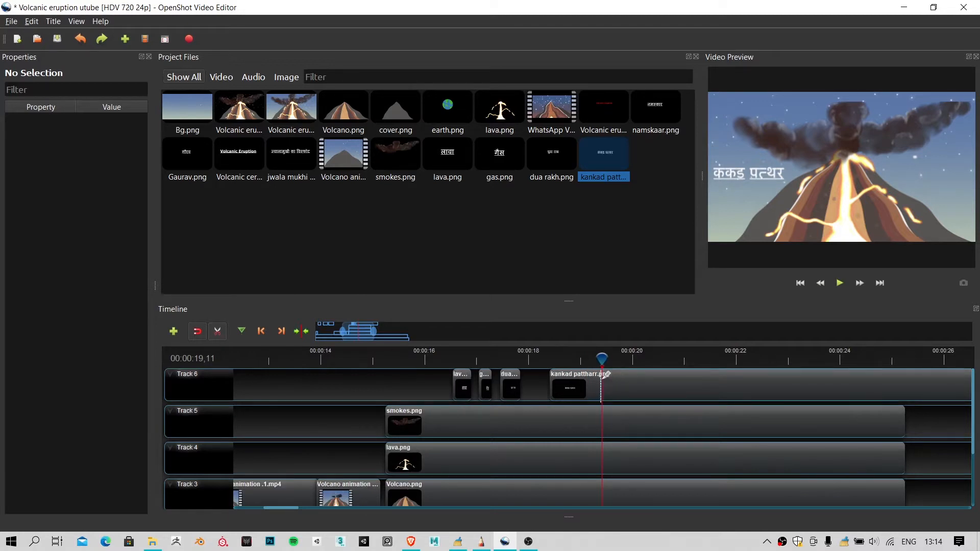
pyautogui.click(603, 381)
pyautogui.click(218, 331)
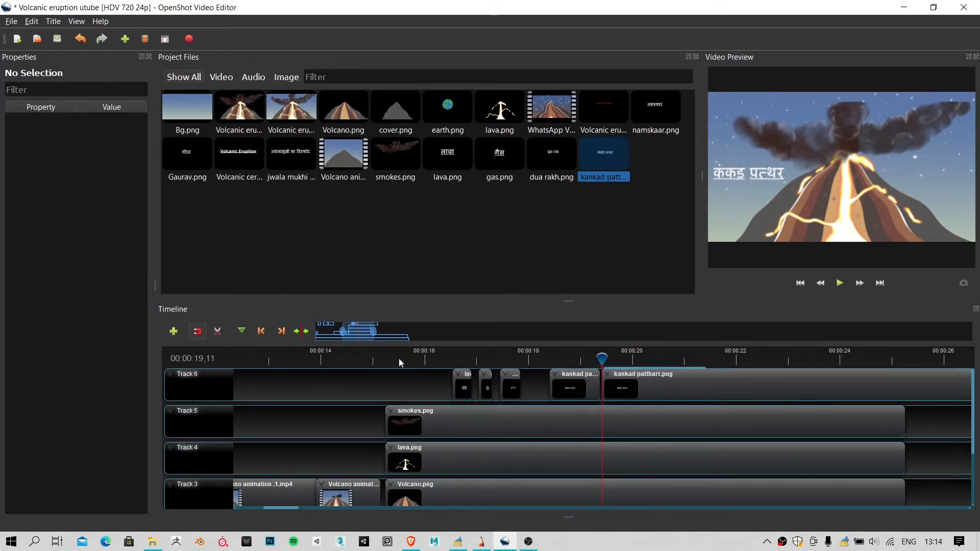
pyautogui.click(669, 376)
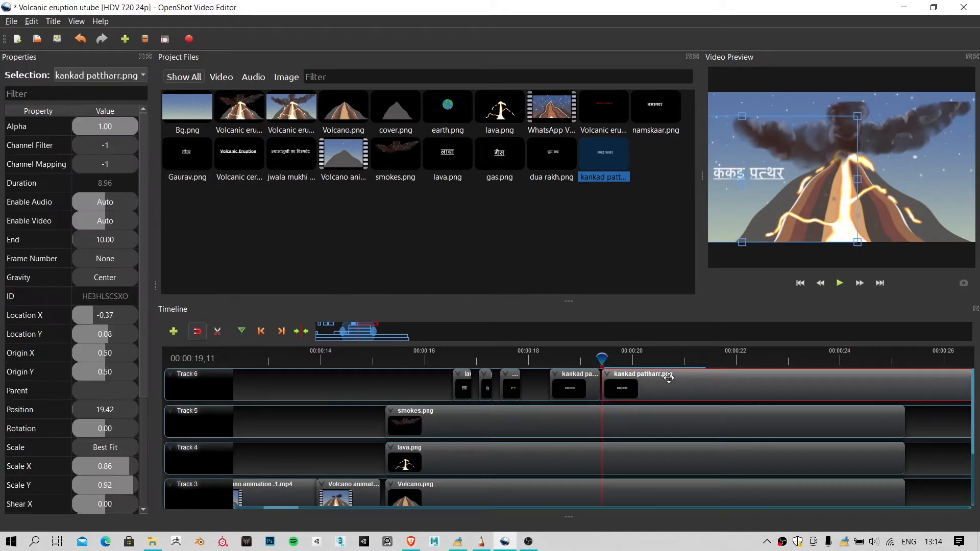
pyautogui.press('Delete')
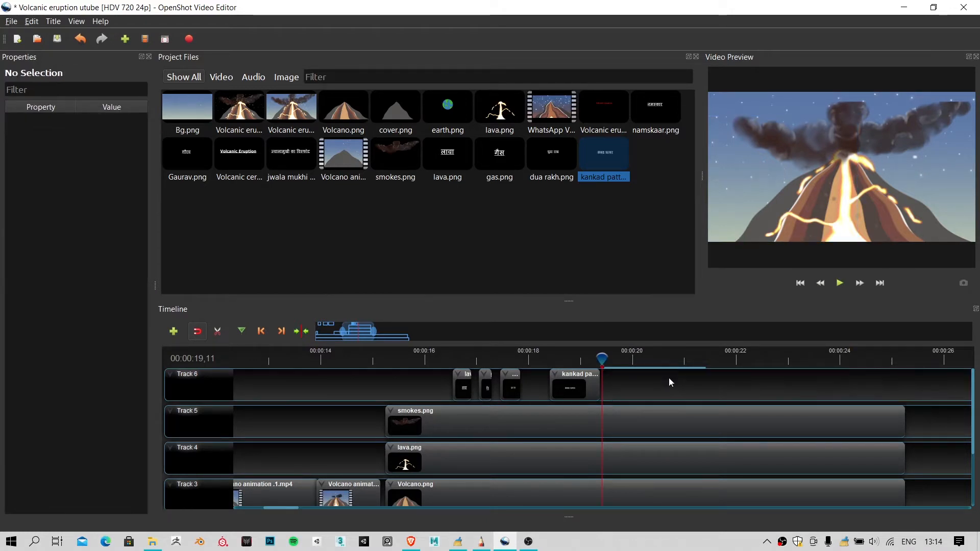
# Step: Play the volcano scene from the कंकड़ पत्थर title to about 24 s and inspect the crater area up close
pyautogui.click(543, 358)
pyautogui.press('space')
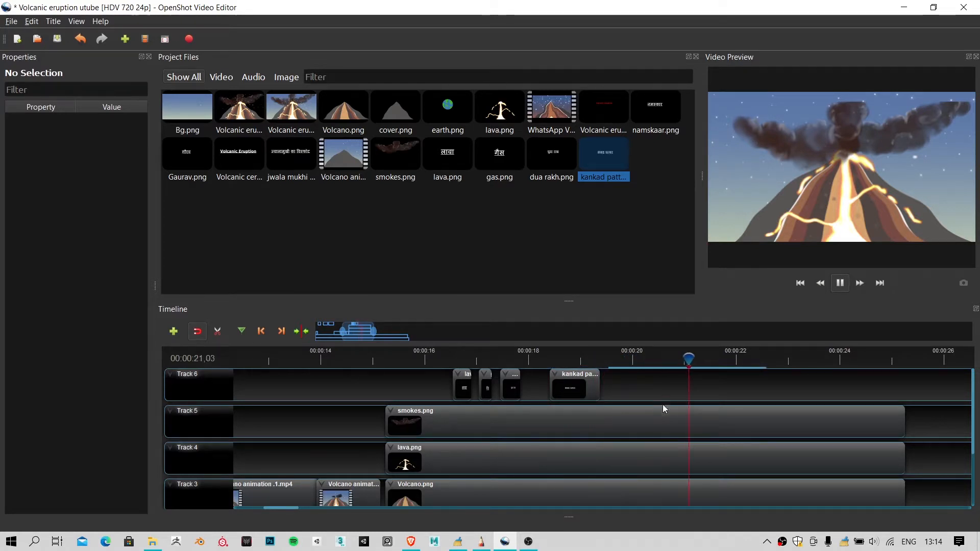
pyautogui.scroll(-3, 662, 404)
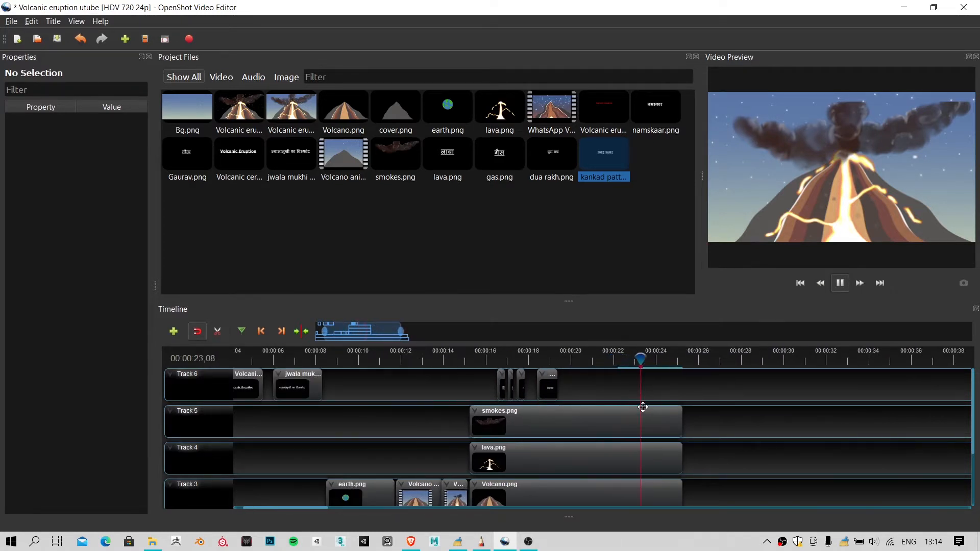
pyautogui.press('space')
pyautogui.click(586, 357)
pyautogui.press('space')
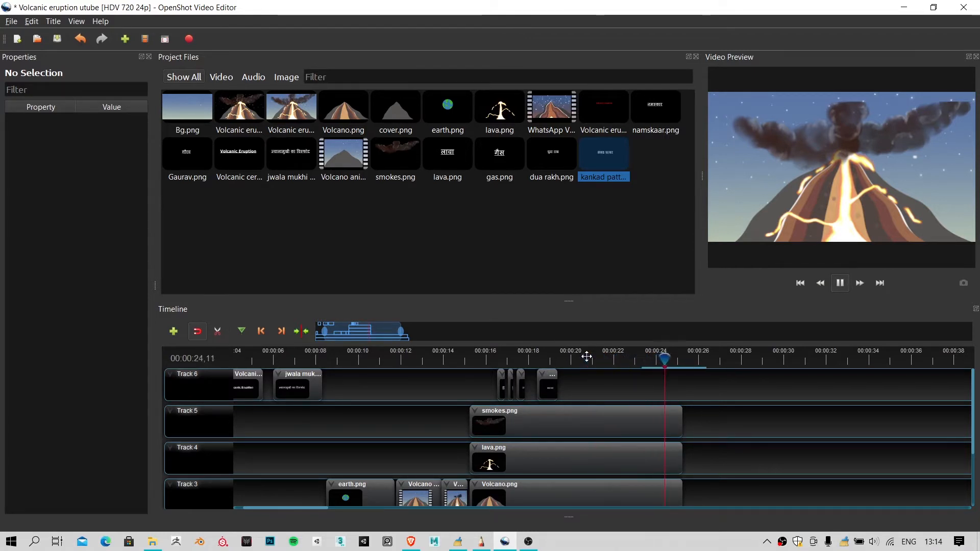
pyautogui.press('space')
pyautogui.moveTo(631, 363); pyautogui.dragTo(595, 365)
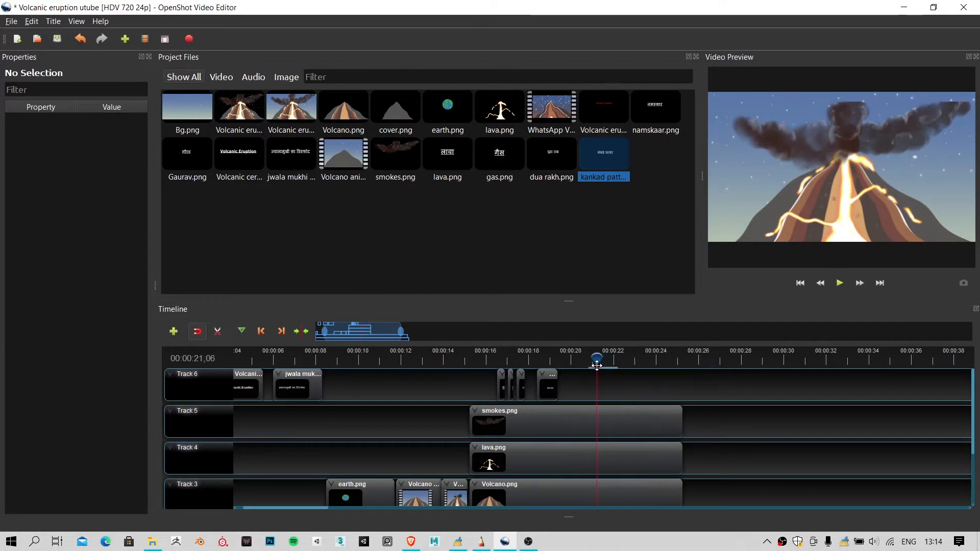
pyautogui.press('space')
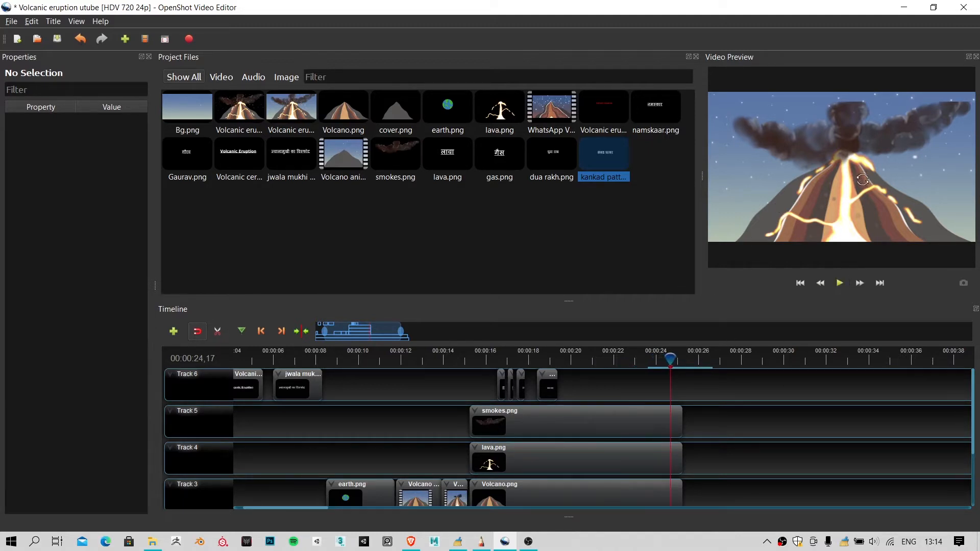
pyautogui.scroll(3, 862, 179)
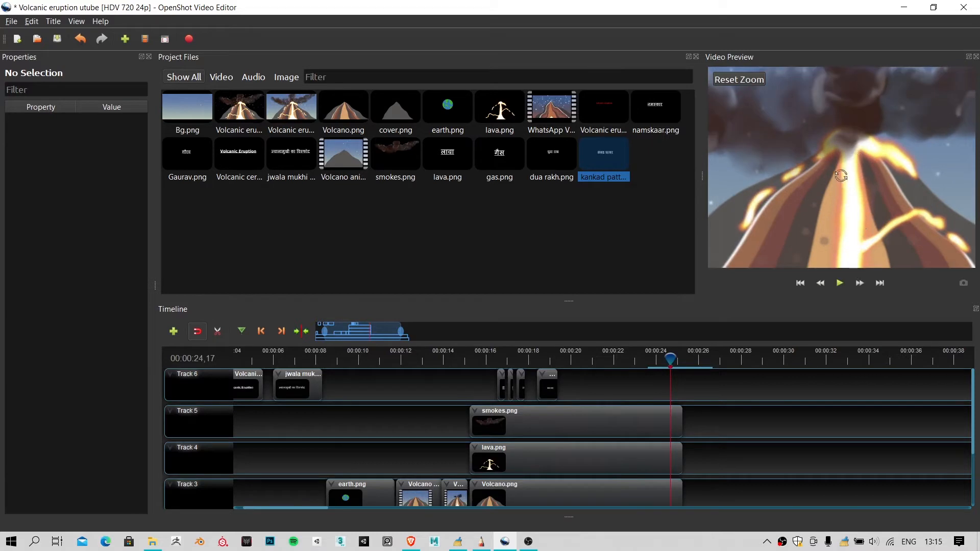
pyautogui.scroll(-3, 840, 176)
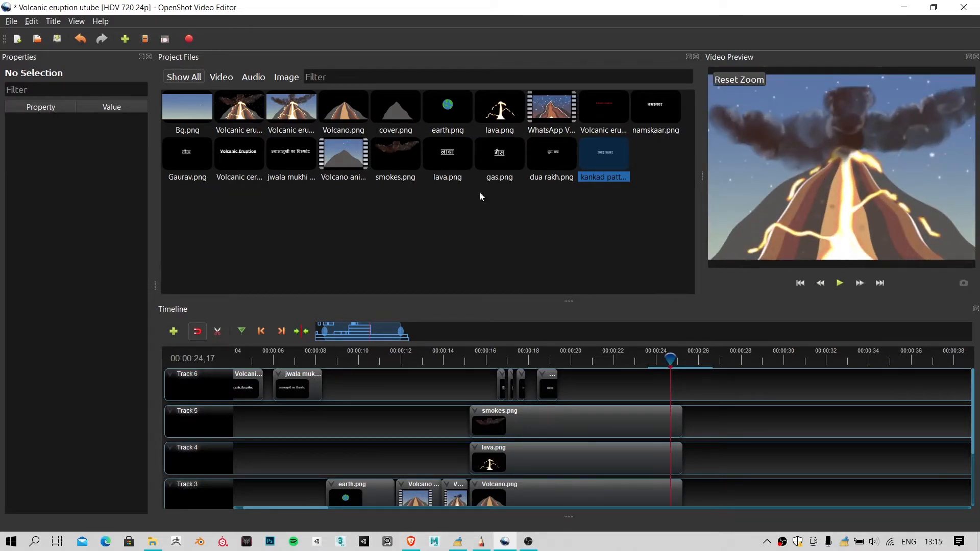
# Step: Save the Volcanic eruption utube project
pyautogui.click(13, 26)
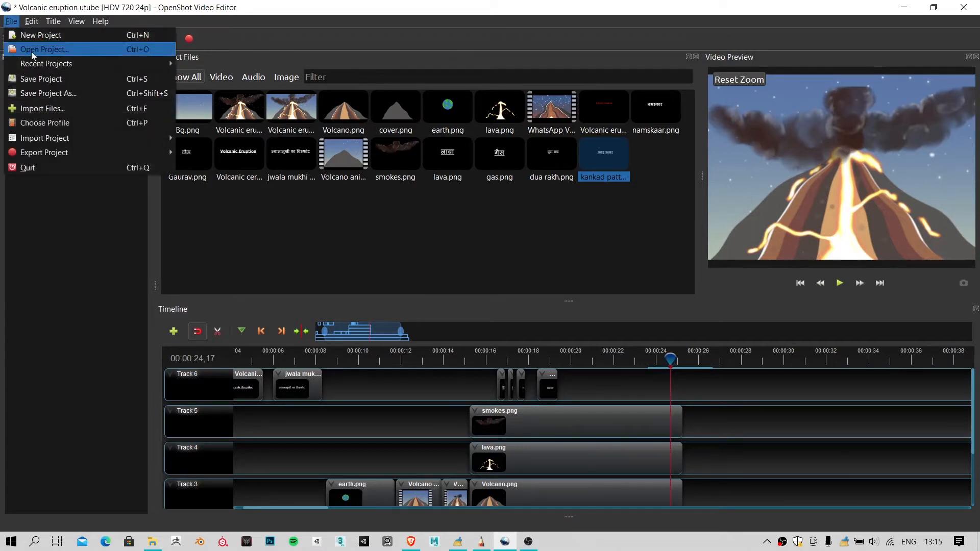
pyautogui.click(36, 80)
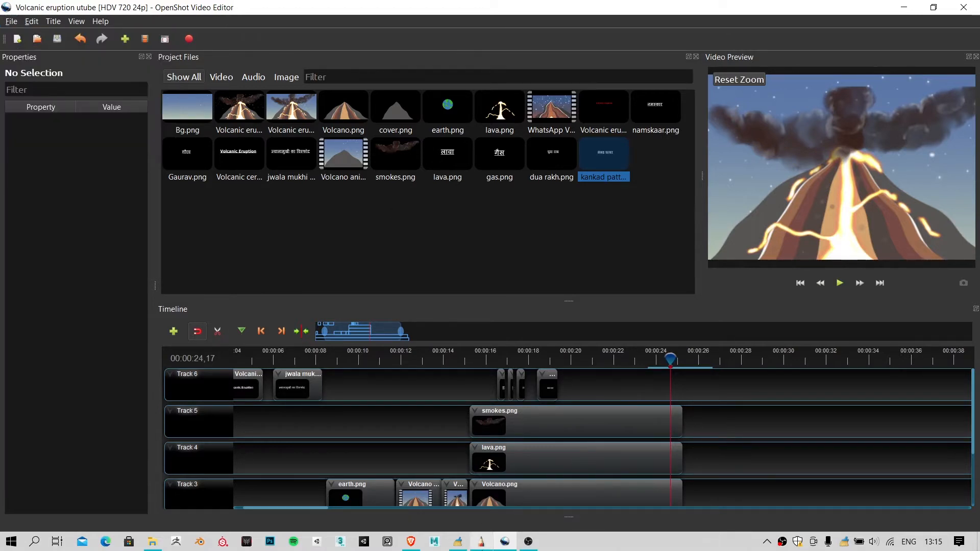
# Step: Switch to SketchBook, add a new layer above the कंकड़ पत्थर text layer and hide the text layer
pyautogui.click(483, 542)
pyautogui.scroll(-2, 504, 79)
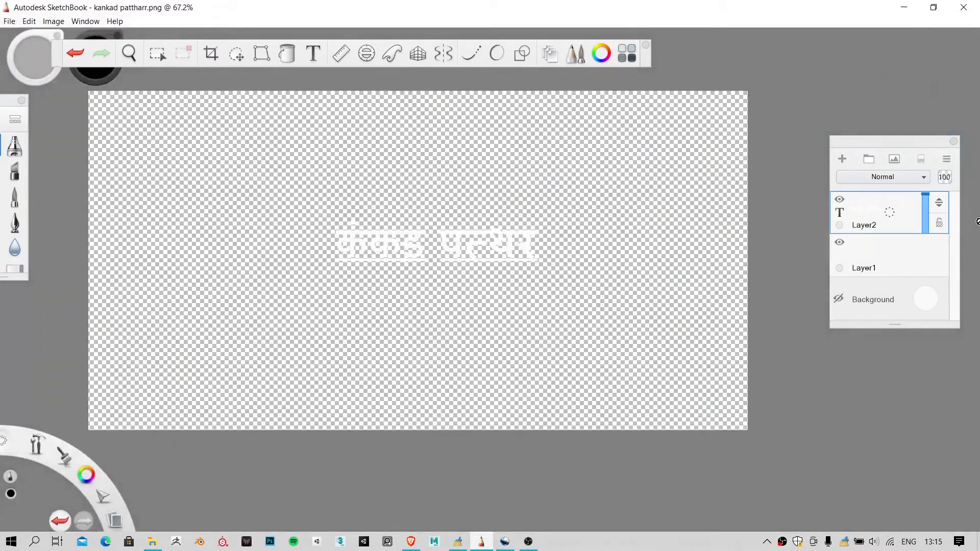
pyautogui.click(842, 159)
pyautogui.click(840, 242)
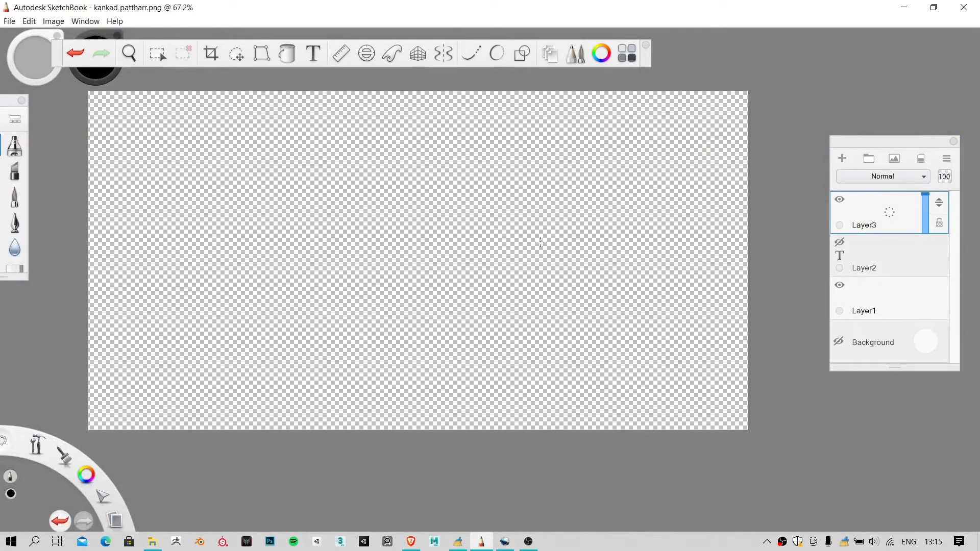
pyautogui.scroll(2, 319, 186)
pyautogui.scroll(2, 377, 142)
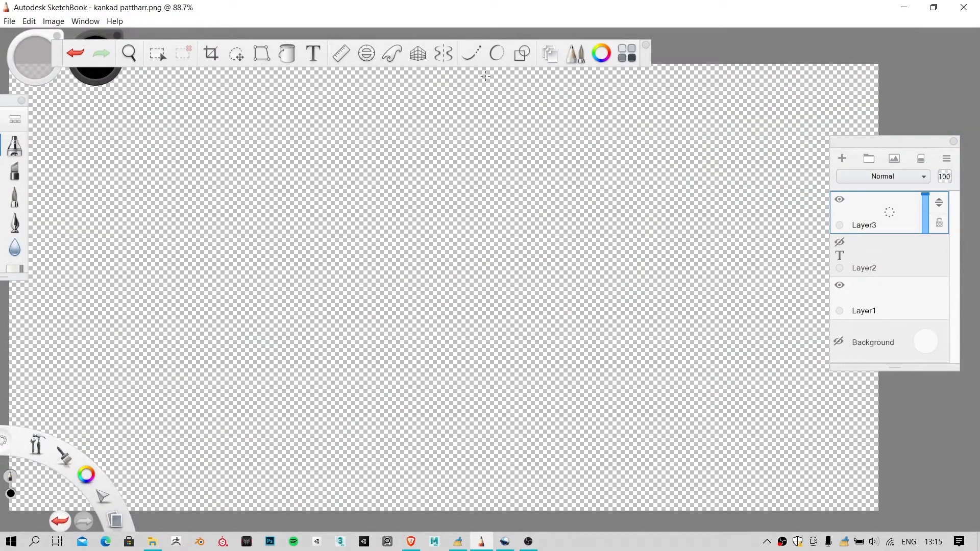
# Step: Select a long, thin horizontal rectangle near the middle of the empty Layer3 for an arrow shaft
pyautogui.click(522, 54)
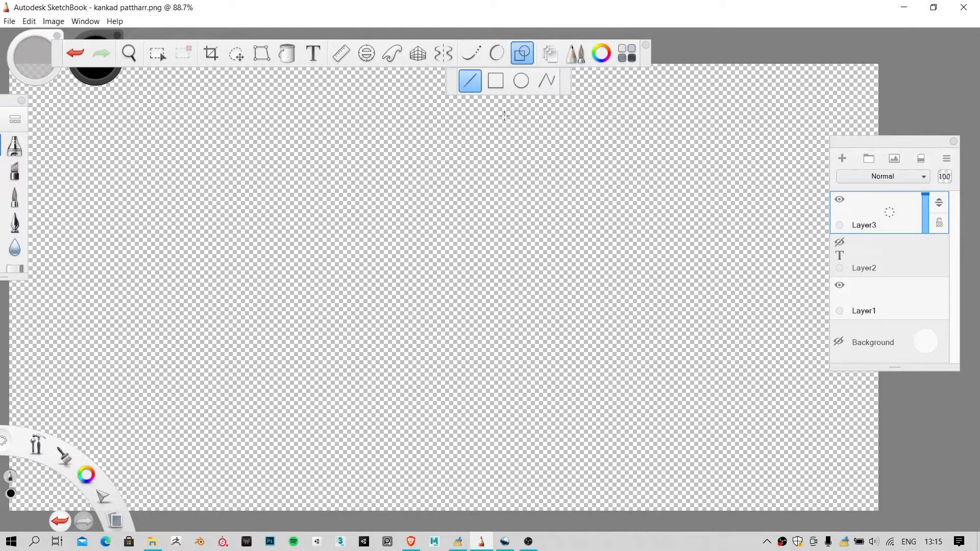
pyautogui.click(494, 84)
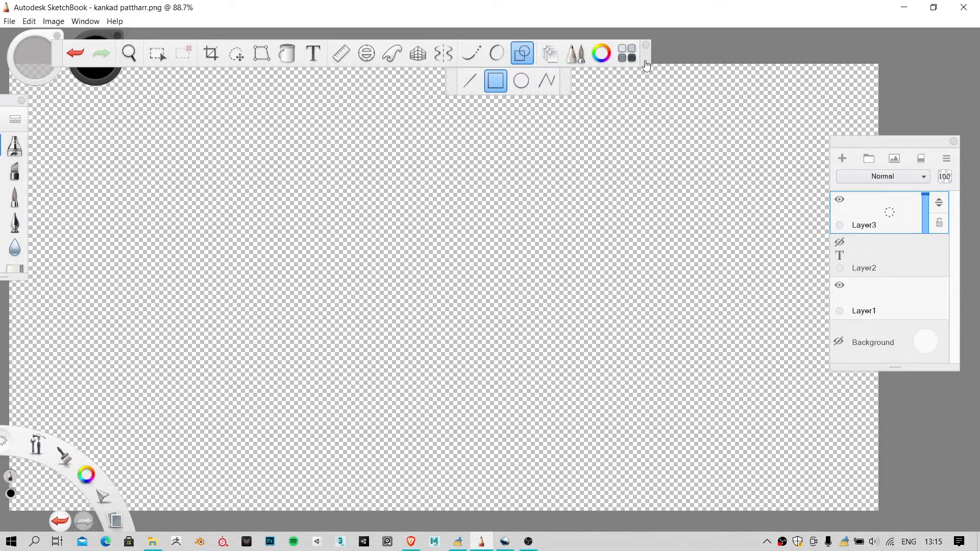
pyautogui.moveTo(646, 62); pyautogui.dragTo(805, 62)
pyautogui.click(316, 54)
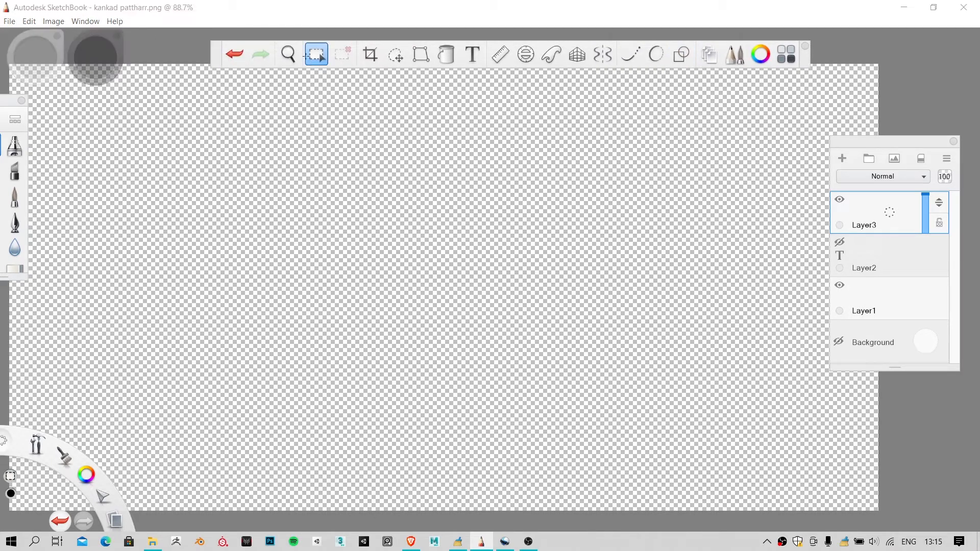
pyautogui.moveTo(442, 246); pyautogui.dragTo(515, 245)
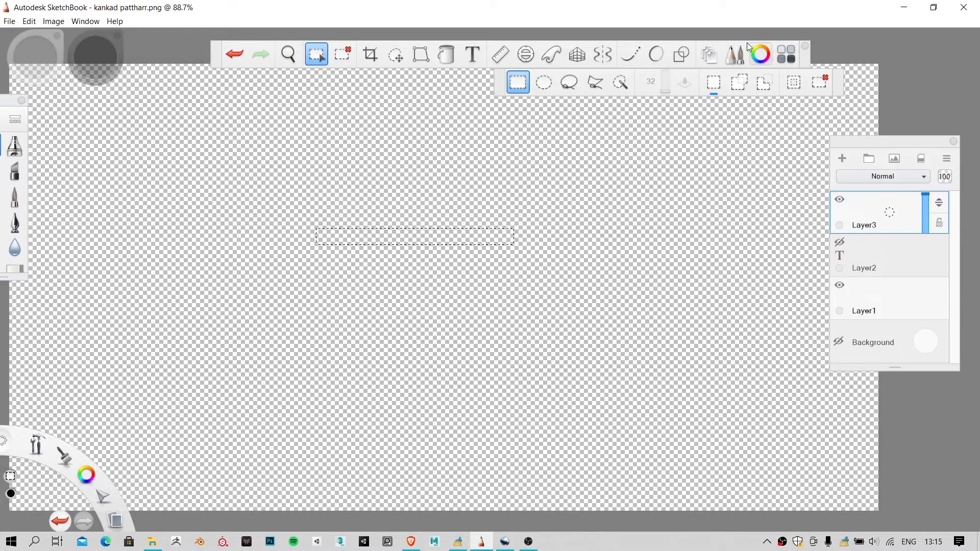
# Step: Fill the selected rectangle with solid white and clear the selection
pyautogui.click(760, 54)
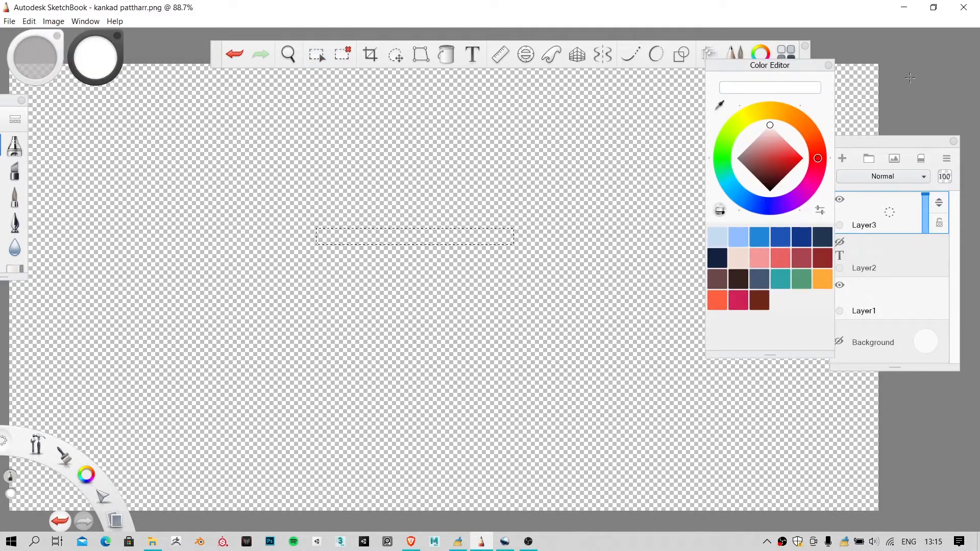
pyautogui.click(828, 66)
pyautogui.click(446, 54)
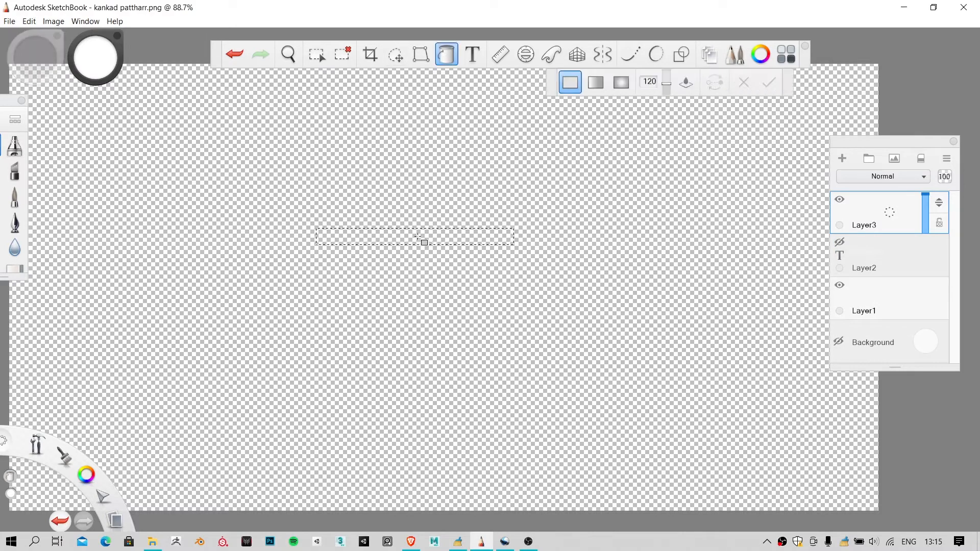
pyautogui.click(402, 234)
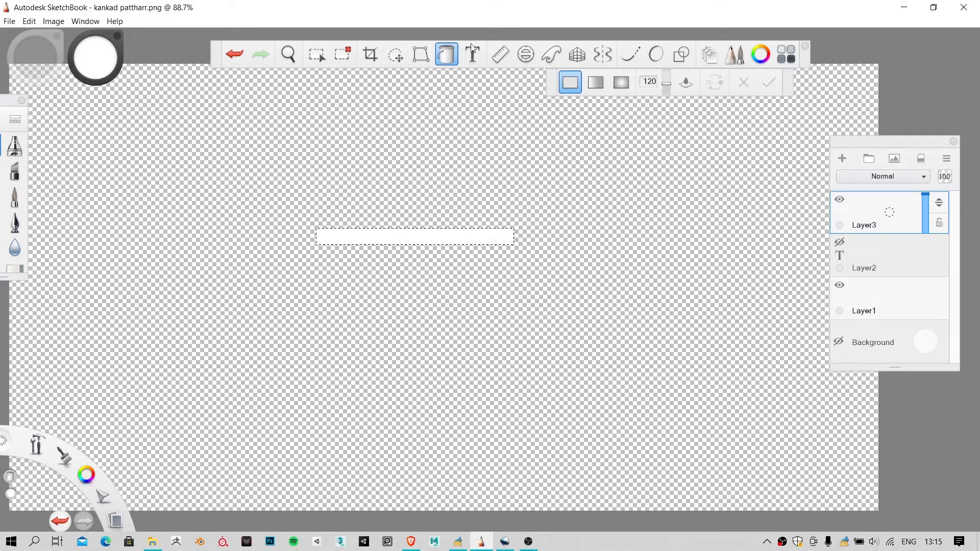
pyautogui.click(338, 56)
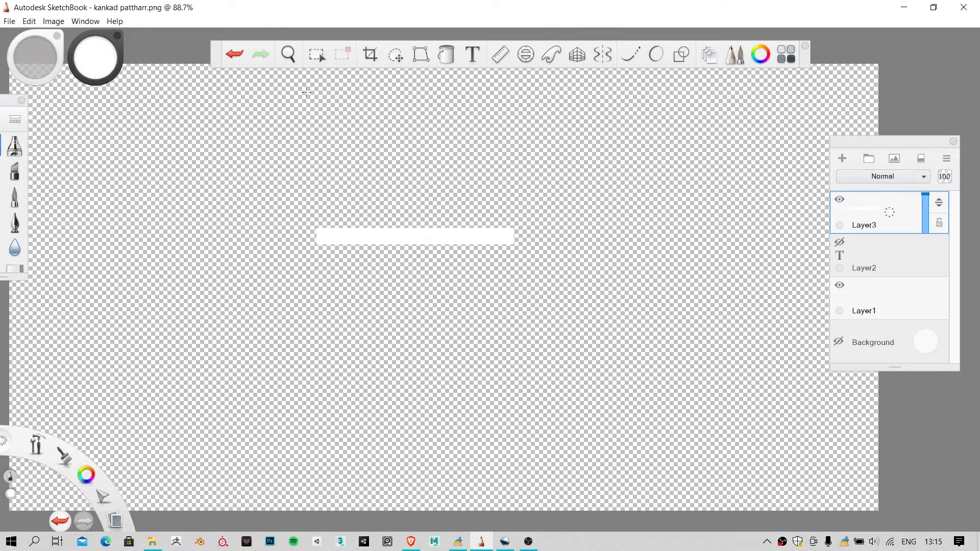
# Step: Outline a triangular arrowhead with a polyline selection at the white bar's right end and fill it white on a new layer
pyautogui.click(322, 56)
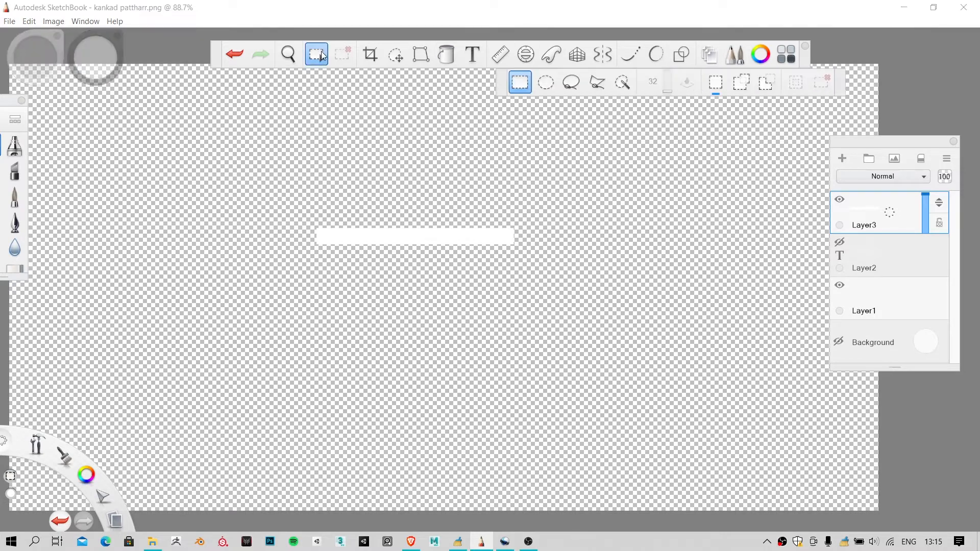
pyautogui.click(597, 83)
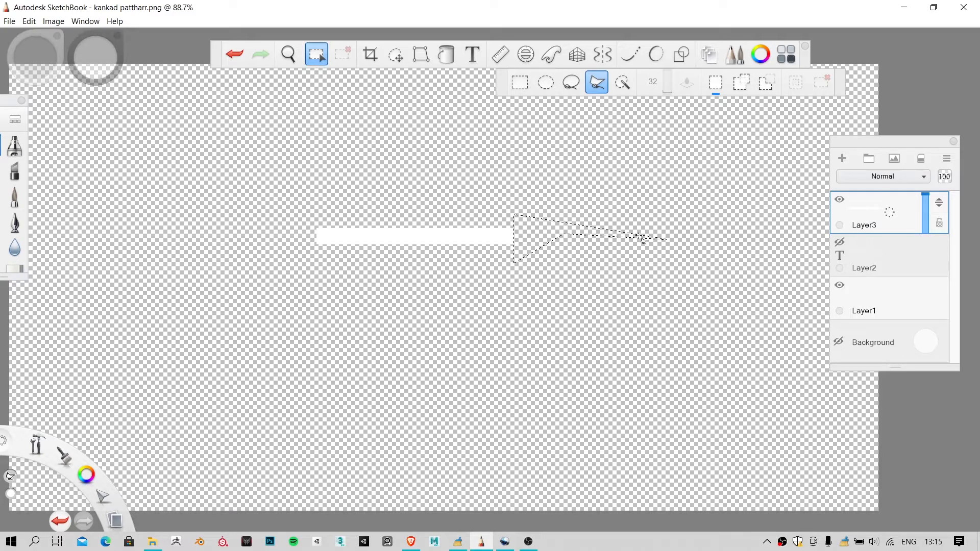
pyautogui.doubleClick(561, 234)
pyautogui.click(842, 160)
pyautogui.scroll(4, 528, 250)
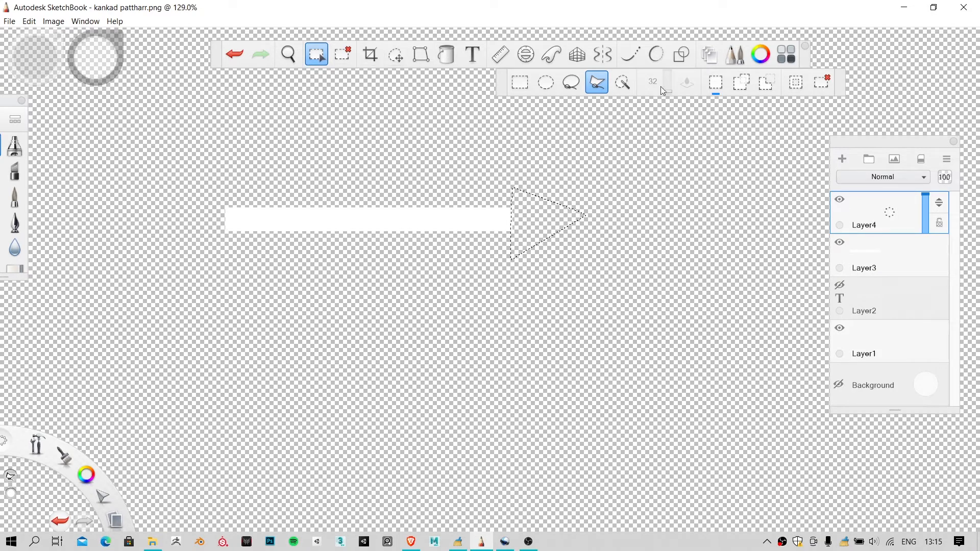
pyautogui.click(450, 58)
pyautogui.click(548, 226)
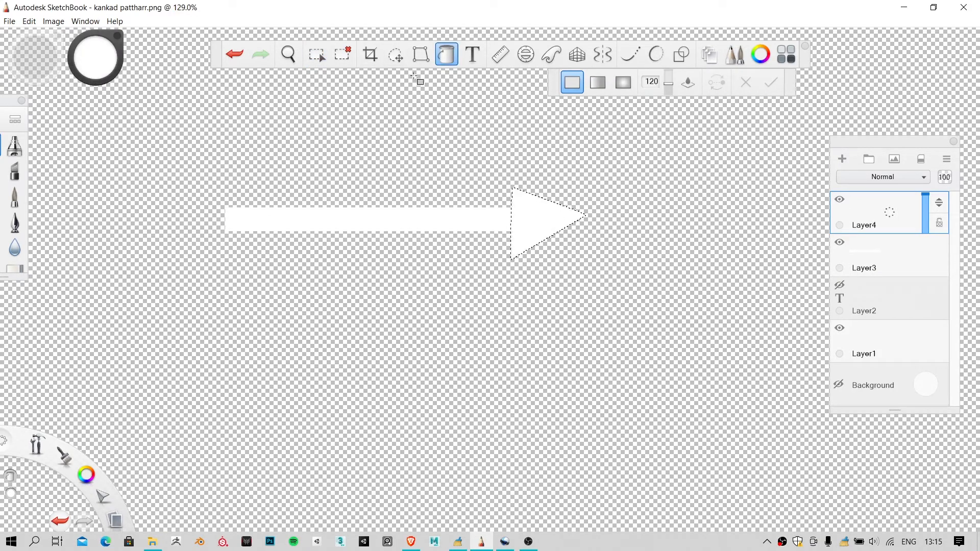
pyautogui.click(443, 57)
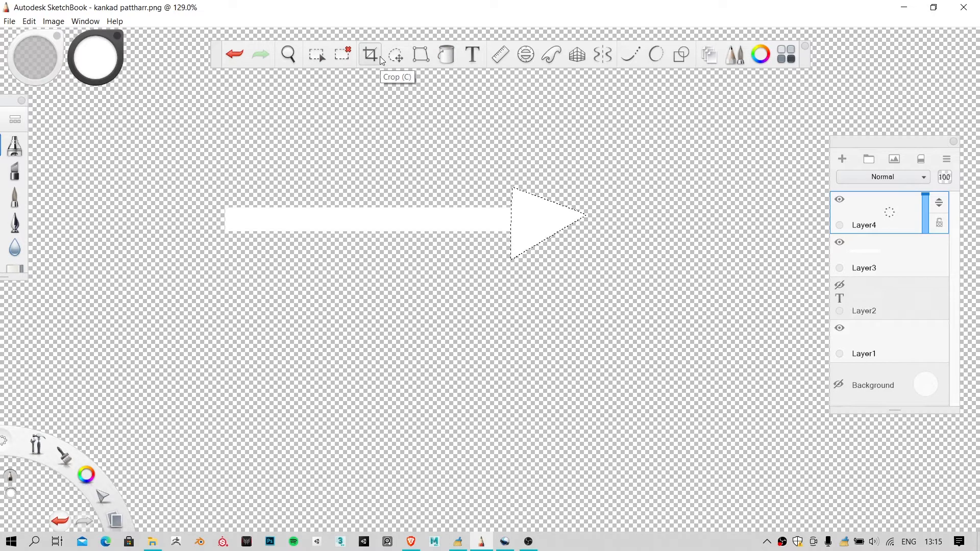
pyautogui.click(363, 55)
pyautogui.click(362, 56)
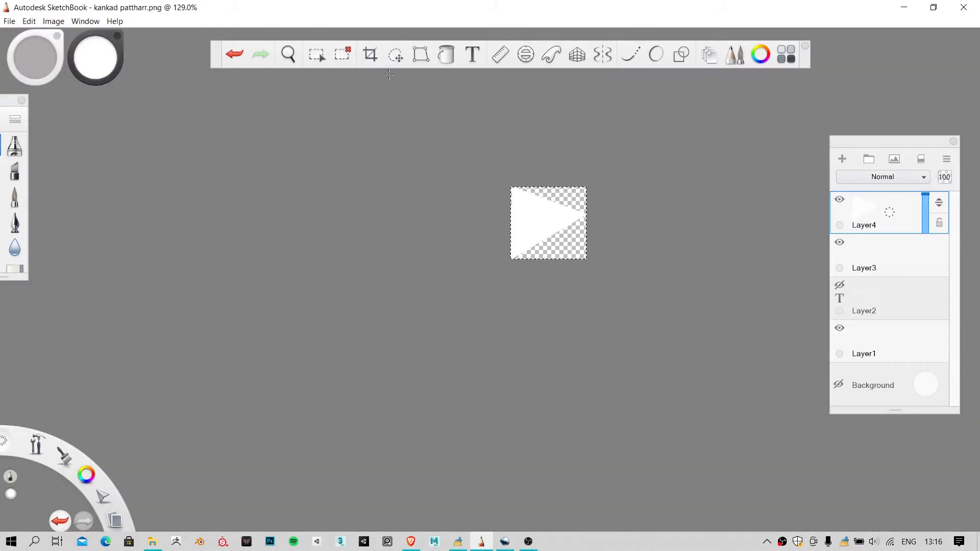
pyautogui.hotkey('ctrl', 'z')
pyautogui.hotkey('ctrl', 'z')
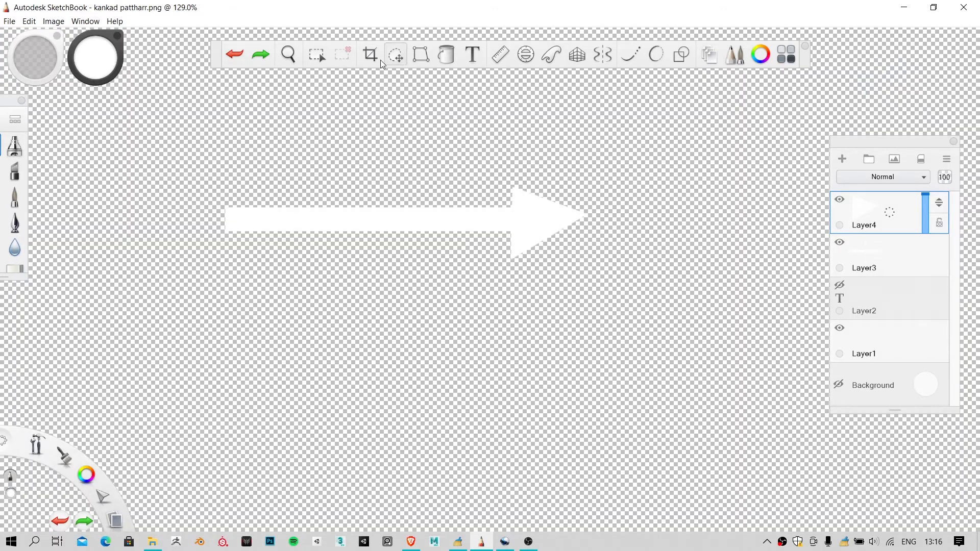
# Step: Move the white arrowhead slightly left so that it joins the end of the bar
pyautogui.click(396, 54)
pyautogui.moveTo(489, 174)
pyautogui.mouseDown()
pyautogui.moveTo(480, 189)
pyautogui.moveTo(477, 152)
pyautogui.moveTo(484, 170)
pyautogui.moveTo(503, 176)
pyautogui.mouseUp()
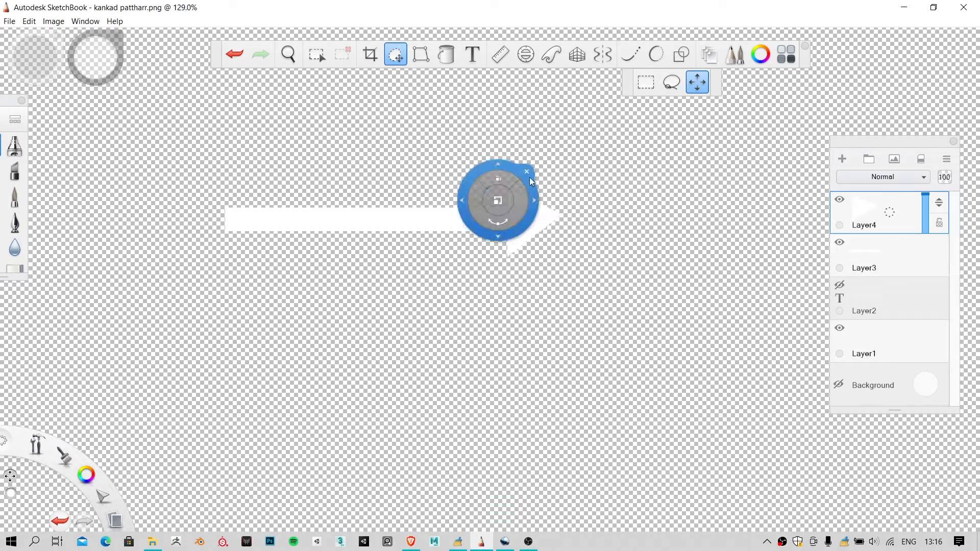
pyautogui.click(526, 168)
# Step: Merge the arrowhead layer and the bar layer into one arrow layer
pyautogui.scroll(-6, 496, 215)
pyautogui.scroll(-2, 498, 216)
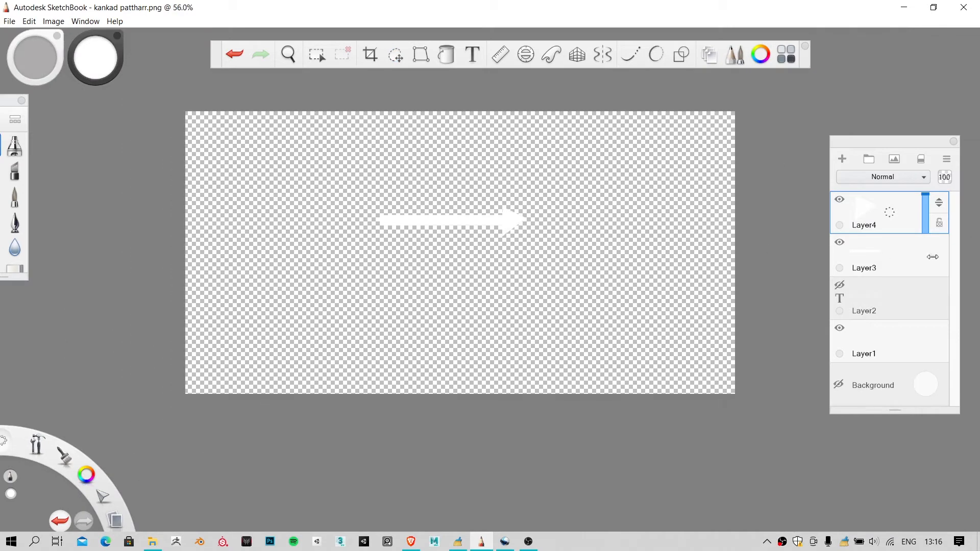
pyautogui.keyDown('shift'); pyautogui.click(892, 265); pyautogui.keyUp('shift')
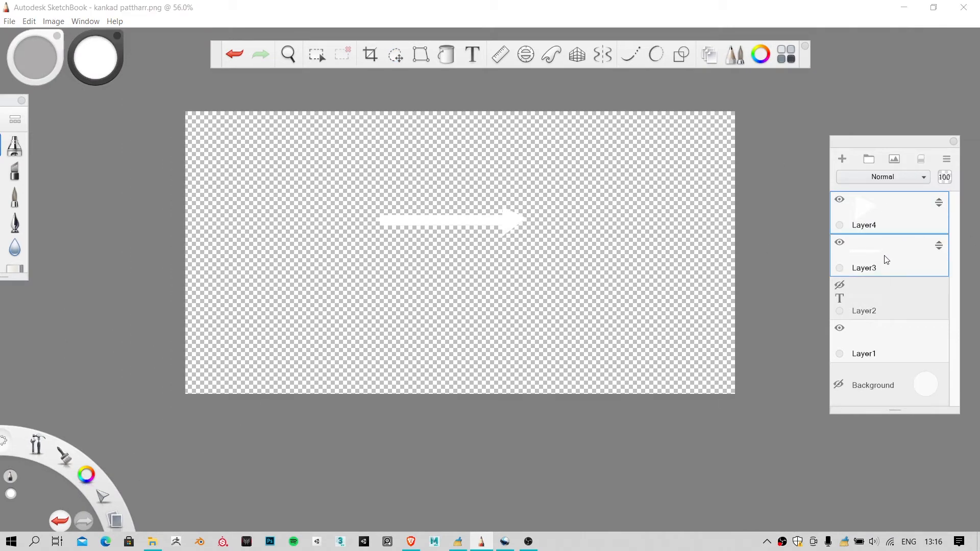
pyautogui.click(946, 158)
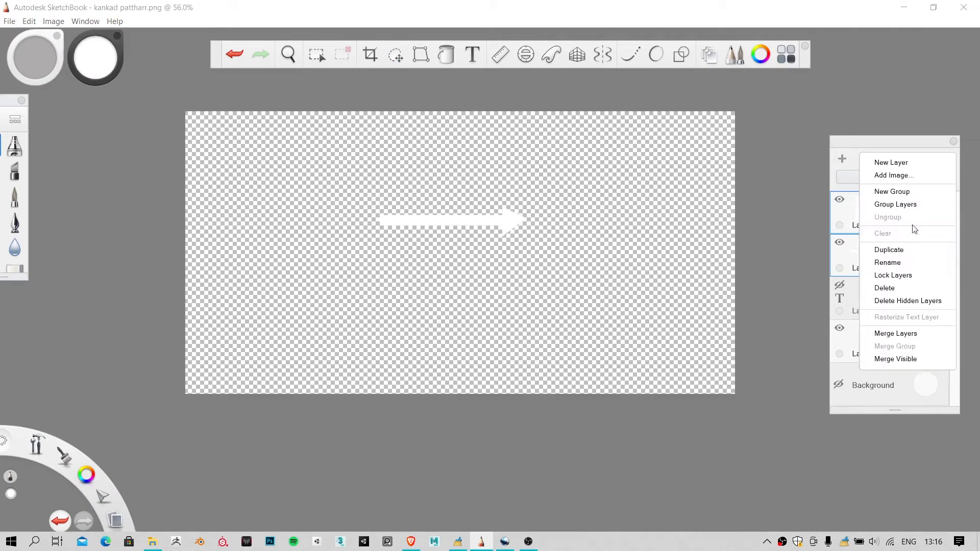
pyautogui.click(911, 338)
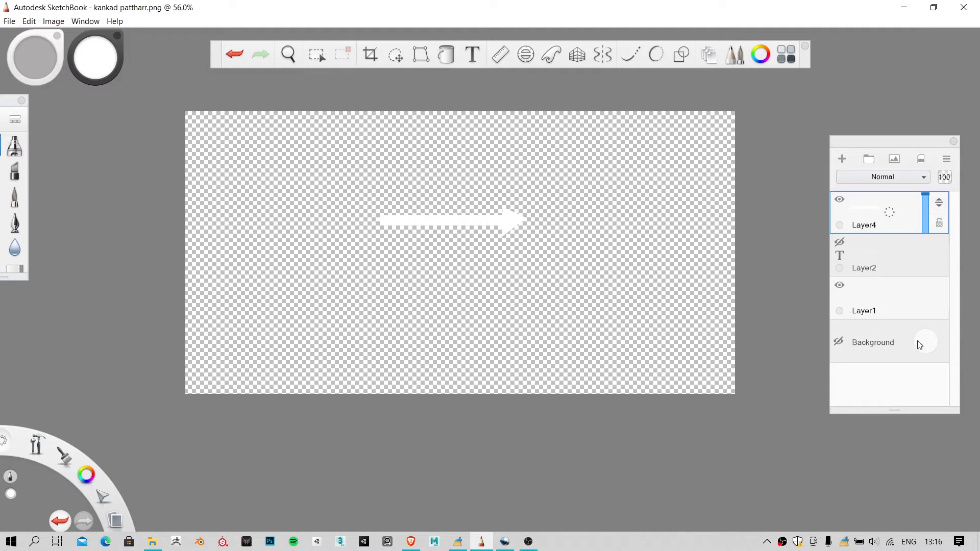
# Step: Set the background colour to blue, check the white arrow against it, and hide the background again
pyautogui.click(839, 342)
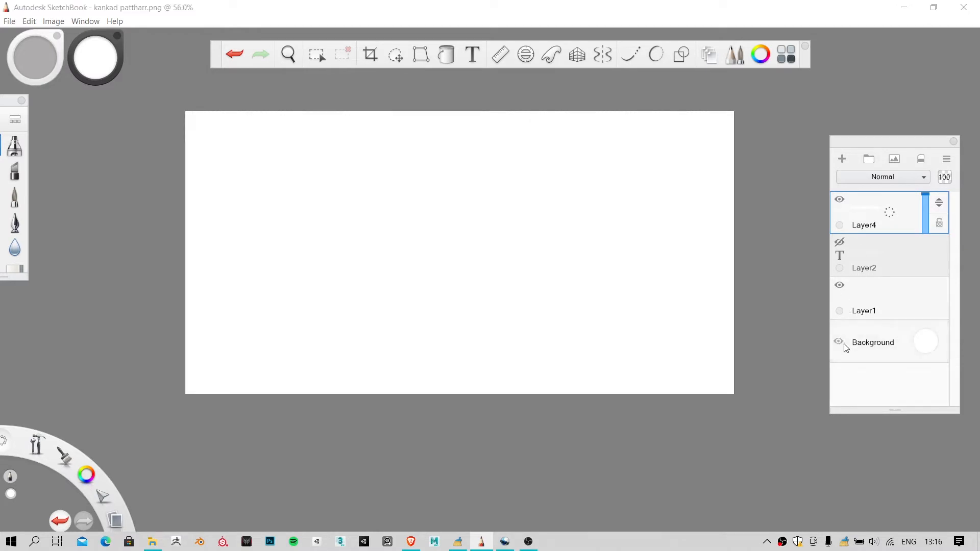
pyautogui.click(926, 344)
pyautogui.click(949, 341)
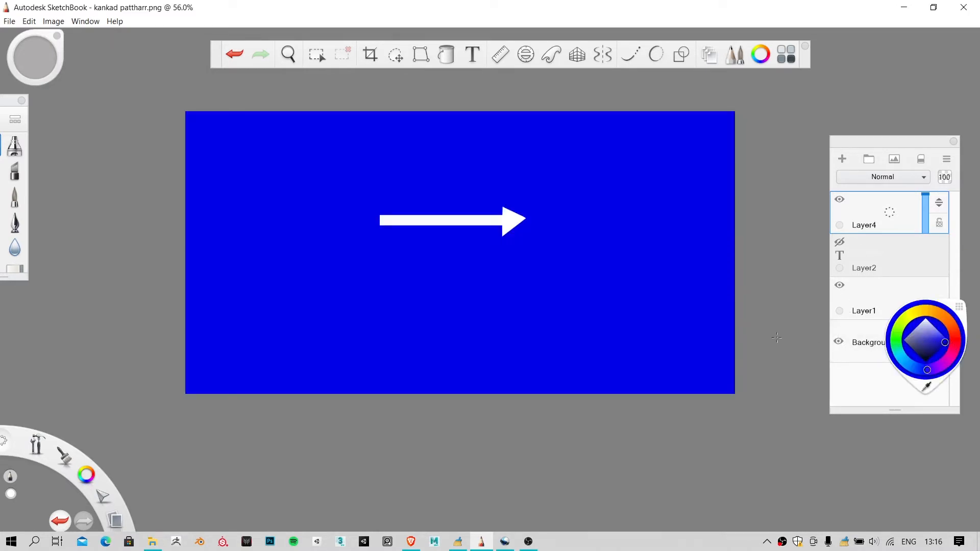
pyautogui.click(838, 341)
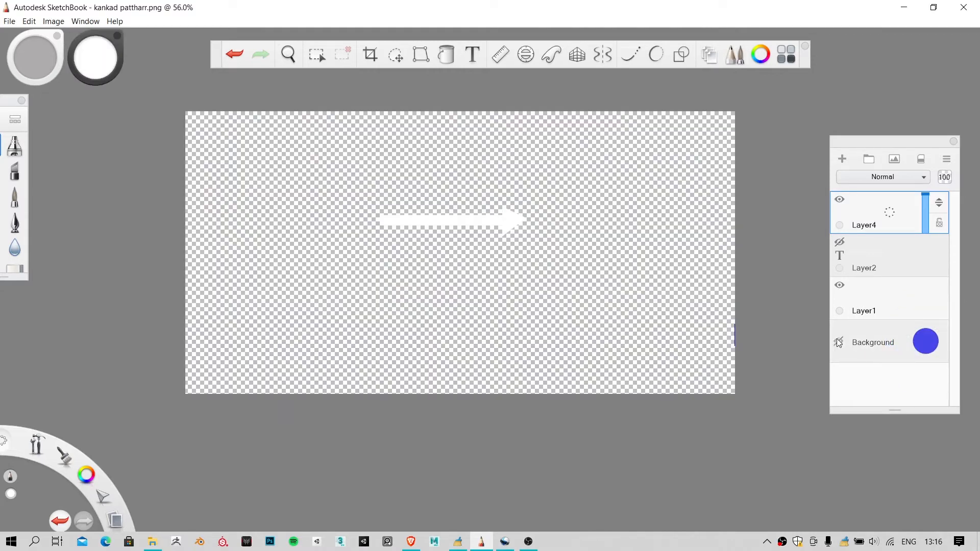
pyautogui.click(839, 342)
pyautogui.scroll(2, 559, 206)
pyautogui.scroll(2, 559, 206)
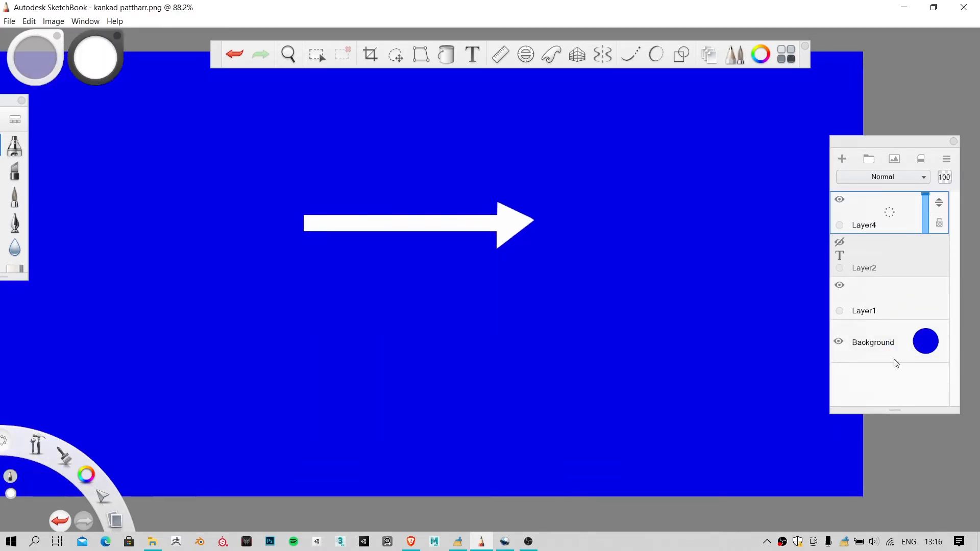
pyautogui.click(839, 341)
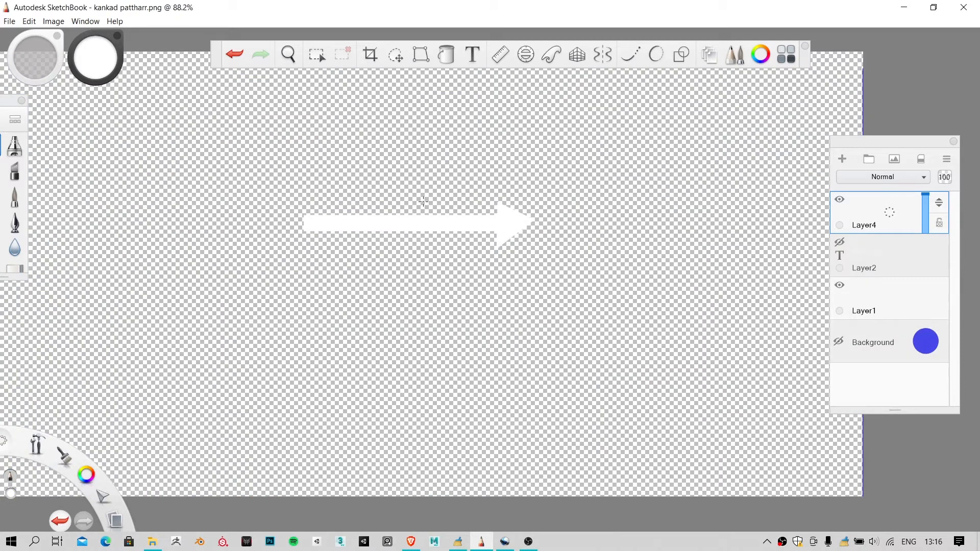
# Step: Start saving the arrow as a new file and open the Jigyasa 2 > classes > diet training g2 > Animation Assets folder
pyautogui.click(11, 21)
pyautogui.click(49, 98)
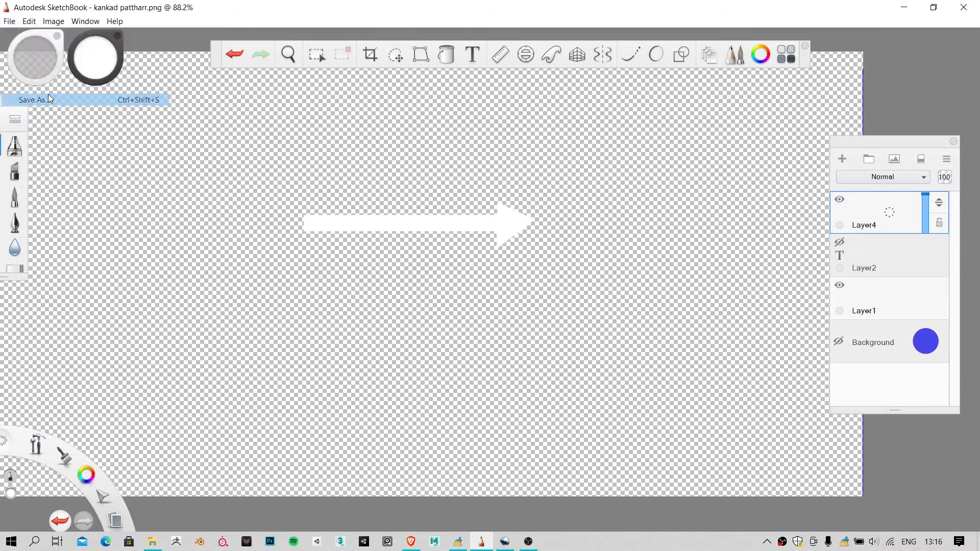
pyautogui.click(211, 61)
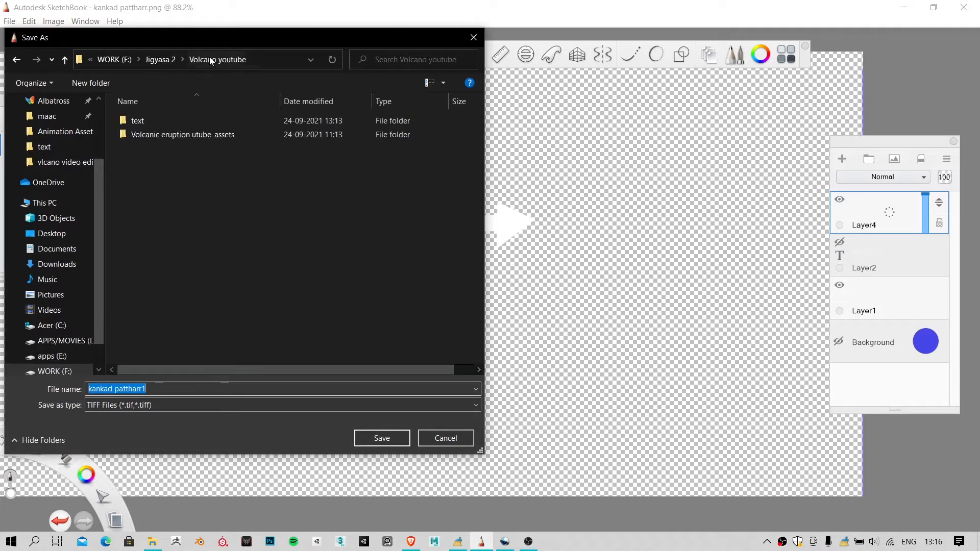
pyautogui.click(163, 60)
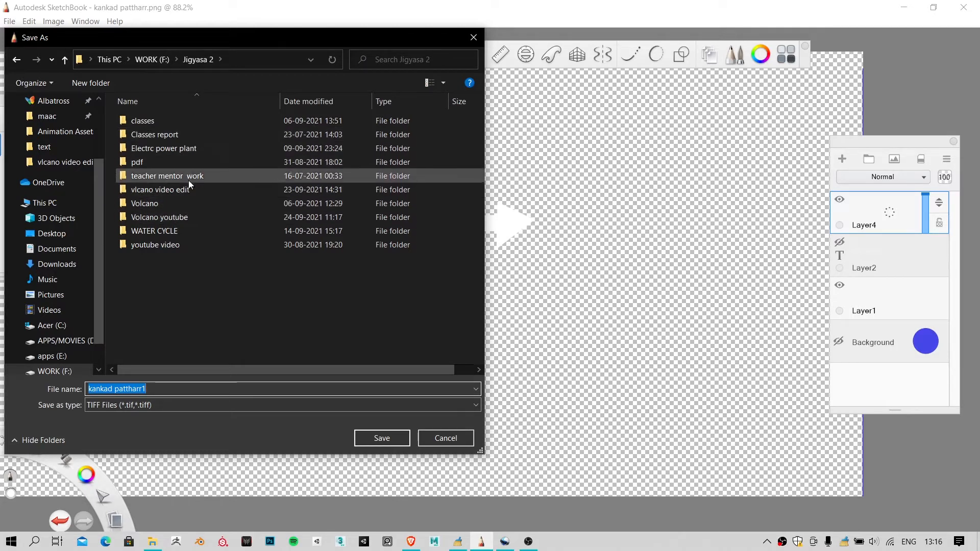
pyautogui.doubleClick(180, 204)
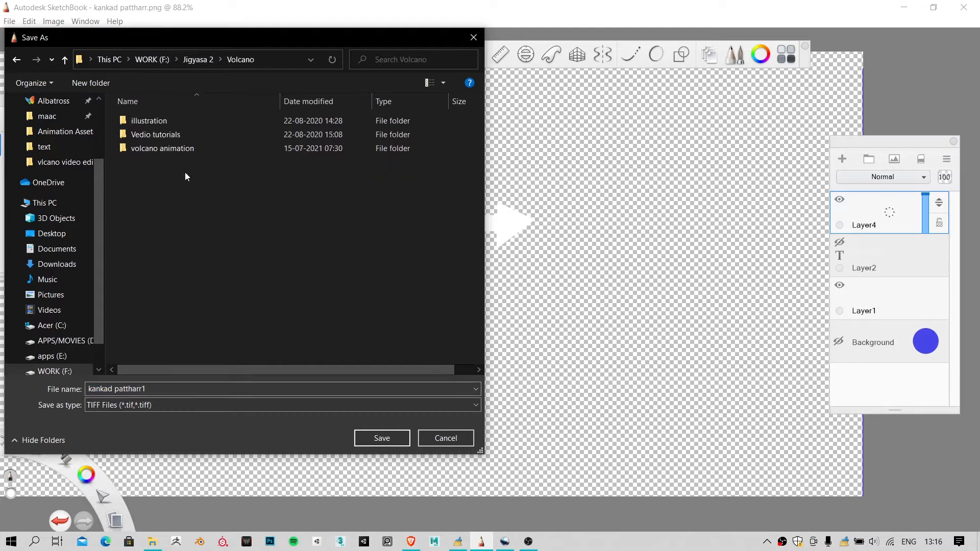
pyautogui.click(198, 60)
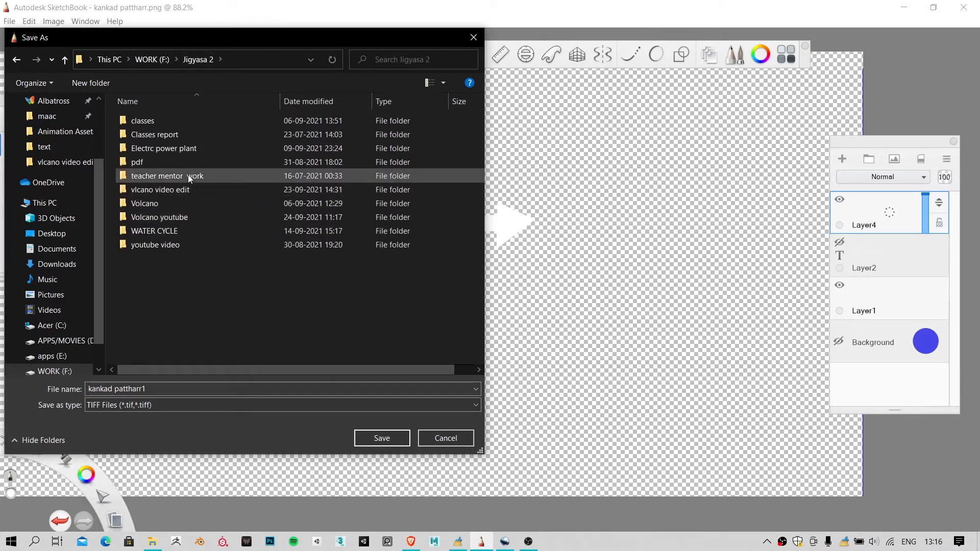
pyautogui.doubleClick(181, 122)
pyautogui.doubleClick(139, 121)
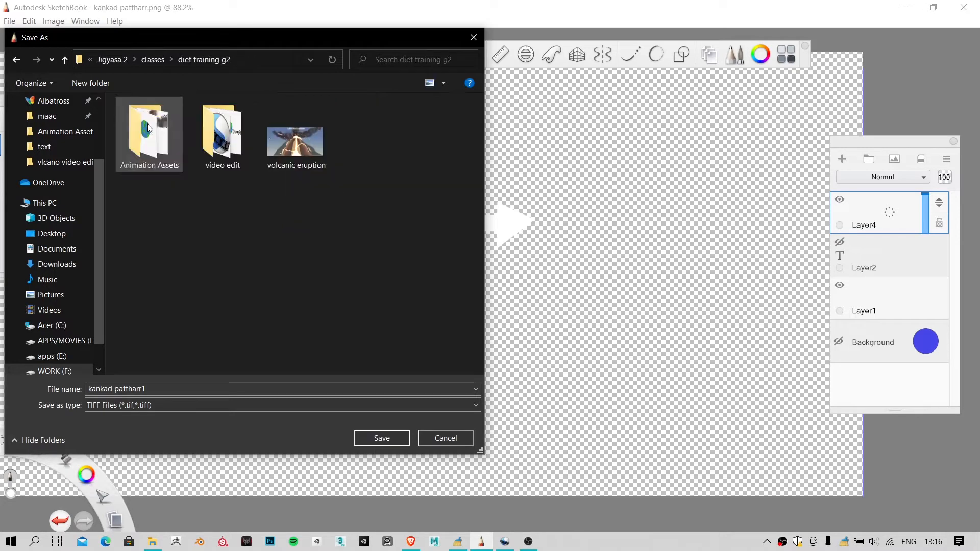
pyautogui.doubleClick(145, 136)
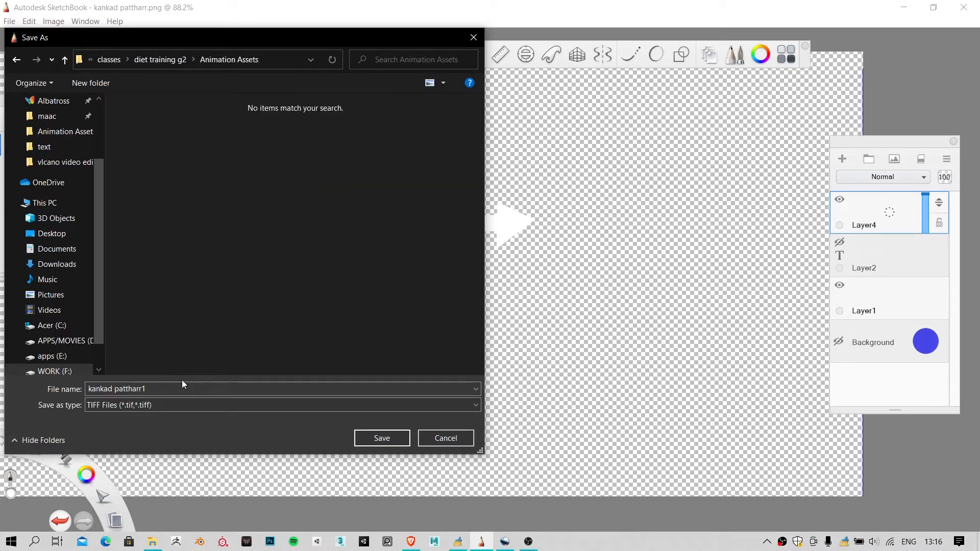
# Step: Save the arrow as a PNG file named arrow in the Animation Assets folder
pyautogui.click(164, 389)
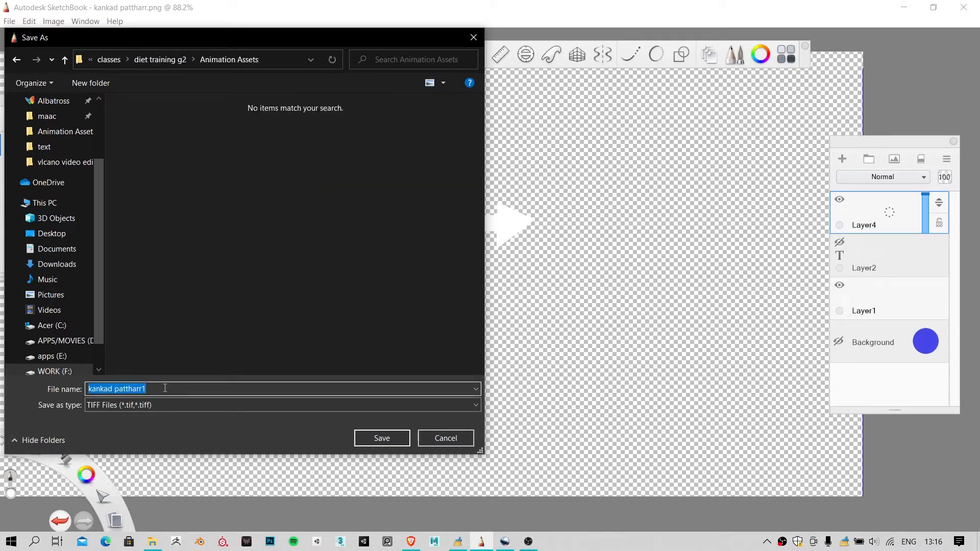
pyautogui.write('arrow')
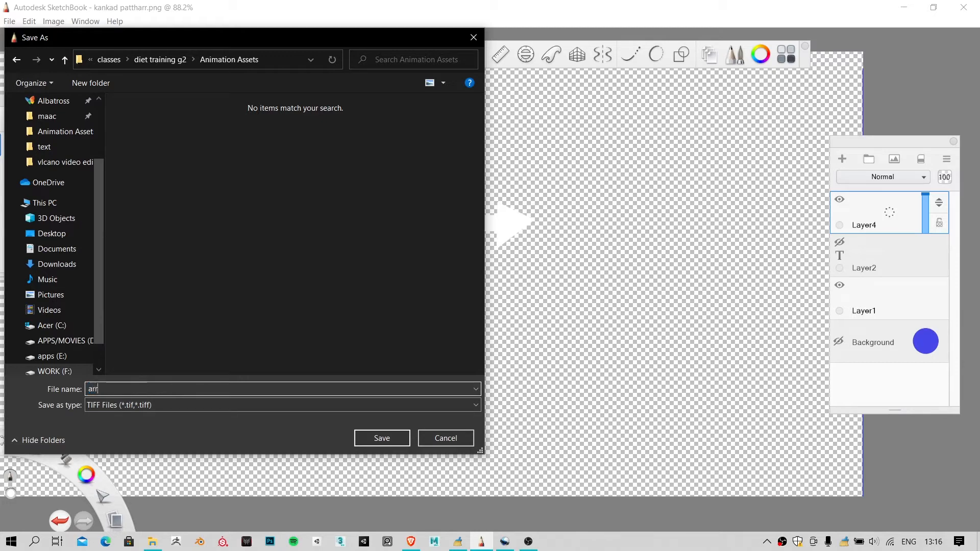
pyautogui.click(304, 405)
pyautogui.click(167, 461)
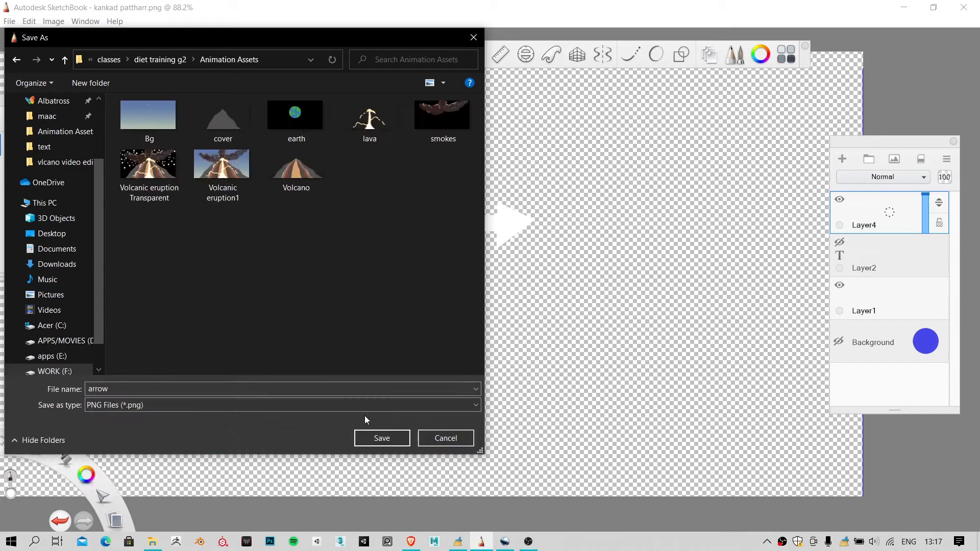
pyautogui.click(379, 440)
pyautogui.click(508, 327)
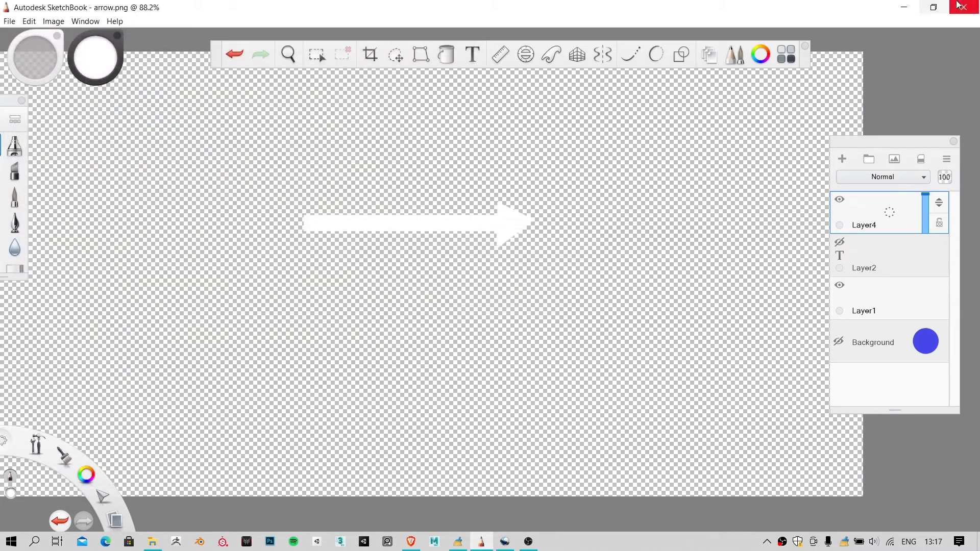
# Step: Switch to OpenShot and import the arrow image from the Jigyasa 2 > classes > diet training g2 > Animation Assets folder
pyautogui.click(961, 6)
pyautogui.rightClick(388, 236)
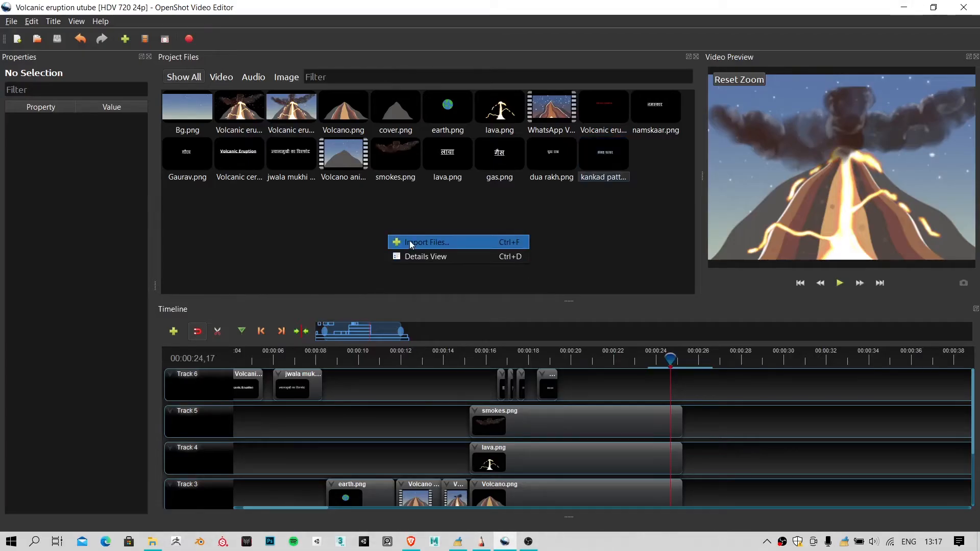
pyautogui.click(411, 245)
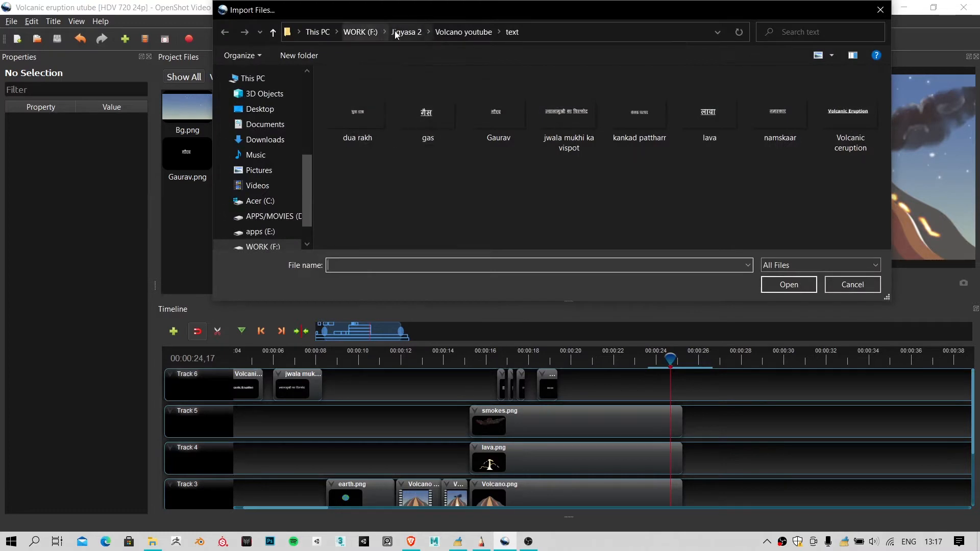
pyautogui.click(395, 34)
pyautogui.doubleClick(376, 87)
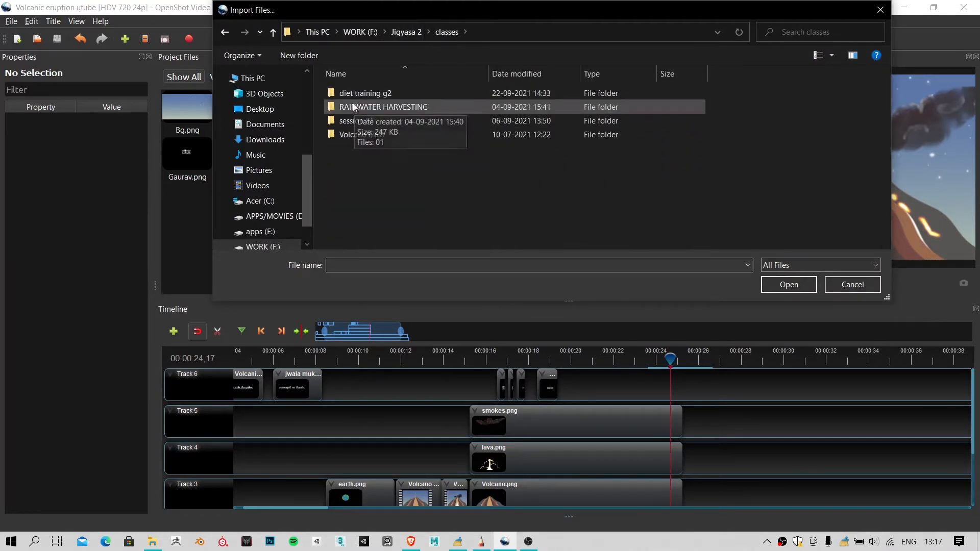
pyautogui.doubleClick(355, 95)
pyautogui.doubleClick(387, 117)
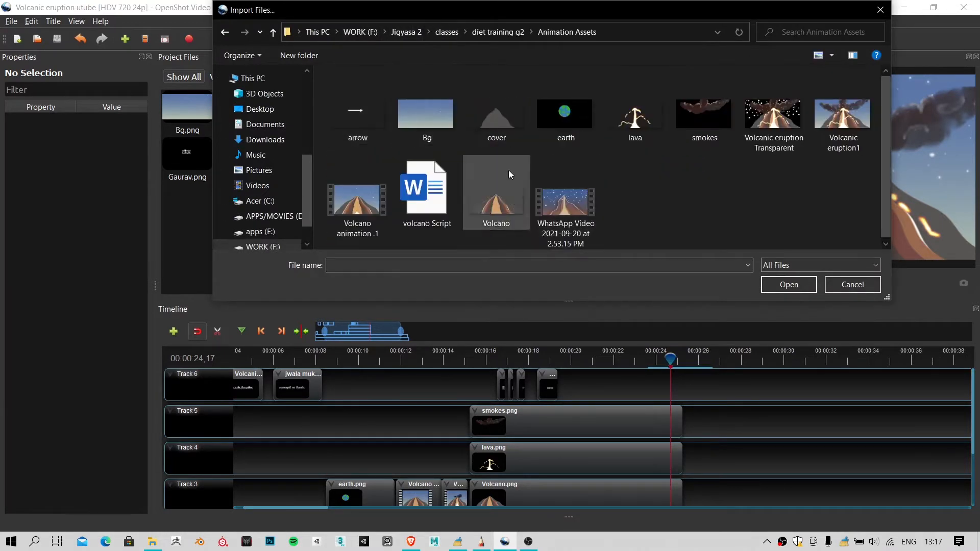
pyautogui.doubleClick(357, 113)
# Step: Place arrow.png on Track 6 starting at about 23.4 s
pyautogui.moveTo(650, 161); pyautogui.dragTo(645, 363)
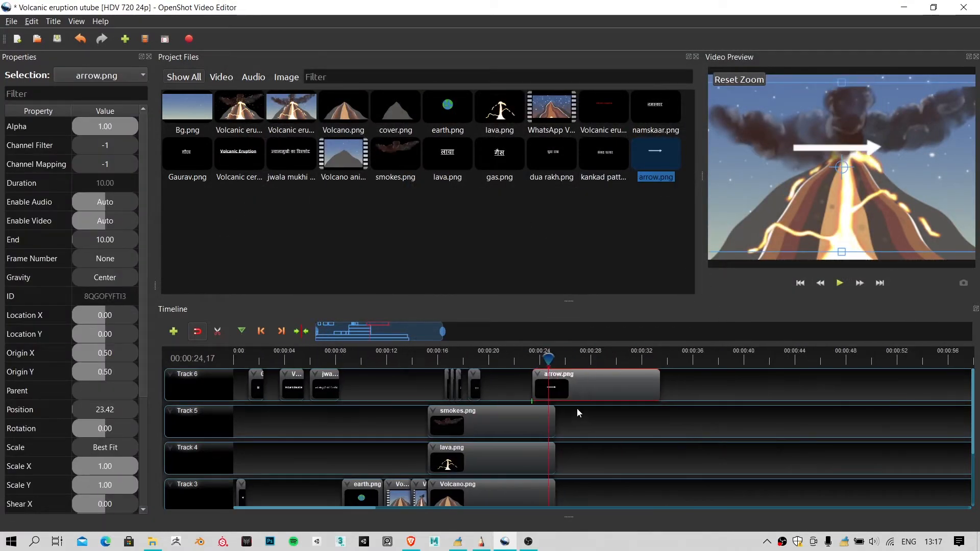
pyautogui.scroll(3, 577, 408)
pyautogui.click(514, 426)
pyautogui.scroll(-3, 499, 472)
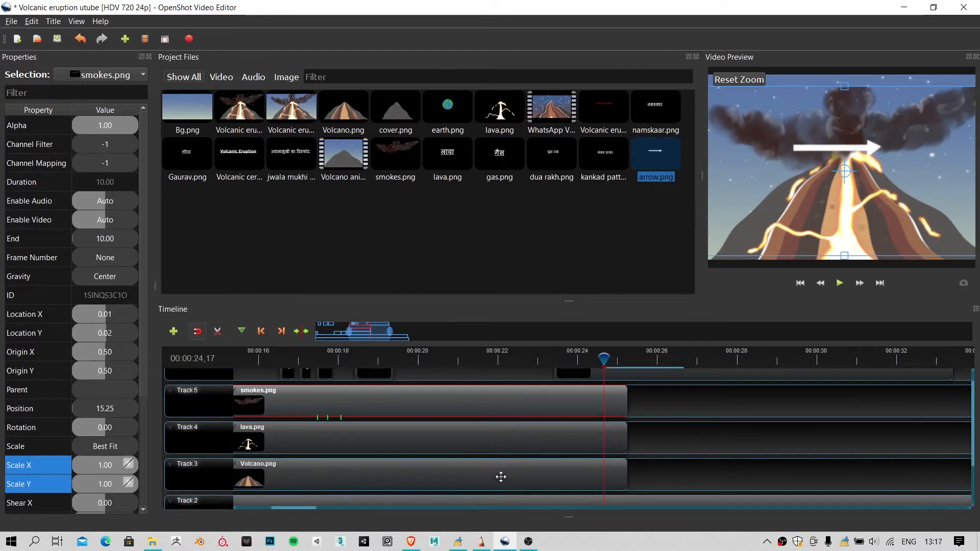
pyautogui.scroll(2, 585, 433)
pyautogui.scroll(-1, 592, 433)
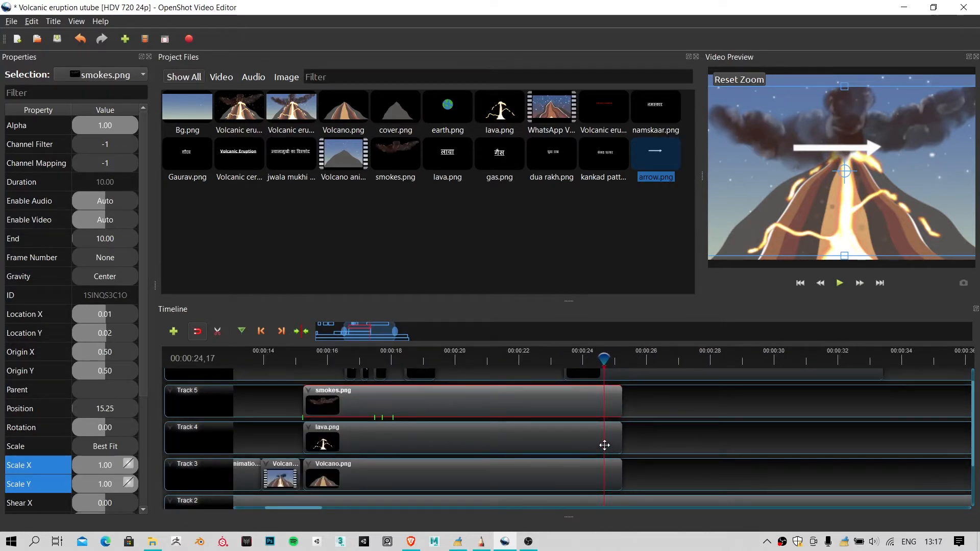
# Step: Extend the Volcano.png clip on Track 3 to a duration of about 19.4 s
pyautogui.click(592, 479)
pyautogui.click(551, 408)
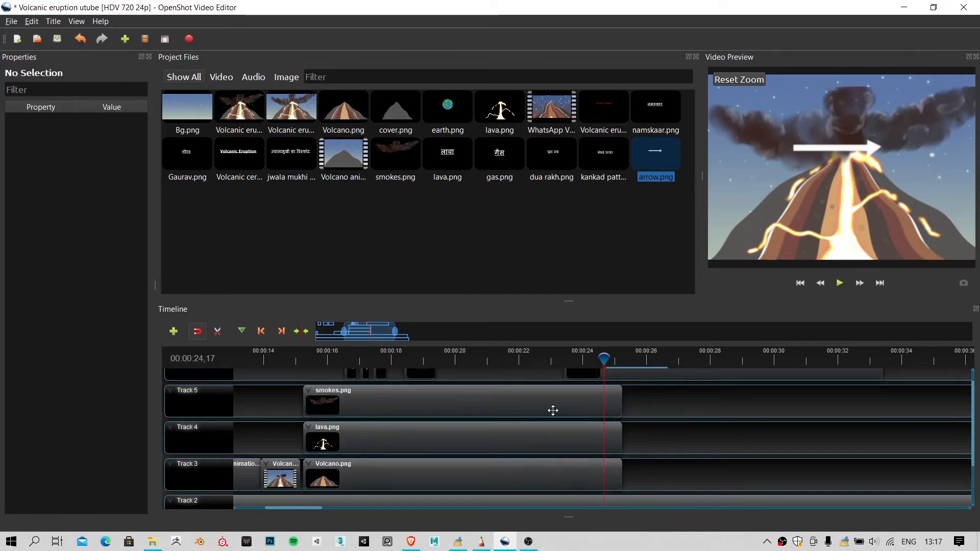
pyautogui.click(561, 443)
pyautogui.click(569, 468)
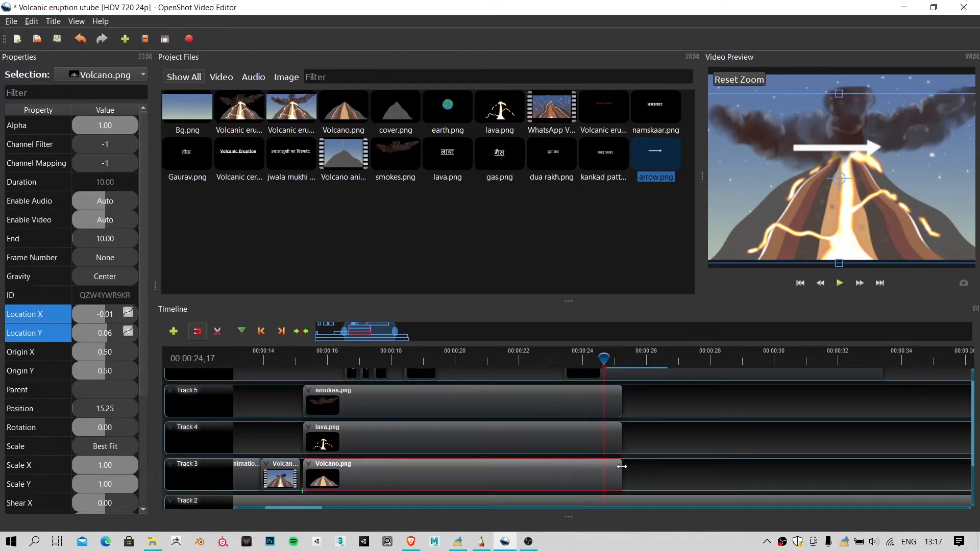
pyautogui.moveTo(622, 470); pyautogui.dragTo(922, 478)
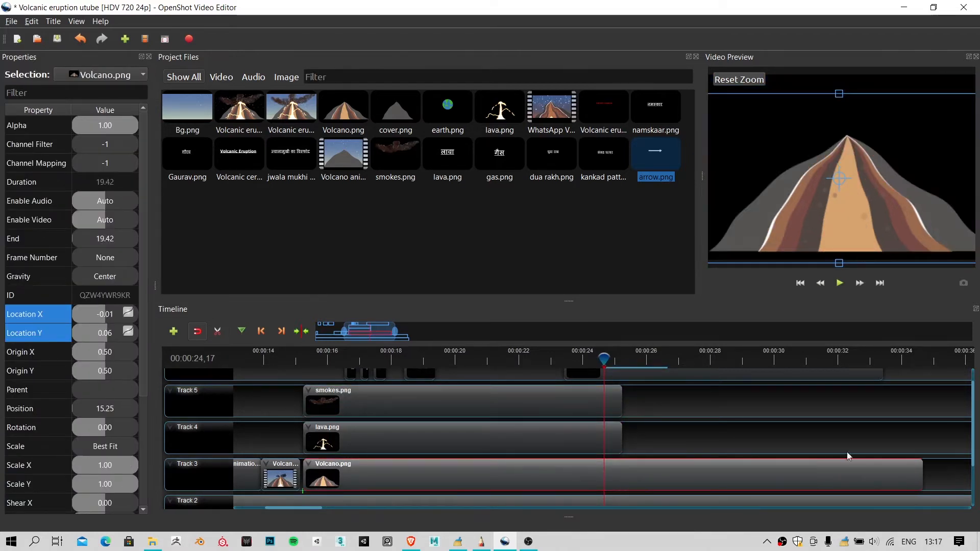
# Step: Play the timeline from about 29 s and extend the Volcano.png clip's end to about 36 s
pyautogui.moveTo(608, 364); pyautogui.dragTo(754, 356)
pyautogui.press('space')
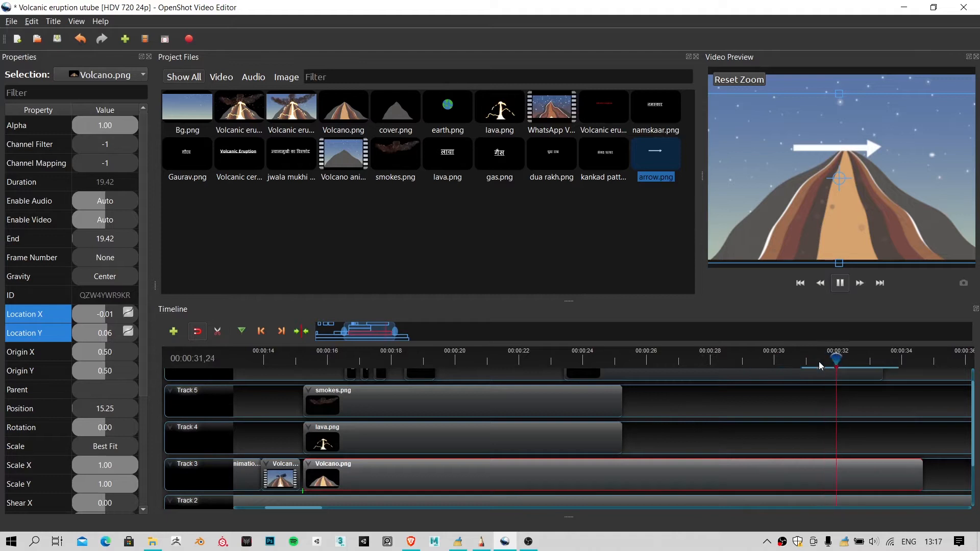
pyautogui.scroll(-1, 791, 448)
pyautogui.scroll(-1, 791, 449)
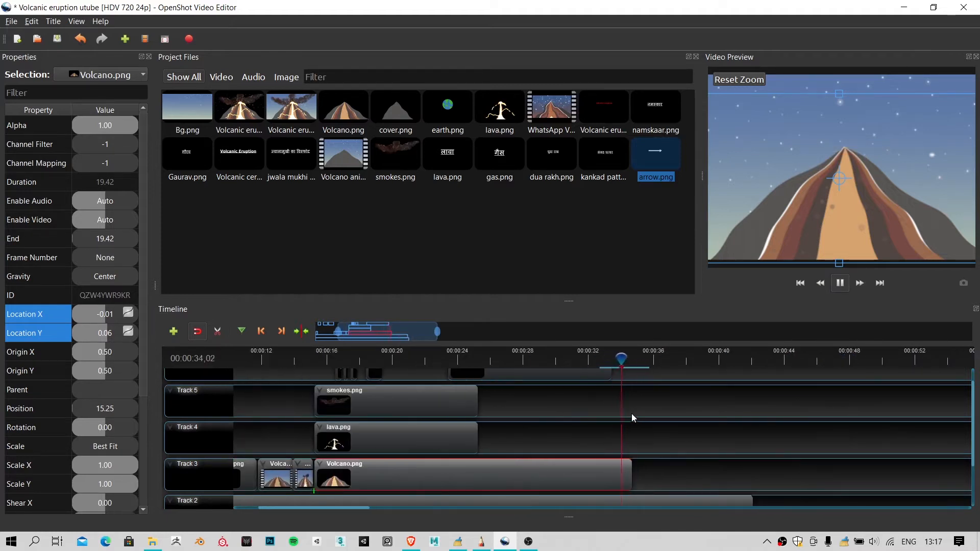
pyautogui.press('space')
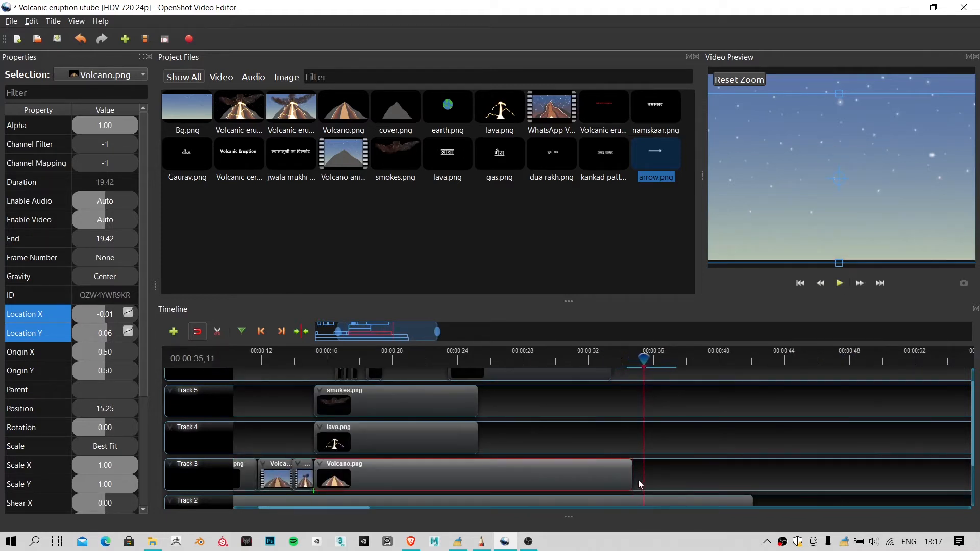
pyautogui.moveTo(639, 479); pyautogui.dragTo(651, 479)
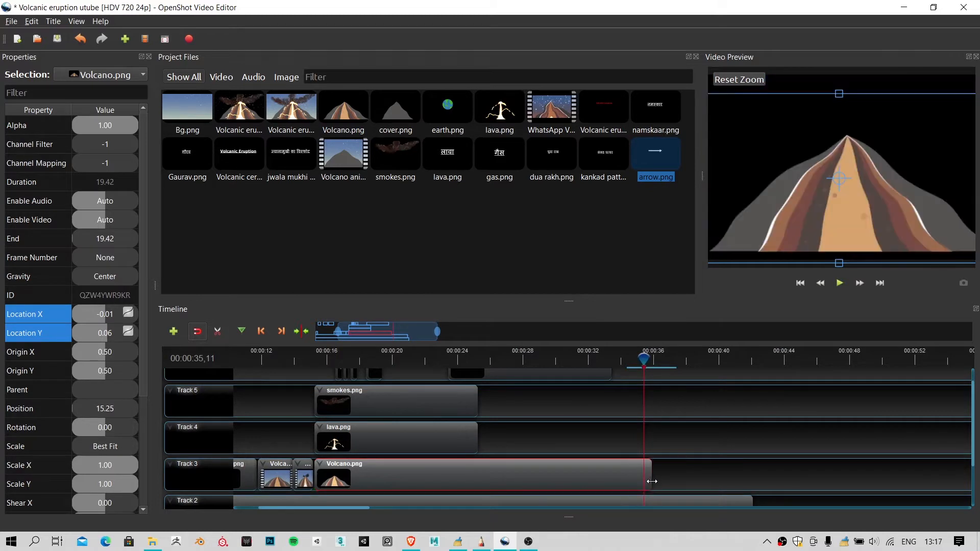
pyautogui.press('space')
# Step: Extend the smokes.png and lava.png clips to about 20.66 s each, matching the end of the Volcano.png clip
pyautogui.moveTo(646, 360); pyautogui.dragTo(576, 361)
pyautogui.moveTo(477, 401); pyautogui.dragTo(651, 401)
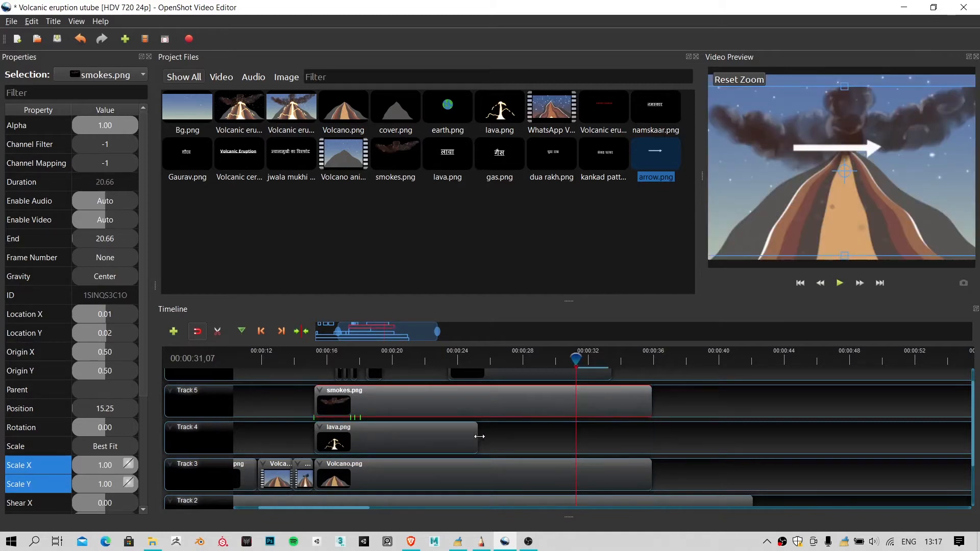
pyautogui.moveTo(480, 437); pyautogui.dragTo(651, 449)
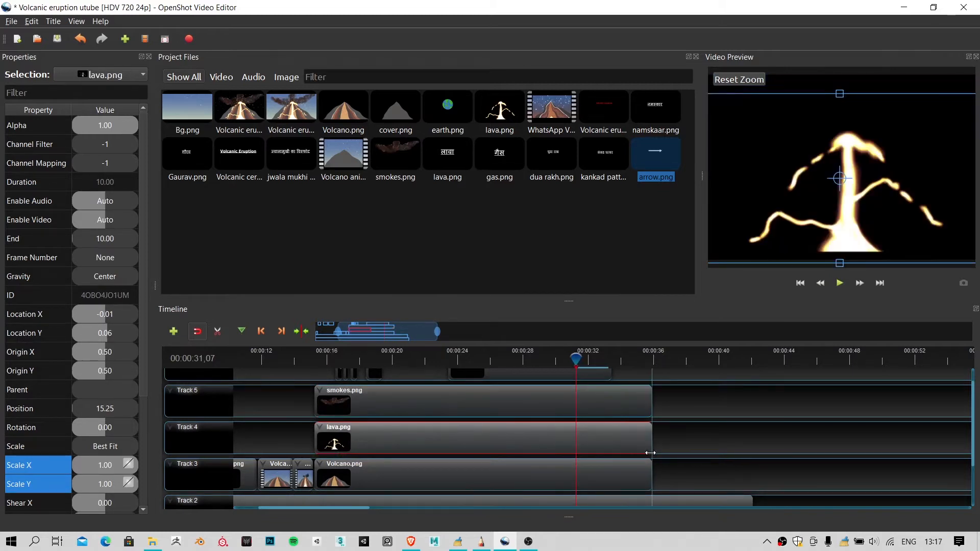
# Step: Play the section from about 22 s and move the arrow.png clip on Track 6 to start at about 25.83 s
pyautogui.scroll(1, 537, 479)
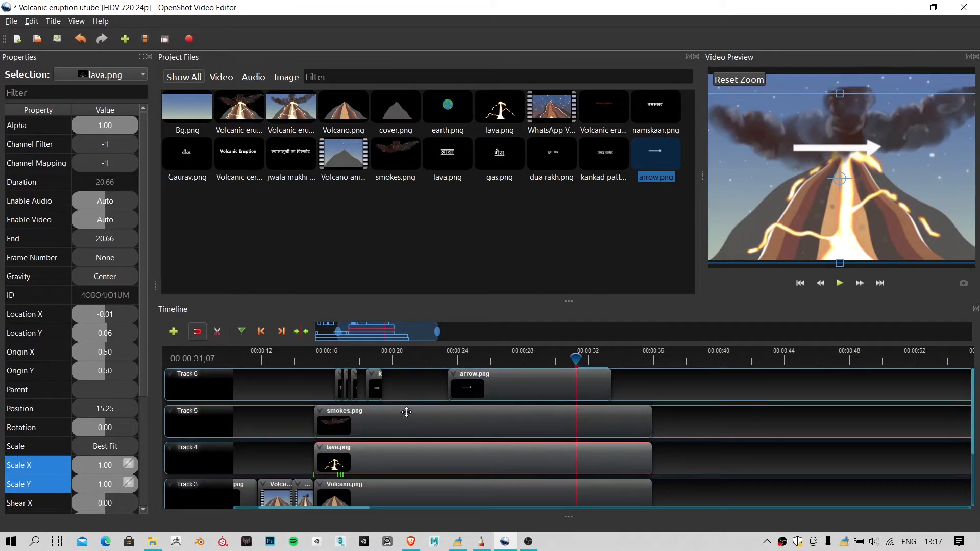
pyautogui.keyDown('ctrl'); pyautogui.scroll(3, 406, 412); pyautogui.keyUp('ctrl')
pyautogui.click(429, 380)
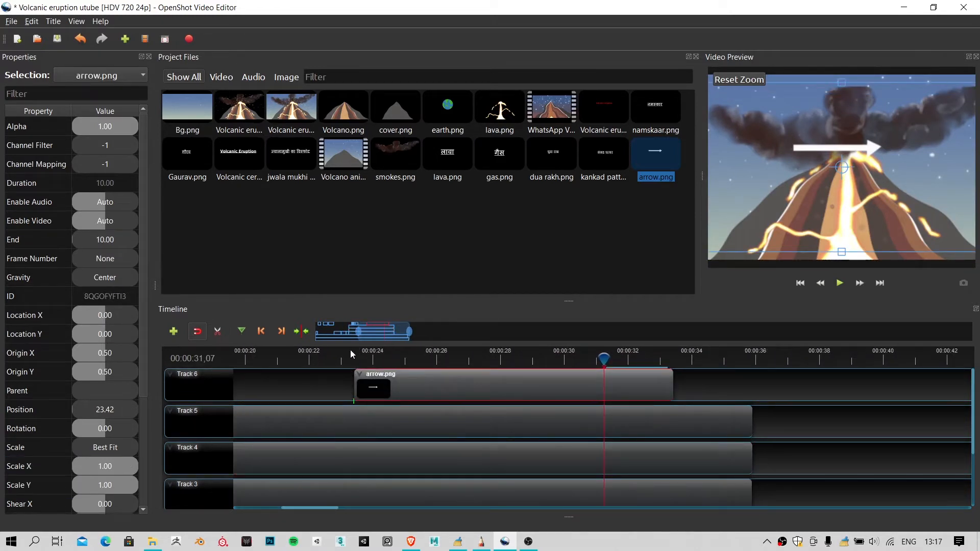
pyautogui.moveTo(350, 353); pyautogui.dragTo(307, 350)
pyautogui.press('space')
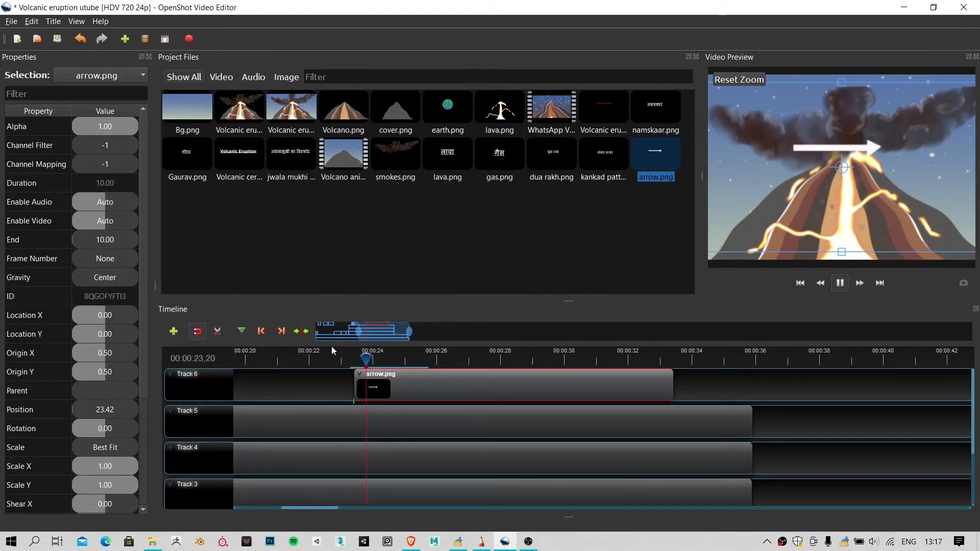
pyautogui.press('space')
pyautogui.moveTo(356, 353); pyautogui.dragTo(316, 357)
pyautogui.press('space')
pyautogui.press('space')
pyautogui.moveTo(413, 393); pyautogui.dragTo(489, 395)
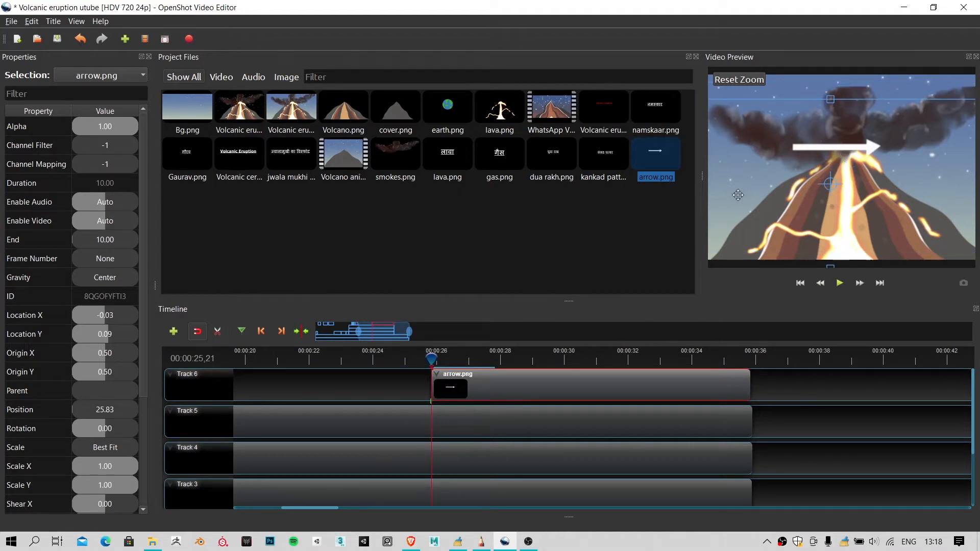
# Step: Move the arrow onto the volcano's slope at about X -0.12, Y 0.21 and scale it to about 1.13 by 0.83
pyautogui.moveTo(831, 203); pyautogui.dragTo(804, 186)
pyautogui.scroll(-3, 804, 187)
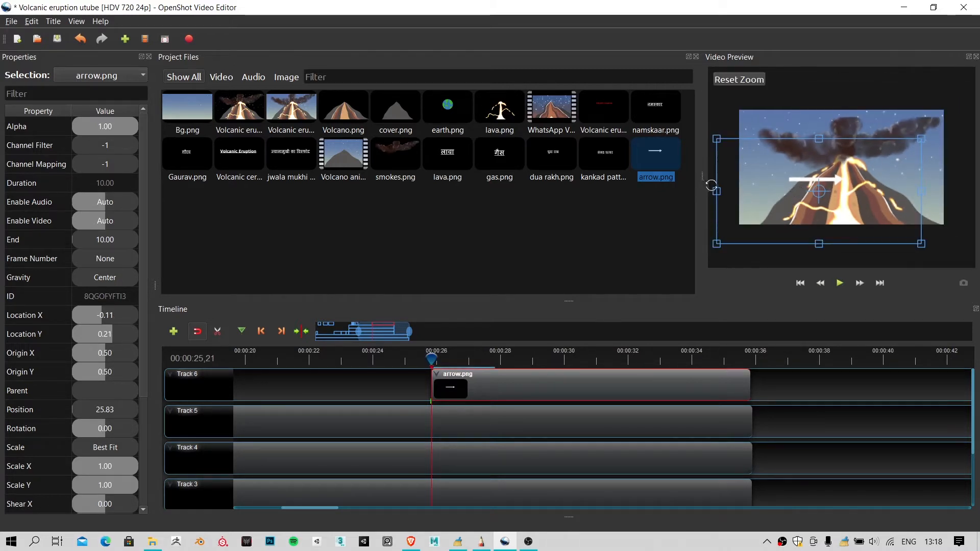
pyautogui.moveTo(816, 138); pyautogui.dragTo(818, 148)
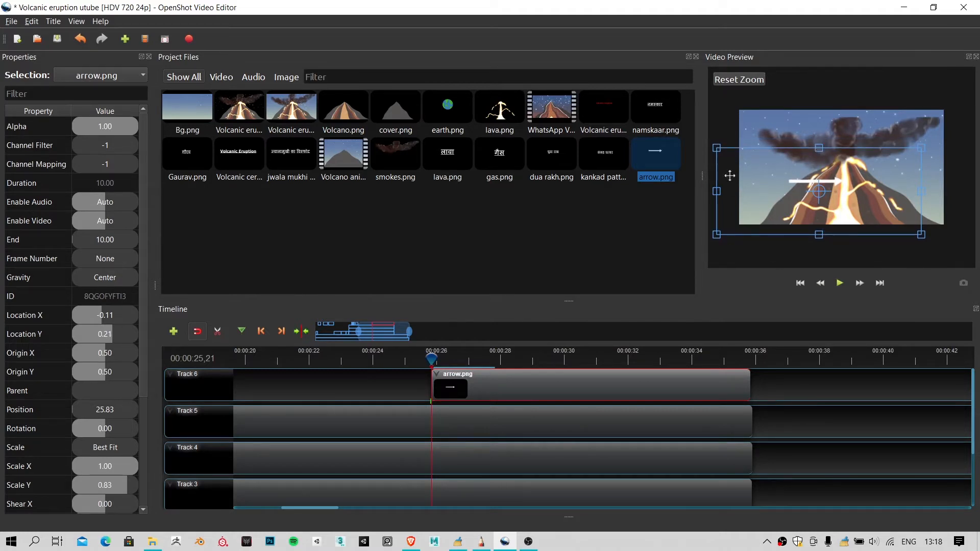
pyautogui.moveTo(719, 191); pyautogui.dragTo(704, 188)
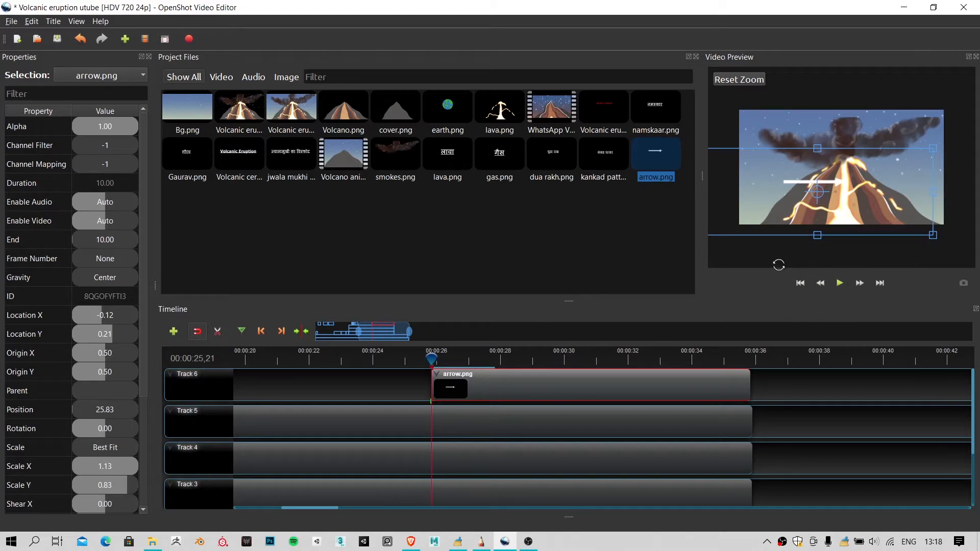
# Step: Add a new track above Track 5 and move the arrow.png clip down onto it, keeping its start time
pyautogui.click(833, 410)
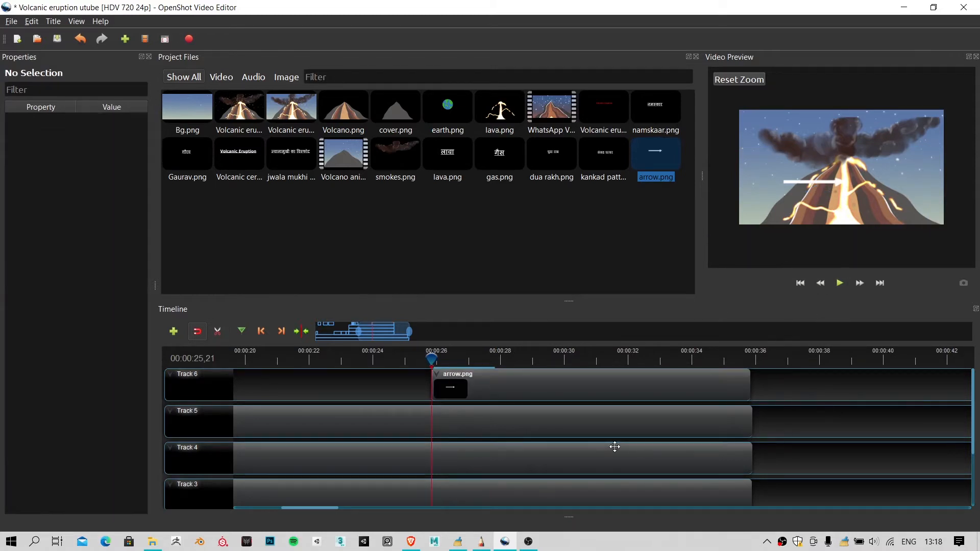
pyautogui.rightClick(197, 411)
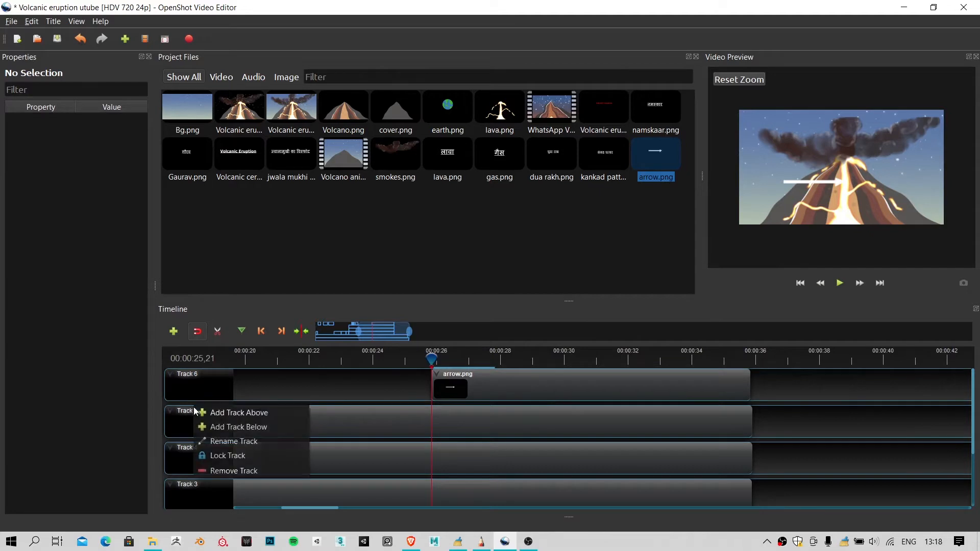
pyautogui.click(222, 413)
pyautogui.click(519, 409)
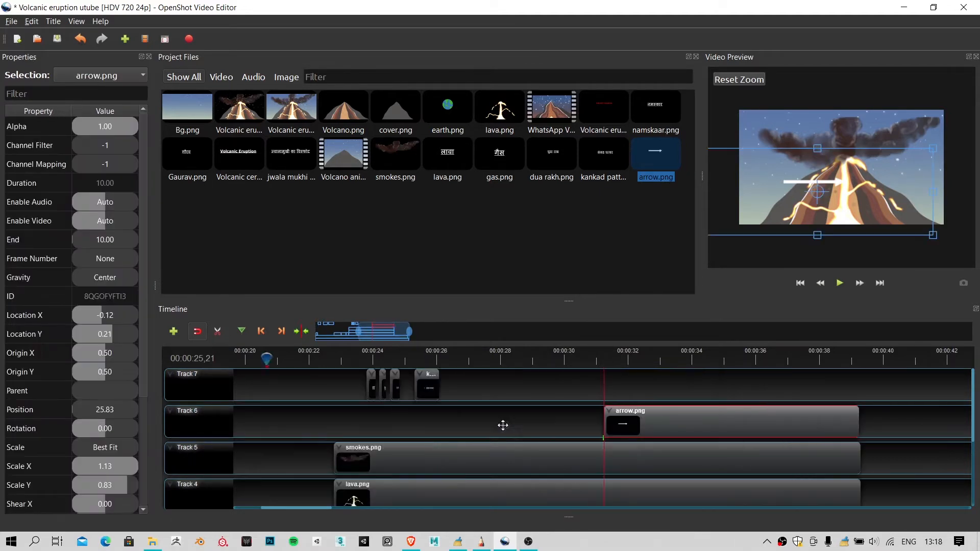
# Step: Play the timeline from just before the arrow.png clip to check the arrow's timing
pyautogui.scroll(-2, 502, 425)
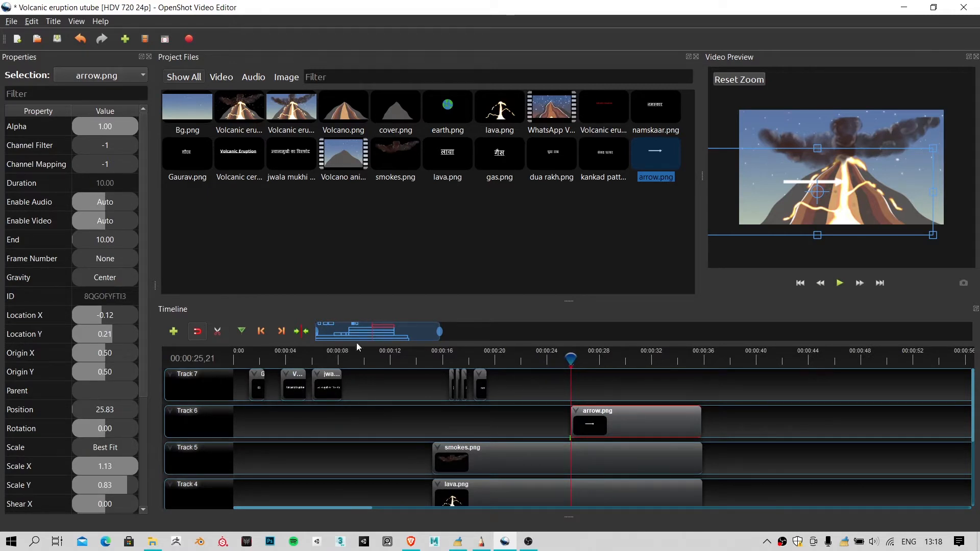
pyautogui.click(542, 366)
pyautogui.press('space')
pyautogui.click(465, 243)
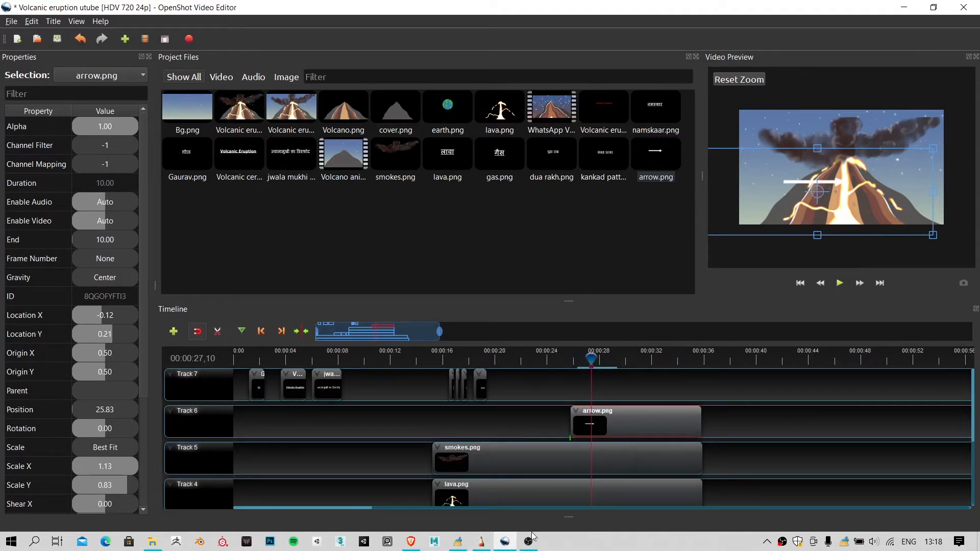
# Step: Switch to SketchBook and start a new text layer reading "Neck Or Vent"
pyautogui.click(483, 542)
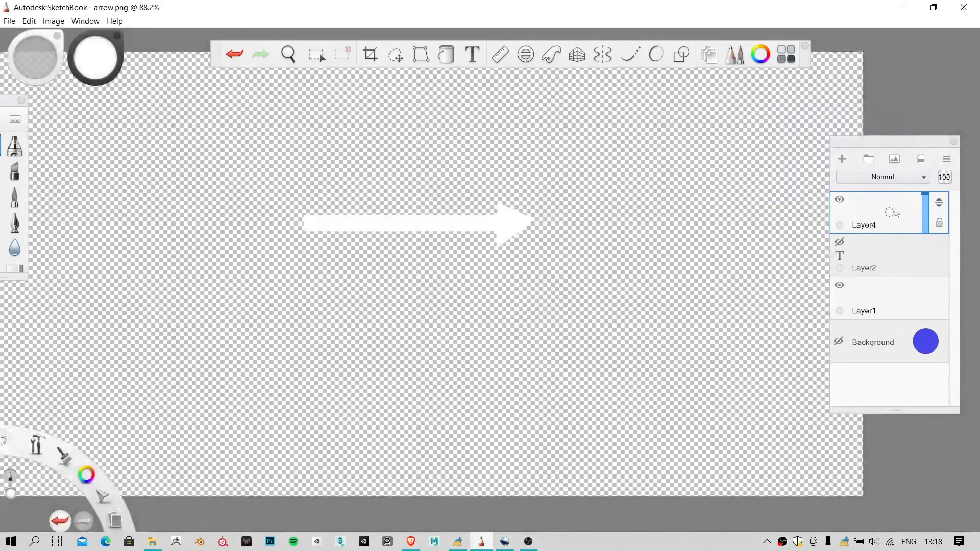
pyautogui.click(472, 54)
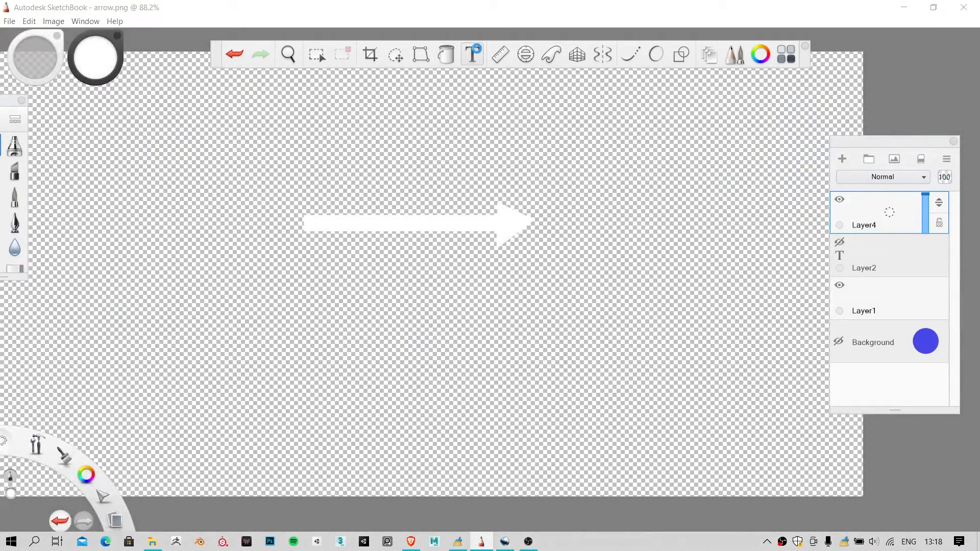
pyautogui.write('N')
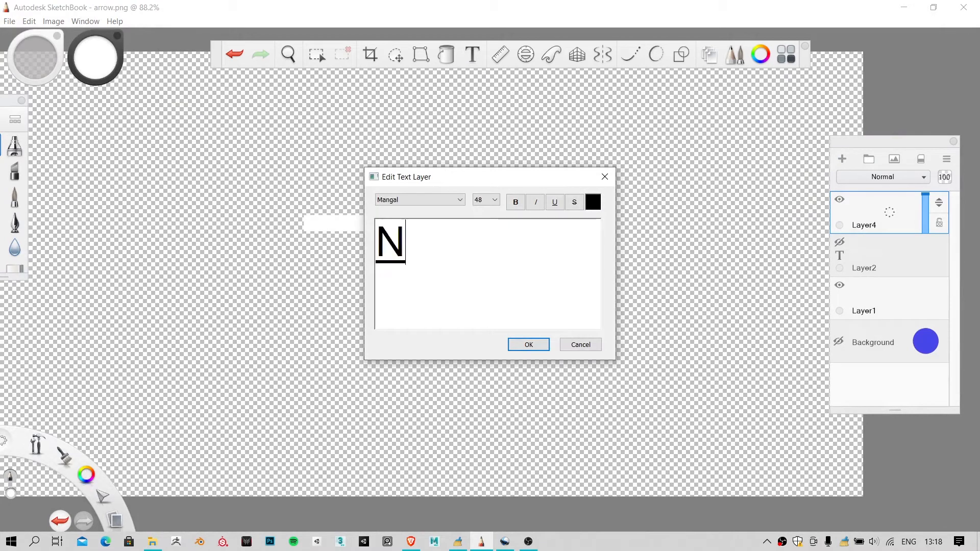
pyautogui.write('eck ')
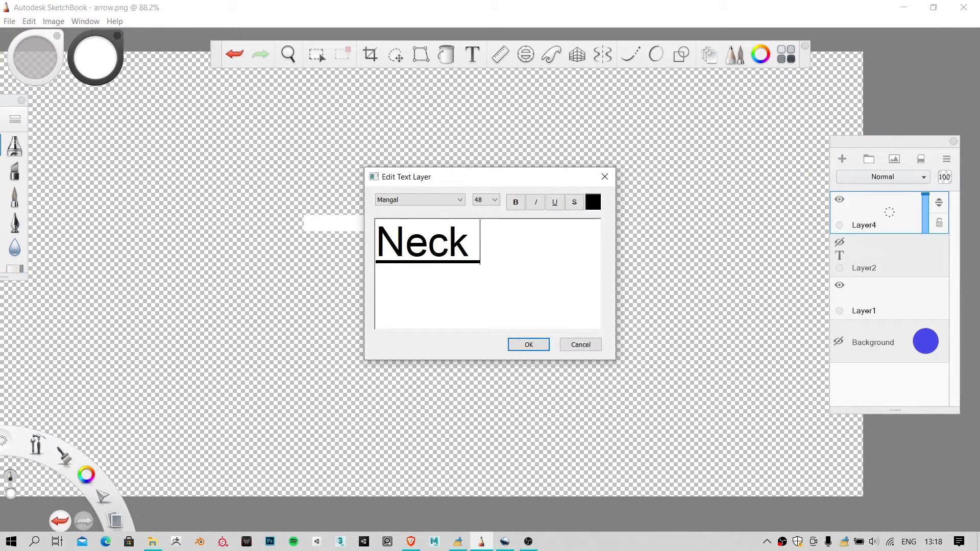
pyautogui.write('Or Vent')
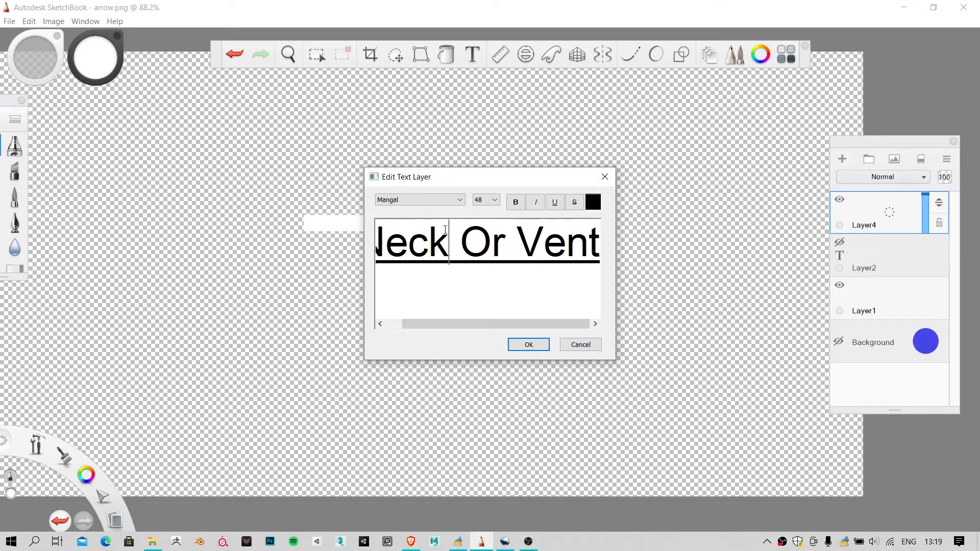
# Step: Make the "Neck Or Vent" text white and bold, and place it on the canvas just below the arrow
pyautogui.hotkey('ctrl', 'a')
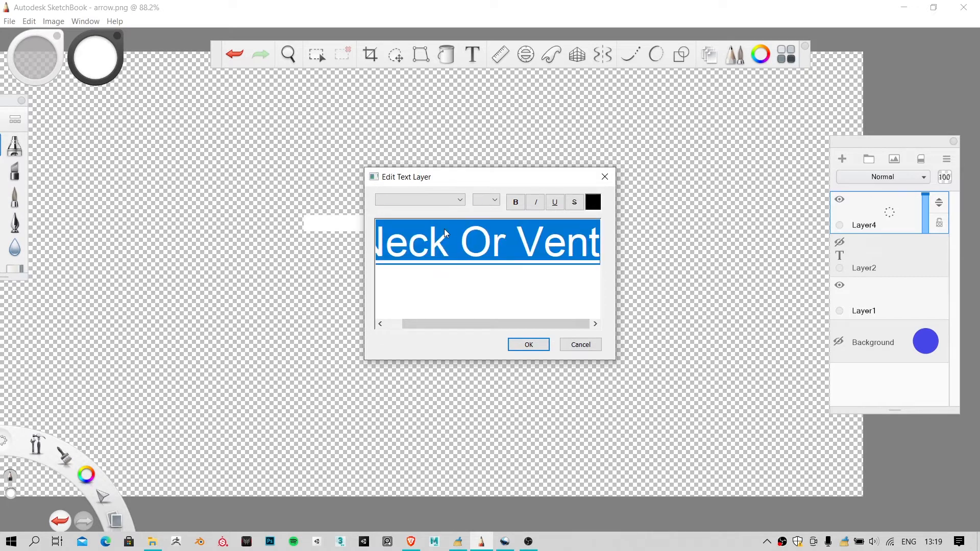
pyautogui.click(592, 202)
pyautogui.click(509, 296)
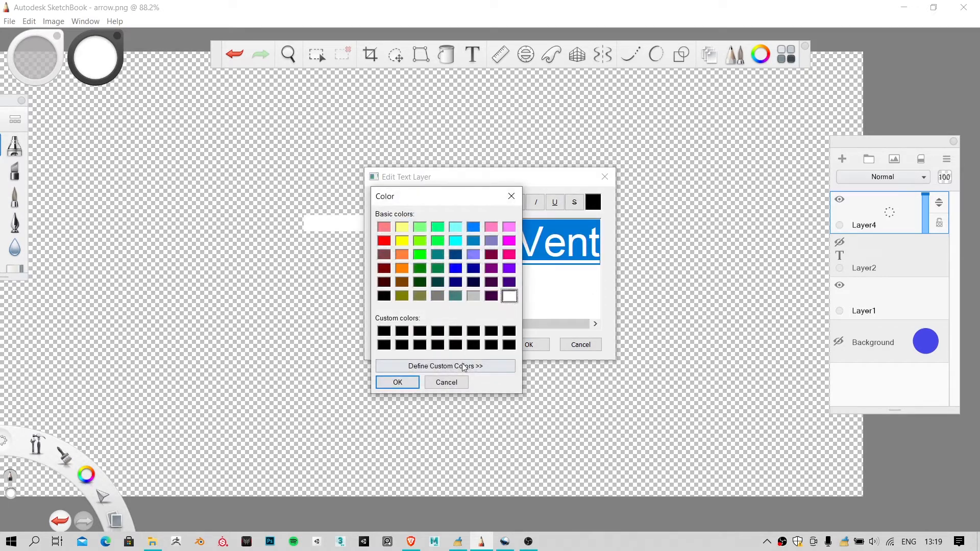
pyautogui.click(405, 383)
pyautogui.click(515, 202)
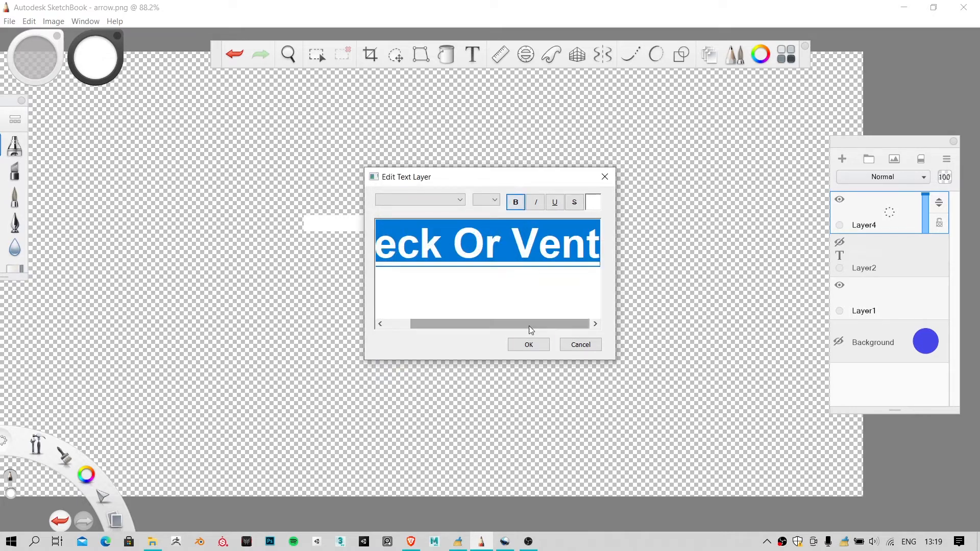
pyautogui.click(529, 344)
pyautogui.moveTo(504, 359); pyautogui.dragTo(521, 348)
pyautogui.moveTo(575, 404)
pyautogui.mouseDown()
pyautogui.moveTo(556, 396)
pyautogui.moveTo(564, 390)
pyautogui.mouseUp()
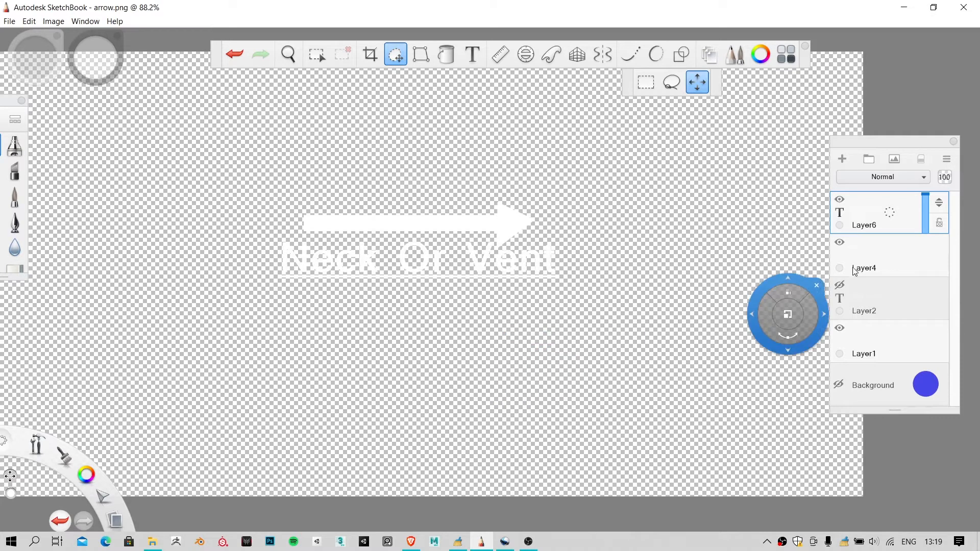
# Step: Hide the arrow layer Layer4 and Layer1 so only the text shows, and select Layer6
pyautogui.click(839, 241)
pyautogui.click(845, 329)
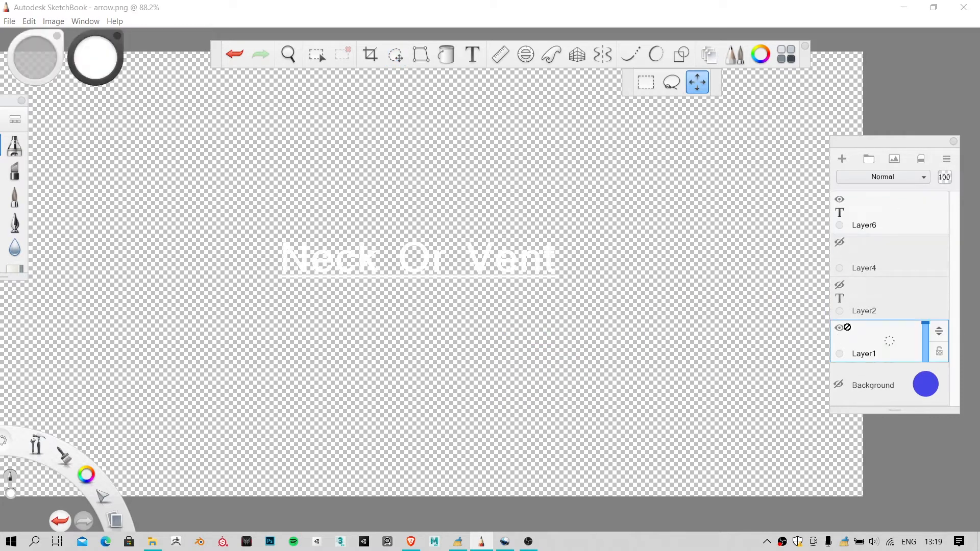
pyautogui.click(844, 328)
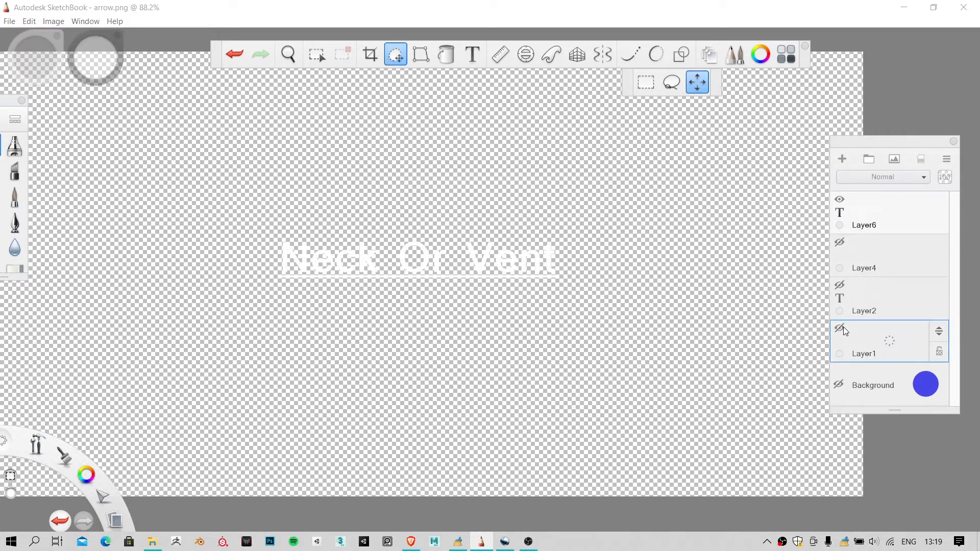
pyautogui.click(866, 219)
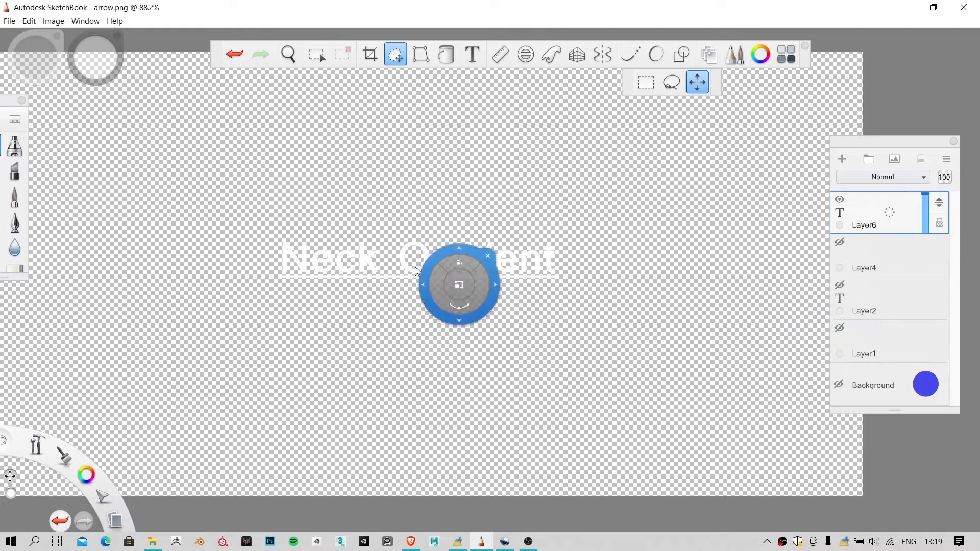
# Step: Start saving the image under a new name and browse to WORK (F:) > Jigyasa 2 > Volcano youtube > text
pyautogui.click(4, 22)
pyautogui.click(25, 101)
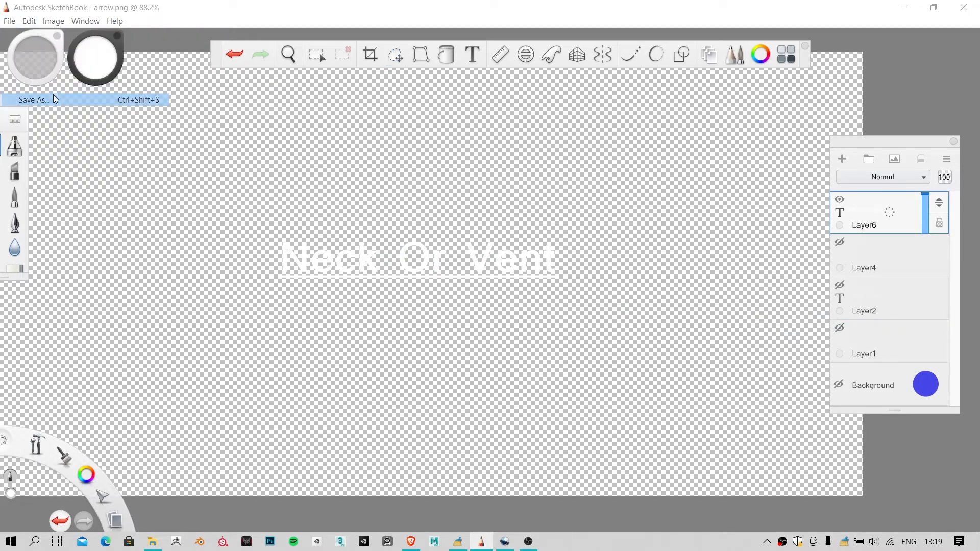
pyautogui.click(175, 60)
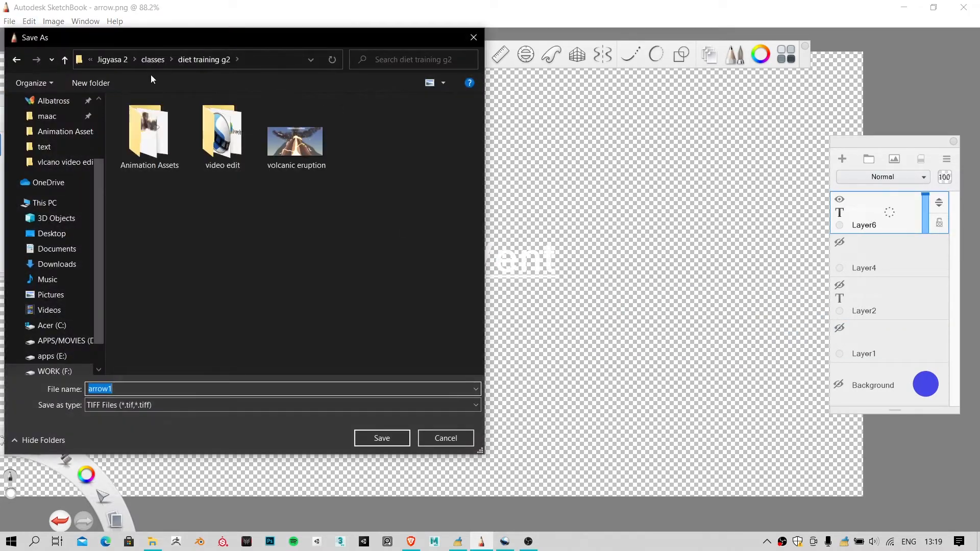
pyautogui.click(149, 61)
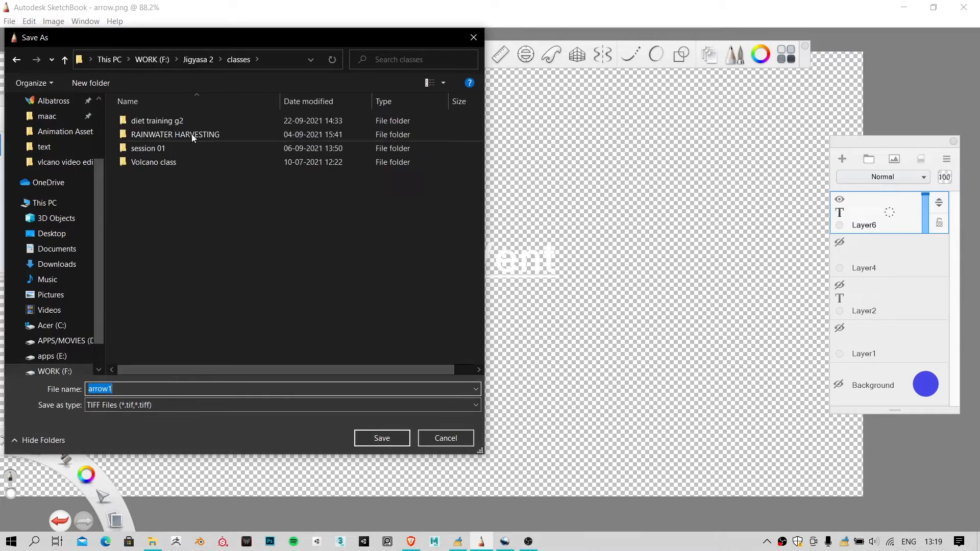
pyautogui.click(210, 57)
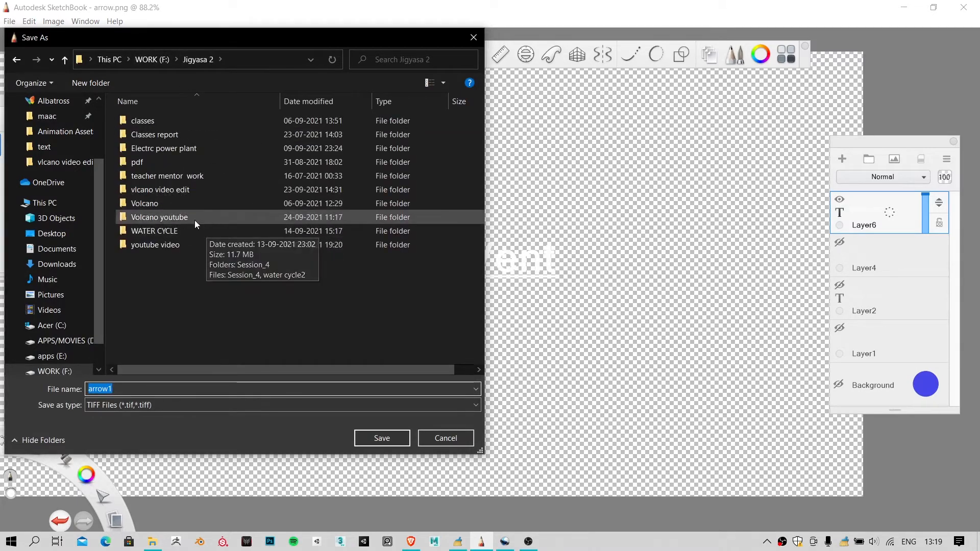
pyautogui.click(152, 59)
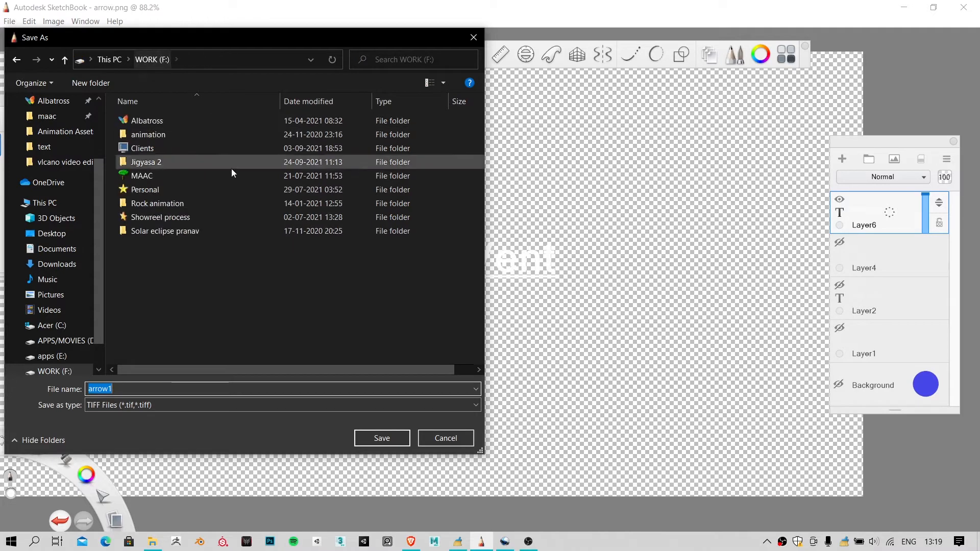
pyautogui.doubleClick(172, 161)
pyautogui.doubleClick(179, 243)
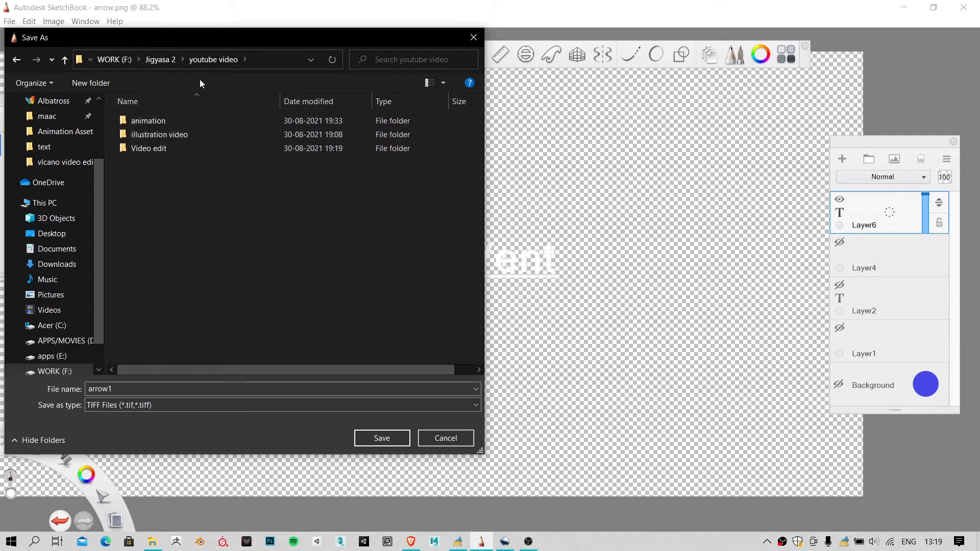
pyautogui.click(169, 62)
pyautogui.doubleClick(182, 218)
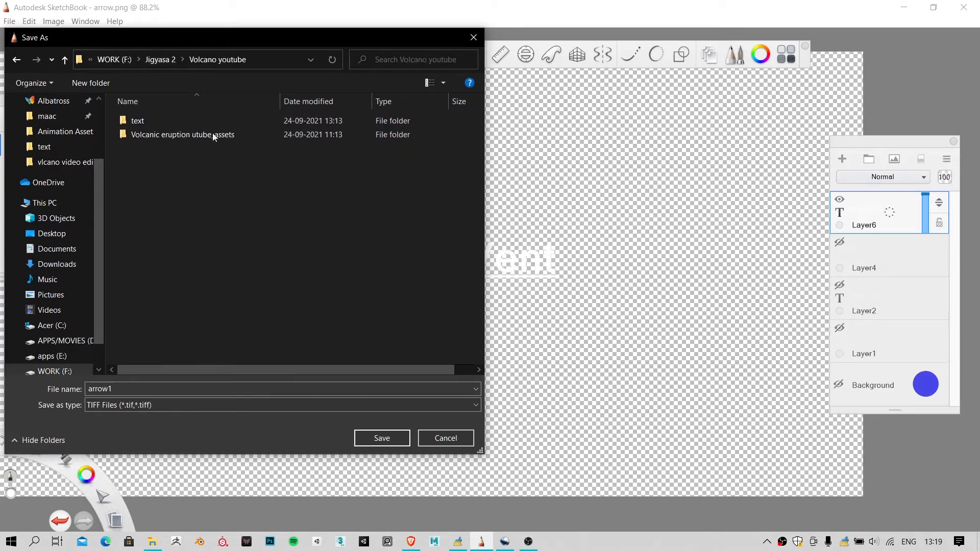
pyautogui.doubleClick(179, 120)
# Step: Save the text image as a TIFF file named "Neck orvent" in the text folder
pyautogui.doubleClick(154, 392)
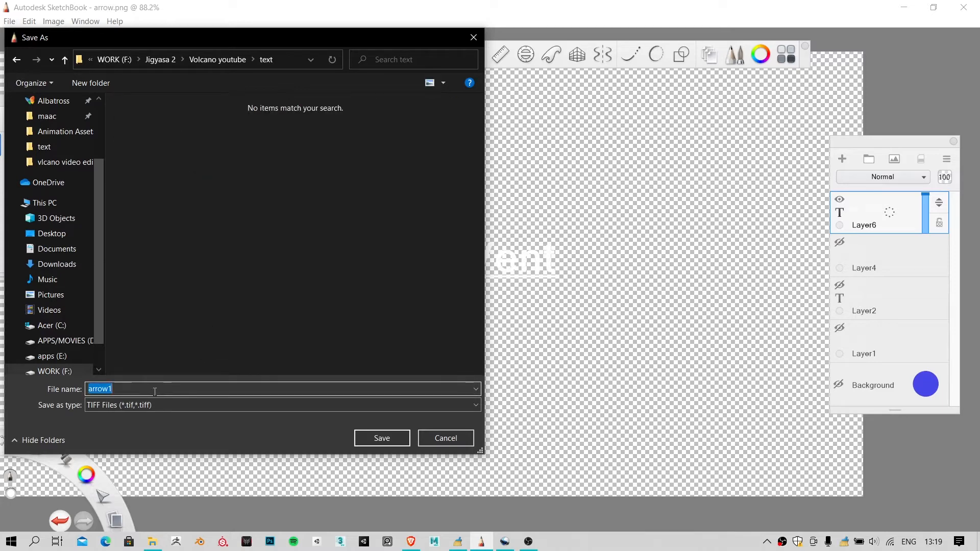
pyautogui.write('Neck orvent')
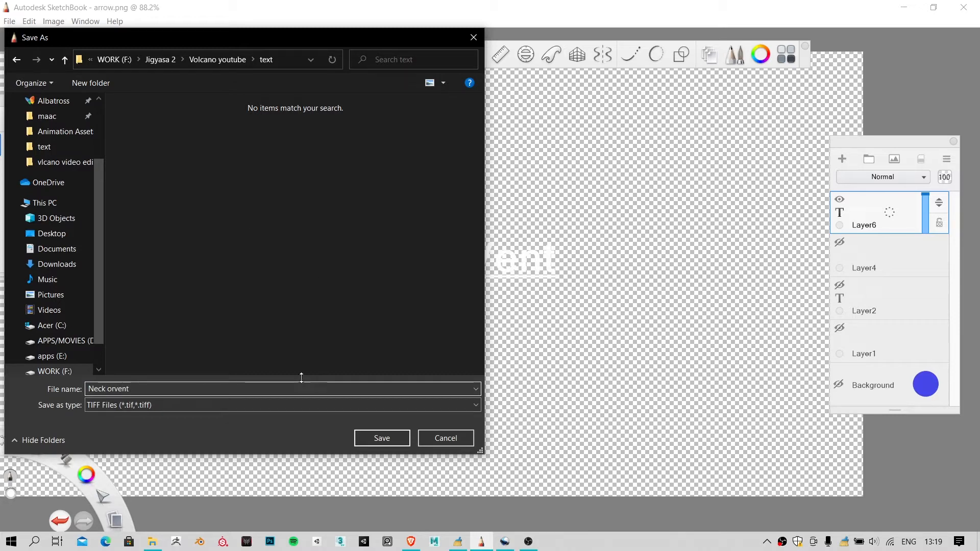
pyautogui.click(381, 438)
# Step: Switch to OpenShot and try to import the Neck orvent TIFF from the Volcano youtube > text folder
pyautogui.click(903, 7)
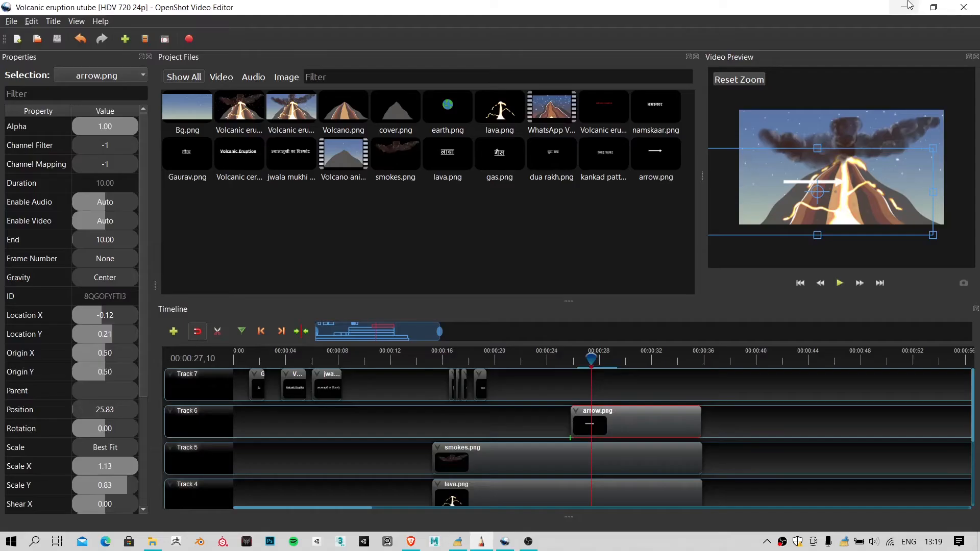
pyautogui.doubleClick(509, 222)
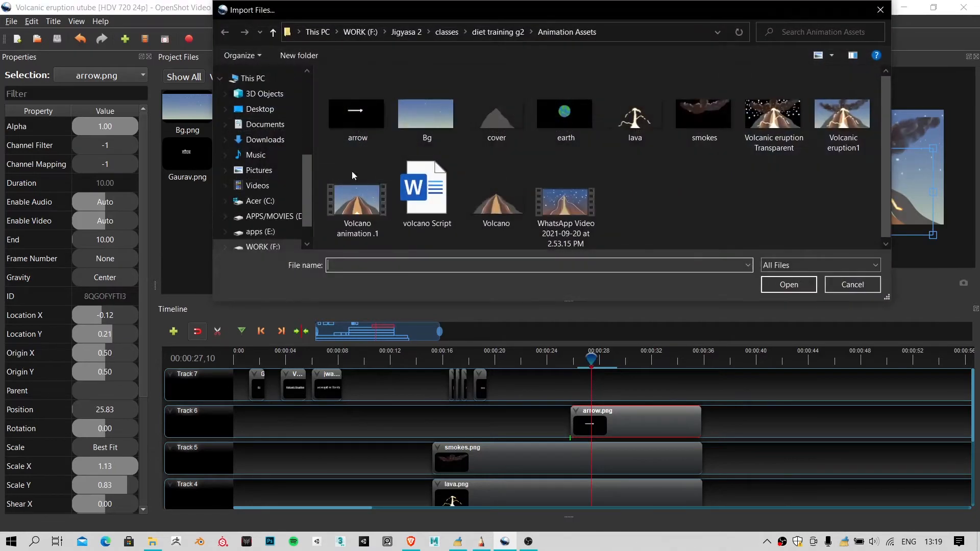
pyautogui.click(498, 32)
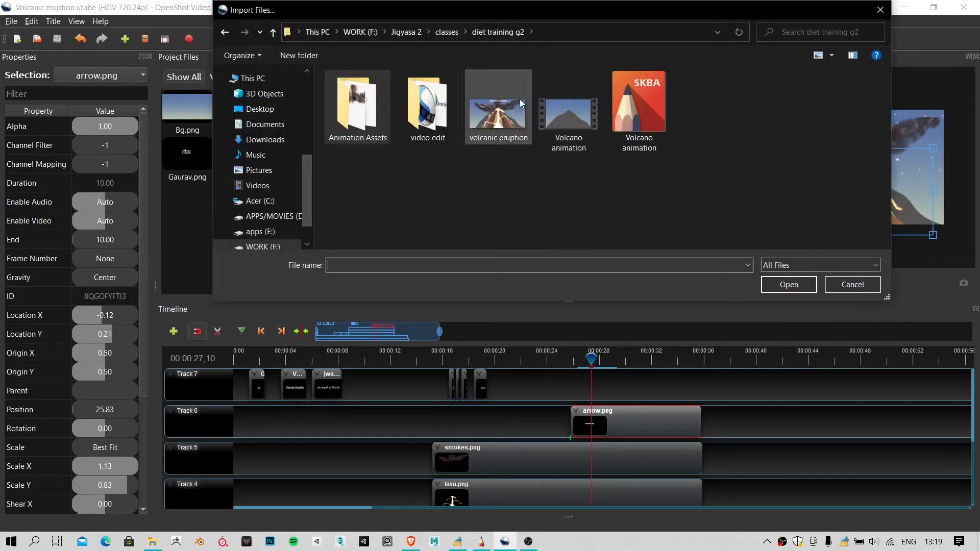
pyautogui.doubleClick(384, 122)
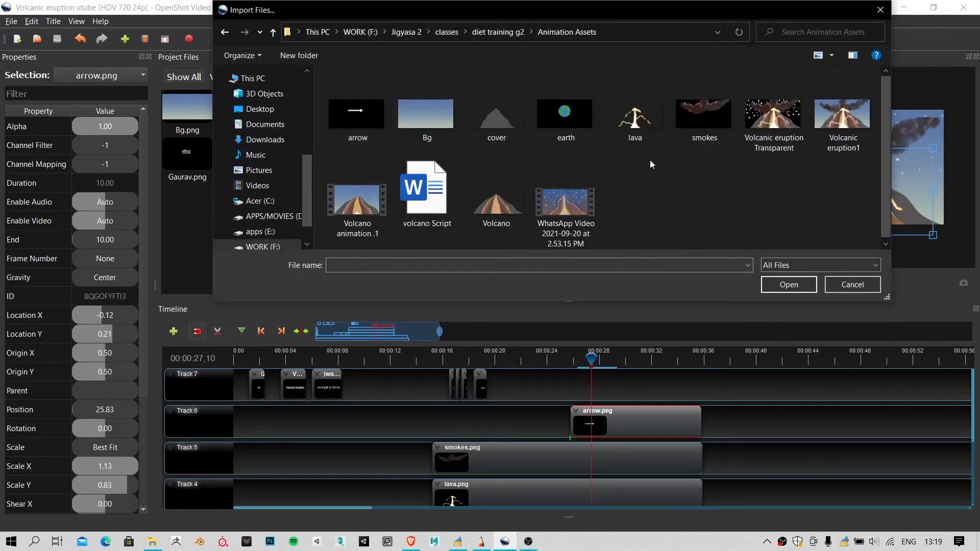
pyautogui.click(447, 31)
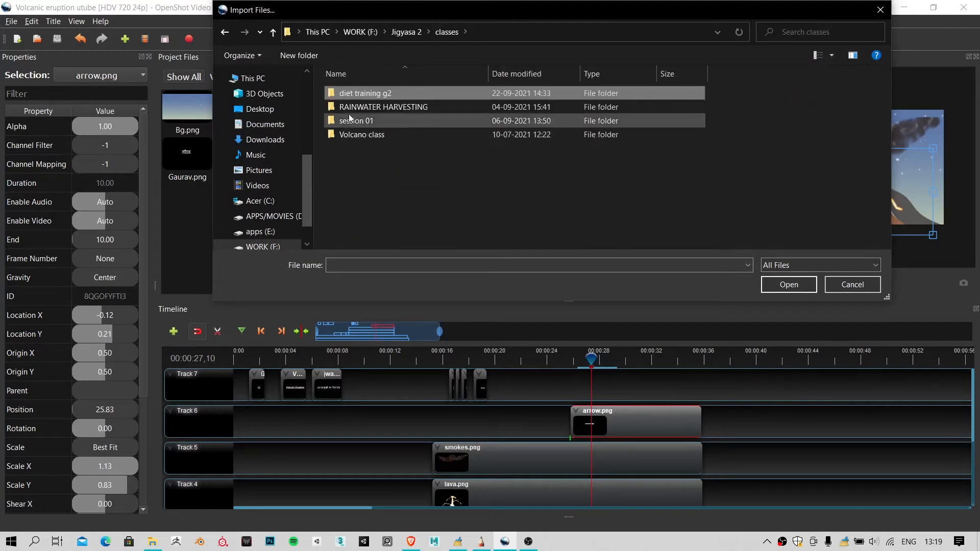
pyautogui.click(398, 32)
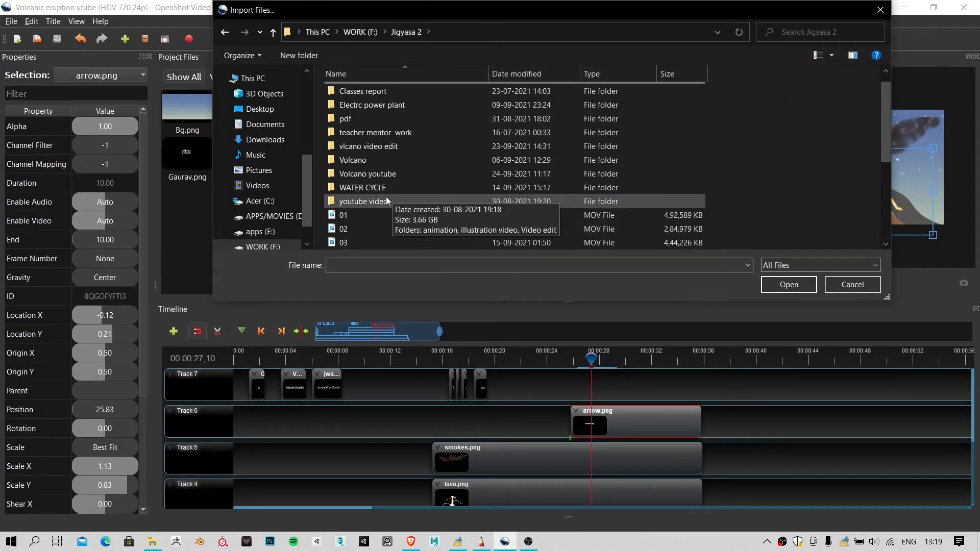
pyautogui.doubleClick(399, 174)
pyautogui.doubleClick(376, 91)
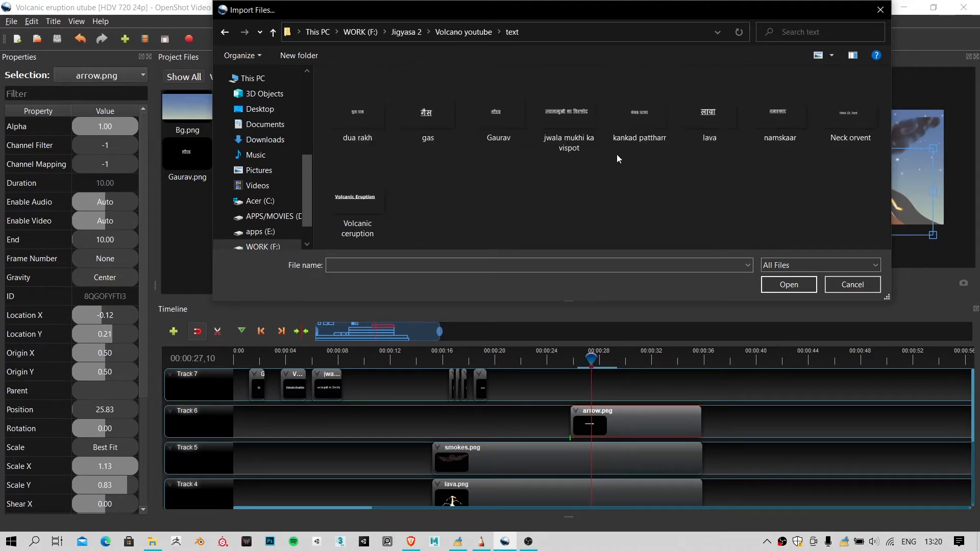
pyautogui.doubleClick(856, 124)
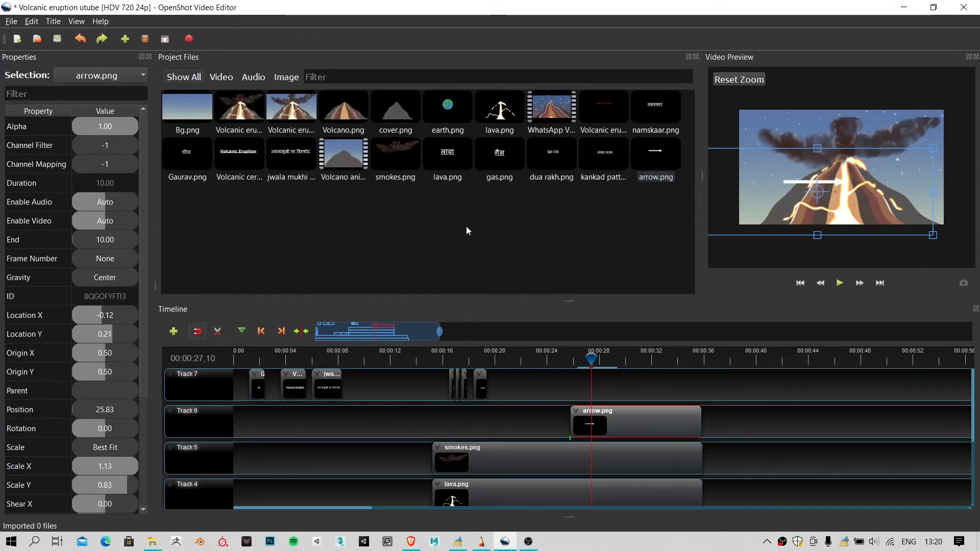
# Step: Switch to SketchBook and try to save the text image as a PNG named "Neck orvent", replacing the existing file
pyautogui.click(480, 544)
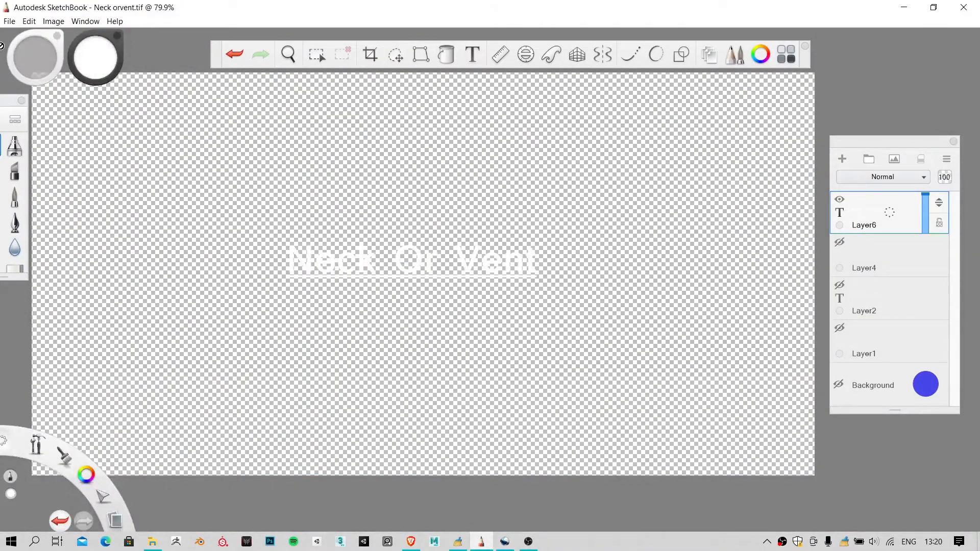
pyautogui.click(9, 20)
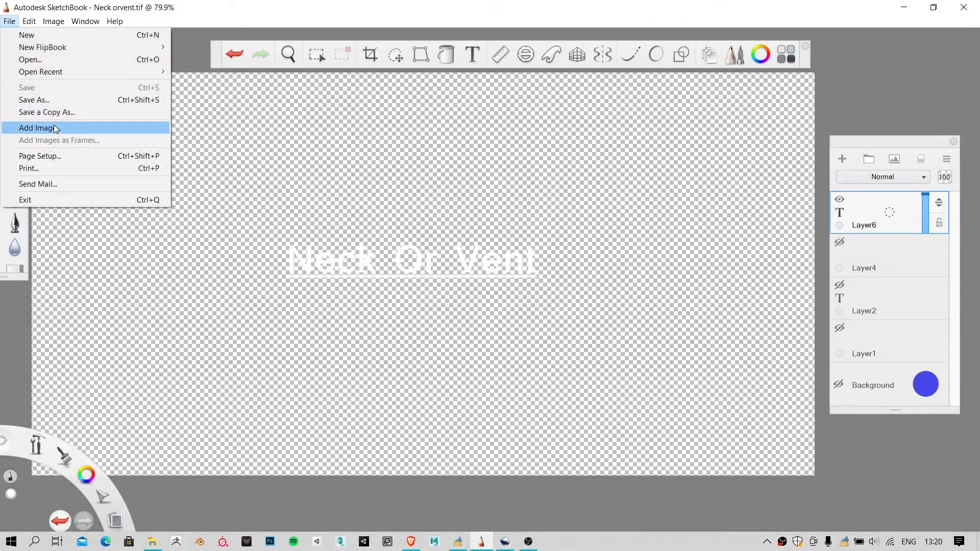
pyautogui.click(62, 102)
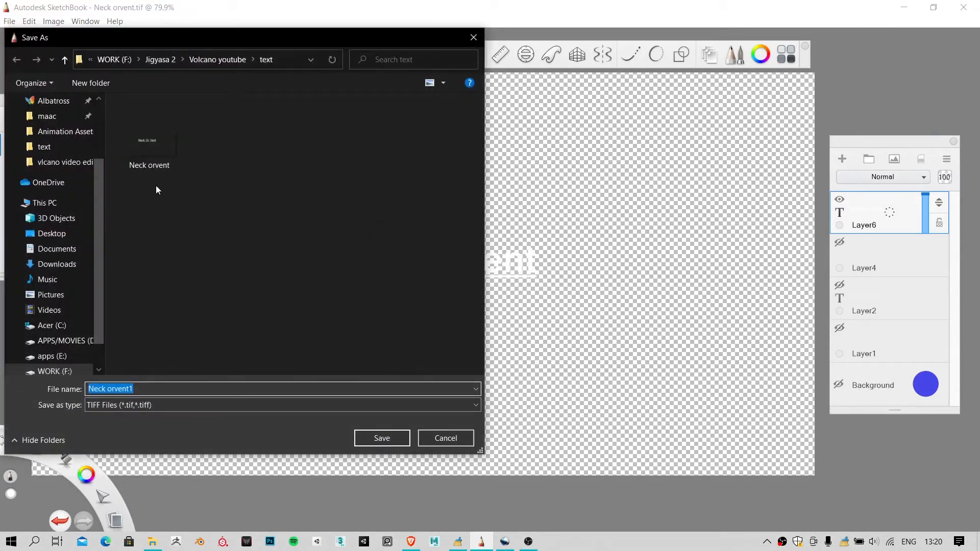
pyautogui.click(150, 163)
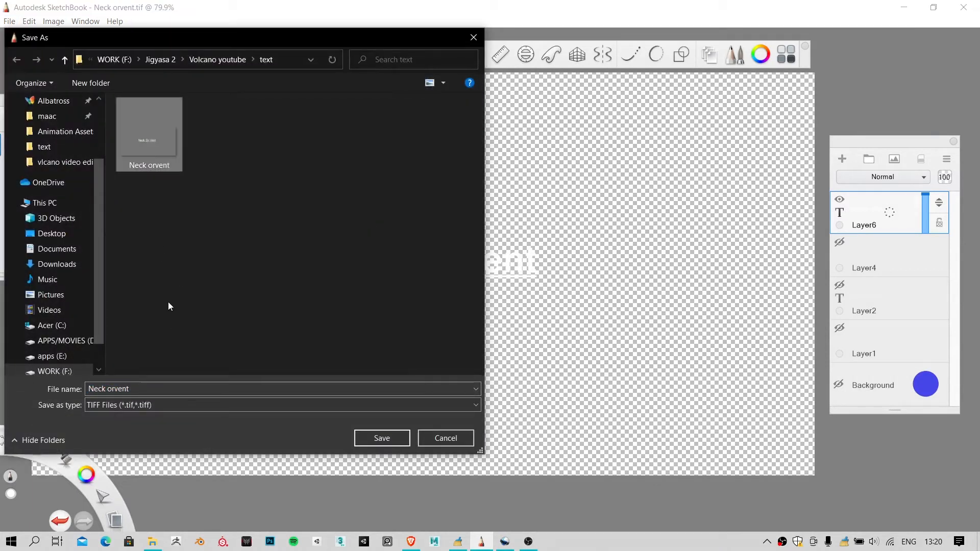
pyautogui.click(120, 405)
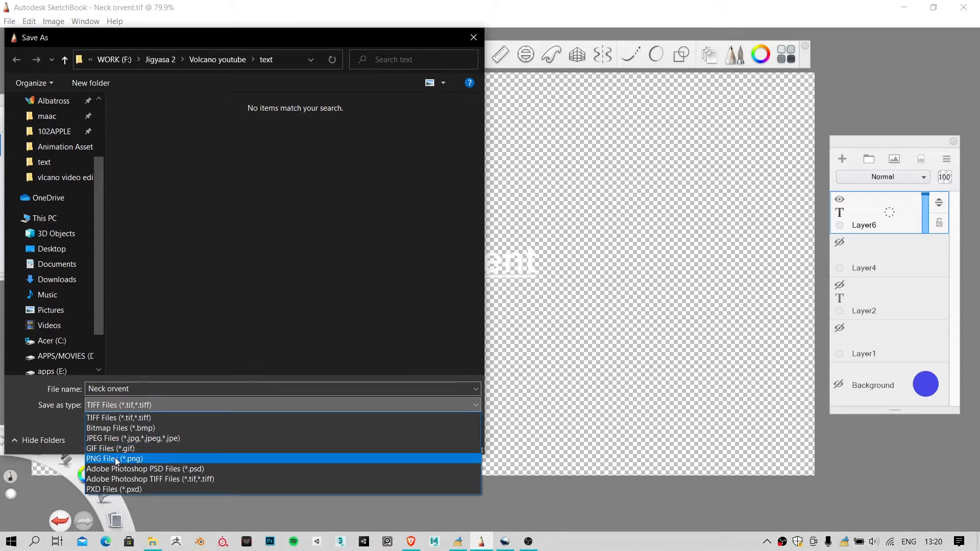
pyautogui.click(115, 458)
pyautogui.click(391, 438)
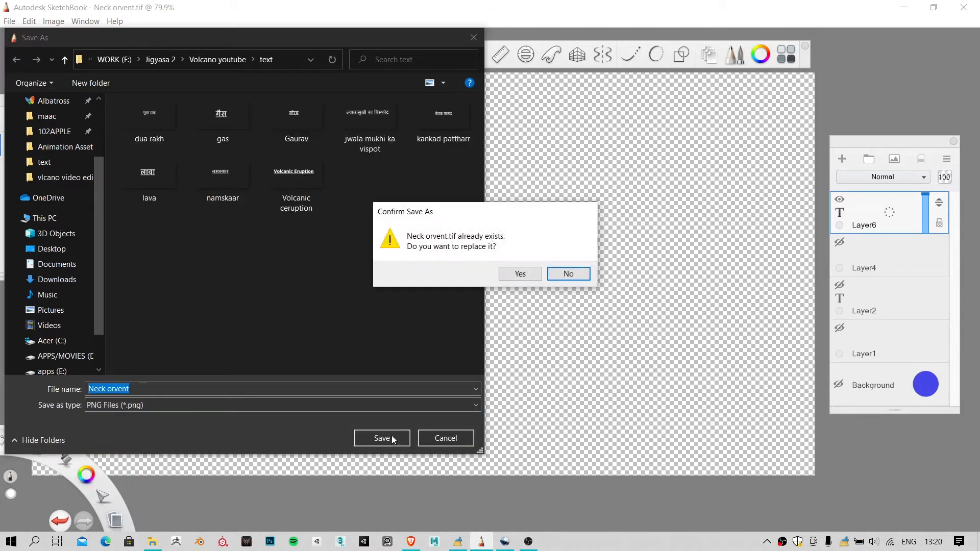
pyautogui.click(531, 275)
# Step: Switch to OpenShot and try to import the Neck orvent file from the text folder again
pyautogui.hotkey('alt', 'Tab')
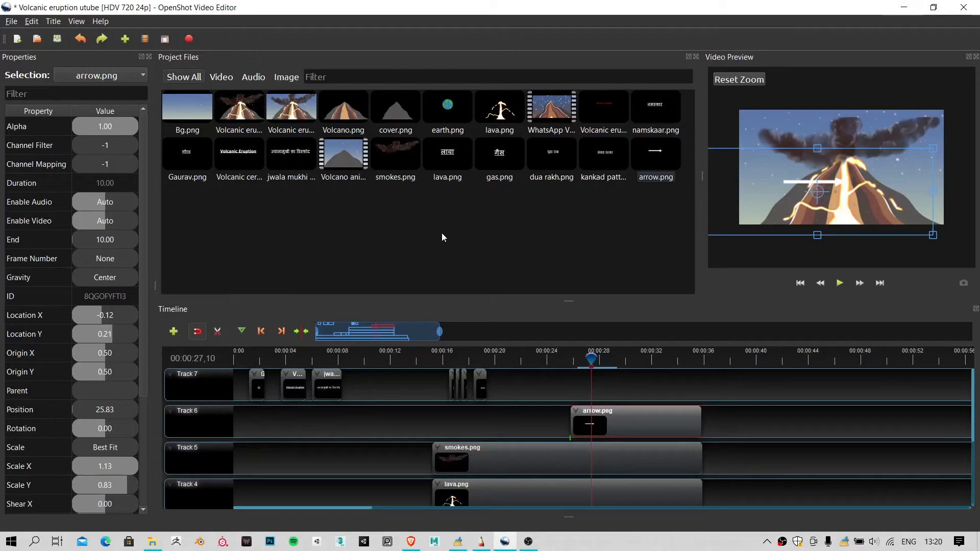
pyautogui.rightClick(433, 236)
pyautogui.click(447, 243)
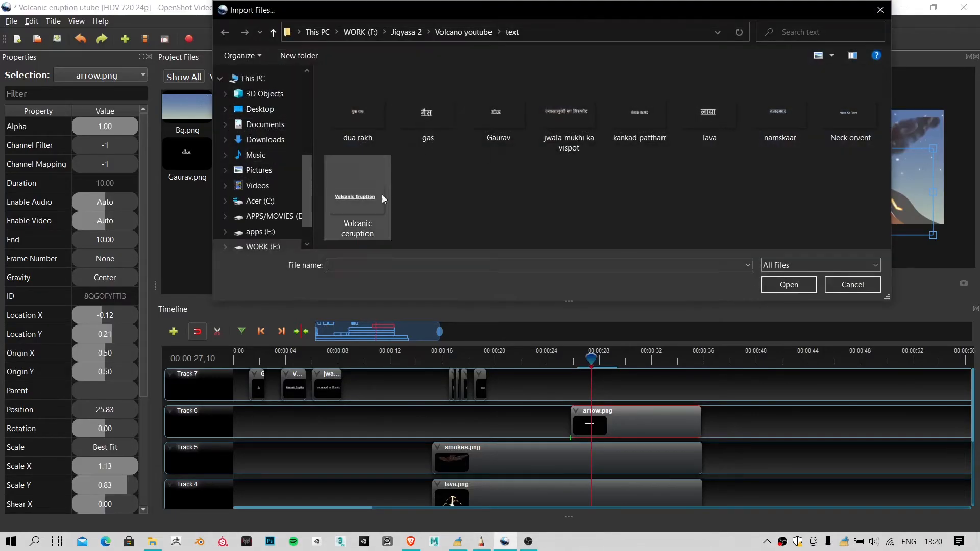
pyautogui.click(843, 113)
pyautogui.doubleClick(843, 111)
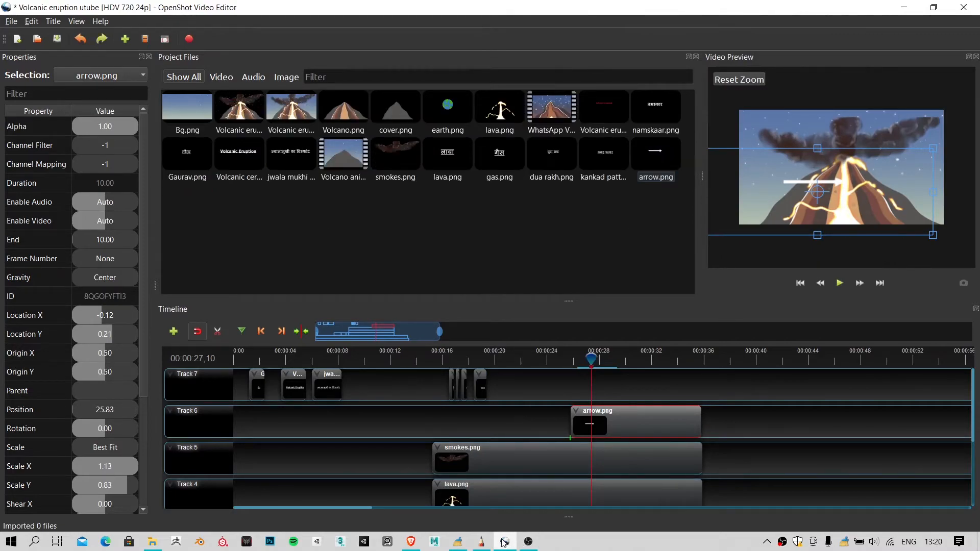
# Step: Return to SketchBook and save the text image as a PNG named "neck" in the text folder, accepting merged layers
pyautogui.click(482, 541)
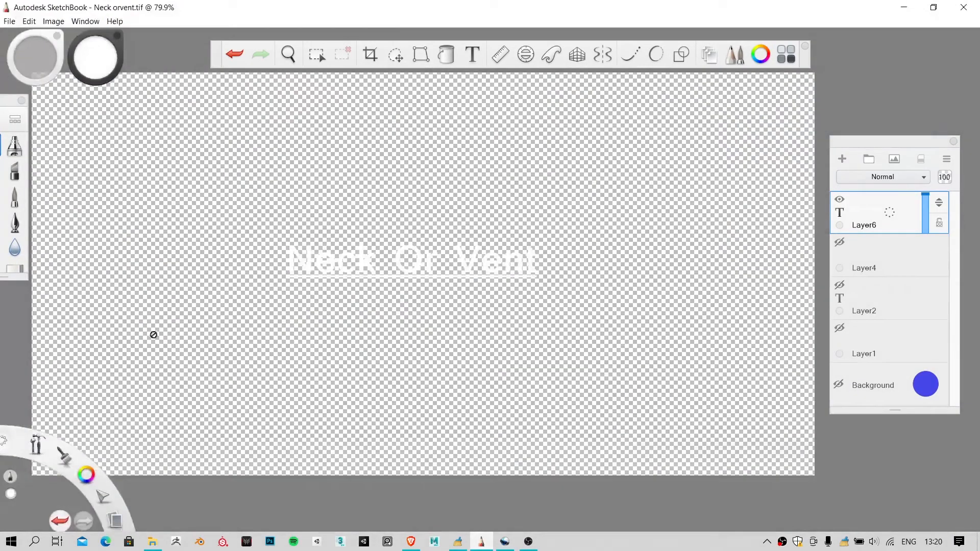
pyautogui.click(9, 21)
pyautogui.click(46, 100)
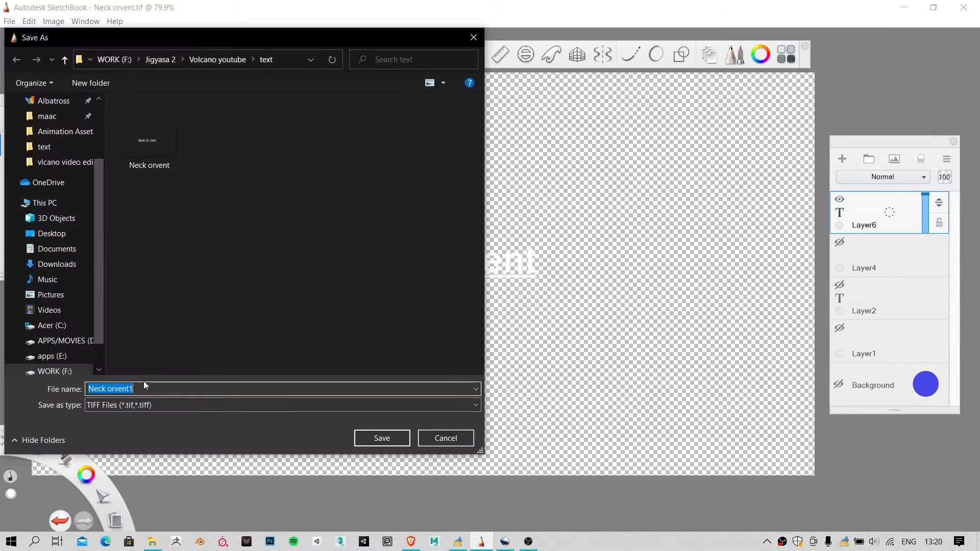
pyautogui.click(138, 404)
pyautogui.click(128, 459)
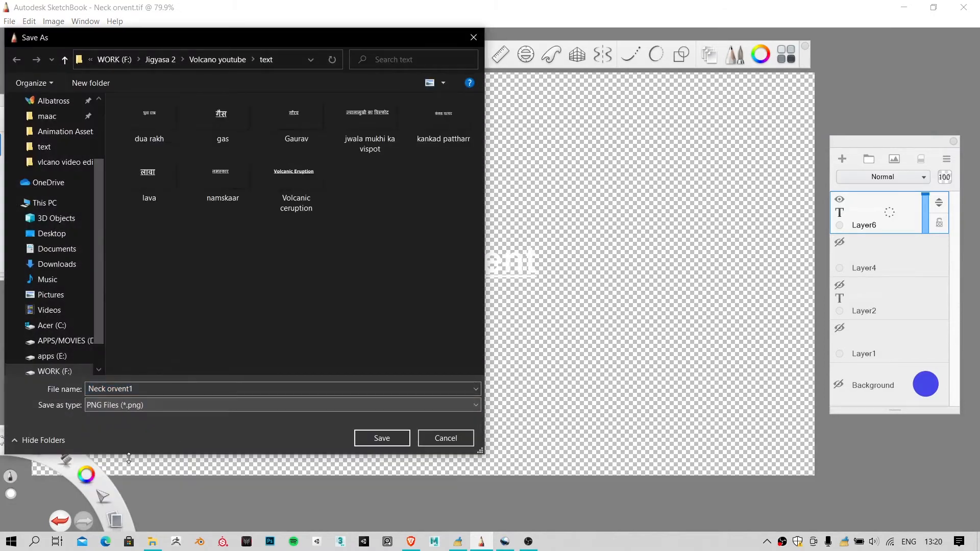
pyautogui.click(135, 387)
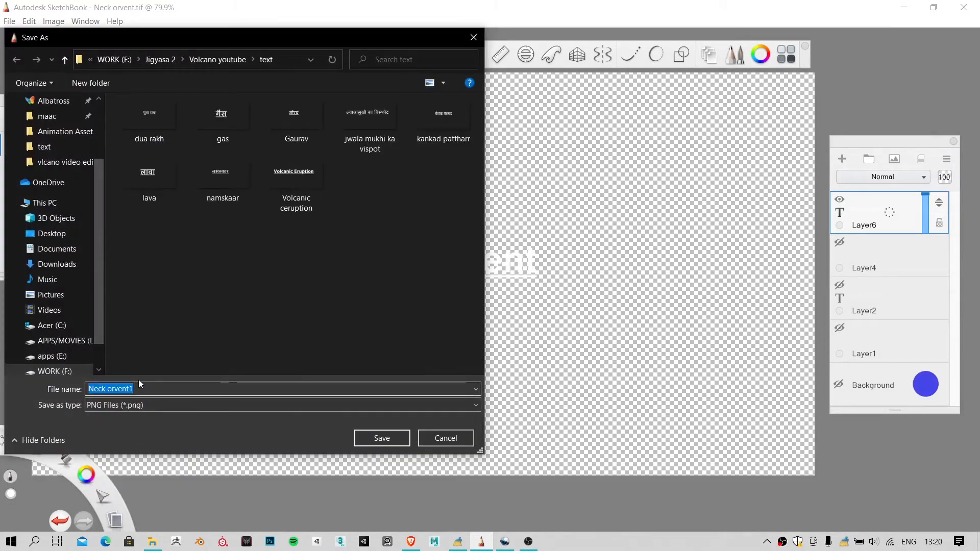
pyautogui.write('neck')
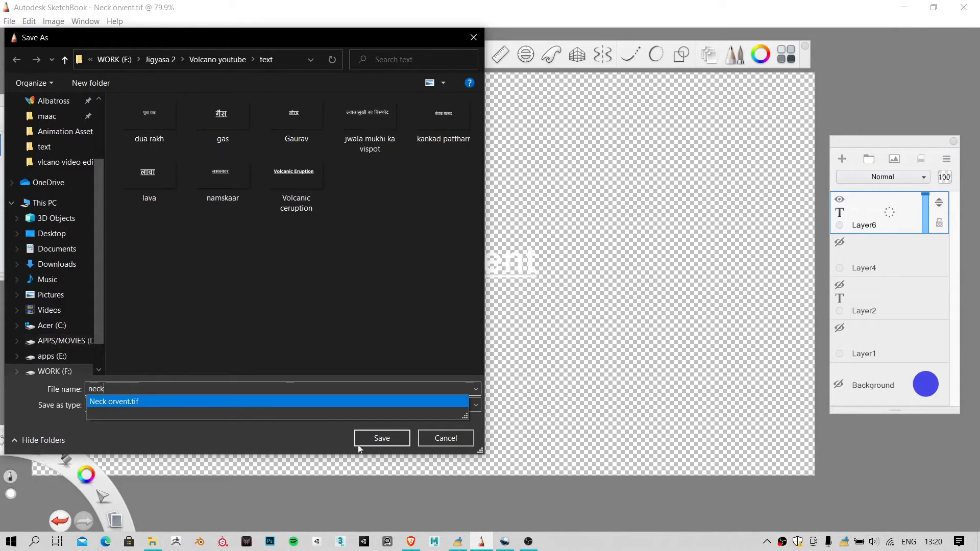
pyautogui.click(266, 456)
pyautogui.click(381, 439)
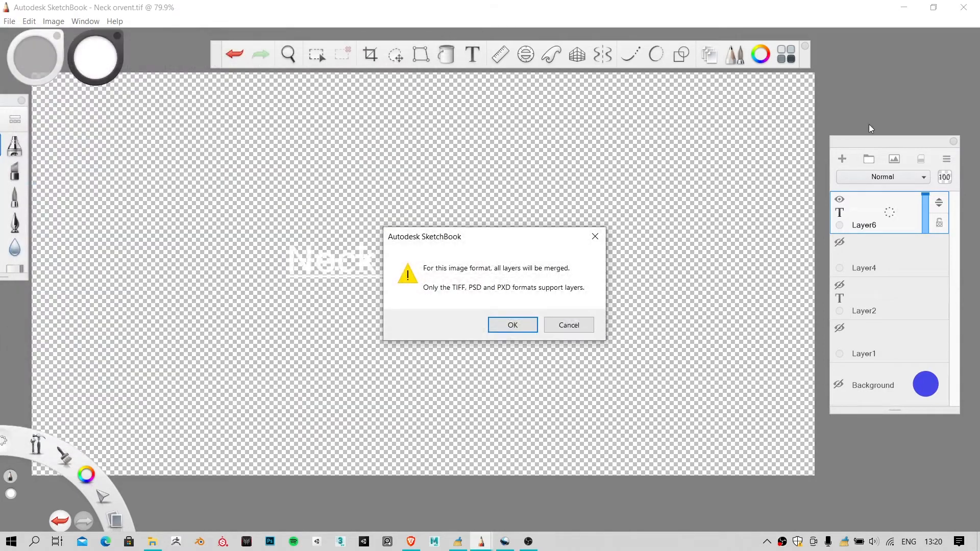
pyautogui.click(526, 317)
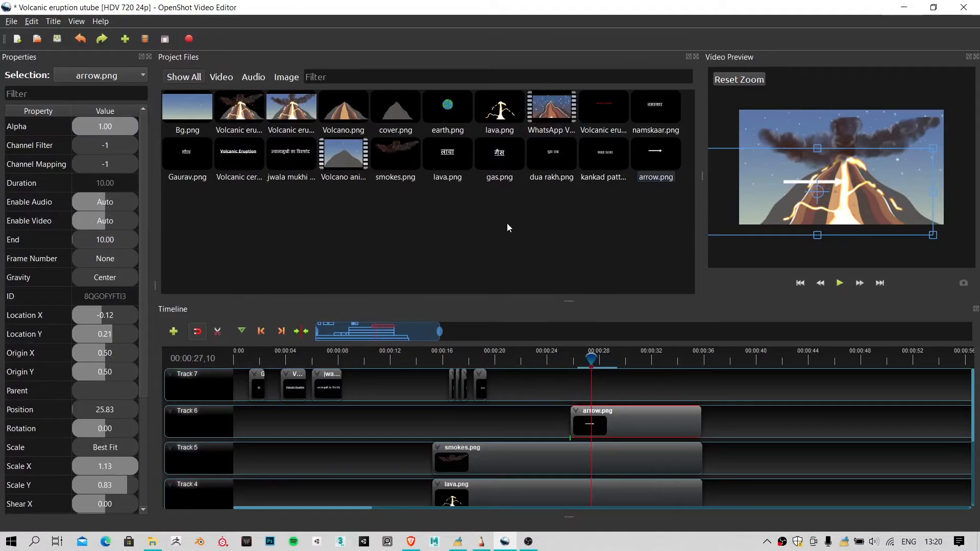
# Step: In OpenShot, import neck.png from the text folder and place it on Track 7 above the arrow.png clip
pyautogui.rightClick(506, 224)
pyautogui.click(515, 231)
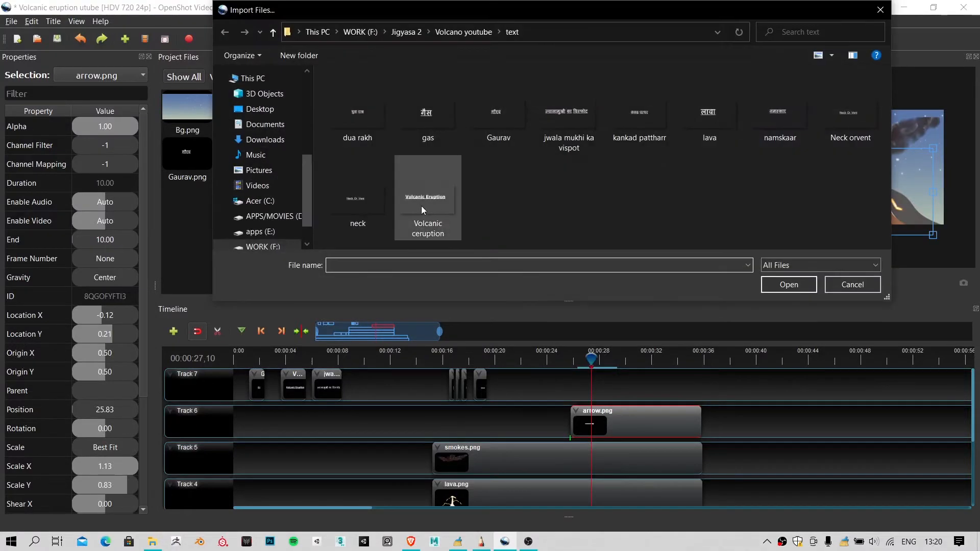
pyautogui.click(372, 182)
pyautogui.click(782, 281)
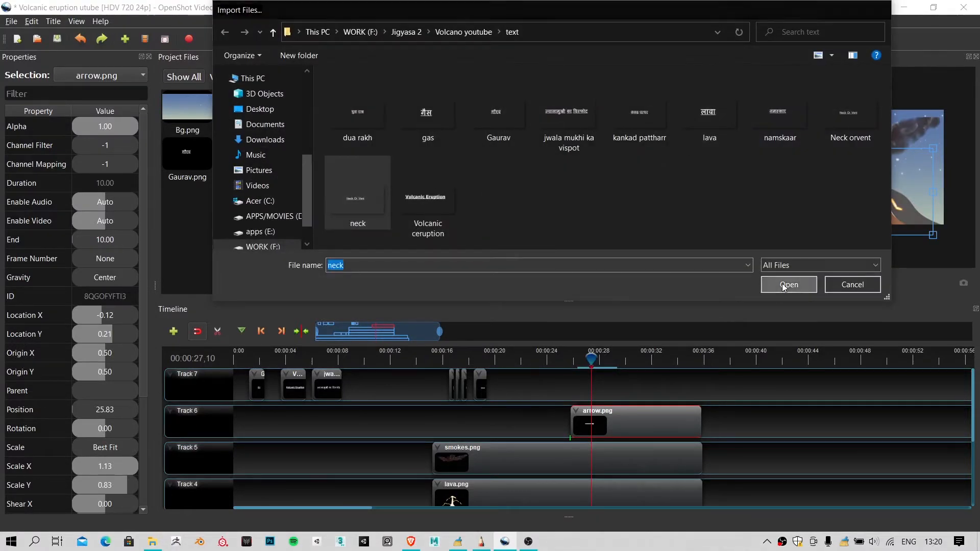
pyautogui.moveTo(189, 203); pyautogui.dragTo(573, 380)
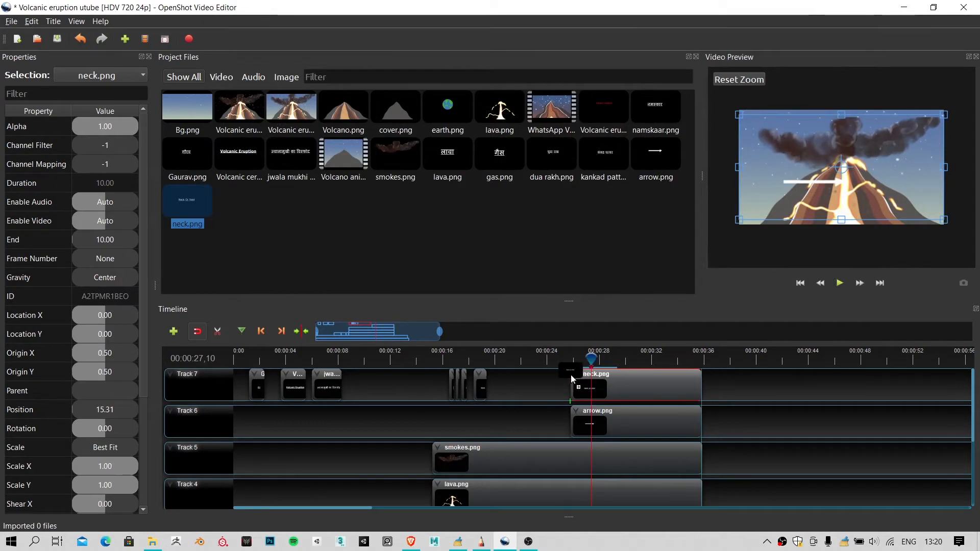
# Step: Preview the neck.png title in the scene and align its clip start with the arrow.png clip at position 25.83
pyautogui.click(553, 354)
pyautogui.press('space')
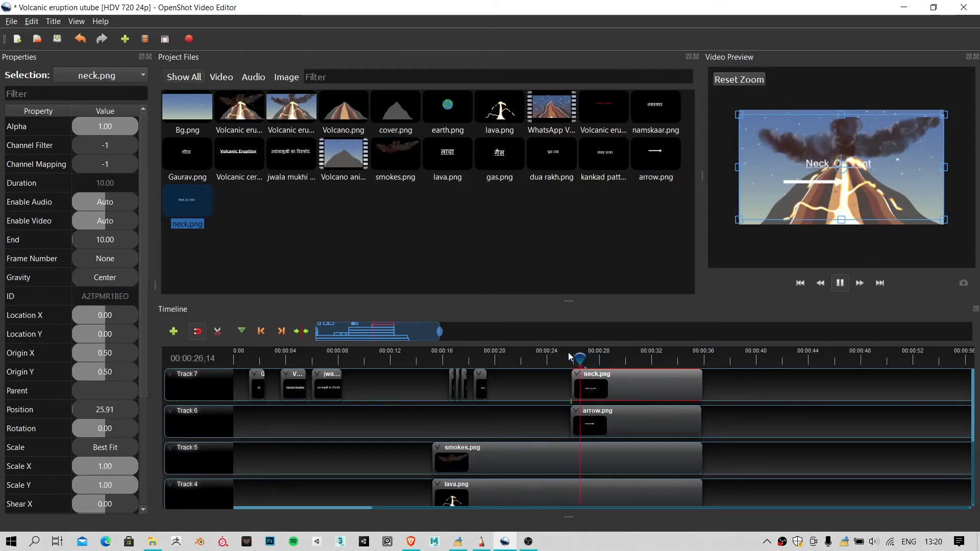
pyautogui.press('space')
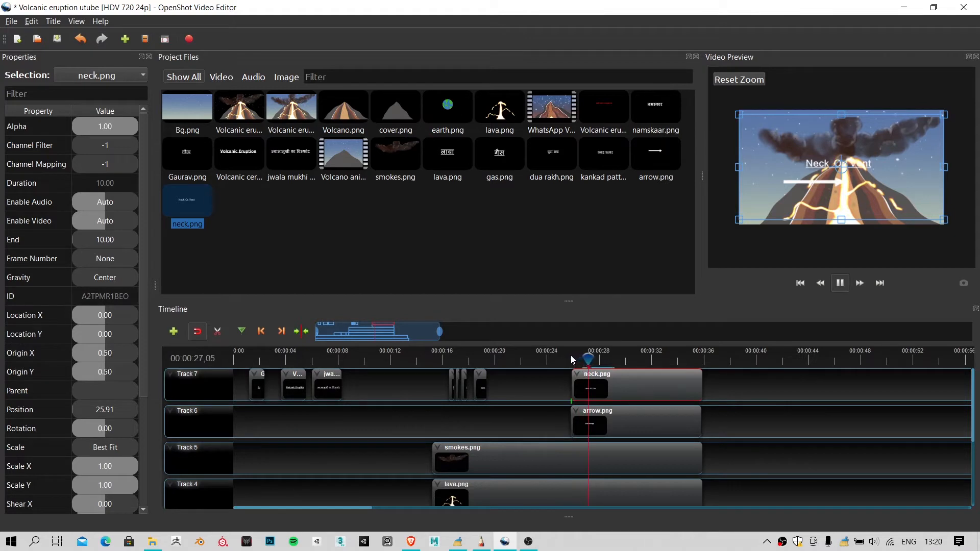
pyautogui.press('space')
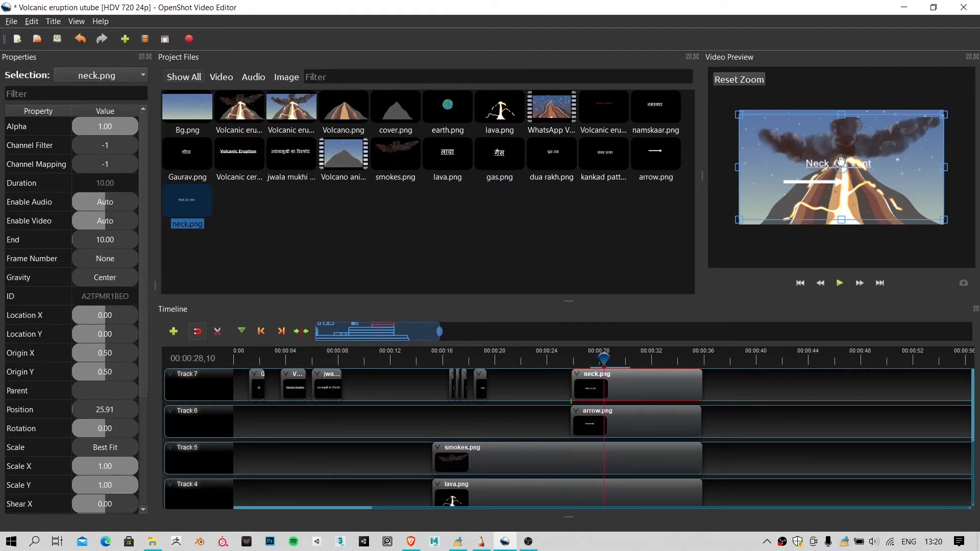
pyautogui.keyDown('ctrl'); pyautogui.scroll(2, 841, 161); pyautogui.keyUp('ctrl')
pyautogui.keyDown('ctrl'); pyautogui.scroll(3, 531, 363); pyautogui.keyUp('ctrl')
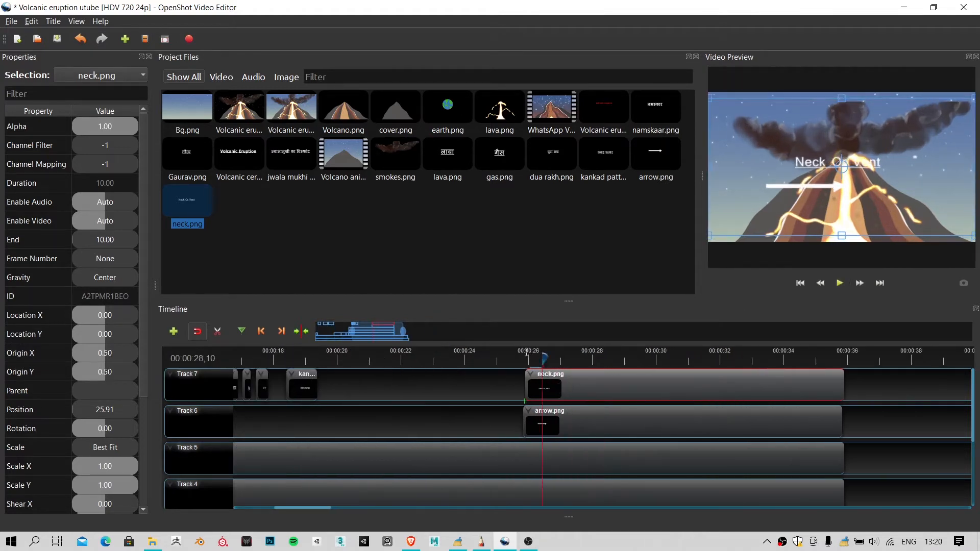
pyautogui.click(526, 354)
pyautogui.keyDown('ctrl'); pyautogui.scroll(2, 525, 357); pyautogui.keyUp('ctrl')
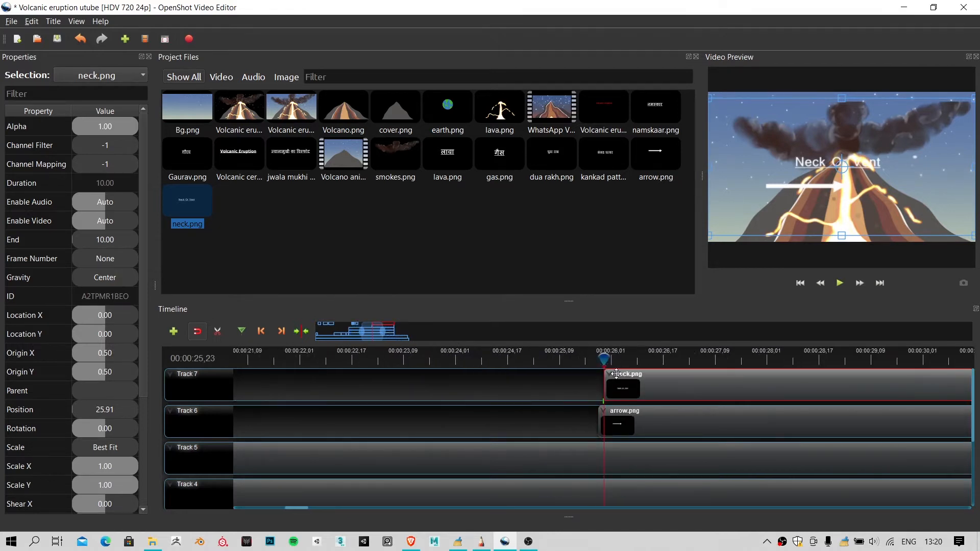
pyautogui.moveTo(597, 361); pyautogui.dragTo(597, 368)
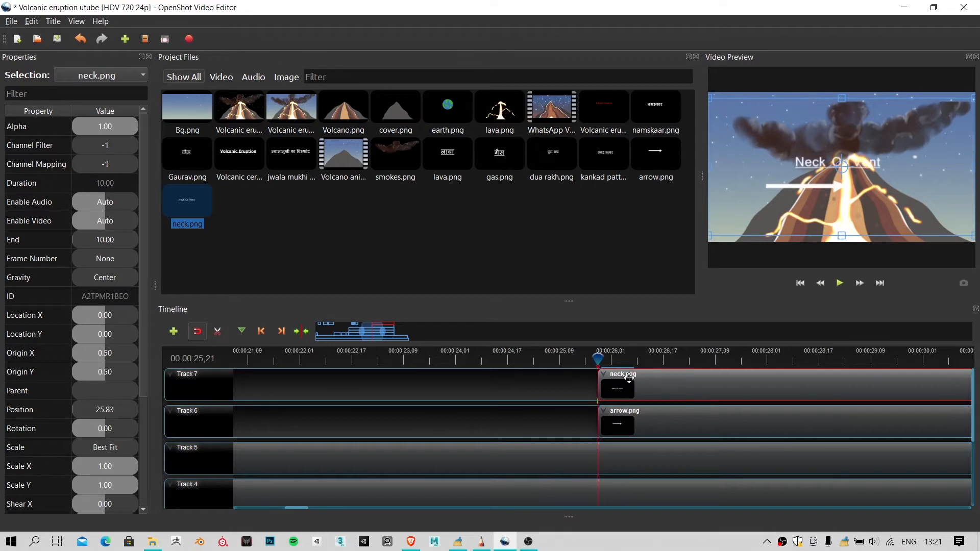
pyautogui.moveTo(669, 384); pyautogui.dragTo(657, 382)
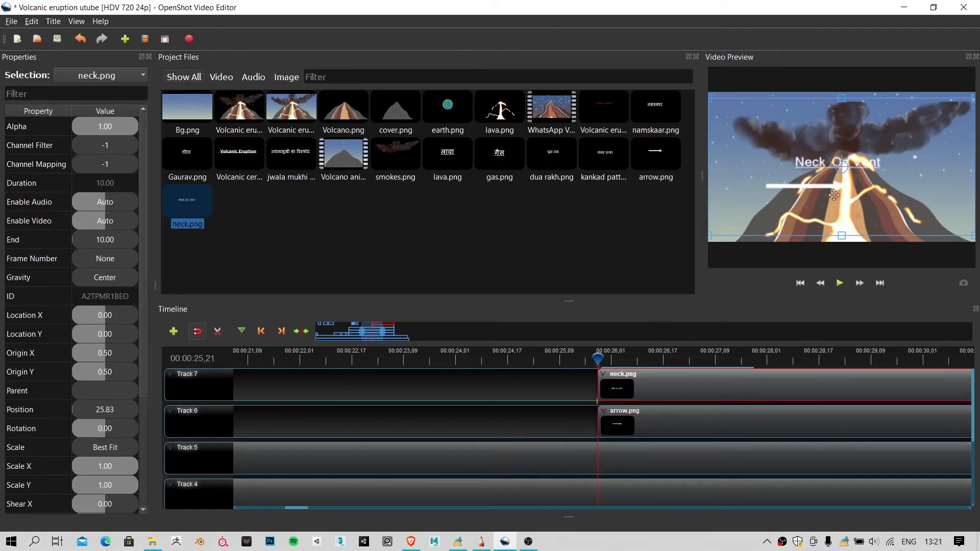
# Step: Move the Neck Or Vent text beside the arrow's tail in the preview, to about Location X -0.31 and Location Y 0.09
pyautogui.moveTo(834, 195); pyautogui.dragTo(751, 190)
pyautogui.scroll(-3, 754, 195)
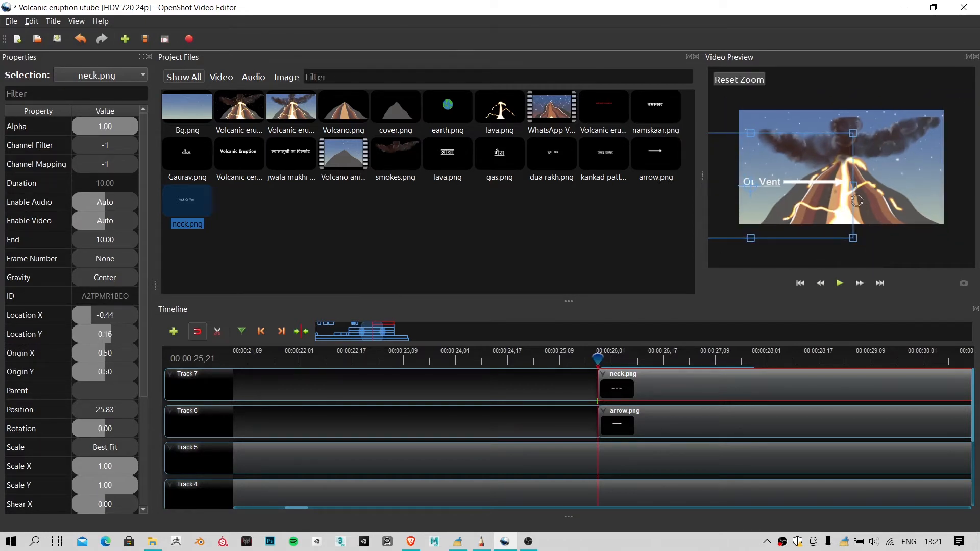
pyautogui.moveTo(773, 172); pyautogui.dragTo(792, 161)
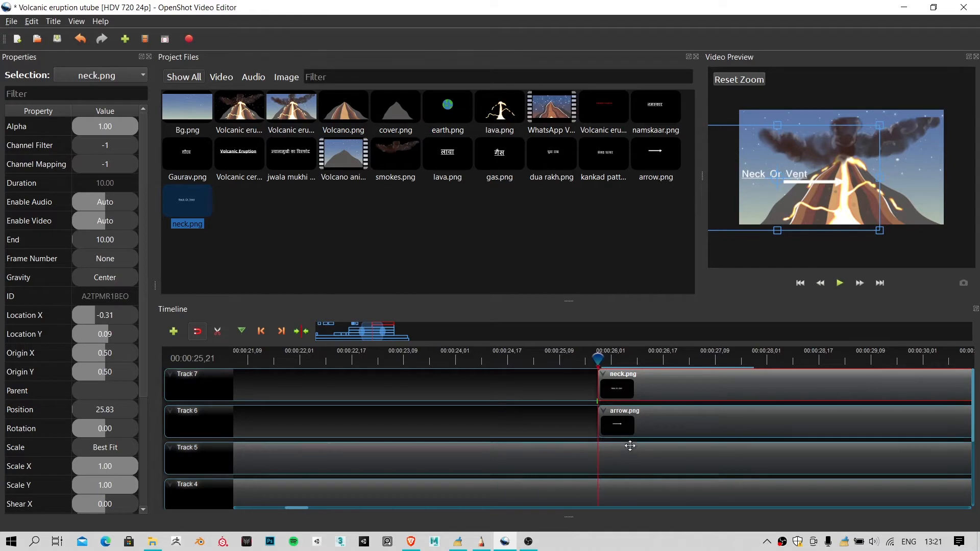
# Step: Shorten the arrow to about Scale X 0.66 and move it between the text and the vent, at about Location X -0.07, Y 0.16
pyautogui.click(634, 425)
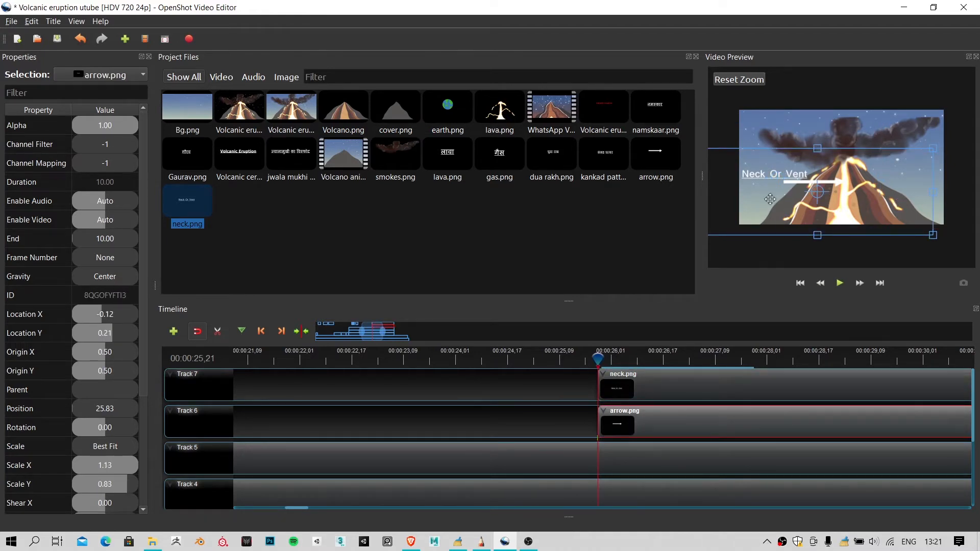
pyautogui.moveTo(927, 189); pyautogui.dragTo(894, 188)
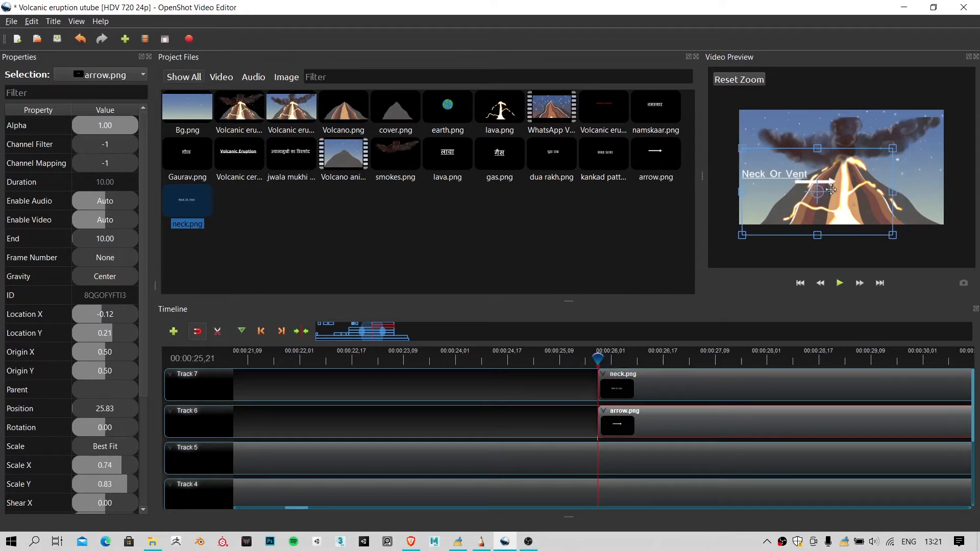
pyautogui.moveTo(833, 190)
pyautogui.mouseDown()
pyautogui.moveTo(850, 181)
pyautogui.moveTo(839, 183)
pyautogui.mouseUp()
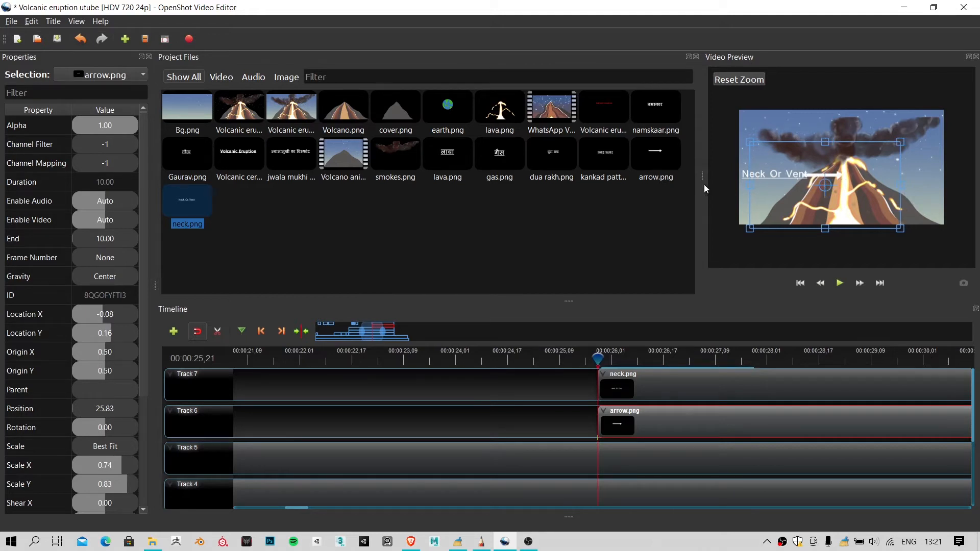
pyautogui.moveTo(750, 185); pyautogui.dragTo(758, 186)
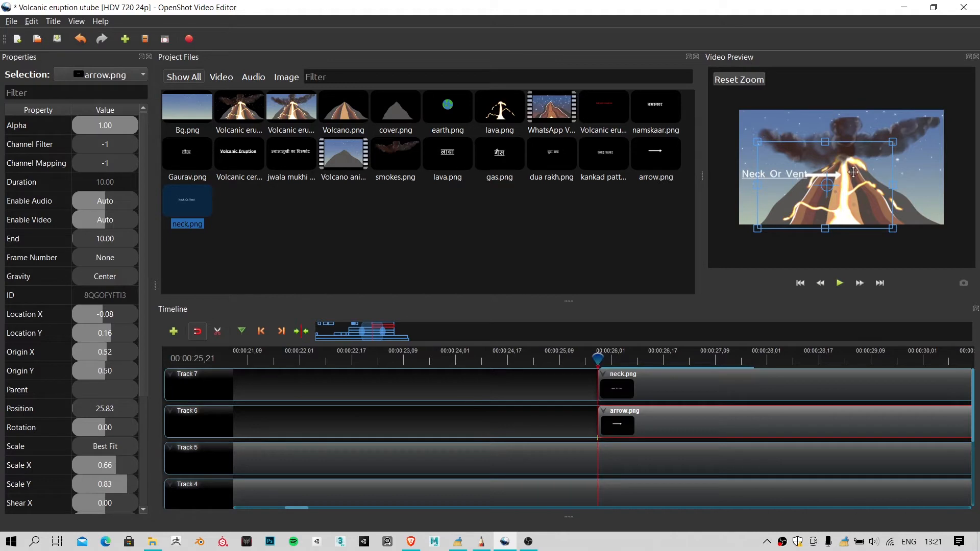
pyautogui.moveTo(853, 172); pyautogui.dragTo(855, 172)
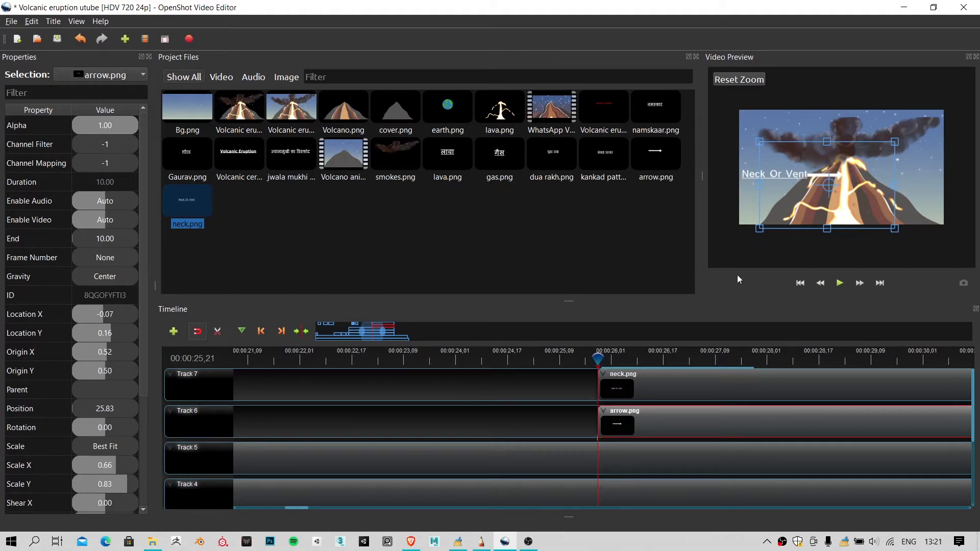
# Step: Deselect the clips and play the scene from shortly before the title to check the label and arrow
pyautogui.click(540, 424)
pyautogui.scroll(-1, 539, 389)
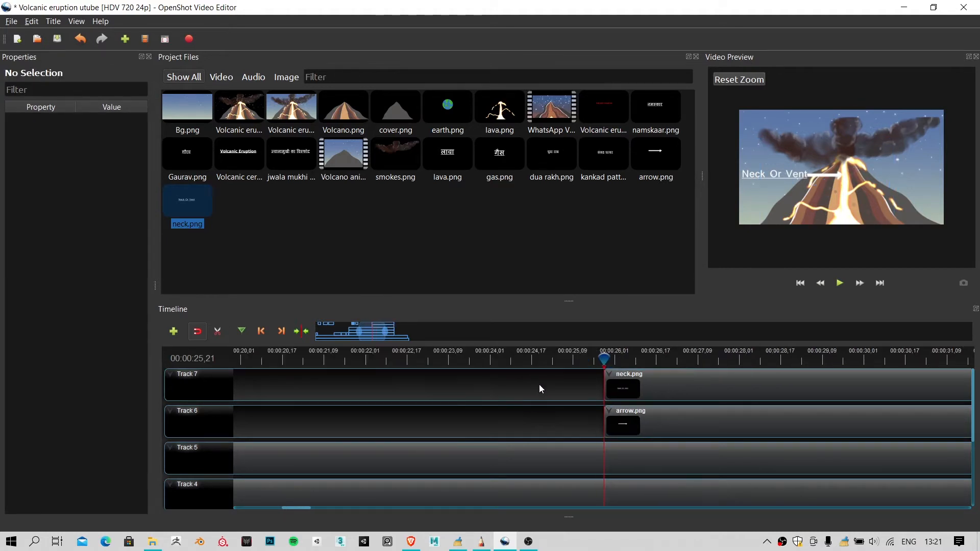
pyautogui.click(526, 358)
pyautogui.press('space')
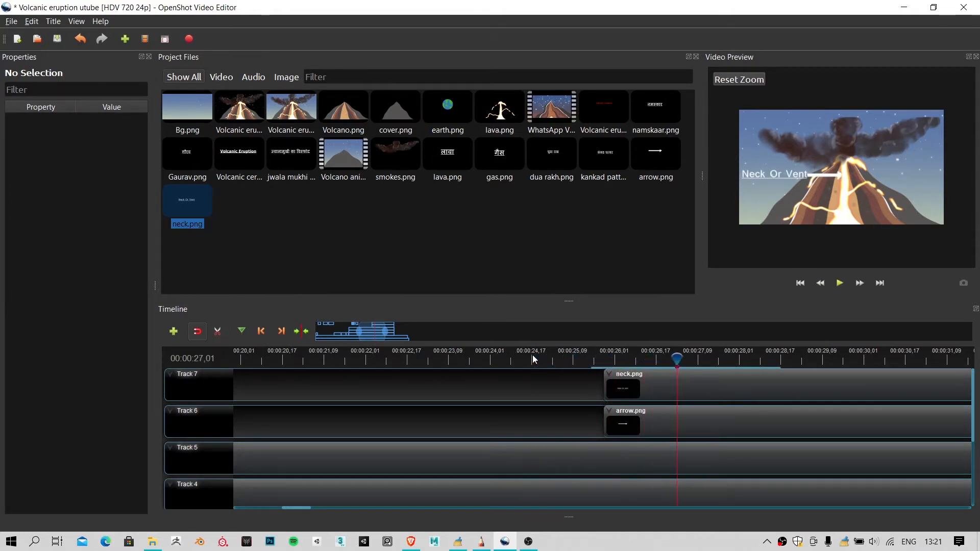
# Step: Move the arrow.png clip's start earlier to position 24.88, checking its timing in playback, and delay the neck.png clip's start to position 26.75
pyautogui.press('space')
pyautogui.click(602, 419)
pyautogui.moveTo(607, 424); pyautogui.dragTo(562, 419)
pyautogui.click(490, 357)
pyautogui.press('space')
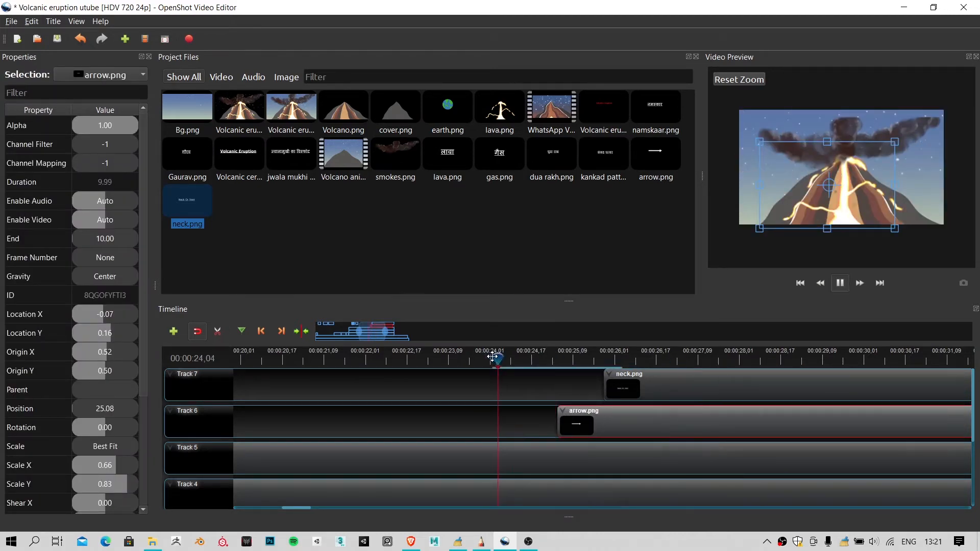
pyautogui.press('space')
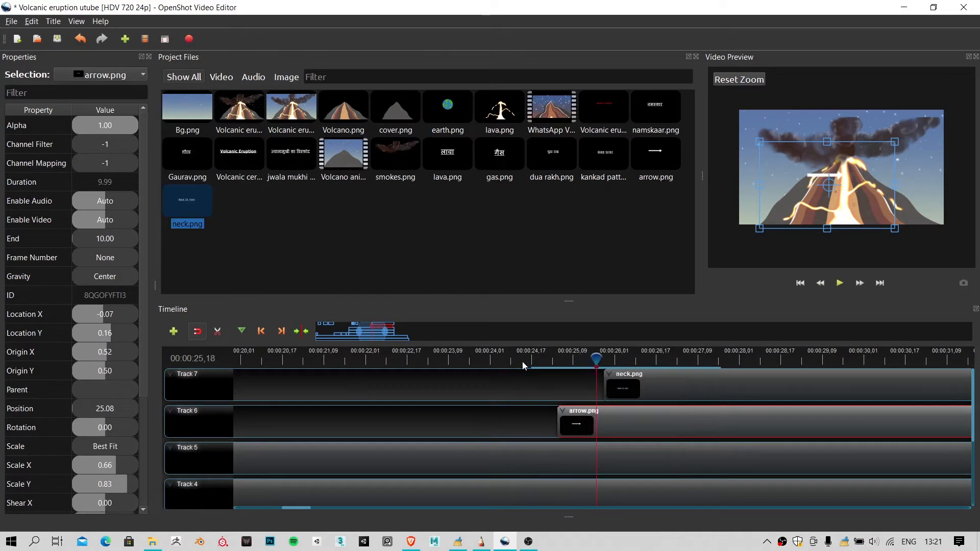
pyautogui.moveTo(603, 423); pyautogui.dragTo(592, 423)
pyautogui.scroll(-3, 592, 422)
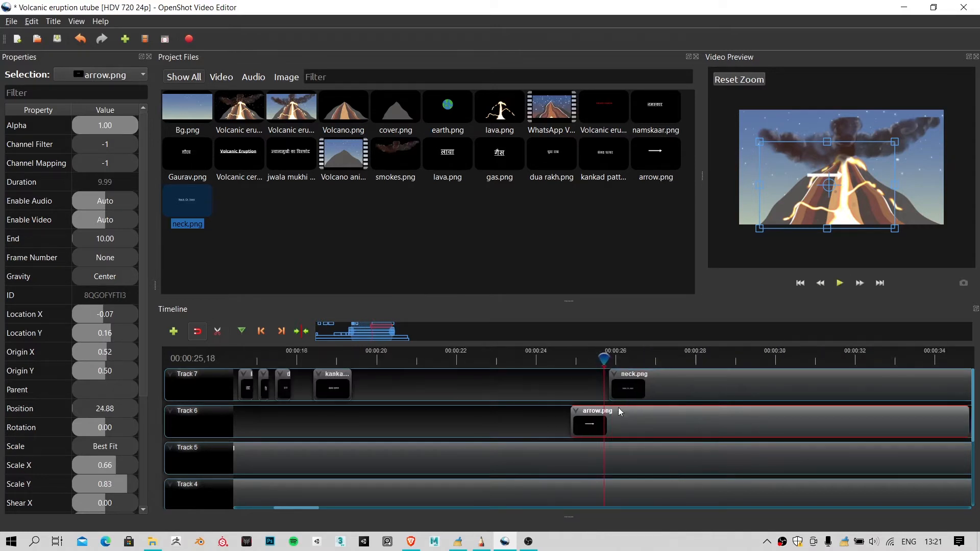
pyautogui.moveTo(615, 384); pyautogui.dragTo(644, 384)
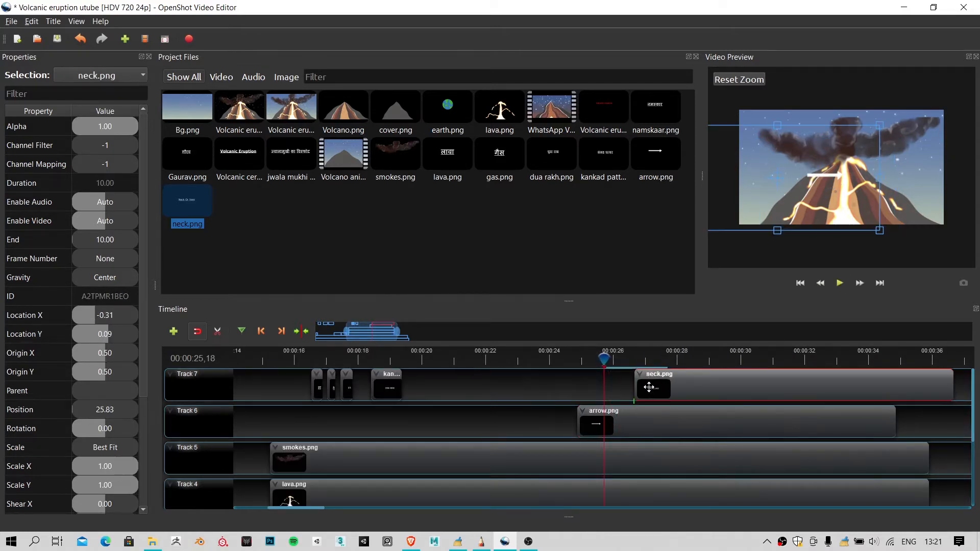
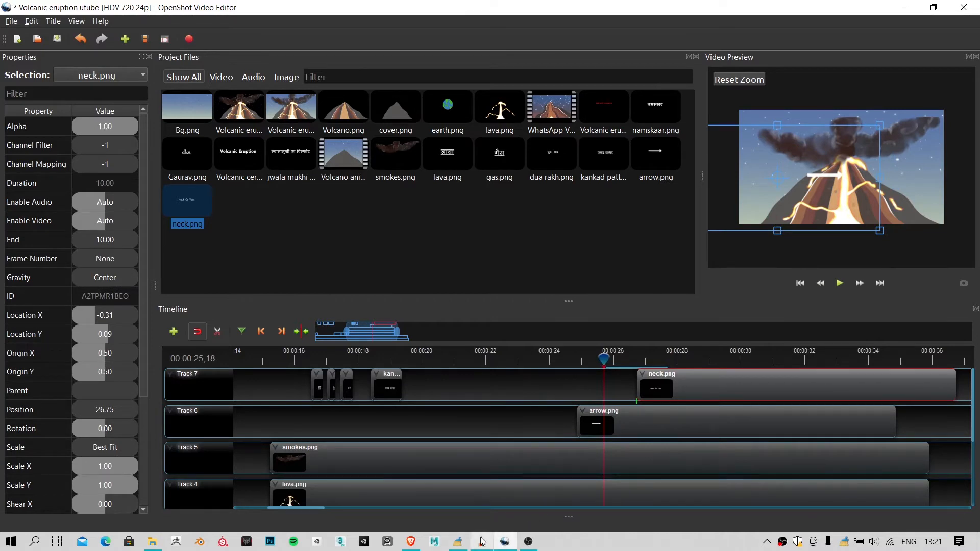
# Step: Switch to the Hindi typing page in the browser, replace its text with "निकास नलिका", and copy it
pyautogui.click(411, 541)
pyautogui.click(218, 295)
pyautogui.hotkey('ctrl', 'a')
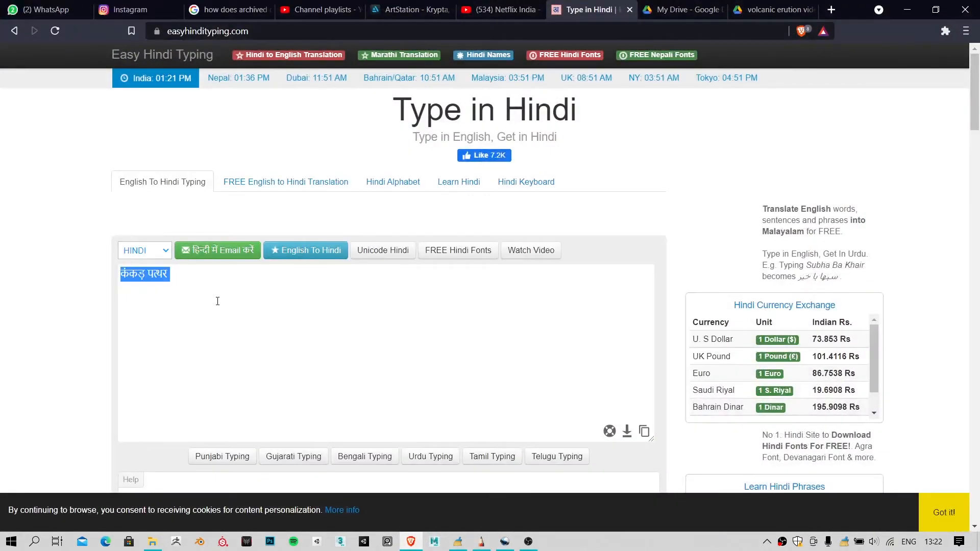
pyautogui.write('ni')
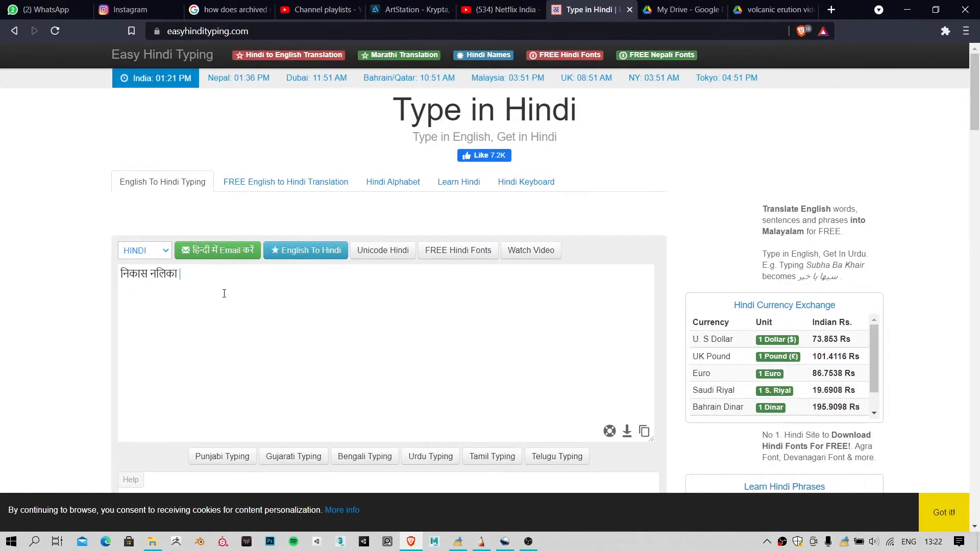
pyautogui.hotkey('ctrl', 'a')
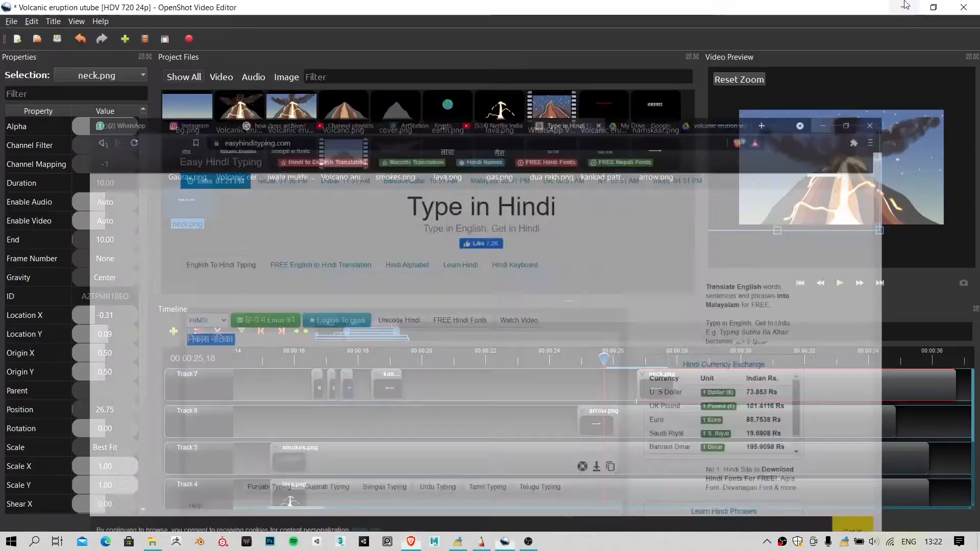
pyautogui.click(907, 9)
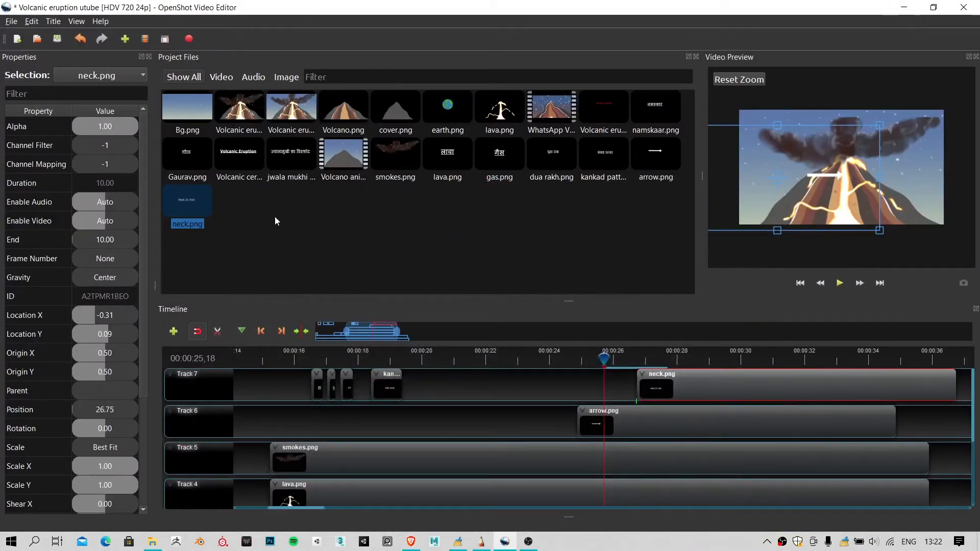
# Step: Switch to SketchBook and show the Background and Layer2 text layer while hiding the Layer6 title
pyautogui.click(481, 541)
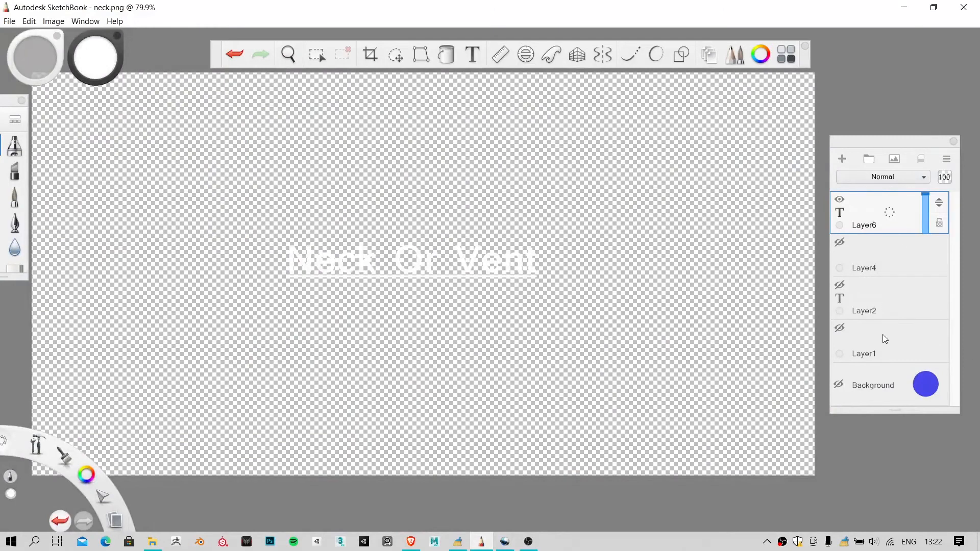
pyautogui.click(839, 384)
pyautogui.click(839, 199)
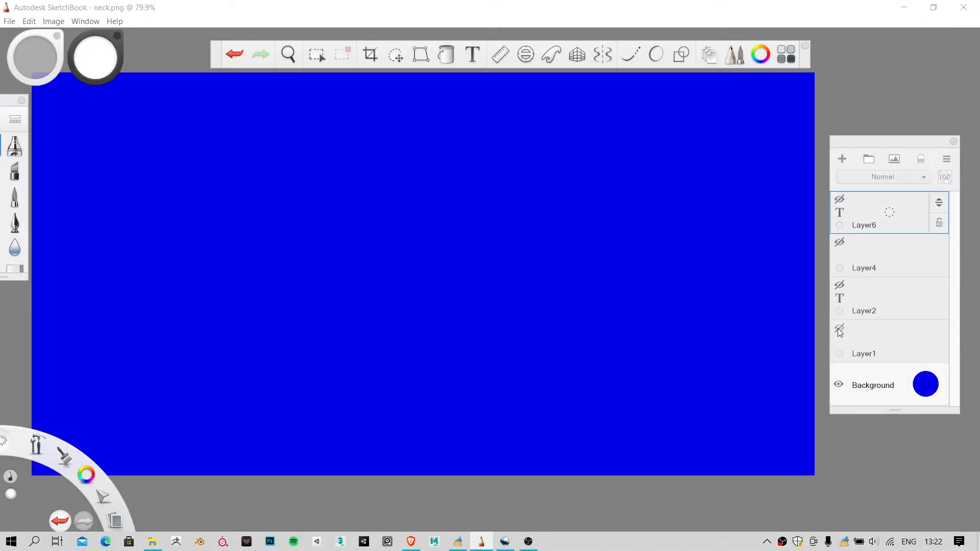
pyautogui.click(839, 286)
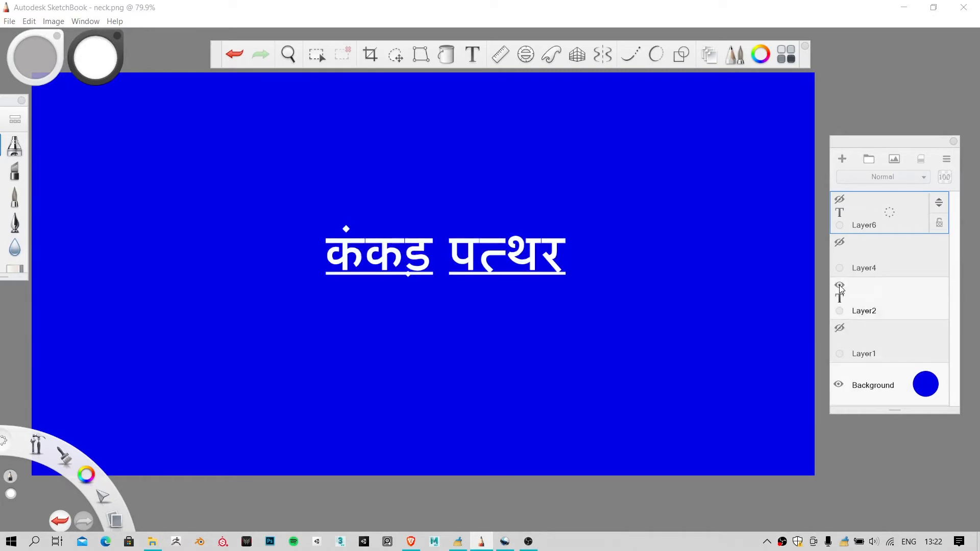
# Step: Replace the Layer2 title text with the copied Hindi words for the neck label
pyautogui.click(876, 297)
pyautogui.click(898, 319)
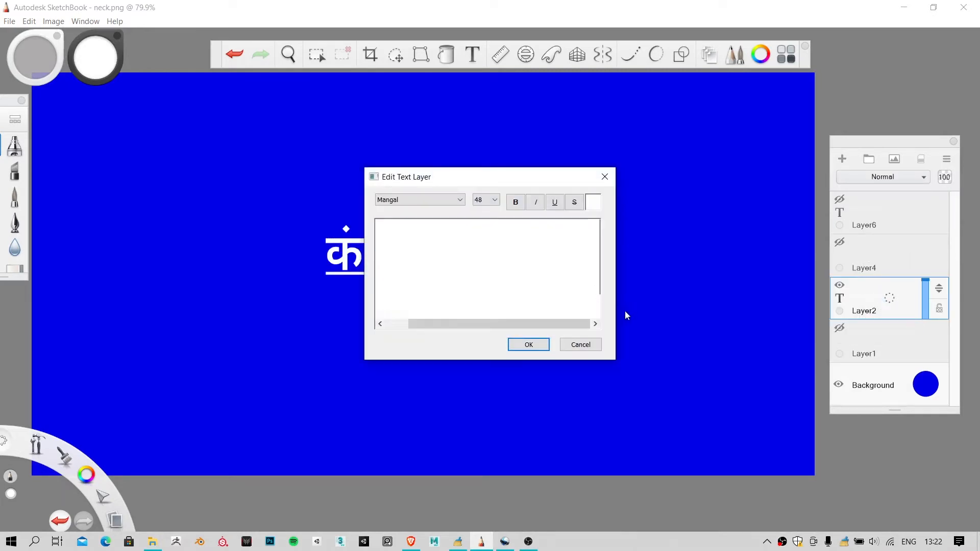
pyautogui.click(529, 347)
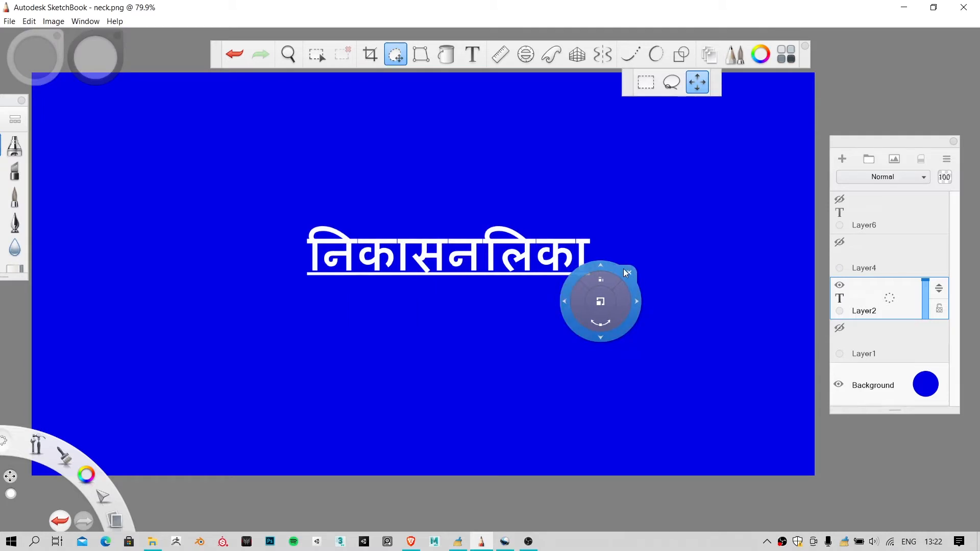
pyautogui.click(629, 273)
# Step: Edit the Layer2 text to add a space between the two words, so it reads "निकास नलिका"
pyautogui.click(860, 292)
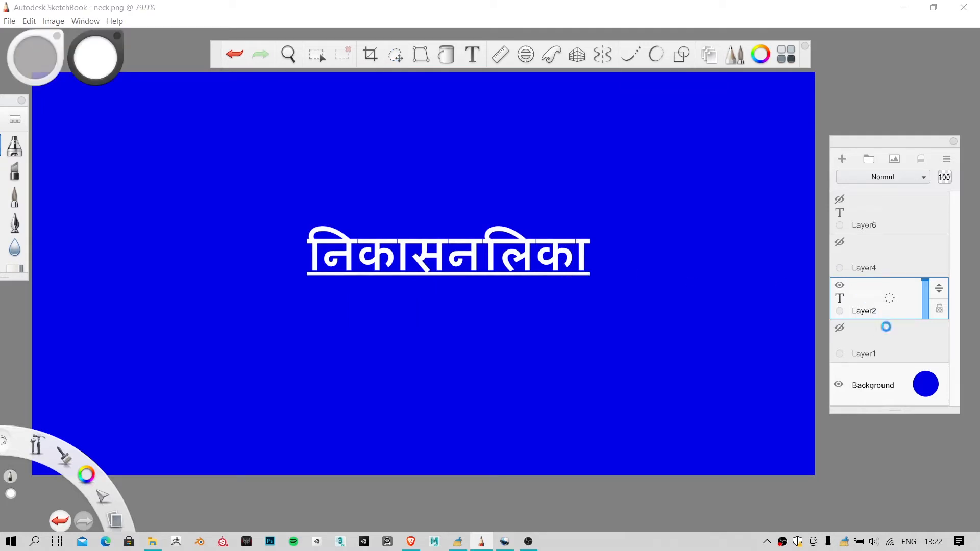
pyautogui.click(887, 324)
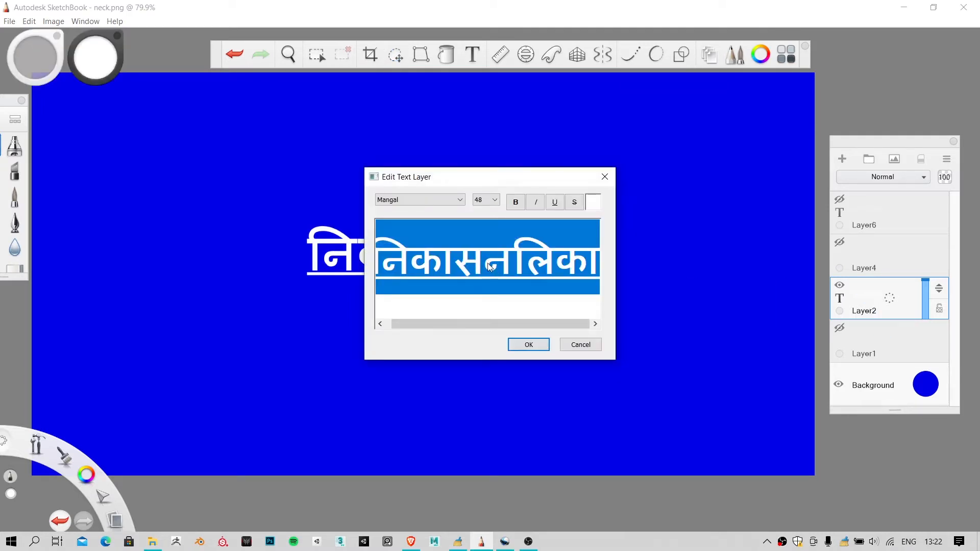
pyautogui.click(488, 266)
pyautogui.click(529, 344)
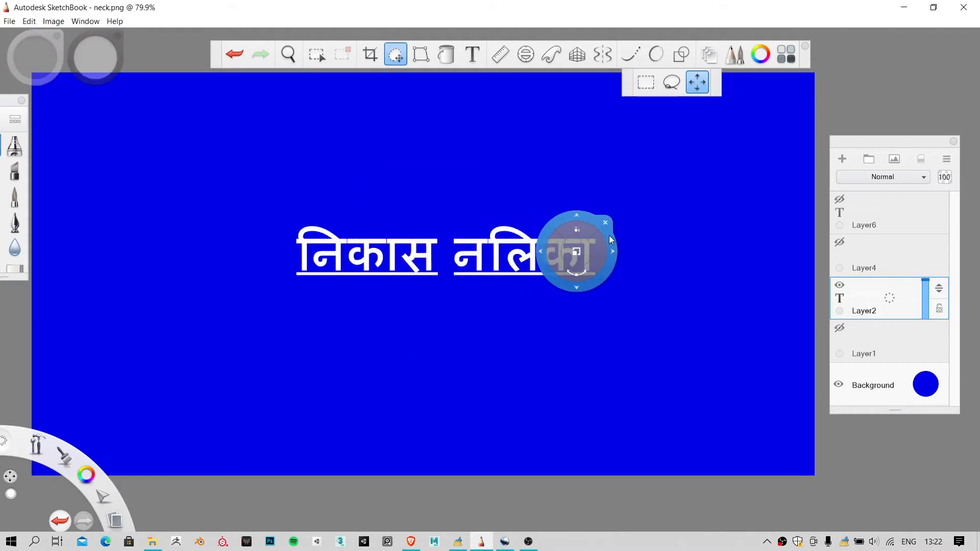
pyautogui.click(605, 222)
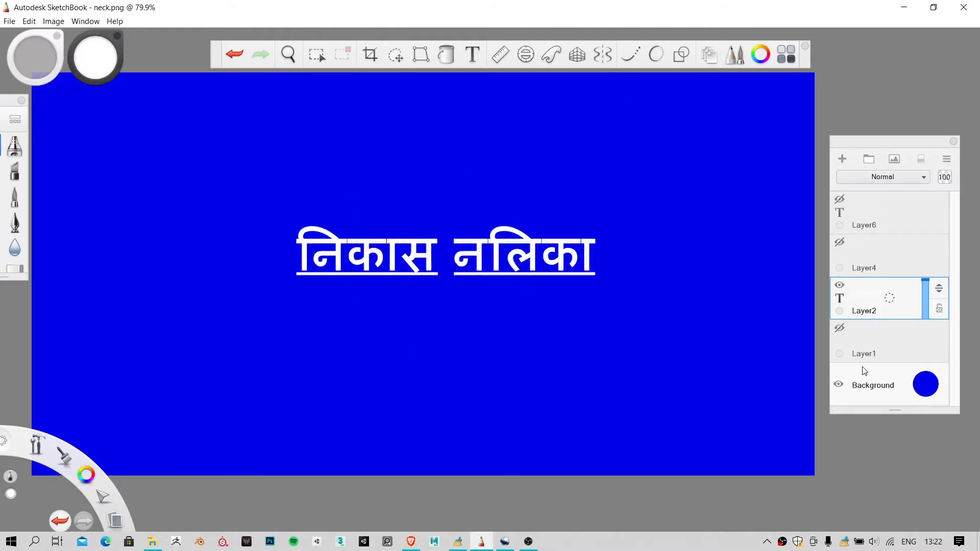
# Step: Hide the Background layer and save a copy of the title in the text folder as a PNG file under a new name
pyautogui.click(839, 384)
pyautogui.click(10, 21)
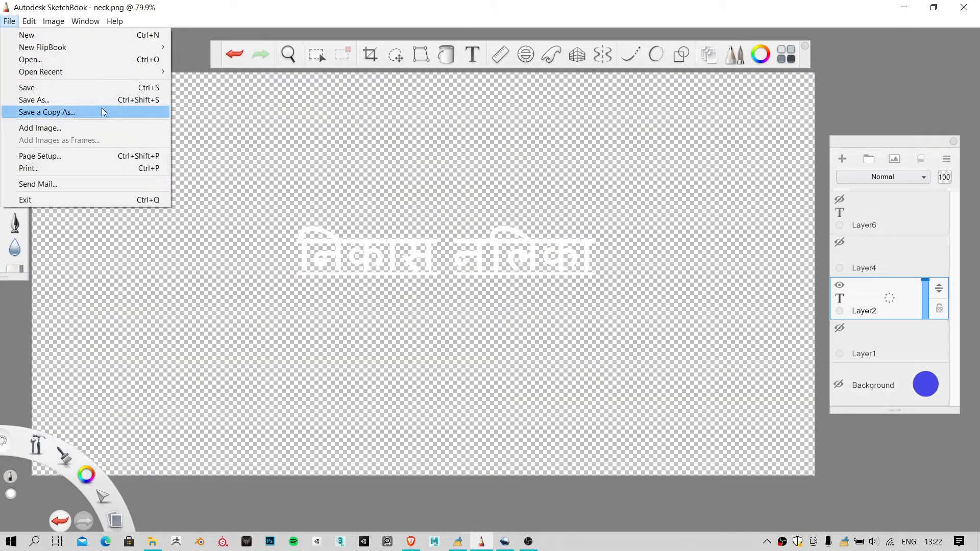
pyautogui.click(103, 112)
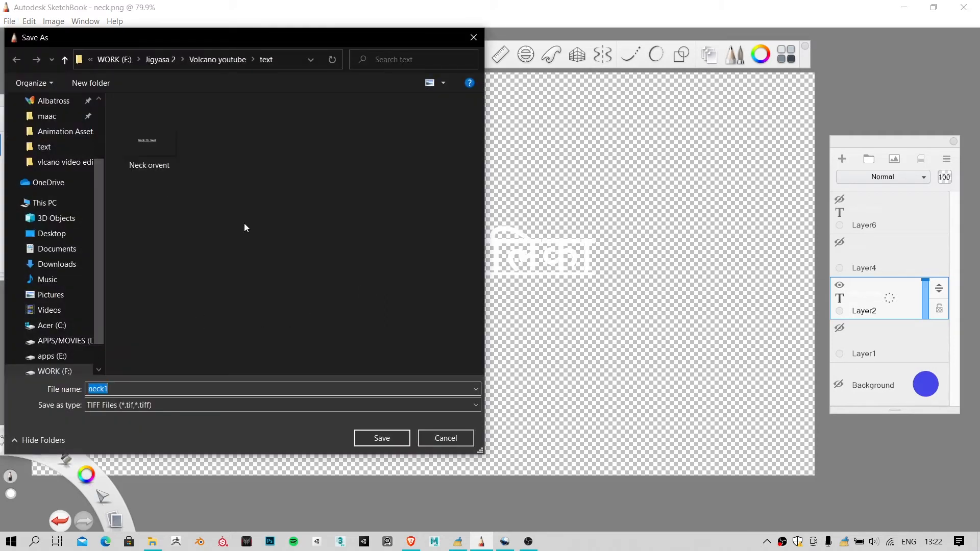
pyautogui.click(157, 406)
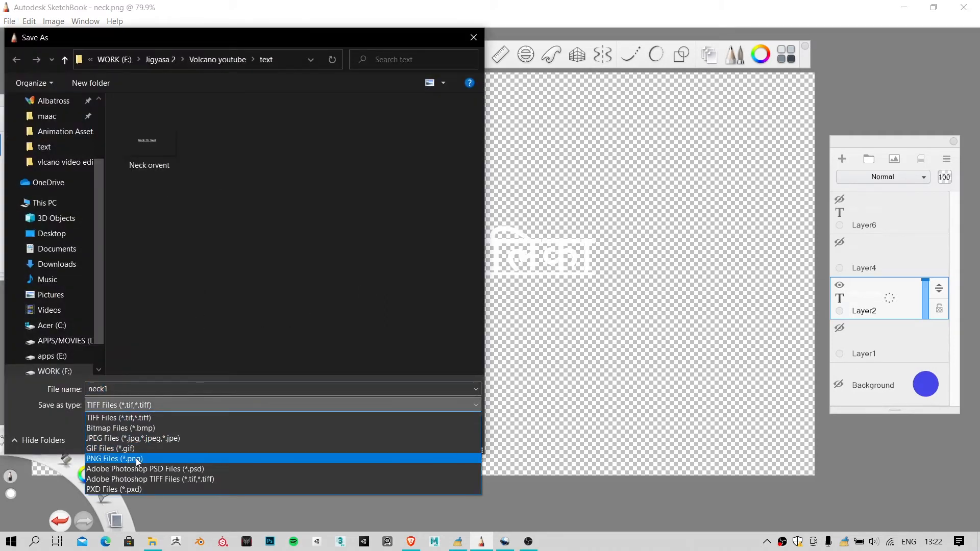
pyautogui.click(143, 455)
pyautogui.doubleClick(141, 389)
pyautogui.write('no')
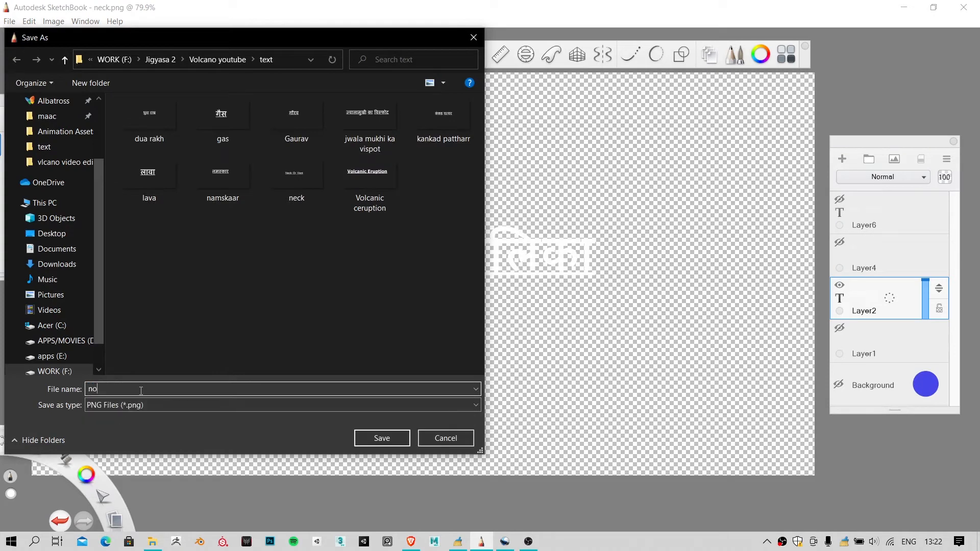
# Step: Save the Hindi text layer as a PNG named "nikas nalika" in the text folder, accepting merged layers
pyautogui.press('BackSpace')
pyautogui.write('ikas nalika')
pyautogui.click(382, 438)
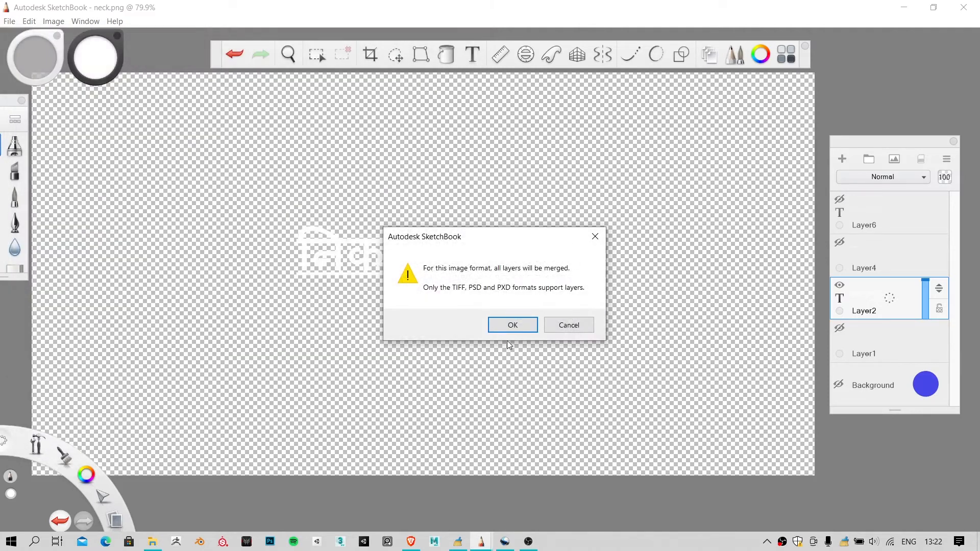
pyautogui.click(512, 325)
# Step: Switch to OpenShot Video Editor and import the nikas nalika image into the project files
pyautogui.hotkey('alt', 'Tab')
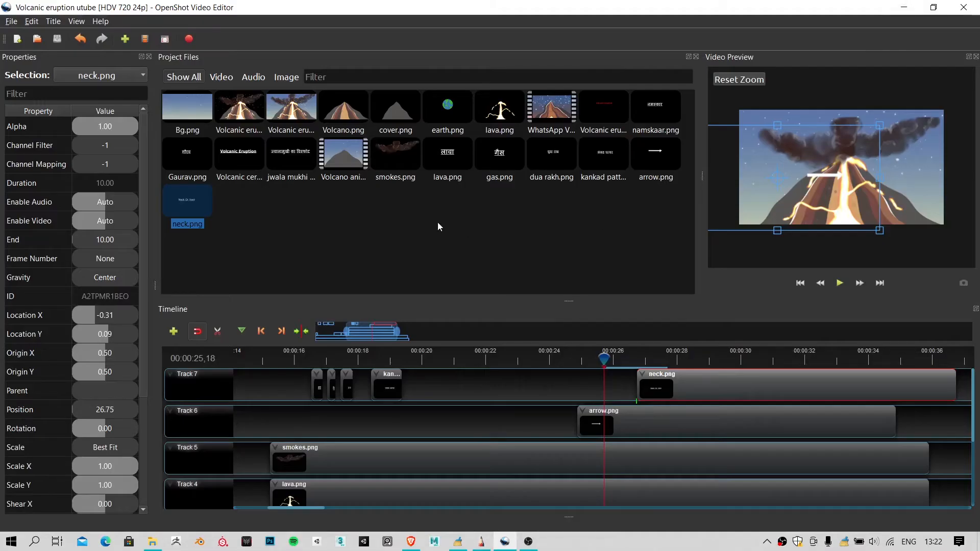
pyautogui.rightClick(437, 222)
pyautogui.click(458, 235)
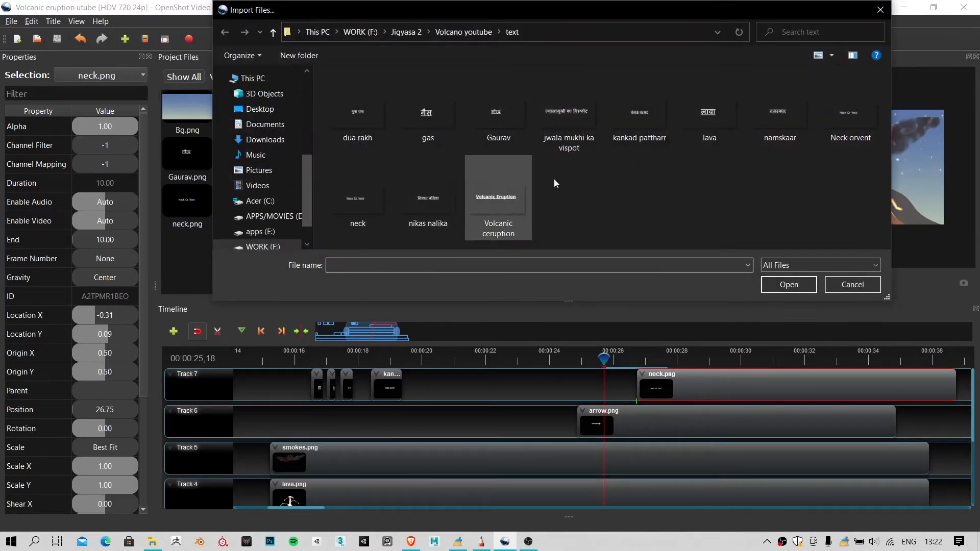
pyautogui.click(433, 199)
pyautogui.doubleClick(434, 198)
# Step: Place nikas nalika.png on Track 7 above the start of arrow.png, shortened to 1.28 s, and preview its timing
pyautogui.moveTo(238, 201); pyautogui.dragTo(246, 423)
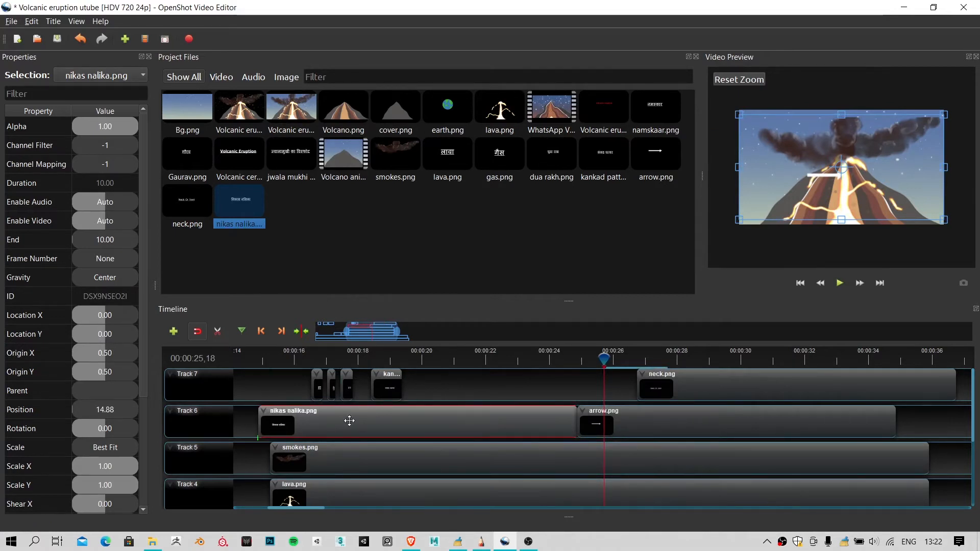
pyautogui.moveTo(349, 420); pyautogui.dragTo(606, 392)
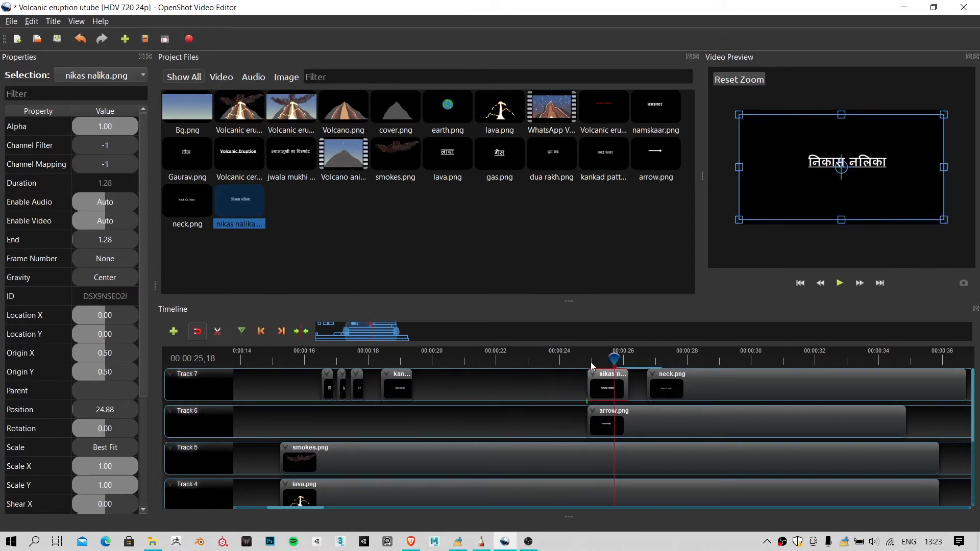
pyautogui.click(582, 363)
pyautogui.press('space')
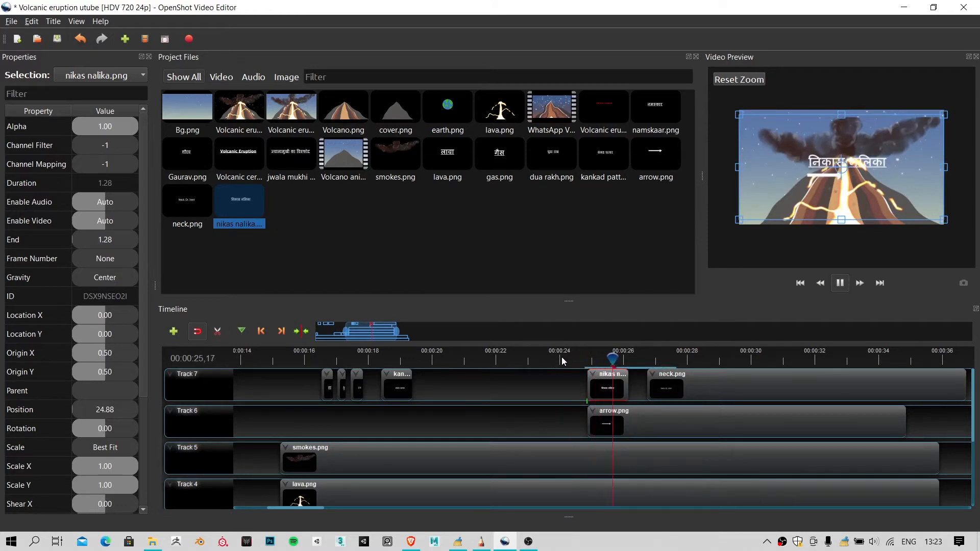
pyautogui.press('space')
# Step: Shift the nikas nalika.png clip to start at 25.21 s on Track 7 and play back the section
pyautogui.moveTo(609, 389); pyautogui.dragTo(620, 389)
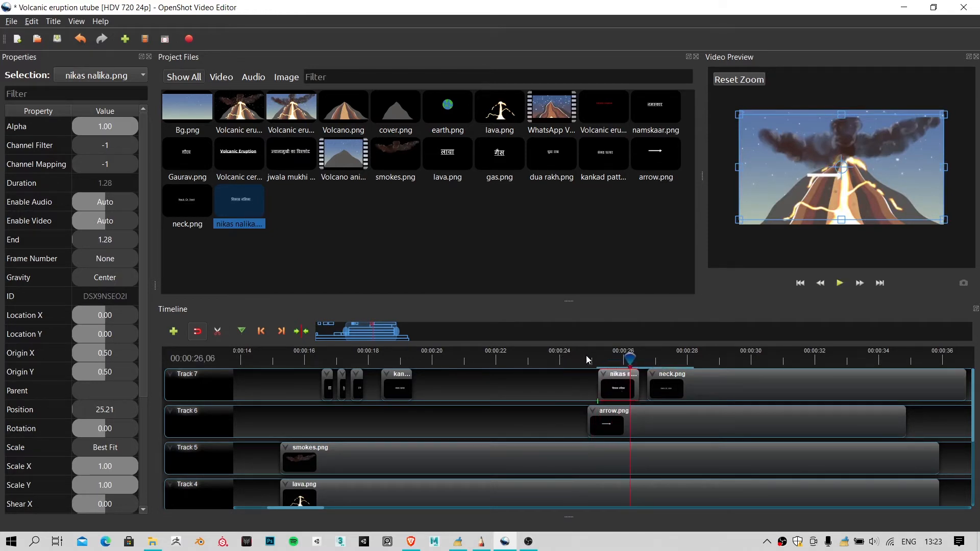
pyautogui.click(585, 360)
pyautogui.press('space')
pyautogui.press('space')
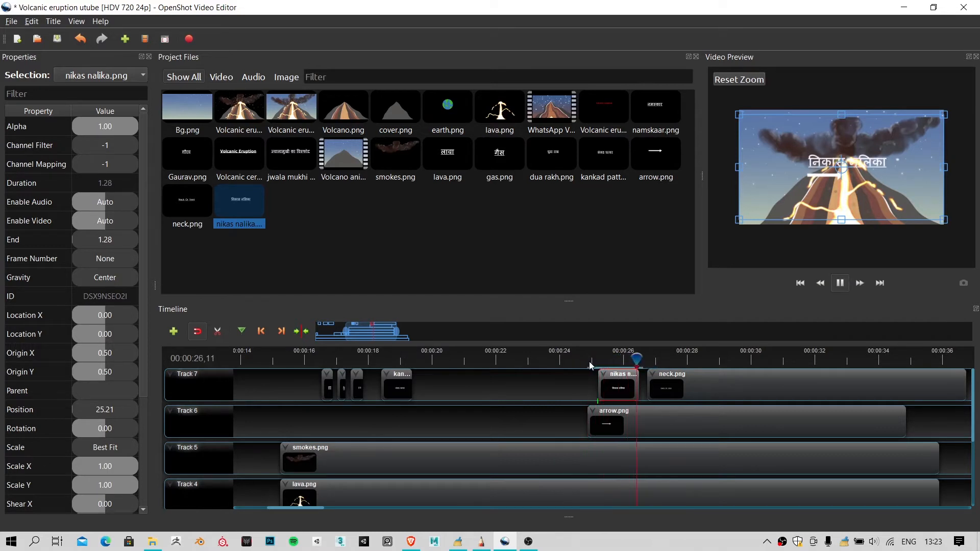
pyautogui.press('space')
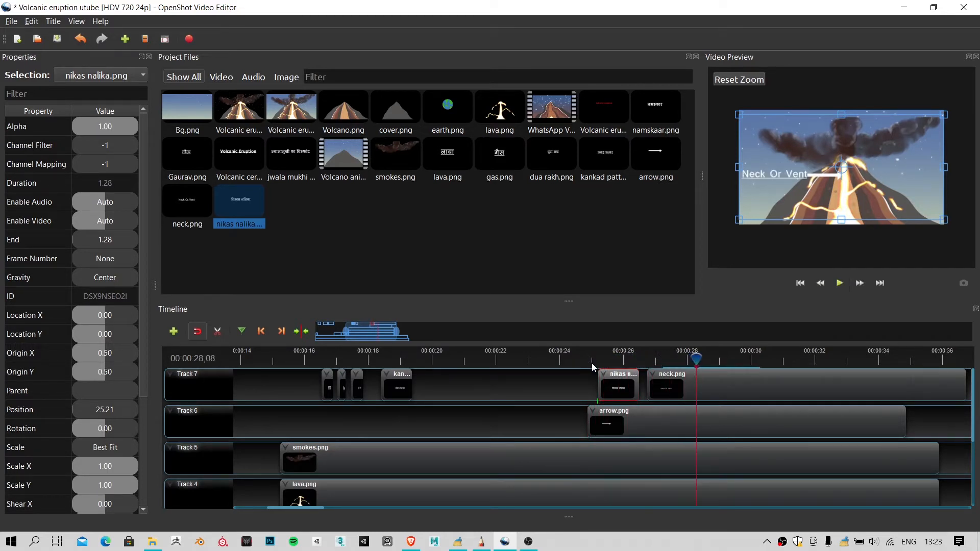
# Step: Move the arrow.png clip on Track 6 to start at 25.21 s, aligned with the nikas nalika.png clip
pyautogui.scroll(4, 614, 425)
pyautogui.moveTo(403, 430); pyautogui.dragTo(414, 429)
pyautogui.click(353, 361)
pyautogui.click(352, 360)
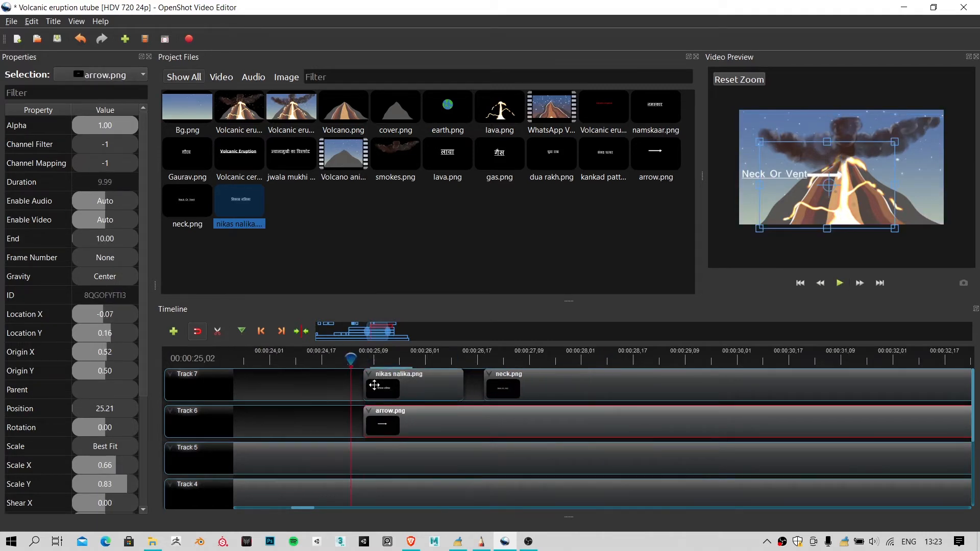
# Step: Scale the nikas nalika.png text to about 0.76 by 0.79 and position it beside the arrow's tail, at about X -0.35, Y 0.11
pyautogui.moveTo(357, 363); pyautogui.dragTo(364, 361)
pyautogui.scroll(3, 376, 402)
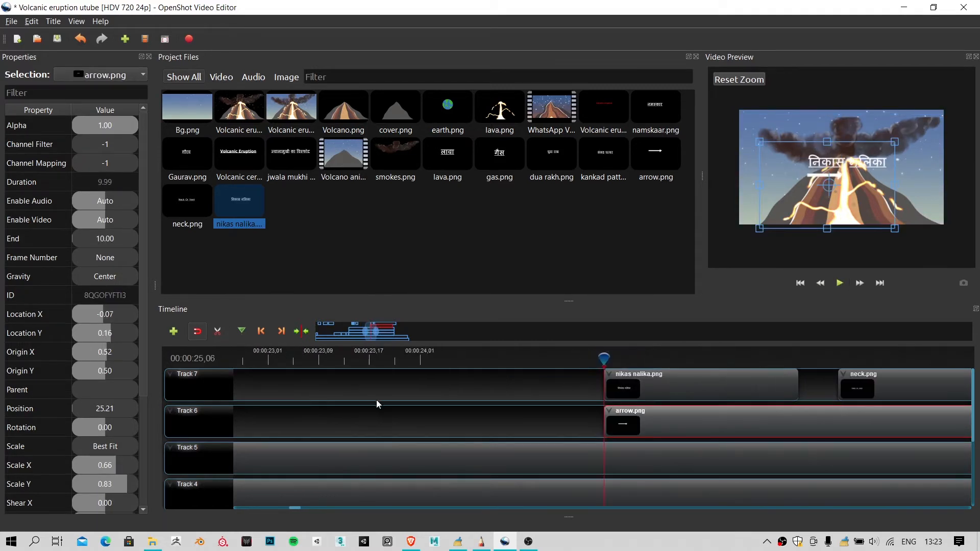
pyautogui.click(637, 390)
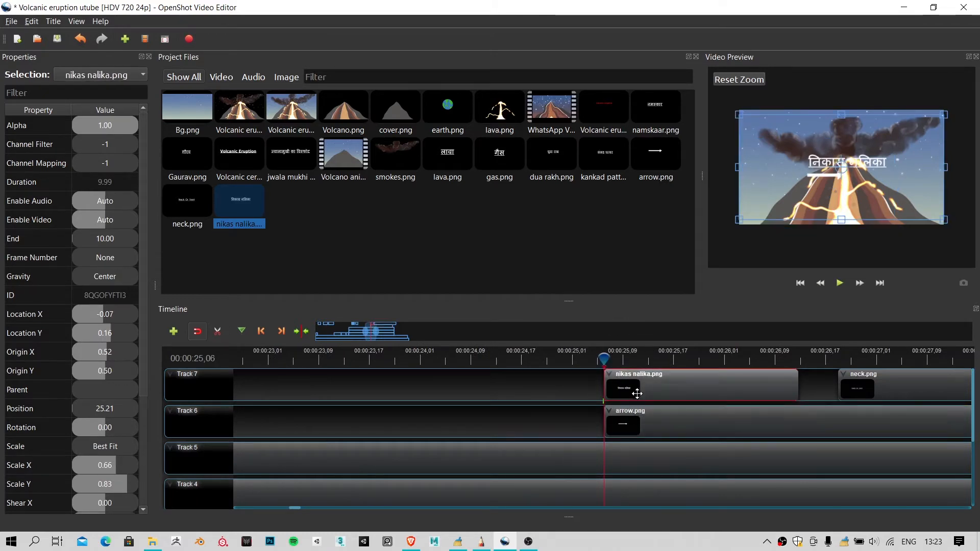
pyautogui.scroll(2, 609, 375)
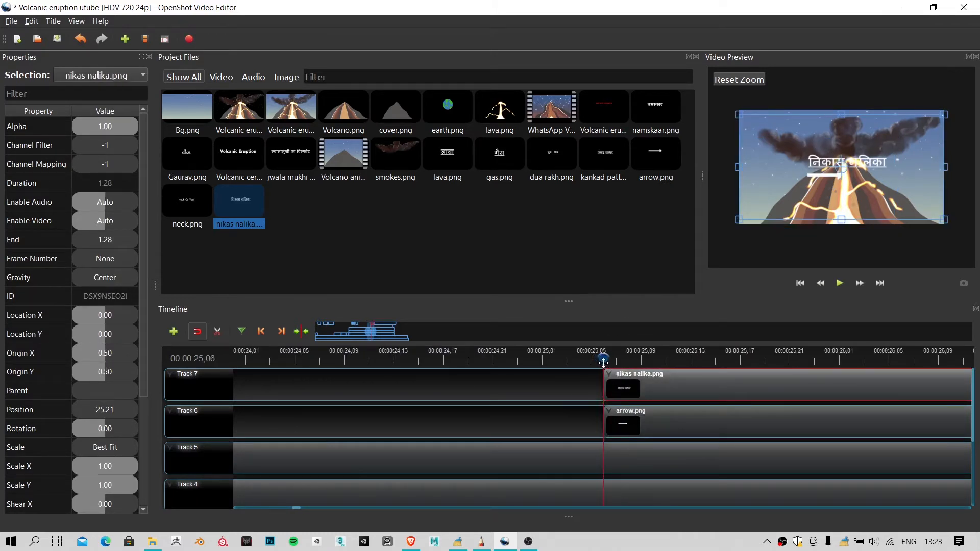
pyautogui.moveTo(845, 162); pyautogui.dragTo(782, 165)
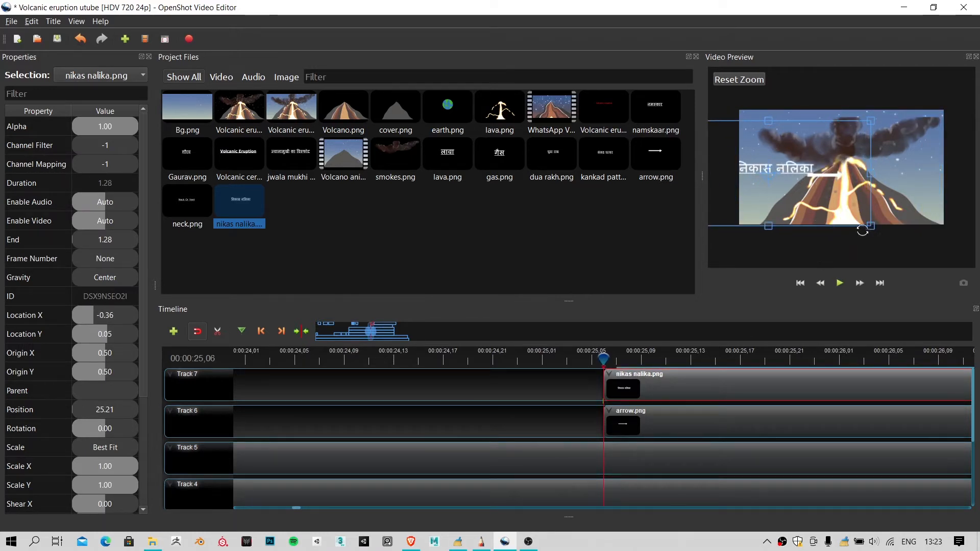
pyautogui.moveTo(870, 226); pyautogui.dragTo(844, 215)
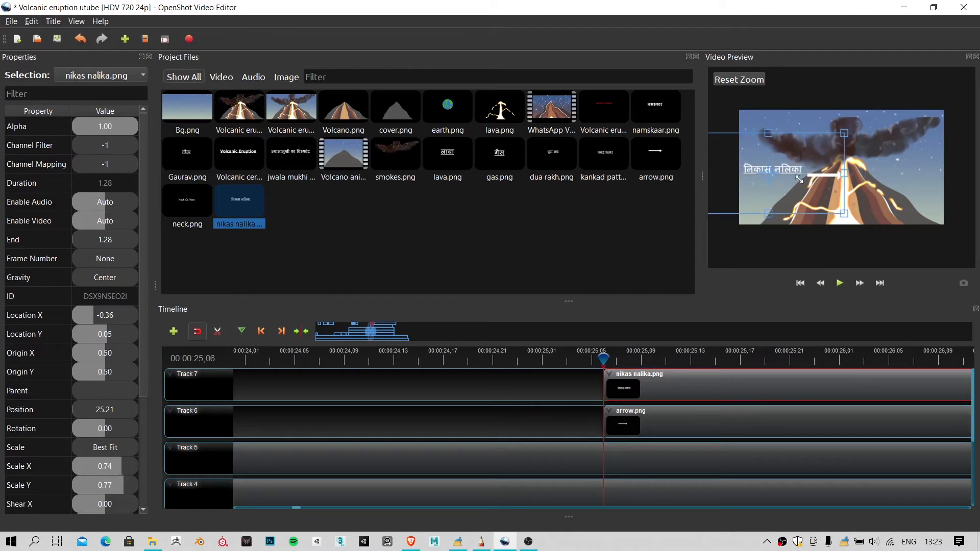
pyautogui.moveTo(800, 178); pyautogui.dragTo(801, 182)
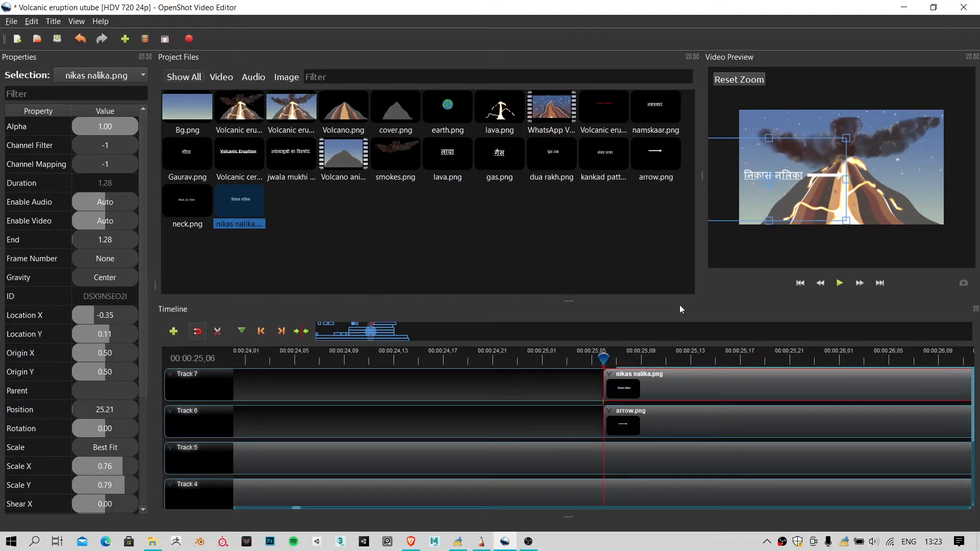
# Step: Play back the section with the nikas nalika and neck labels to check their timing with the arrow
pyautogui.click(487, 413)
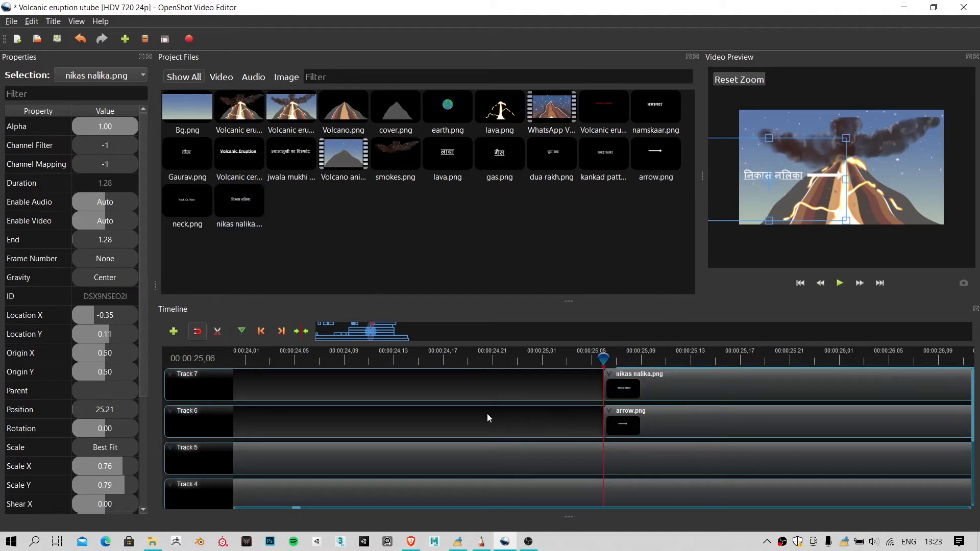
pyautogui.click(558, 360)
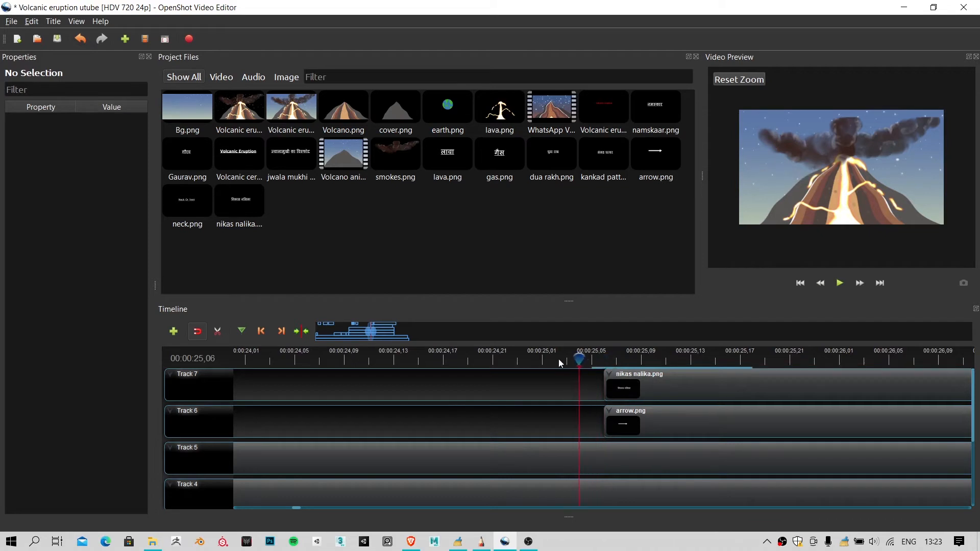
pyautogui.press('space')
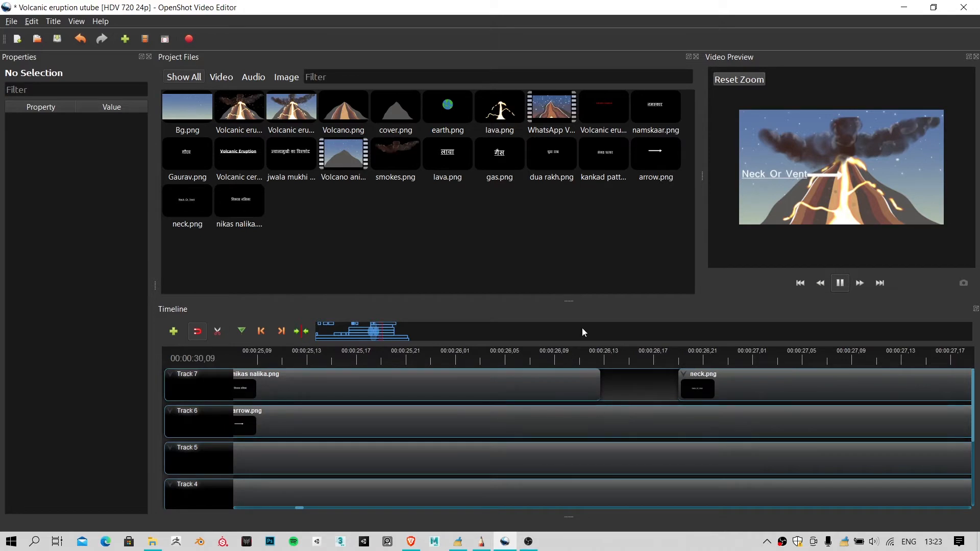
pyautogui.click(597, 357)
pyautogui.click(844, 288)
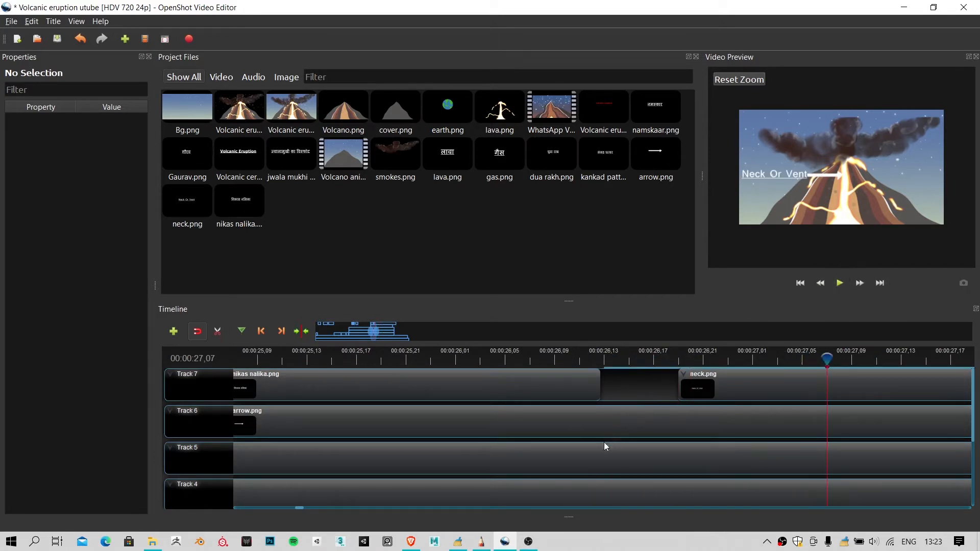
# Step: Shorten the neck.png clip on Track 7 to 2.17 s, ending at 00:00:28,23
pyautogui.scroll(-3, 597, 441)
pyautogui.scroll(-1, 589, 439)
pyautogui.scroll(-3, 591, 443)
pyautogui.scroll(2, 593, 449)
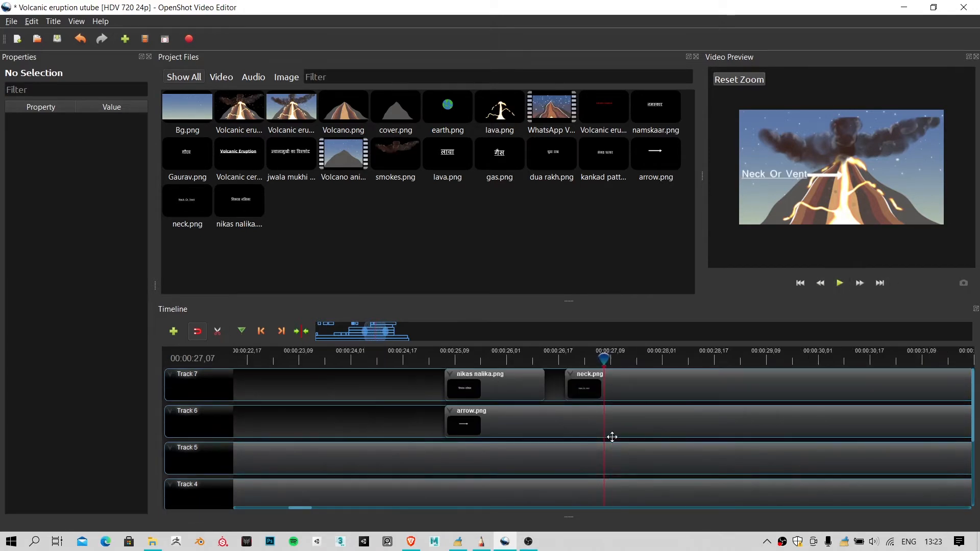
pyautogui.click(694, 358)
pyautogui.scroll(-5, 678, 400)
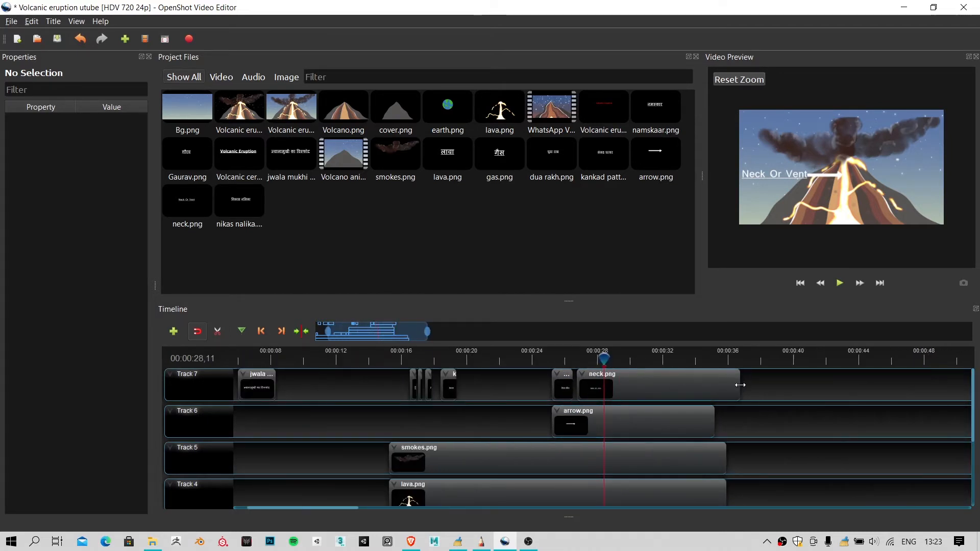
pyautogui.moveTo(739, 384); pyautogui.dragTo(603, 392)
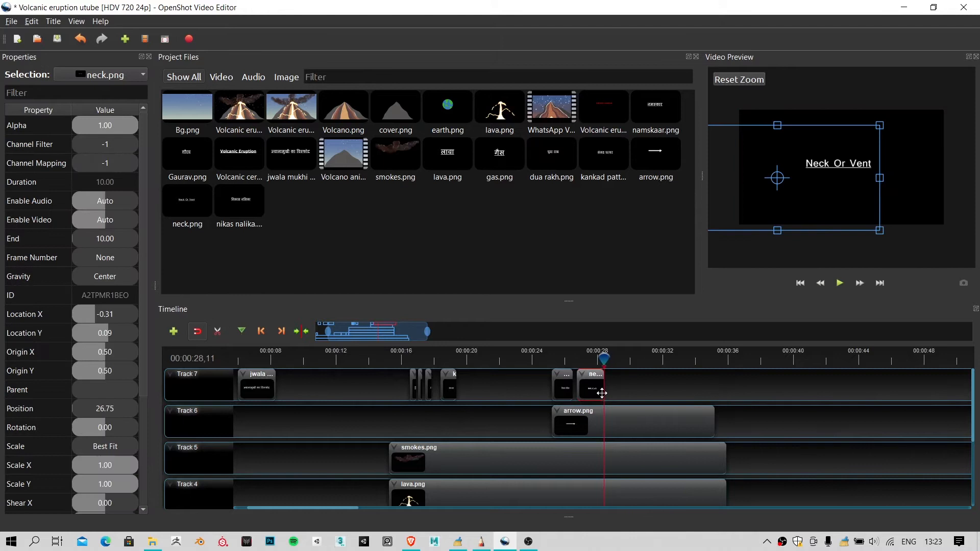
pyautogui.click(584, 357)
pyautogui.press('space')
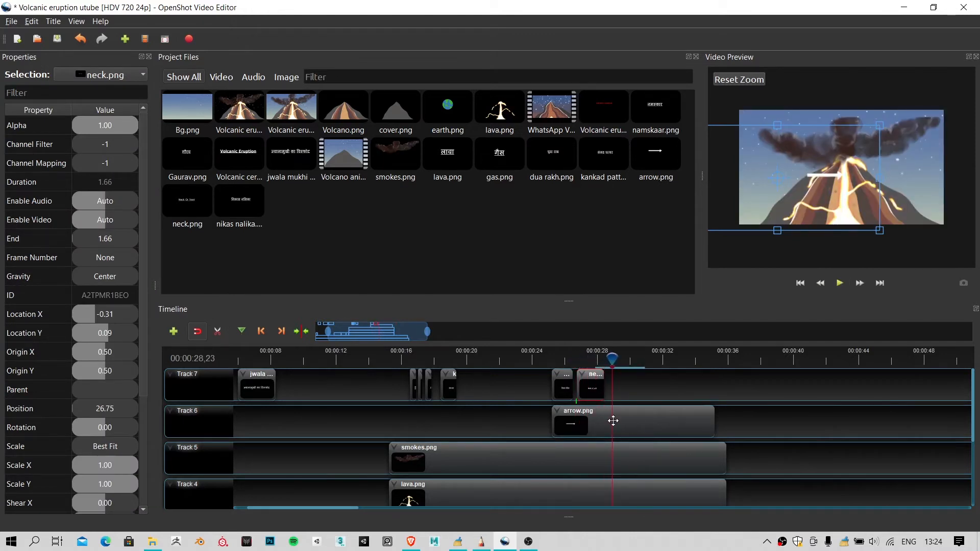
pyautogui.scroll(5, 613, 420)
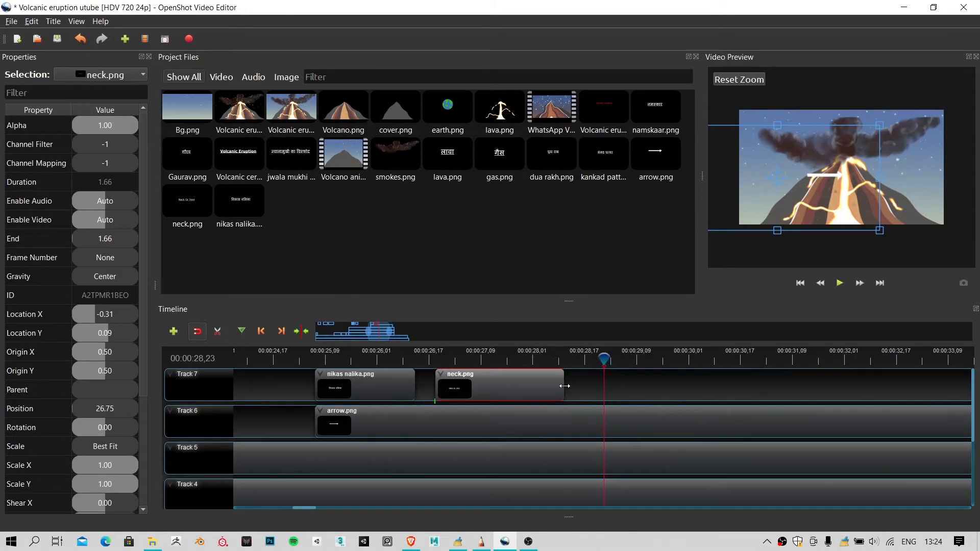
pyautogui.moveTo(564, 386); pyautogui.dragTo(604, 397)
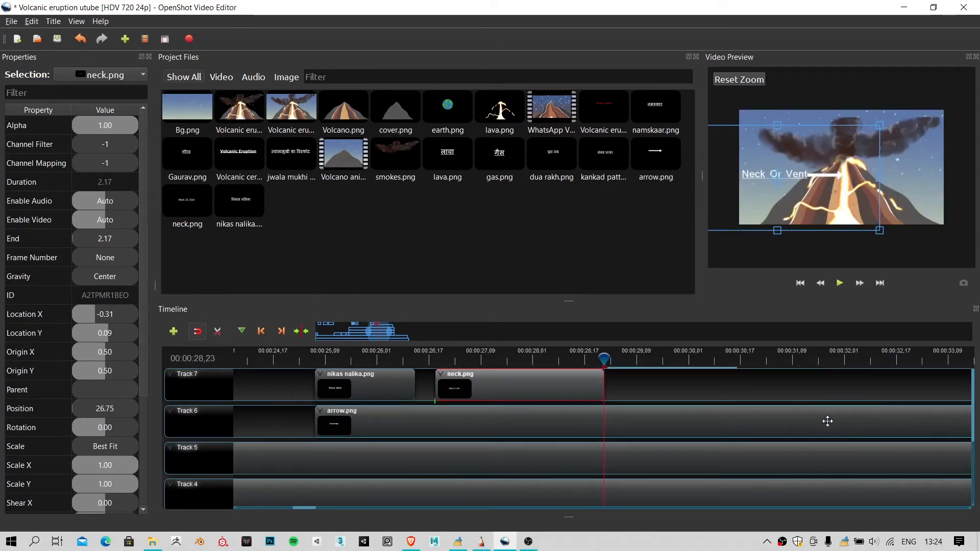
# Step: Trim the arrow.png clip on Track 6 to end with neck.png at 00:00:28,23, and play the section through
pyautogui.click(827, 420)
pyautogui.scroll(-5, 811, 422)
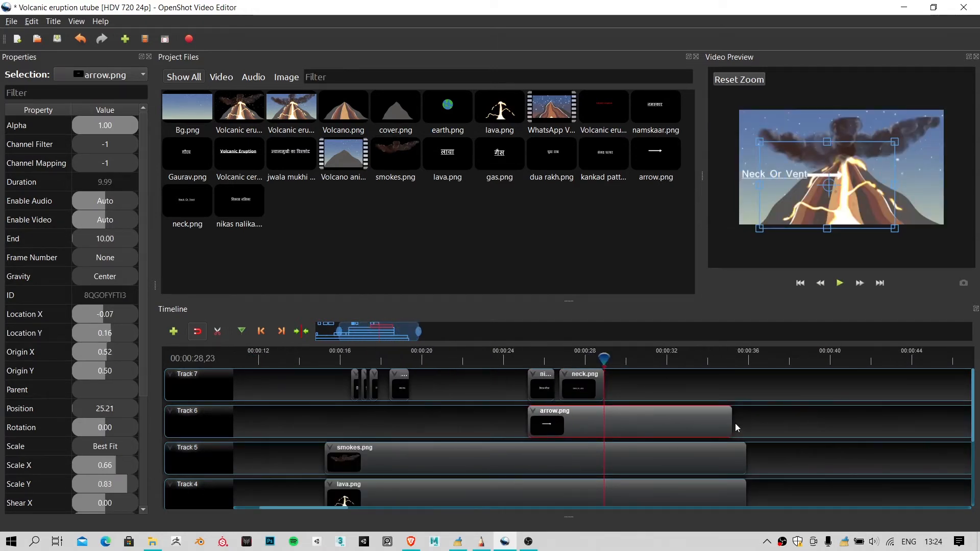
pyautogui.moveTo(733, 428); pyautogui.dragTo(598, 432)
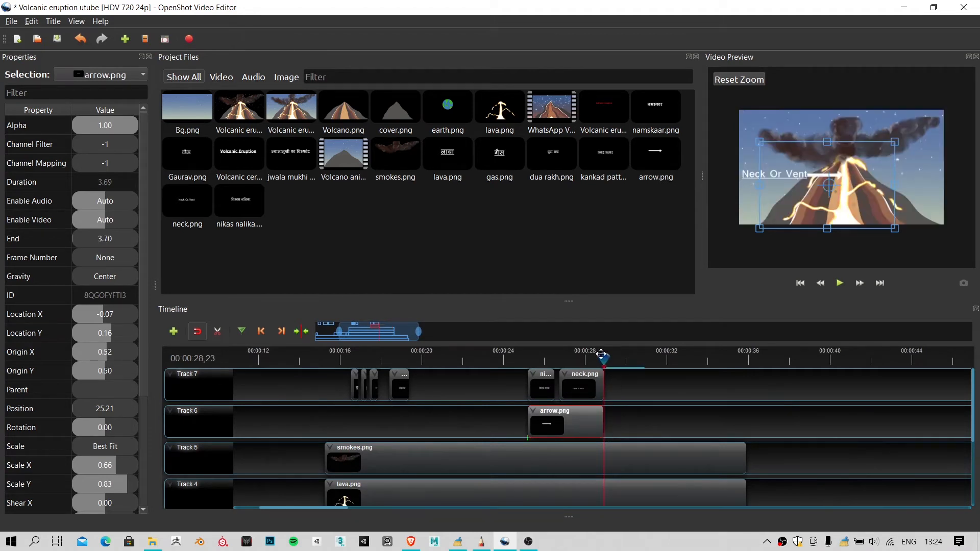
pyautogui.click(549, 360)
pyautogui.press('space')
pyautogui.click(573, 356)
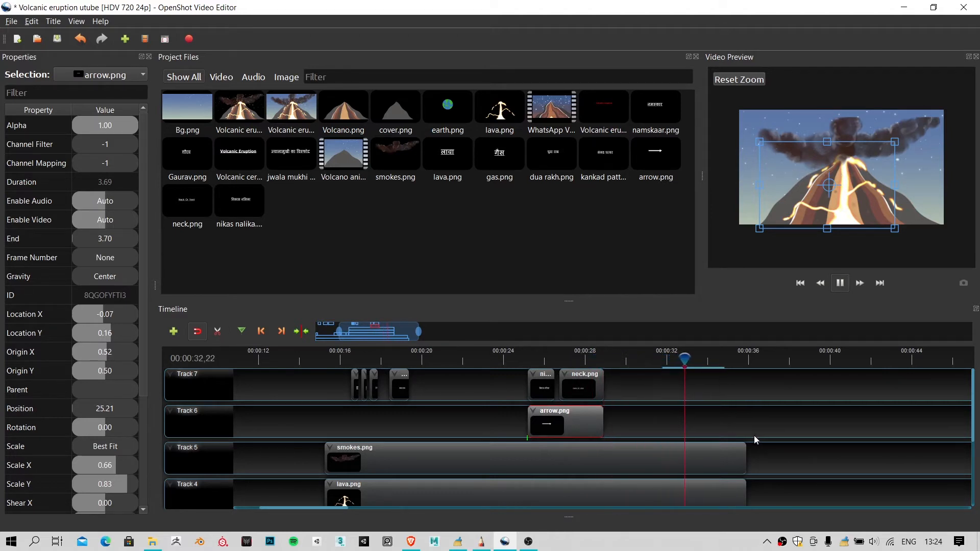
pyautogui.press('space')
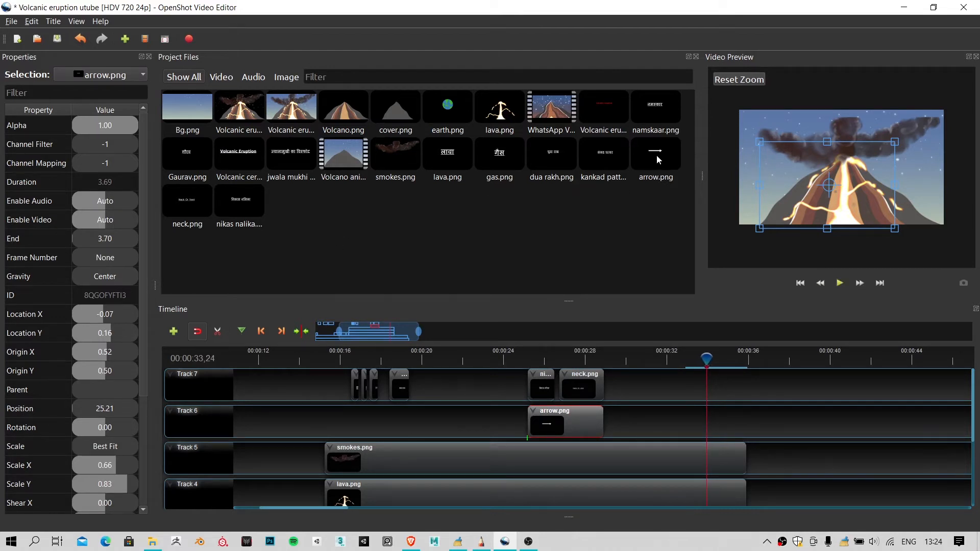
# Step: Add a second arrow.png clip to Track 6, shortened to 1.80 s and starting at 32.71 s
pyautogui.moveTo(659, 160); pyautogui.dragTo(663, 413)
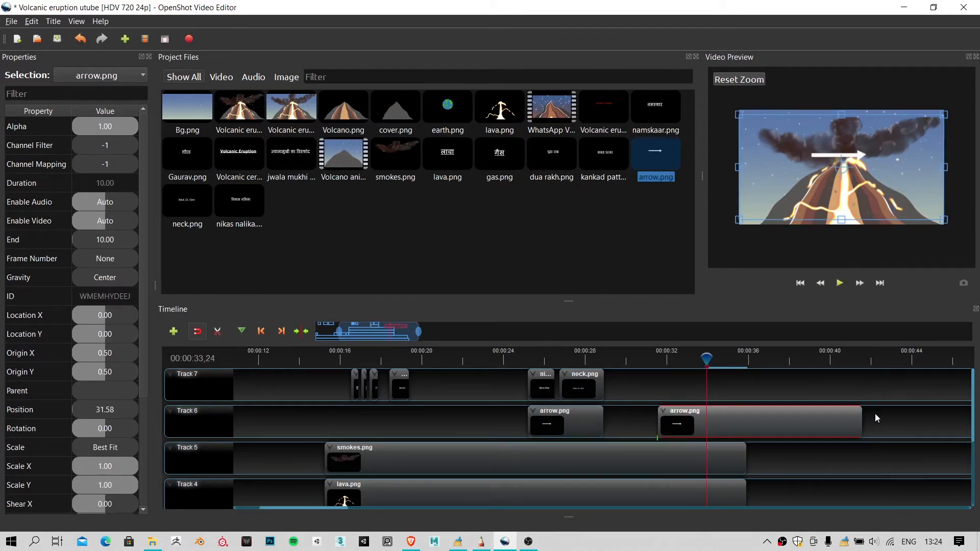
pyautogui.moveTo(860, 414); pyautogui.dragTo(691, 415)
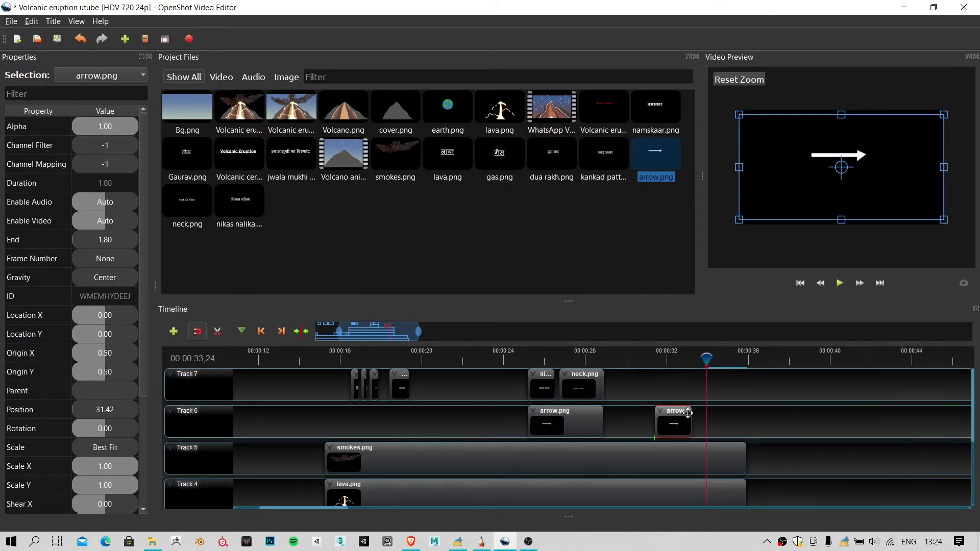
pyautogui.press('space')
pyautogui.click(648, 358)
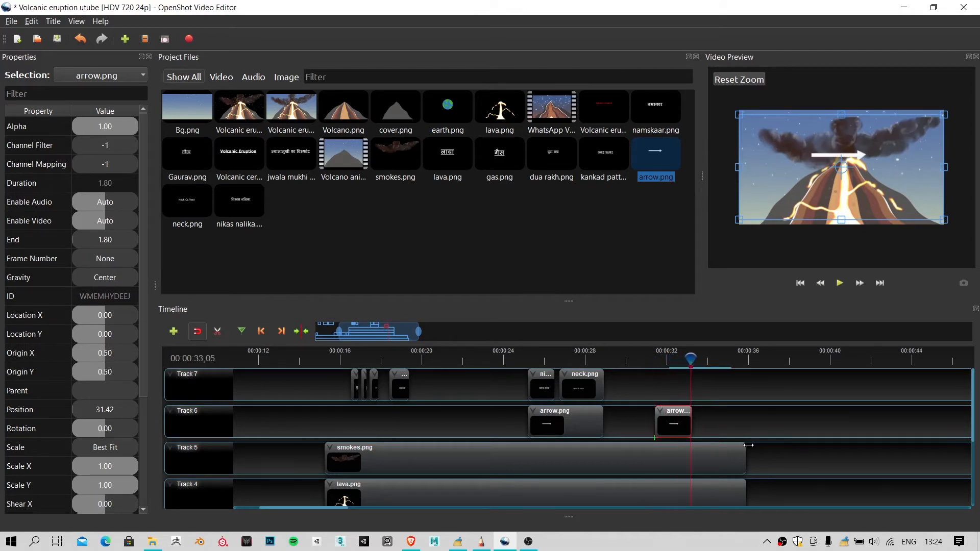
pyautogui.moveTo(663, 420); pyautogui.dragTo(682, 424)
# Step: Move the second arrow.png clip on Track 6 to start at 32.67 s, aligned with the playhead at 00:00:32,17
pyautogui.scroll(2, 875, 145)
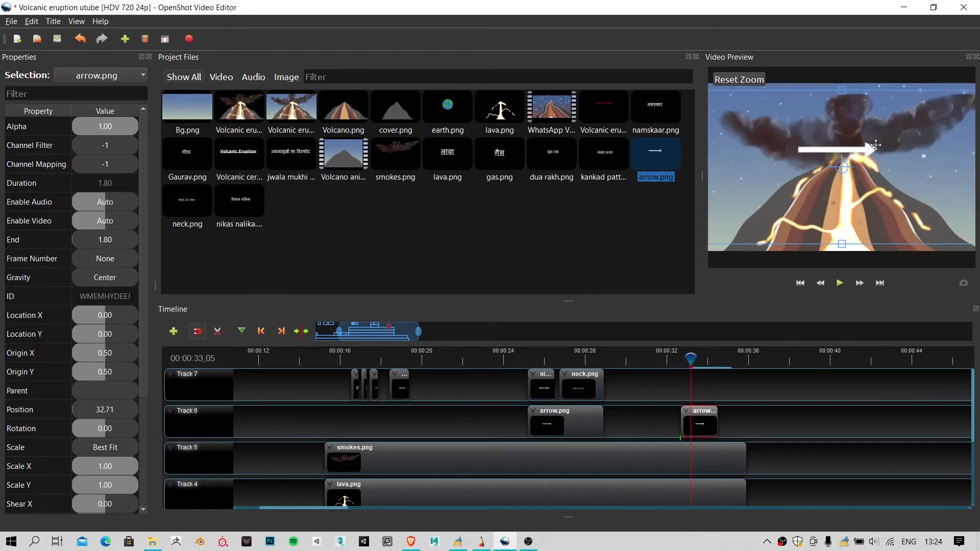
pyautogui.scroll(2, 875, 146)
pyautogui.scroll(2, 655, 446)
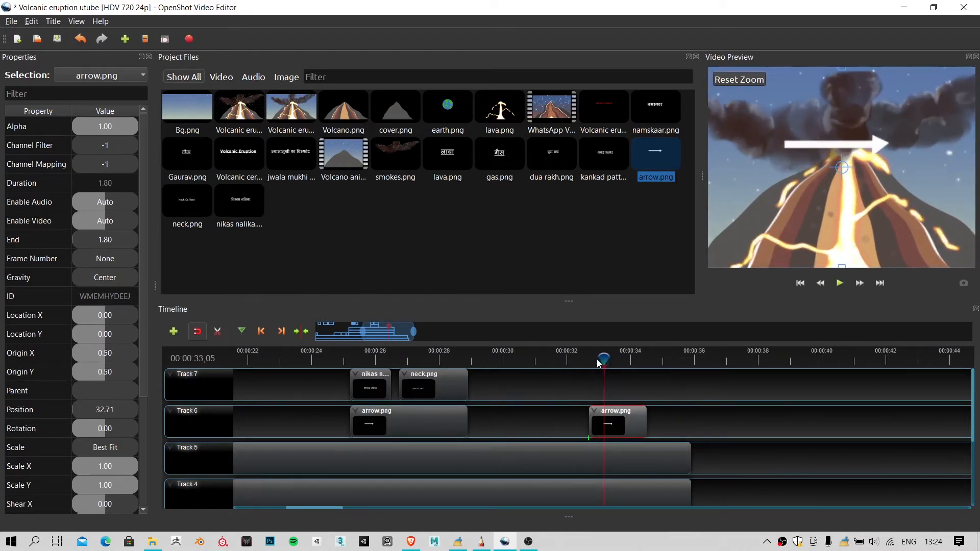
pyautogui.moveTo(598, 360)
pyautogui.mouseDown()
pyautogui.moveTo(573, 360)
pyautogui.moveTo(586, 361)
pyautogui.mouseUp()
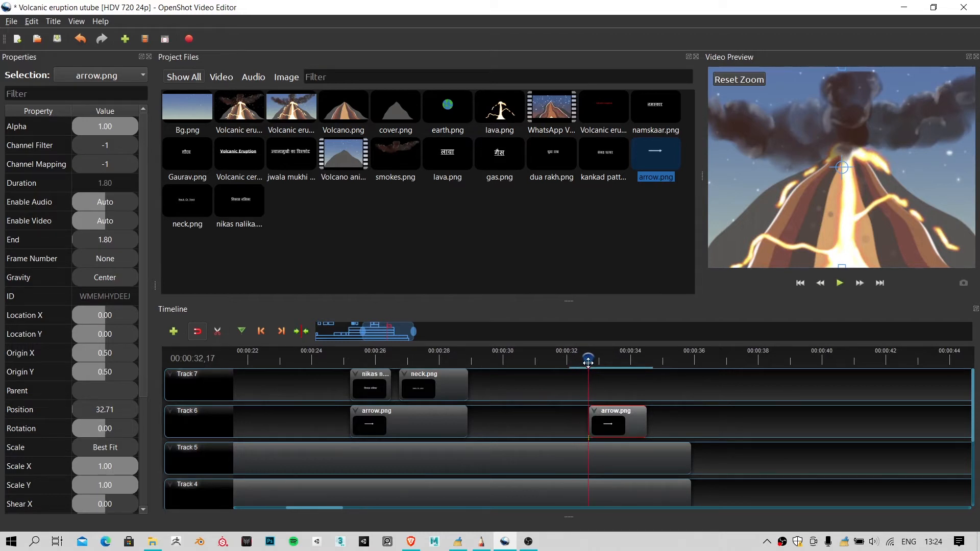
pyautogui.moveTo(628, 430); pyautogui.dragTo(627, 431)
pyautogui.scroll(-5, 859, 159)
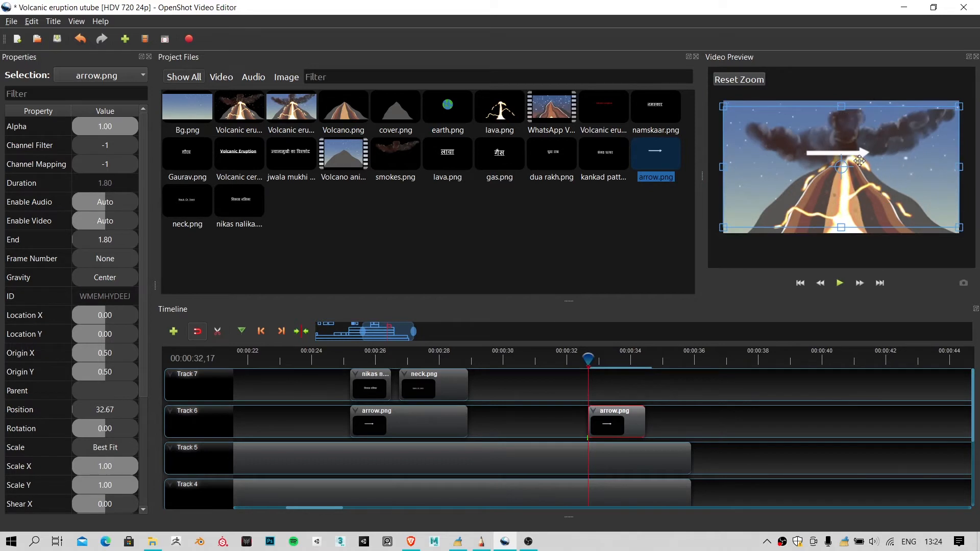
# Step: Rotate the second arrow to about 146° with its tip near the crater, and reduce its Y scale to about 0.71
pyautogui.moveTo(863, 152); pyautogui.dragTo(867, 144)
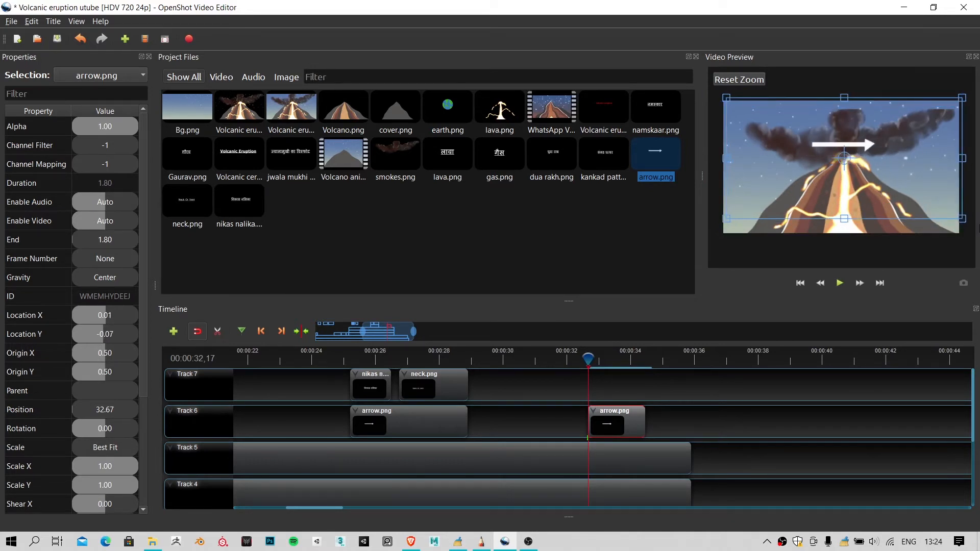
pyautogui.moveTo(959, 235); pyautogui.dragTo(769, 202)
pyautogui.moveTo(834, 163); pyautogui.dragTo(875, 150)
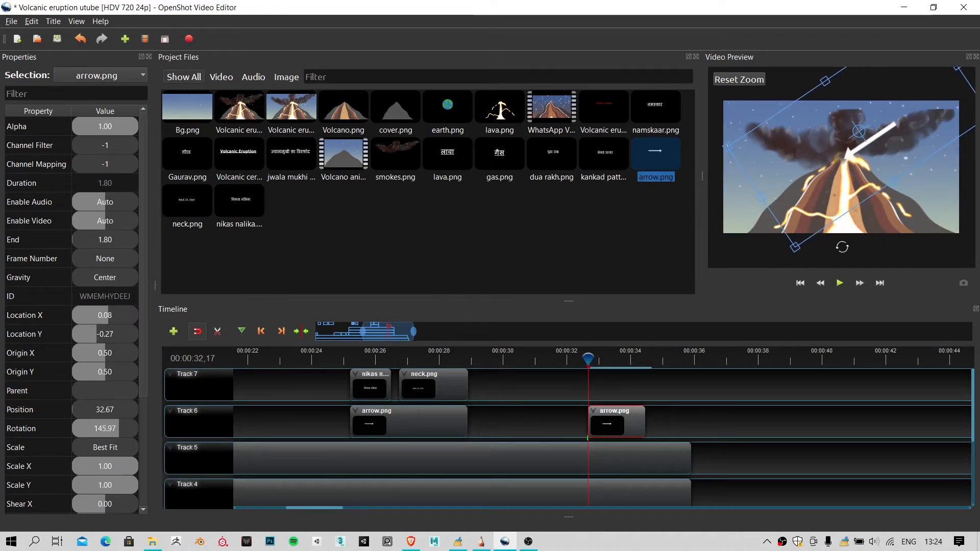
pyautogui.moveTo(794, 248); pyautogui.dragTo(820, 200)
pyautogui.hotkey('ctrl', 'z')
pyautogui.moveTo(876, 175); pyautogui.dragTo(908, 199)
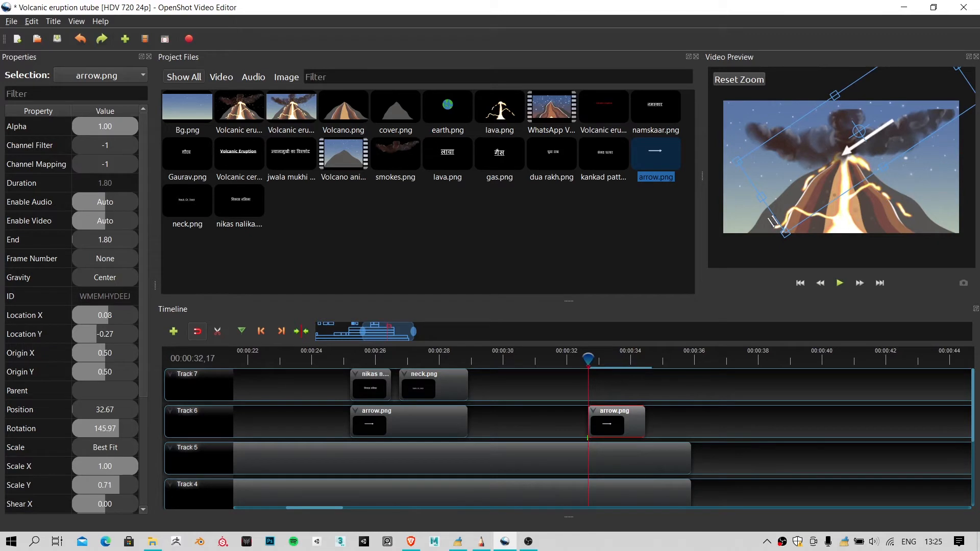
# Step: Rotate the second arrow to about 185°, set its X scale to about 0.89 and place it at about location 0.12, -0.13
pyautogui.moveTo(756, 199)
pyautogui.mouseDown()
pyautogui.moveTo(763, 196)
pyautogui.moveTo(738, 222)
pyautogui.moveTo(753, 215)
pyautogui.mouseUp()
pyautogui.moveTo(892, 117)
pyautogui.mouseDown()
pyautogui.moveTo(904, 143)
pyautogui.moveTo(893, 132)
pyautogui.mouseUp()
pyautogui.moveTo(894, 131); pyautogui.dragTo(903, 124)
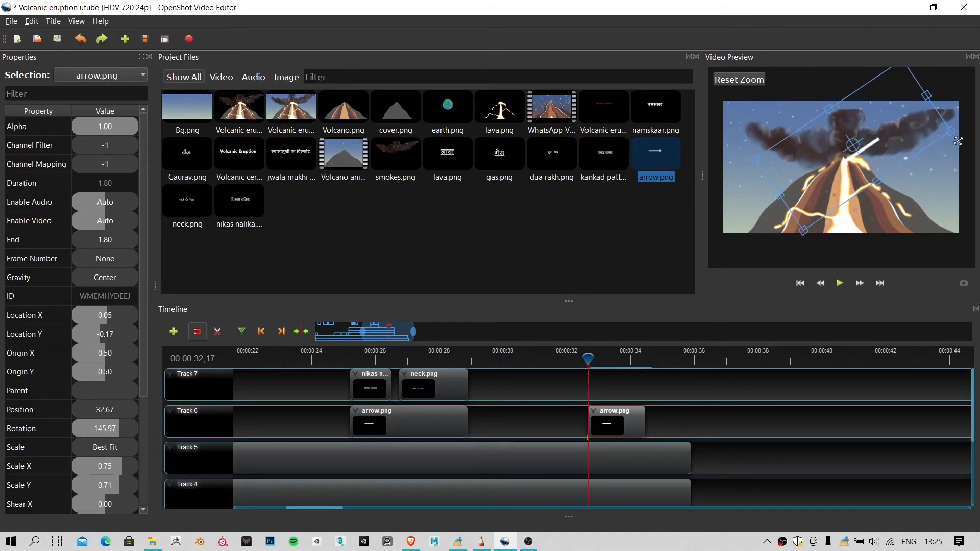
pyautogui.moveTo(966, 136); pyautogui.dragTo(959, 205)
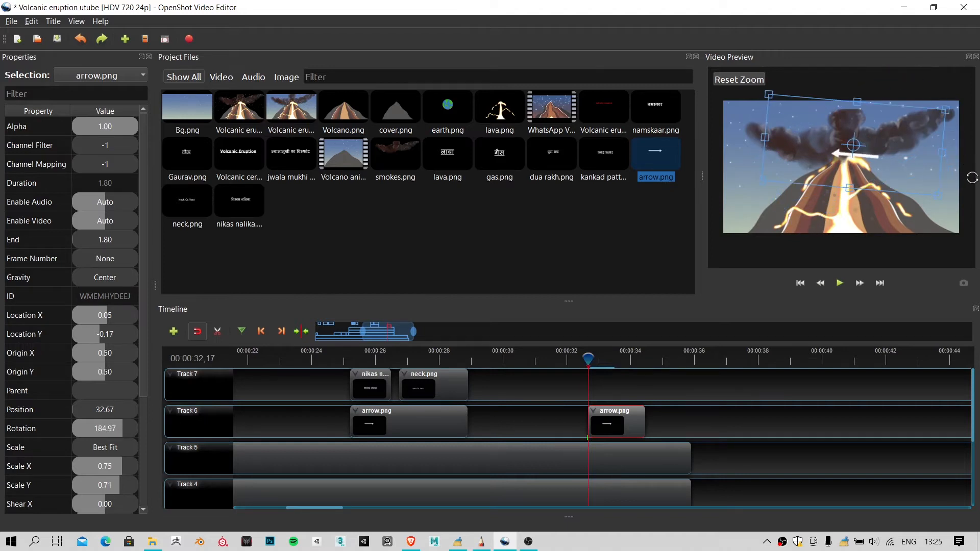
pyautogui.moveTo(897, 166)
pyautogui.mouseDown()
pyautogui.moveTo(925, 172)
pyautogui.moveTo(910, 171)
pyautogui.mouseUp()
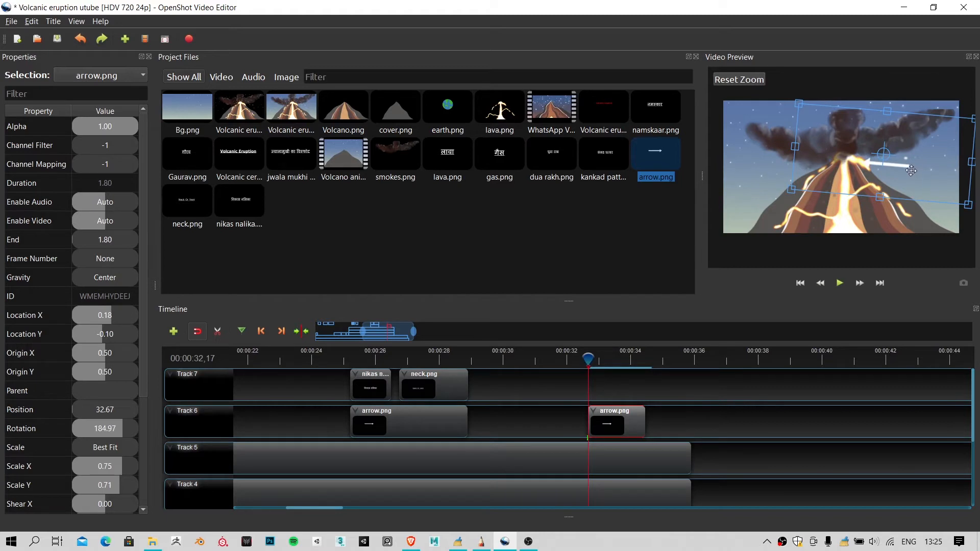
pyautogui.moveTo(910, 170); pyautogui.dragTo(937, 161)
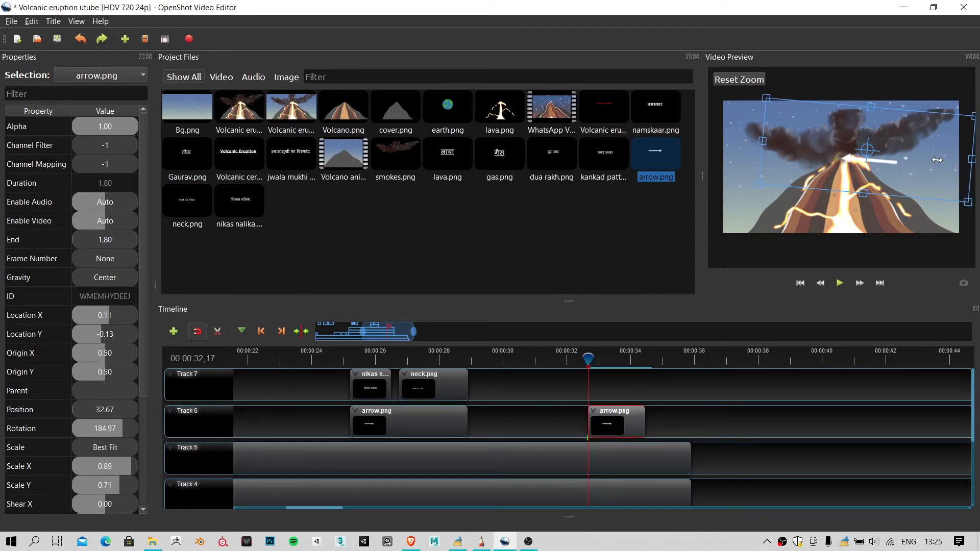
pyautogui.moveTo(845, 167); pyautogui.dragTo(851, 164)
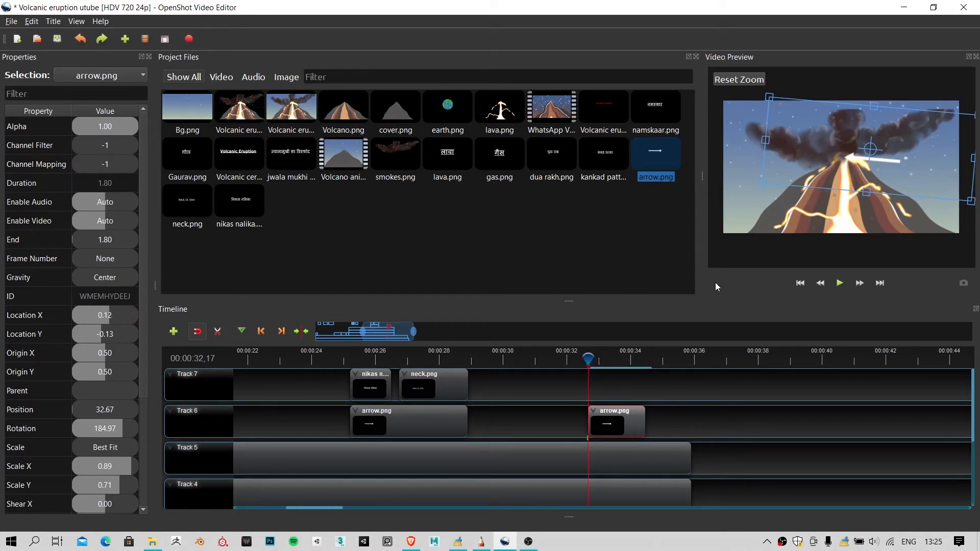
# Step: Play back the section with the second arrow on Track 6 to check how long it should stay
pyautogui.click(559, 434)
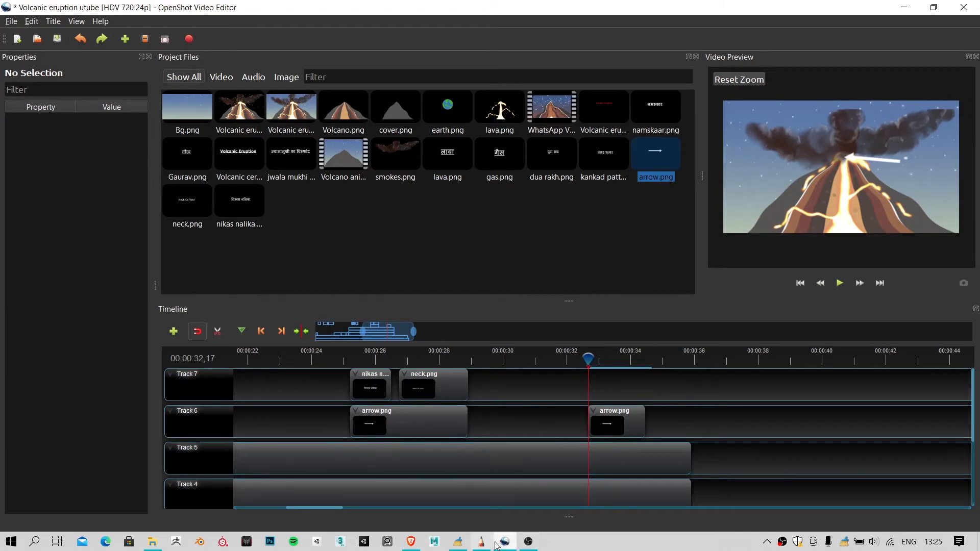
pyautogui.click(578, 356)
pyautogui.press('space')
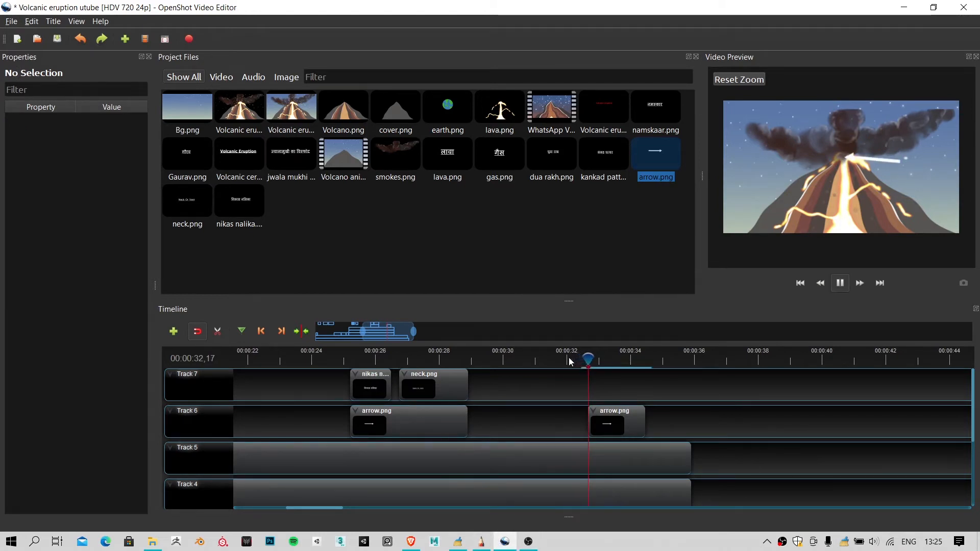
pyautogui.press('space')
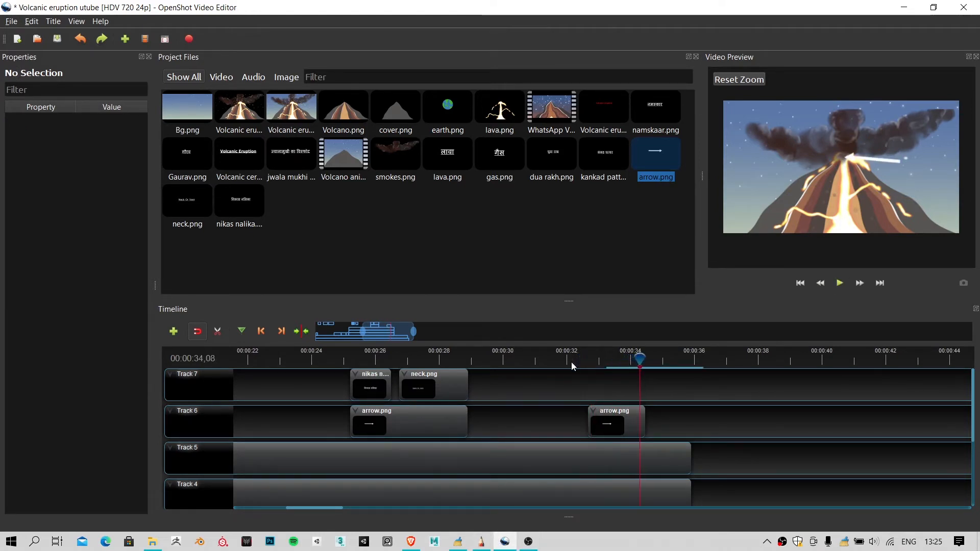
# Step: Switch to the Easy Hindi Typing page in Brave, replace its text with विवर या क्रेटर and copy it
pyautogui.click(410, 541)
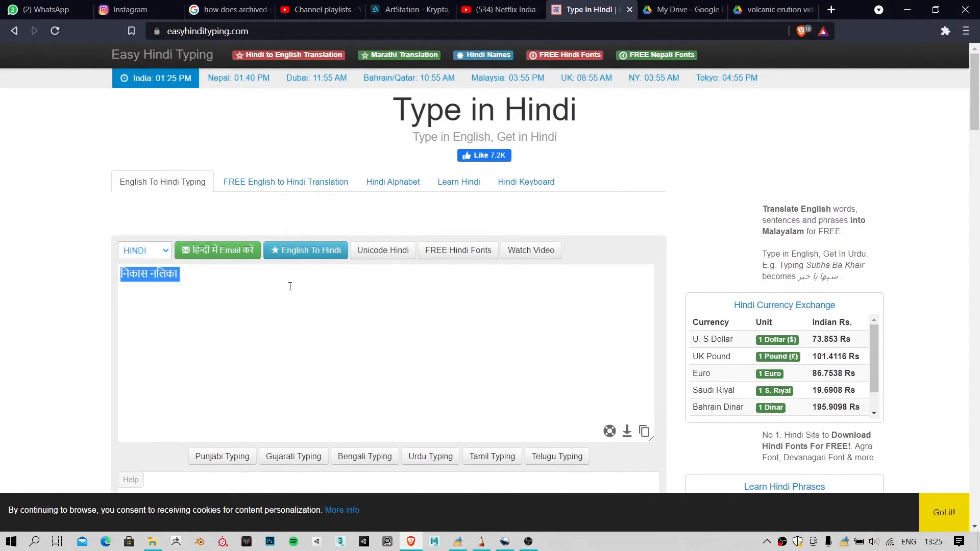
pyautogui.write('vivar ya')
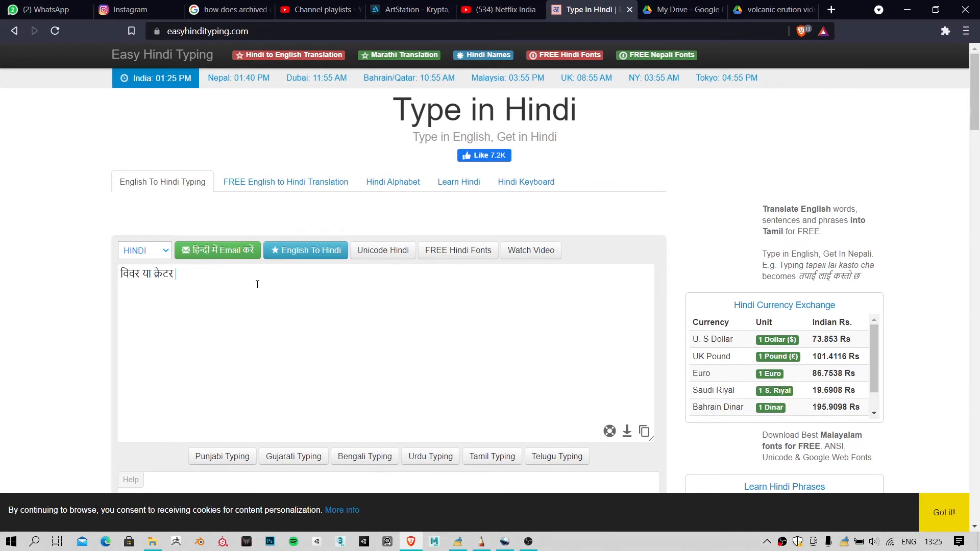
pyautogui.hotkey('ctrl', 'a')
pyautogui.rightClick(271, 286)
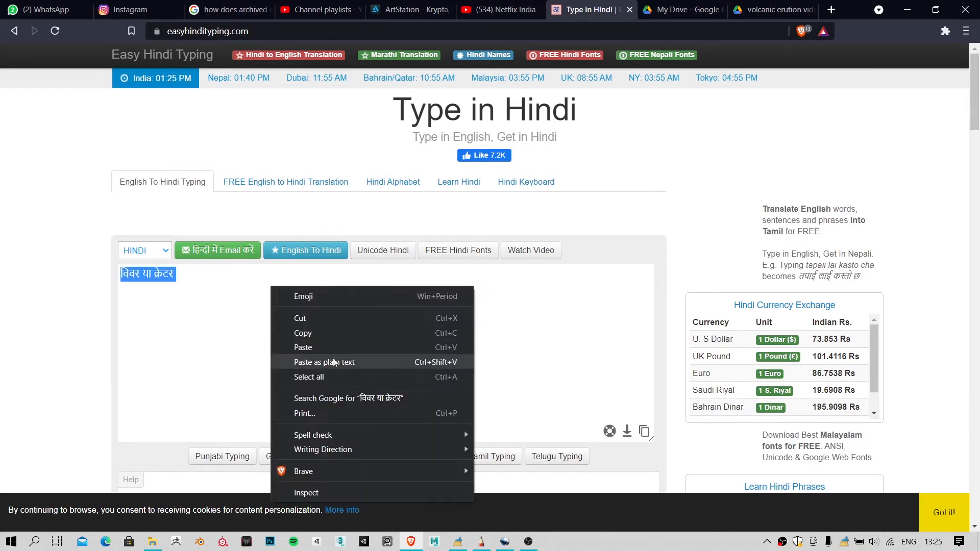
pyautogui.click(338, 333)
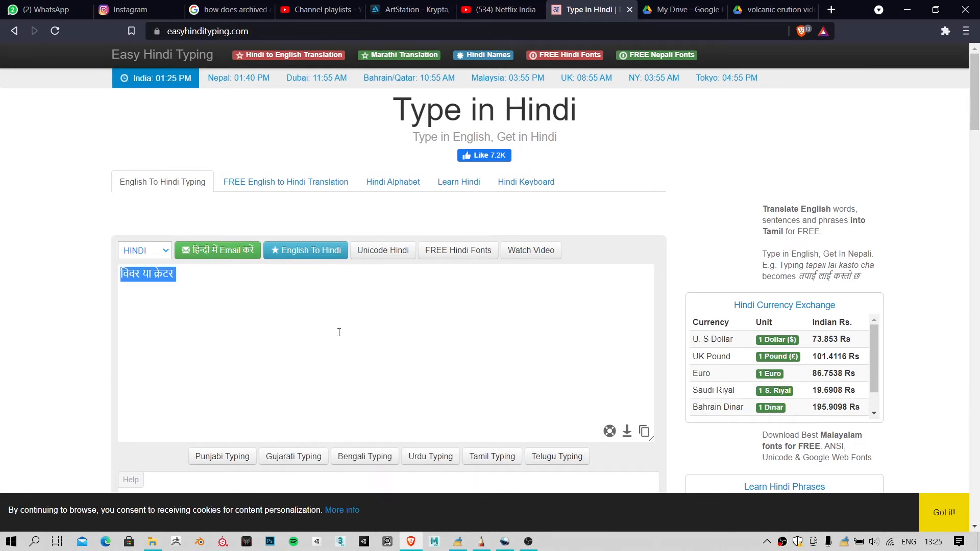
pyautogui.click(907, 9)
# Step: Switch to Autodesk SketchBook and replace the text of Layer2 with the copied विवर या क्रेटर
pyautogui.click(481, 542)
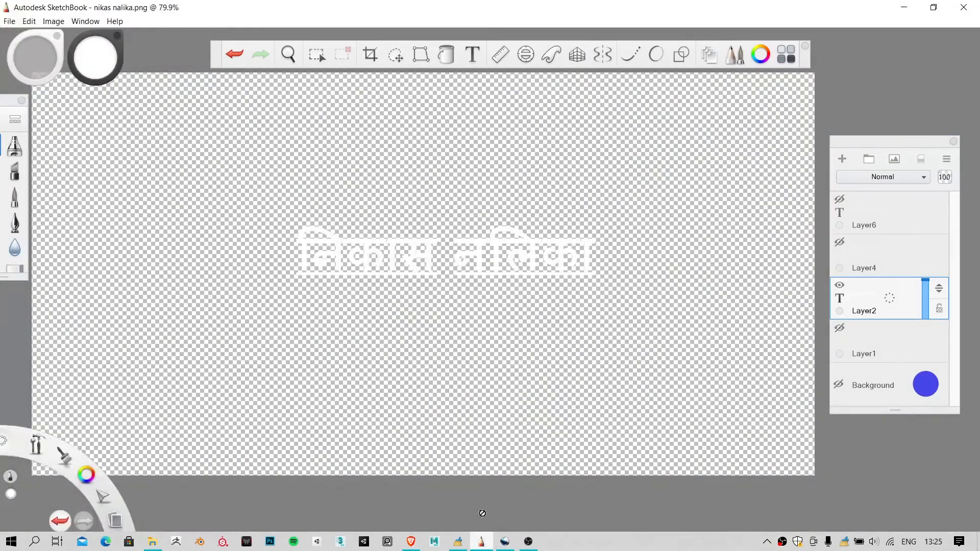
pyautogui.doubleClick(888, 299)
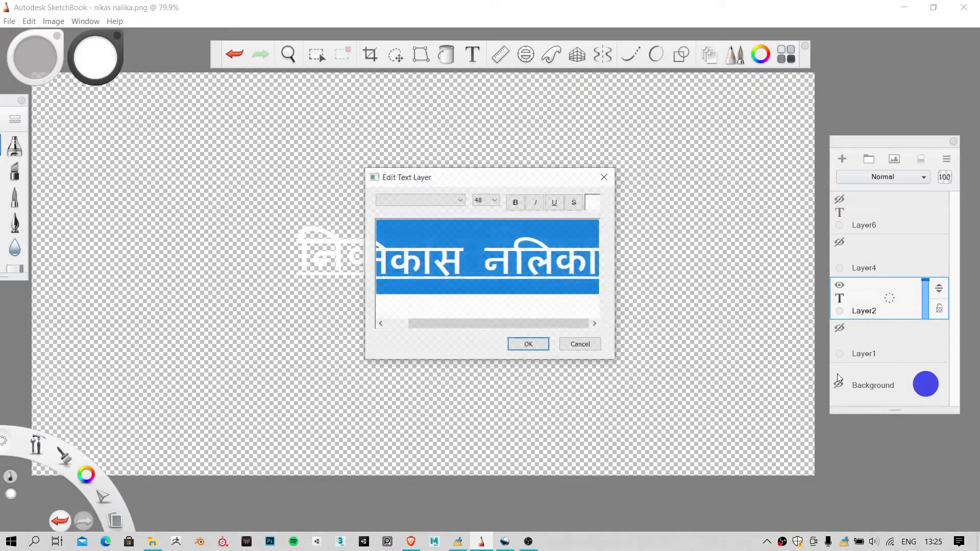
pyautogui.press('BackSpace')
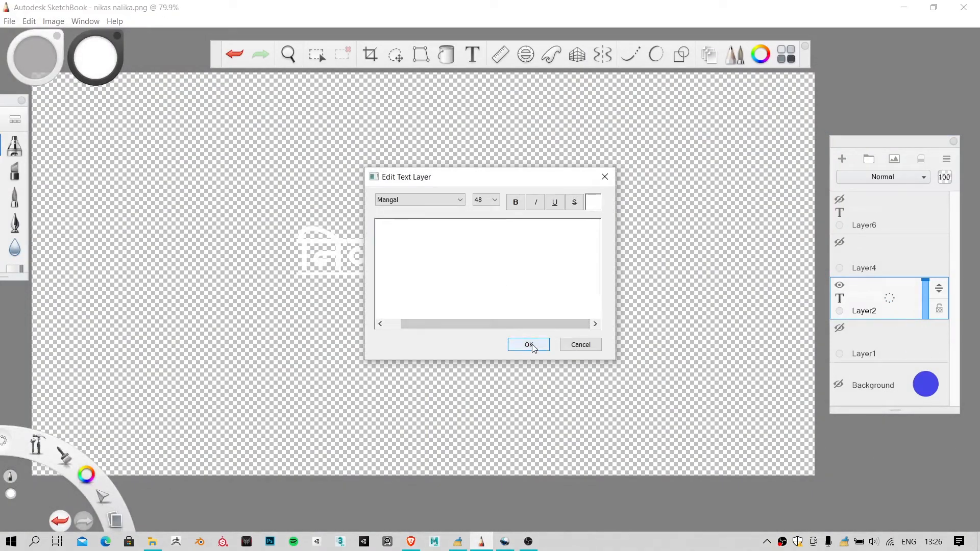
pyautogui.hotkey('ctrl', 'z')
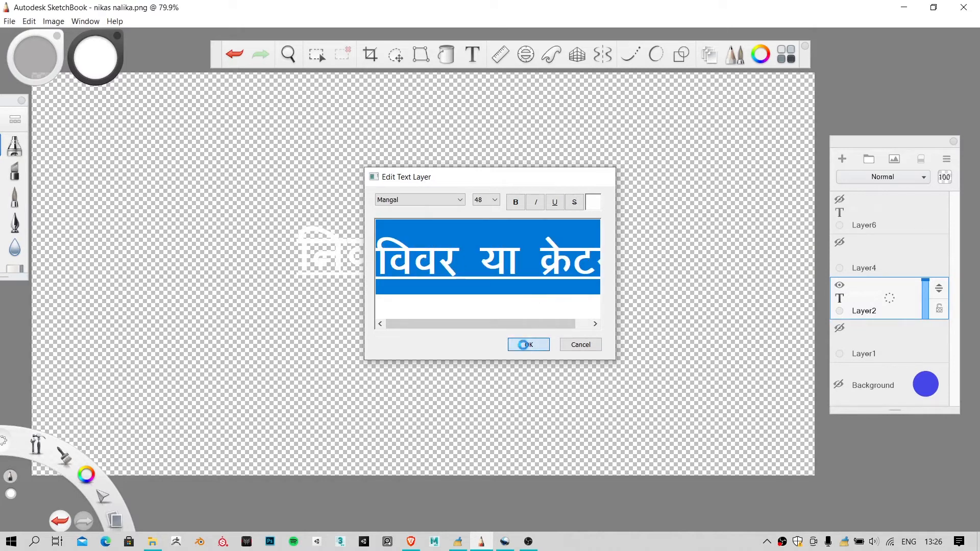
pyautogui.click(526, 344)
# Step: Edit the Layer2 text to add wider spaces between the words of विवर या क्रेटर
pyautogui.doubleClick(870, 304)
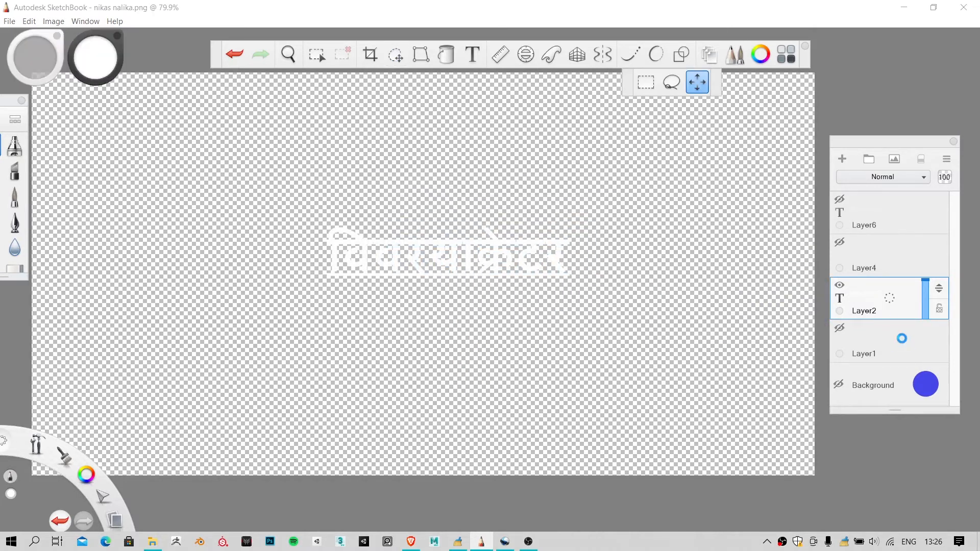
pyautogui.click(494, 255)
pyautogui.click(461, 260)
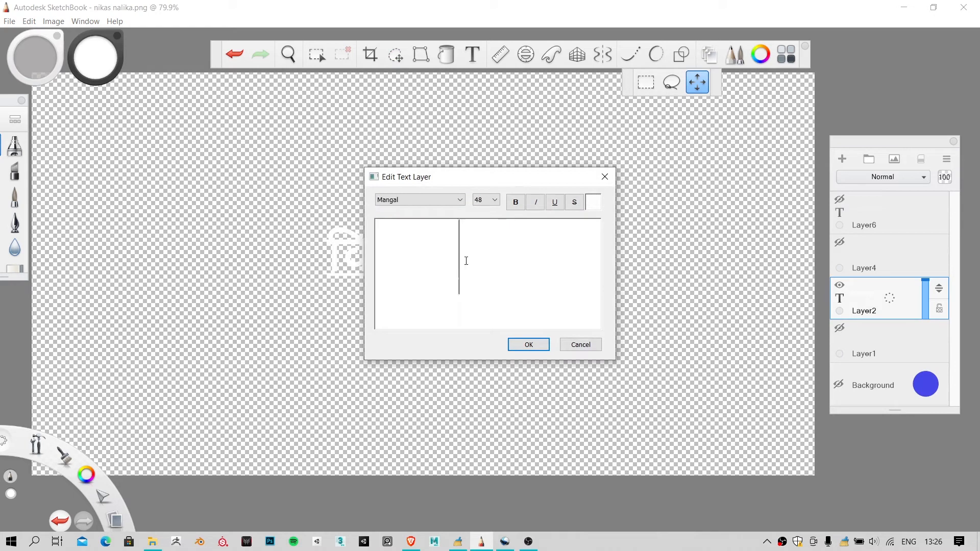
pyautogui.click(523, 280)
pyautogui.hotkey('ctrl', 'a')
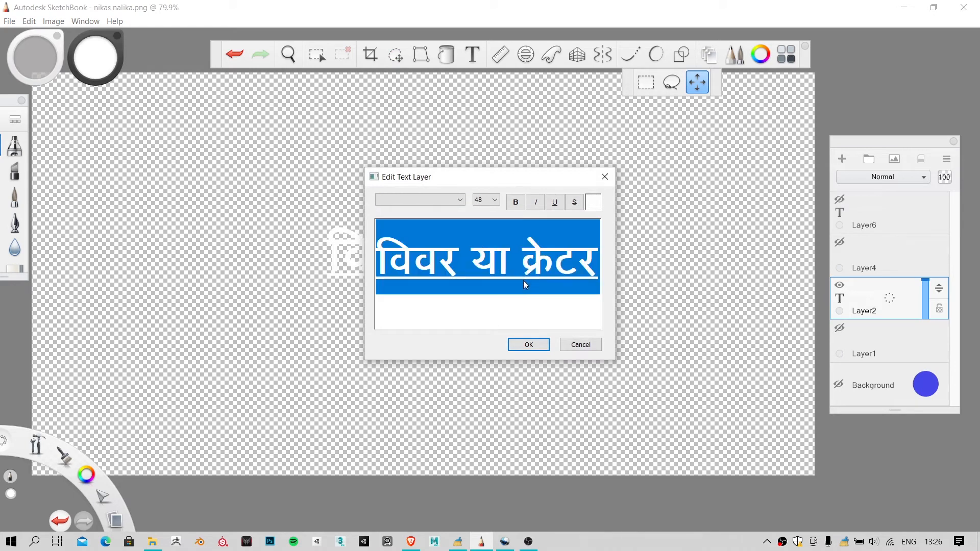
pyautogui.click(528, 344)
pyautogui.click(547, 303)
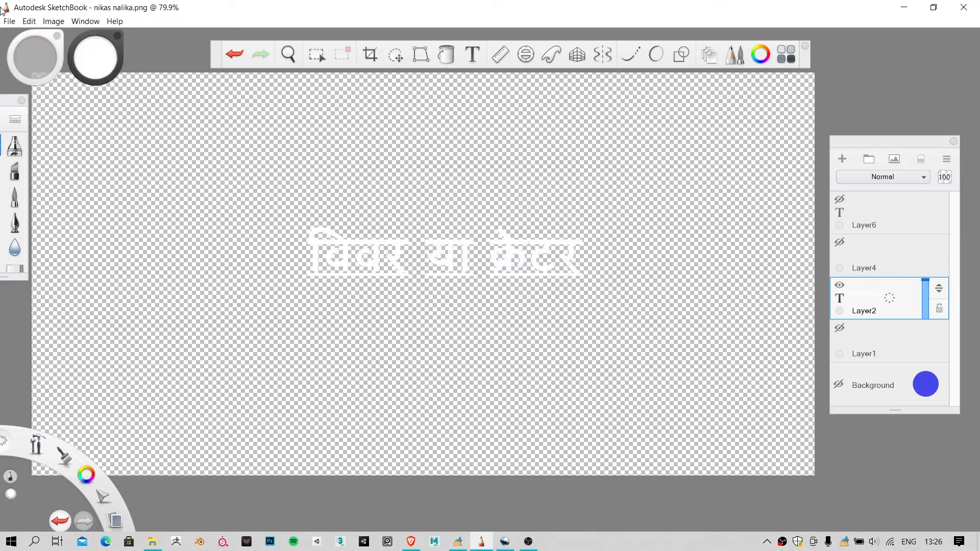
# Step: Save the crater label as a new PNG file named vivar in the text folder
pyautogui.click(9, 21)
pyautogui.click(41, 100)
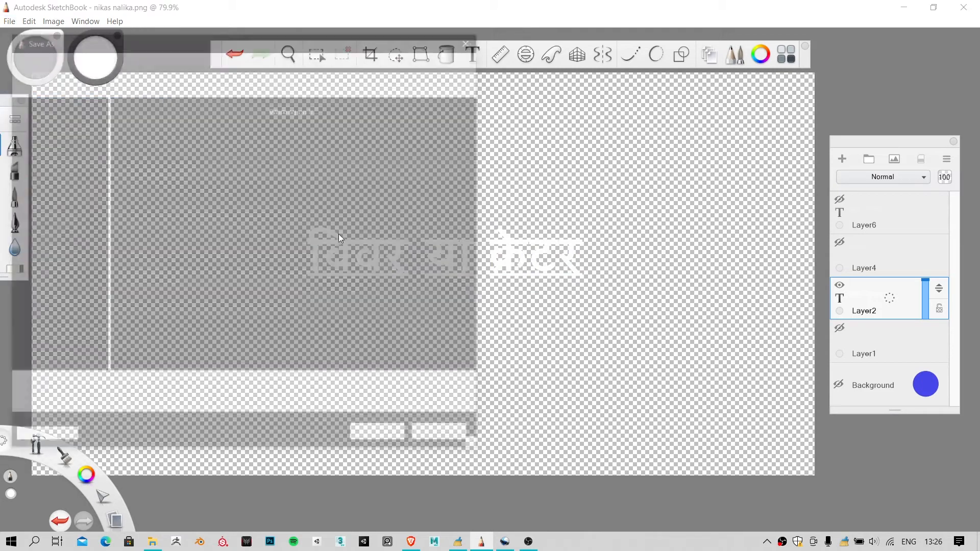
pyautogui.click(136, 404)
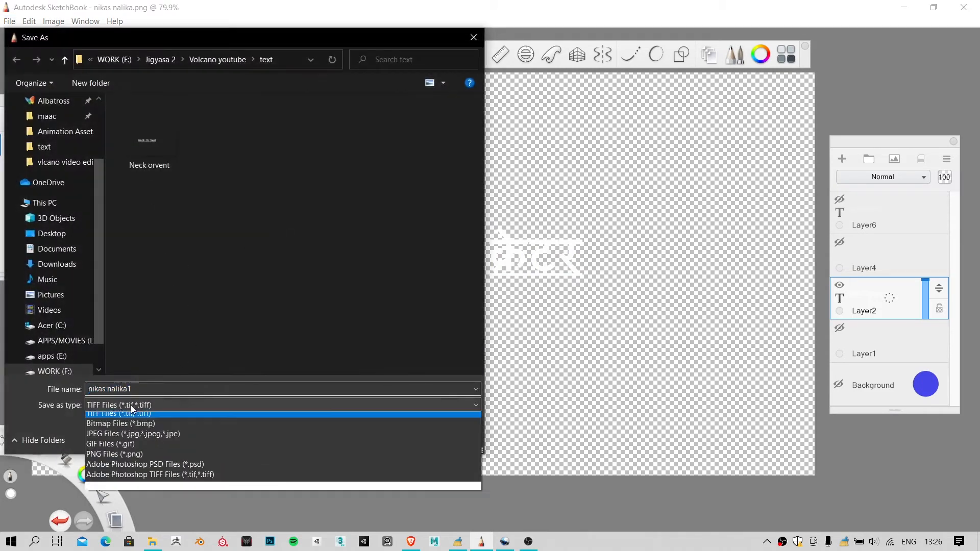
pyautogui.click(129, 449)
pyautogui.tripleClick(156, 389)
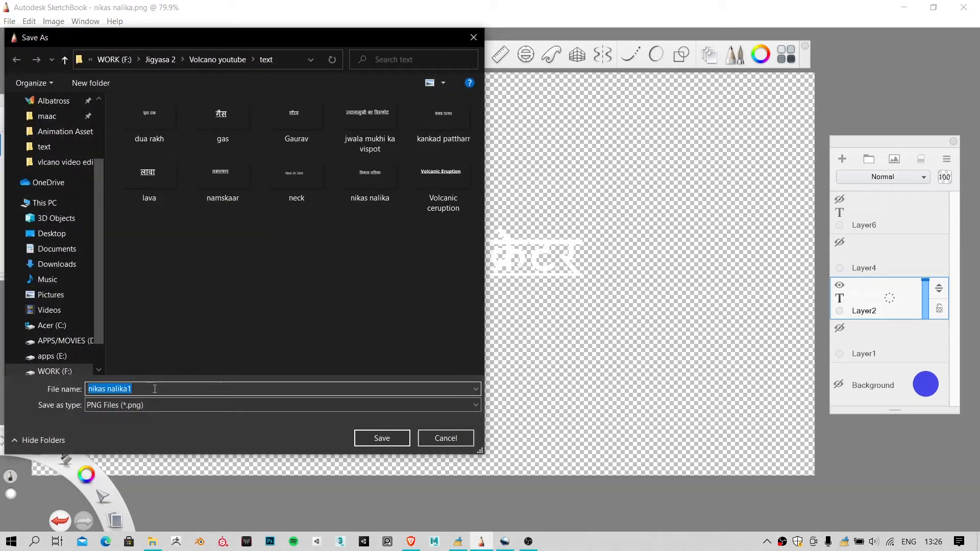
pyautogui.write('vivar')
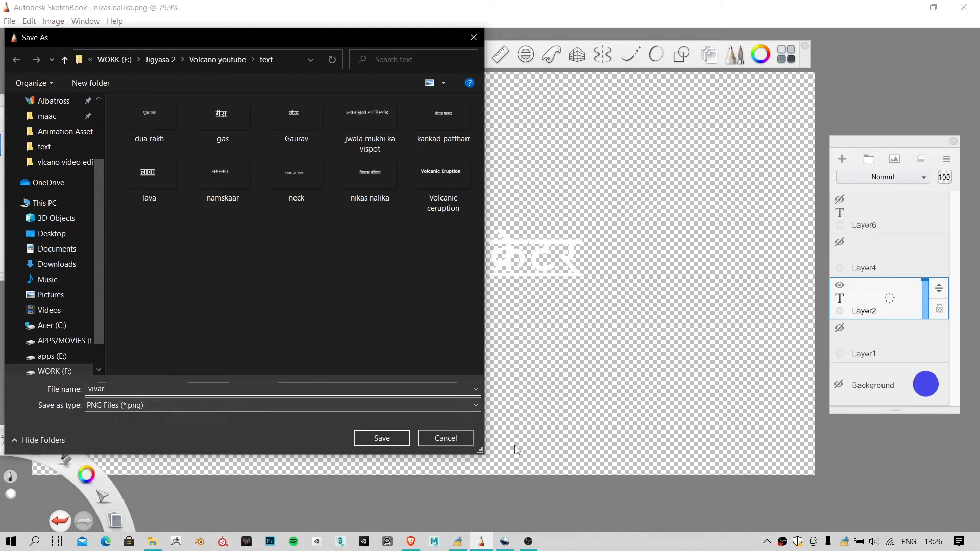
pyautogui.click(358, 440)
pyautogui.click(514, 326)
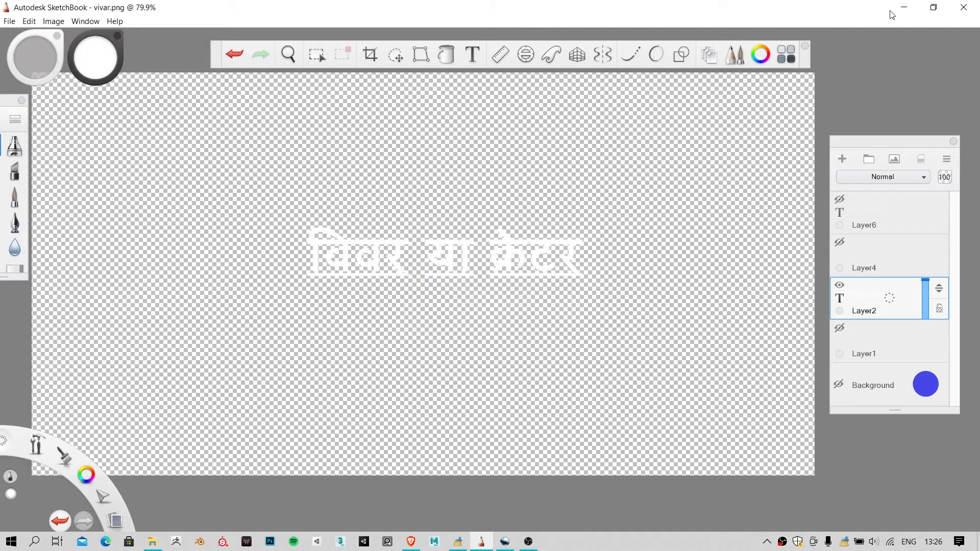
# Step: Switch back to OpenShot and import vivar.png from the text folder into the project files
pyautogui.click(898, 6)
pyautogui.rightClick(497, 243)
pyautogui.click(516, 250)
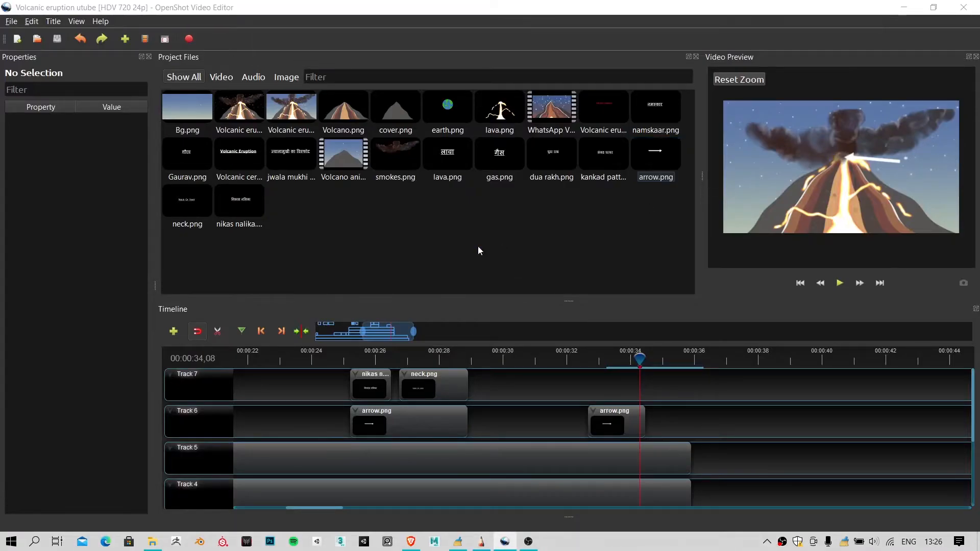
pyautogui.doubleClick(503, 213)
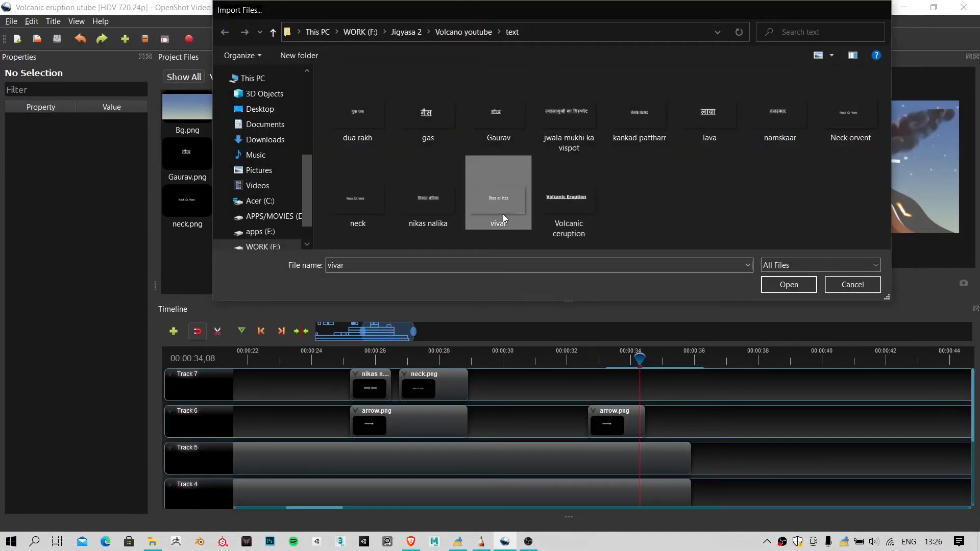
# Step: Add vivar.png to Track 7, starting at 32.67 s in line with the second arrow clip
pyautogui.moveTo(286, 206); pyautogui.dragTo(606, 359)
pyautogui.keyDown('ctrl'); pyautogui.scroll(5, 586, 358); pyautogui.keyUp('ctrl')
pyautogui.keyDown('ctrl'); pyautogui.scroll(-3, 607, 360); pyautogui.keyUp('ctrl')
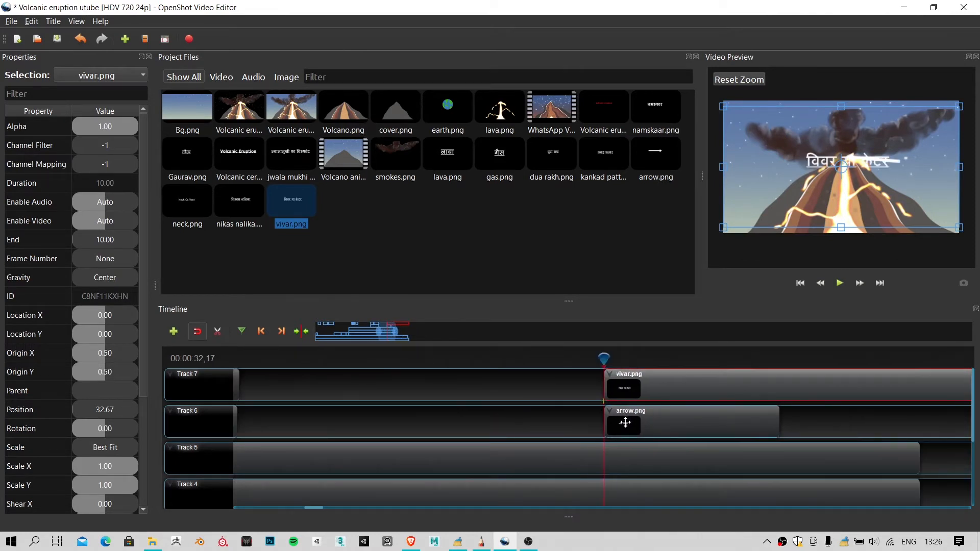
# Step: Move the crater label beneath the arrow's tail and shrink it to Scale X 0.69 and Scale Y 0.72
pyautogui.moveTo(849, 166); pyautogui.dragTo(909, 174)
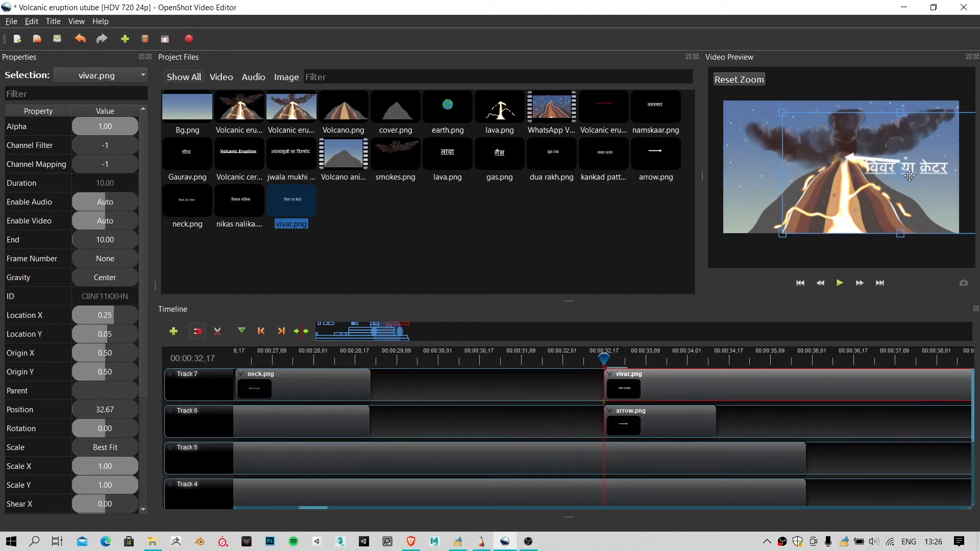
pyautogui.moveTo(797, 117); pyautogui.dragTo(836, 134)
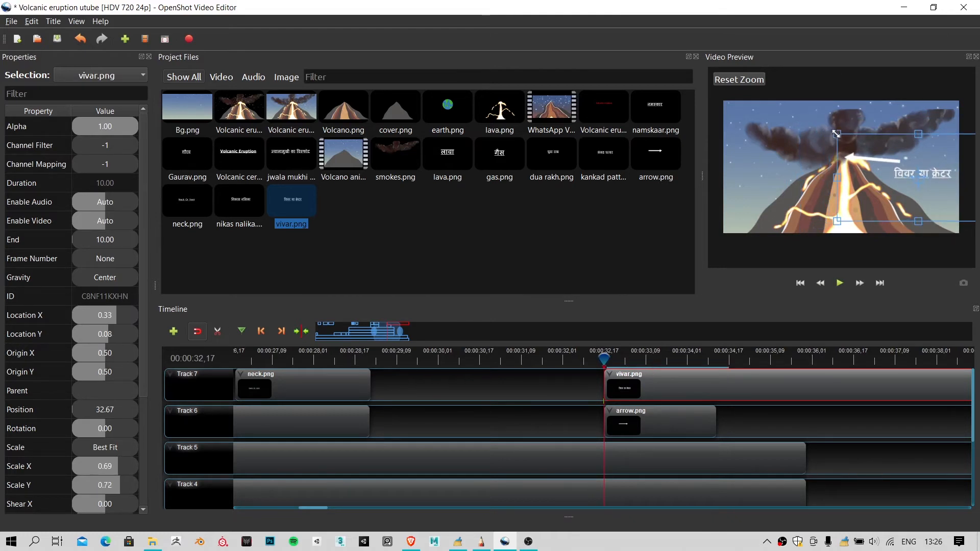
pyautogui.scroll(4, 951, 202)
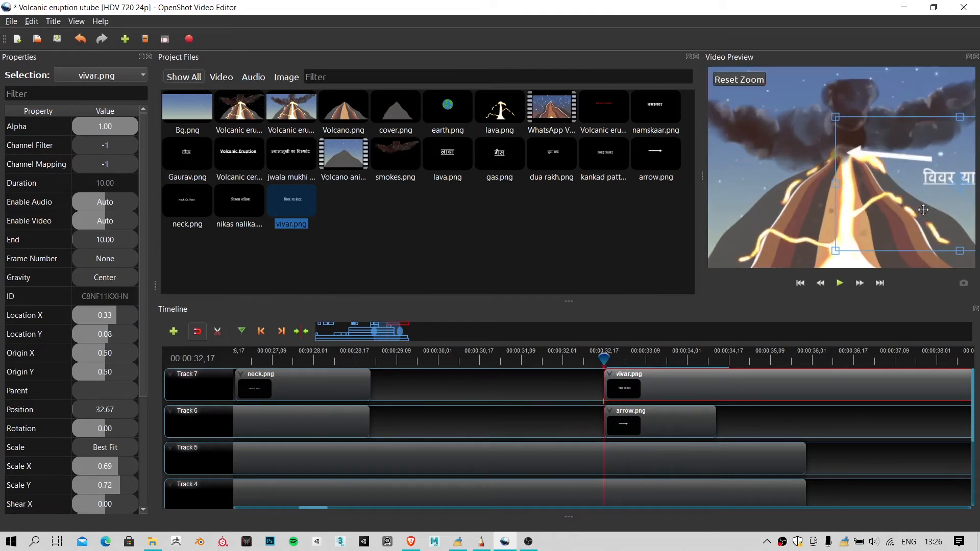
pyautogui.press('space')
pyautogui.press('space')
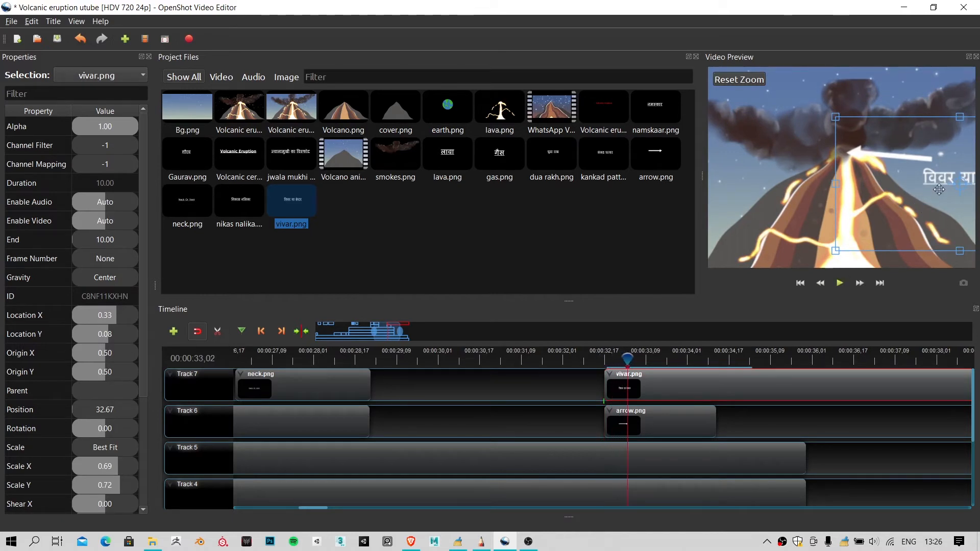
pyautogui.moveTo(959, 184); pyautogui.dragTo(918, 187)
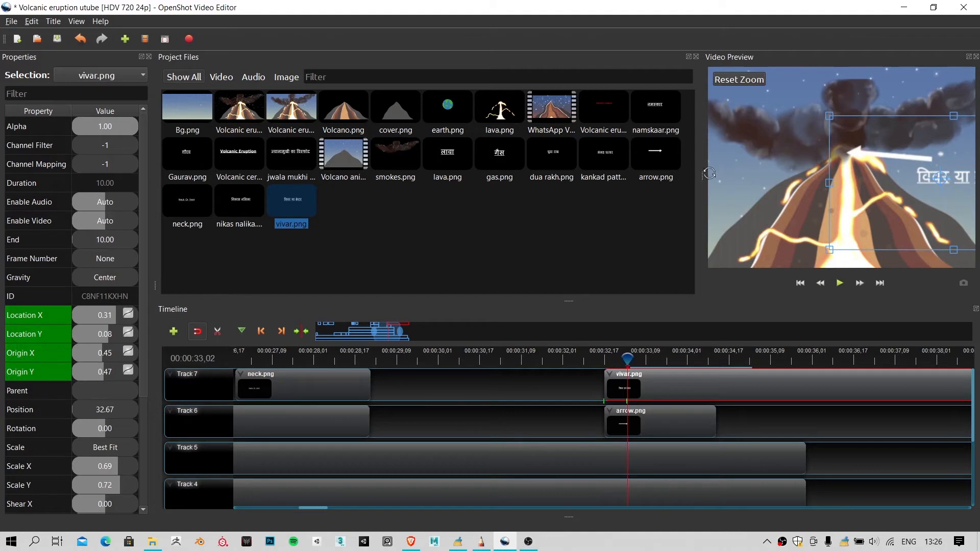
pyautogui.hotkey('ctrl', 'z')
pyautogui.hotkey('ctrl', 'z')
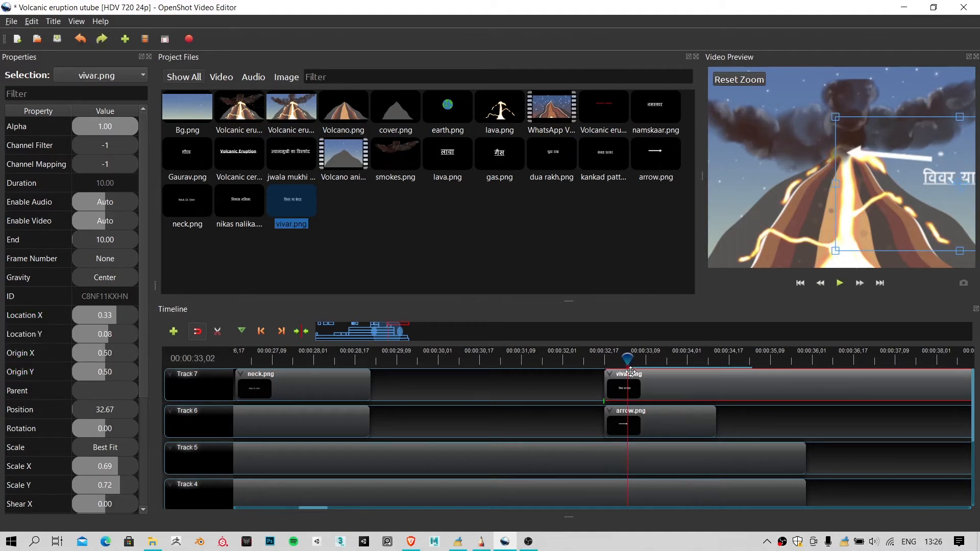
pyautogui.click(625, 359)
pyautogui.moveTo(625, 359); pyautogui.dragTo(604, 355)
# Step: Play the crater section from 00:00:29,17 and shorten the vivar.png clip to 1.83 s to match the arrow clip beneath it
pyautogui.scroll(-5, 598, 383)
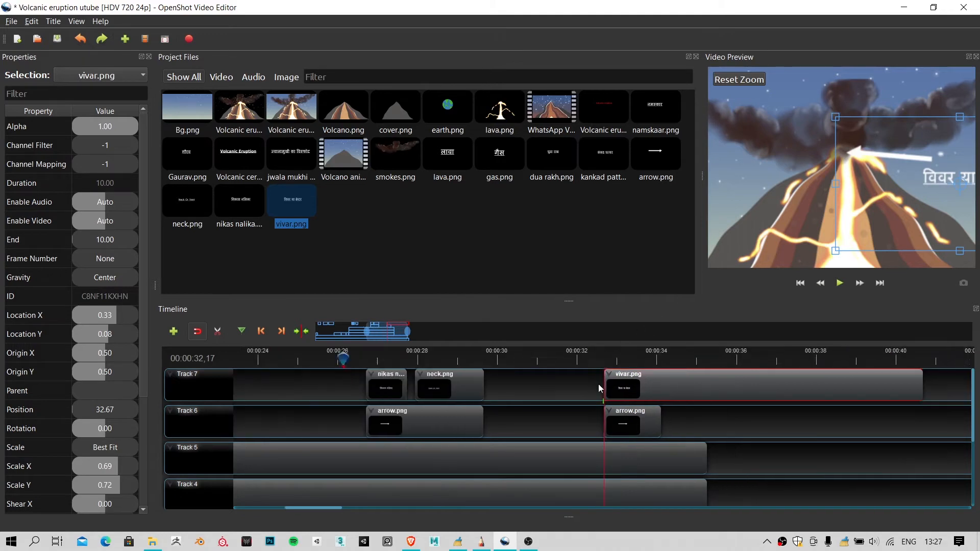
pyautogui.scroll(-3, 826, 194)
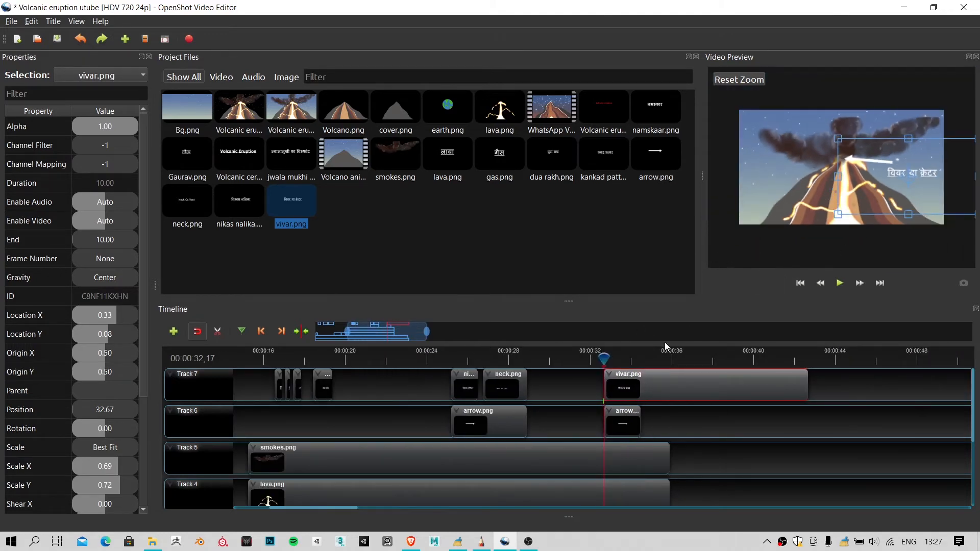
pyautogui.click(557, 396)
pyautogui.moveTo(601, 359); pyautogui.dragTo(541, 357)
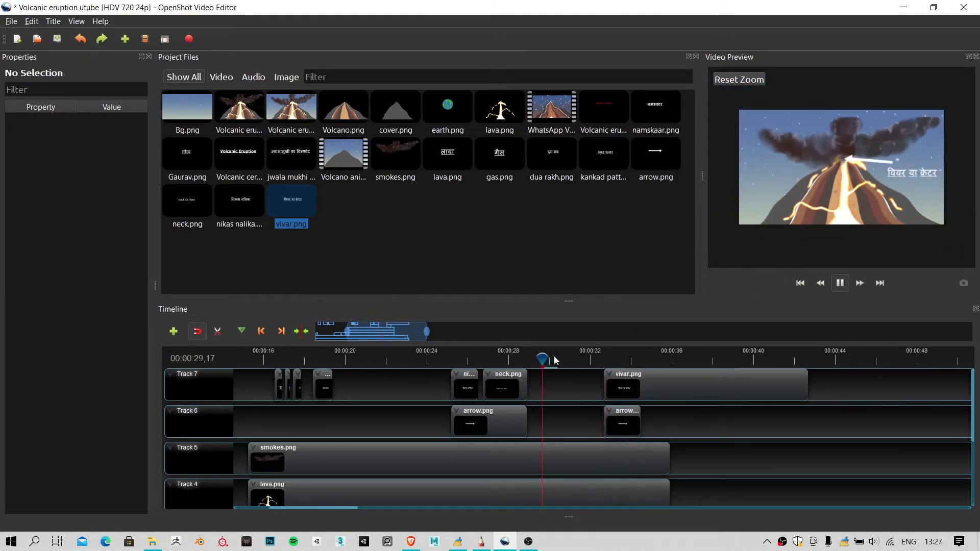
pyautogui.press('space')
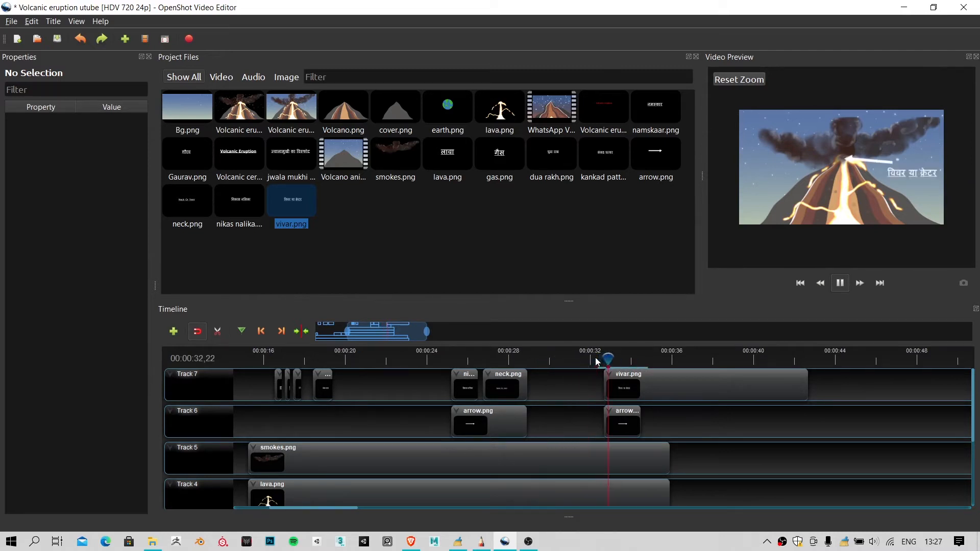
pyautogui.press('space')
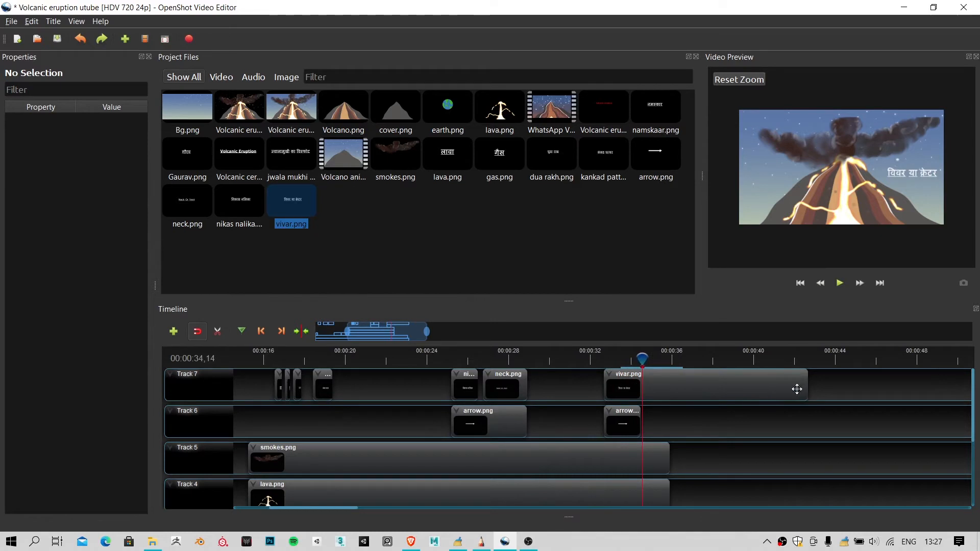
pyautogui.moveTo(809, 387); pyautogui.dragTo(586, 360)
# Step: Return the playhead to 00:00:32,17 and raise the crater label level with the arrow's tail, at Location Y -0.01
pyautogui.scroll(4, 619, 388)
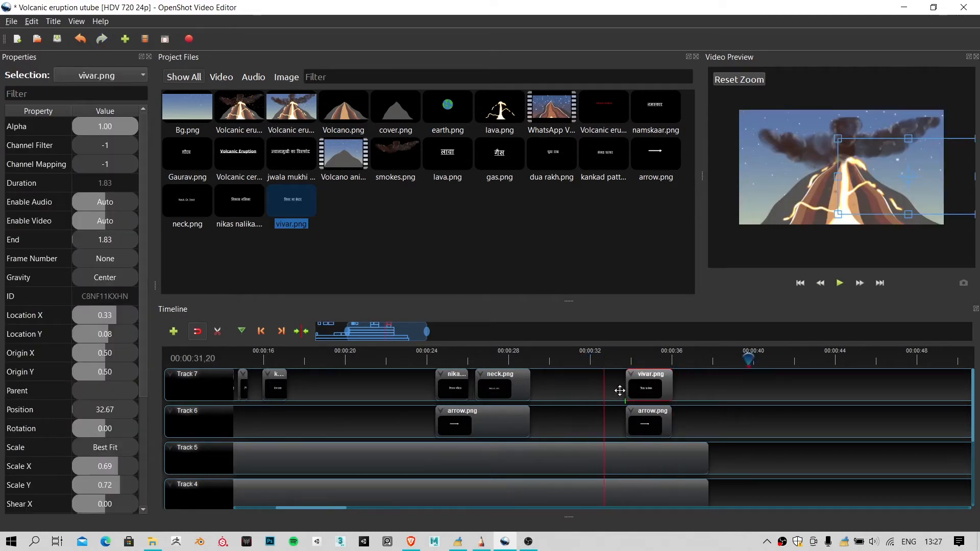
pyautogui.scroll(2, 696, 363)
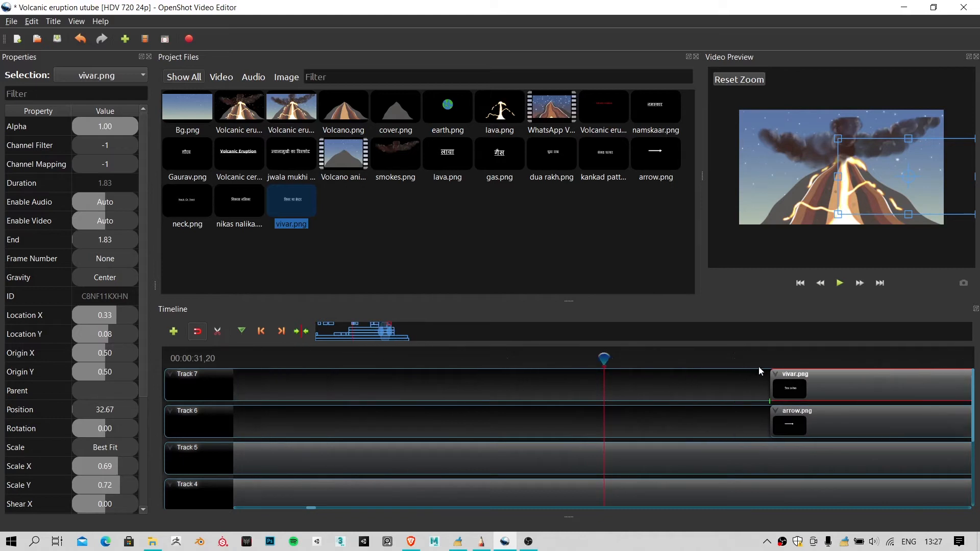
pyautogui.click(747, 358)
pyautogui.click(771, 358)
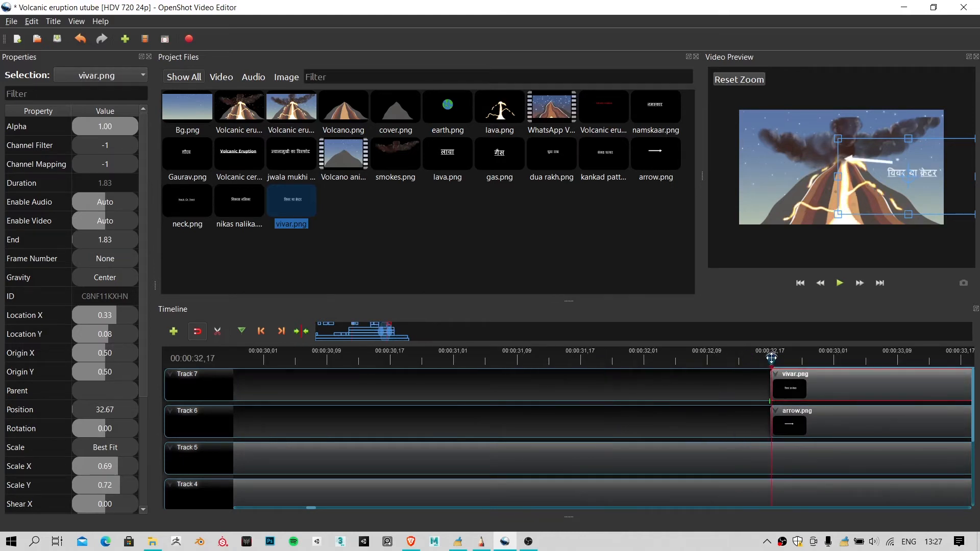
pyautogui.moveTo(768, 357); pyautogui.dragTo(770, 357)
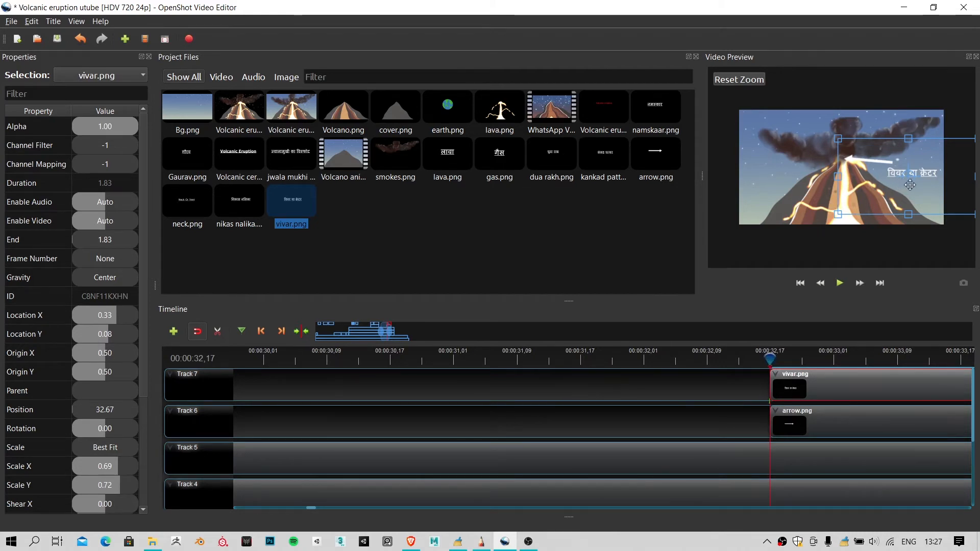
pyautogui.moveTo(913, 184)
pyautogui.mouseDown()
pyautogui.moveTo(921, 181)
pyautogui.moveTo(900, 182)
pyautogui.mouseUp()
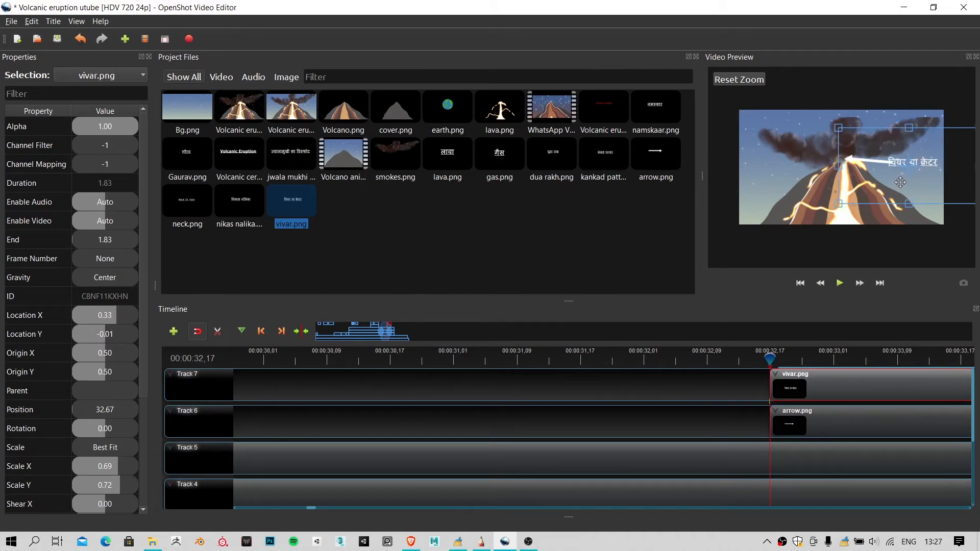
# Step: Shorten the crater arrow in the preview to Scale X 0.70 so it clears the label text
pyautogui.click(814, 411)
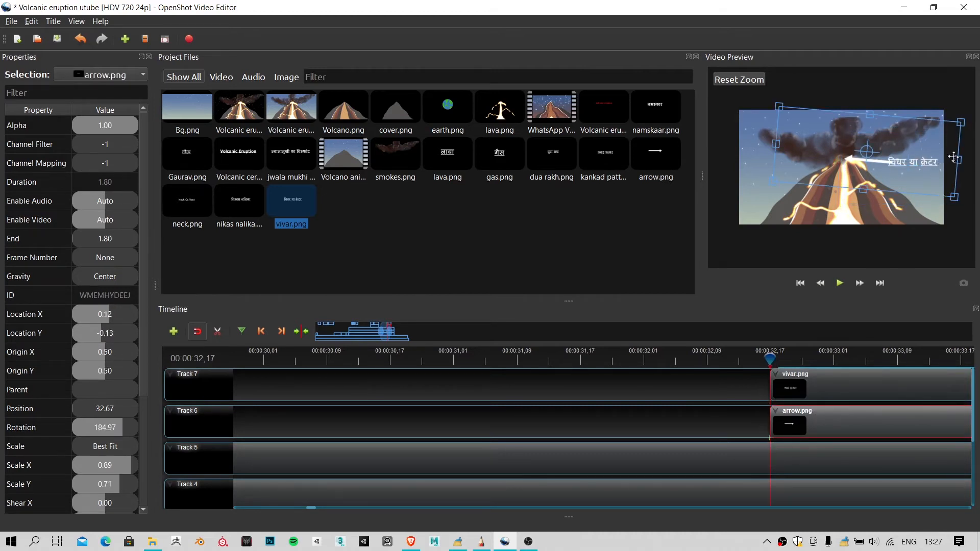
pyautogui.moveTo(968, 164); pyautogui.dragTo(976, 167)
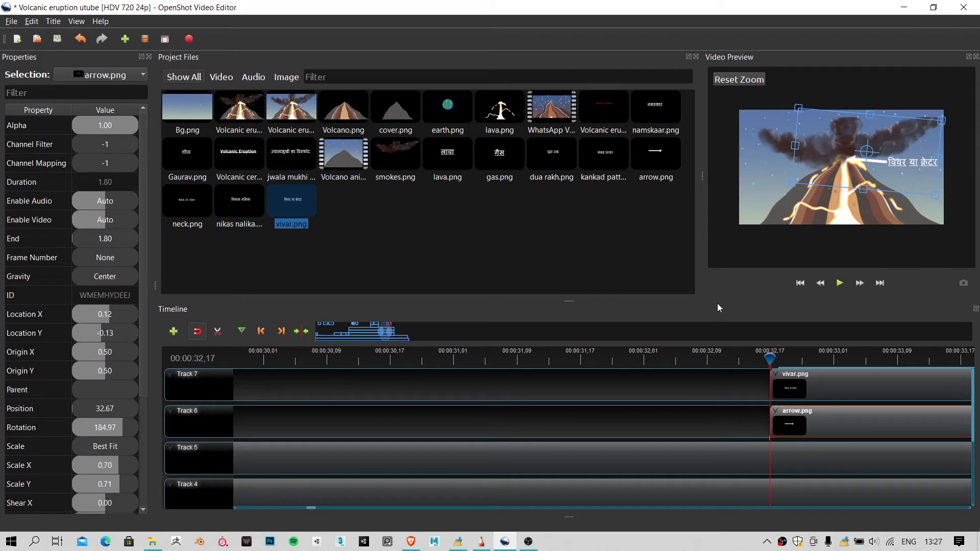
pyautogui.scroll(-1, 577, 468)
pyautogui.scroll(-1, 578, 467)
pyautogui.click(501, 398)
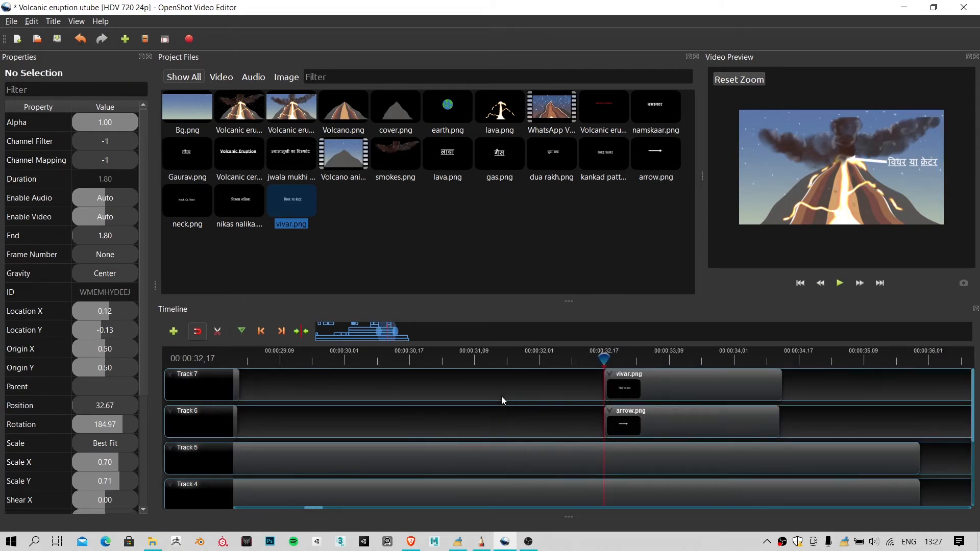
# Step: Play through the end of the crater section and shorten smokes.png on Track 5 and lava.png on Track 4 to end together, with lava.png at 19.92 s
pyautogui.scroll(-1, 501, 408)
pyautogui.scroll(-2, 498, 409)
pyautogui.press('space')
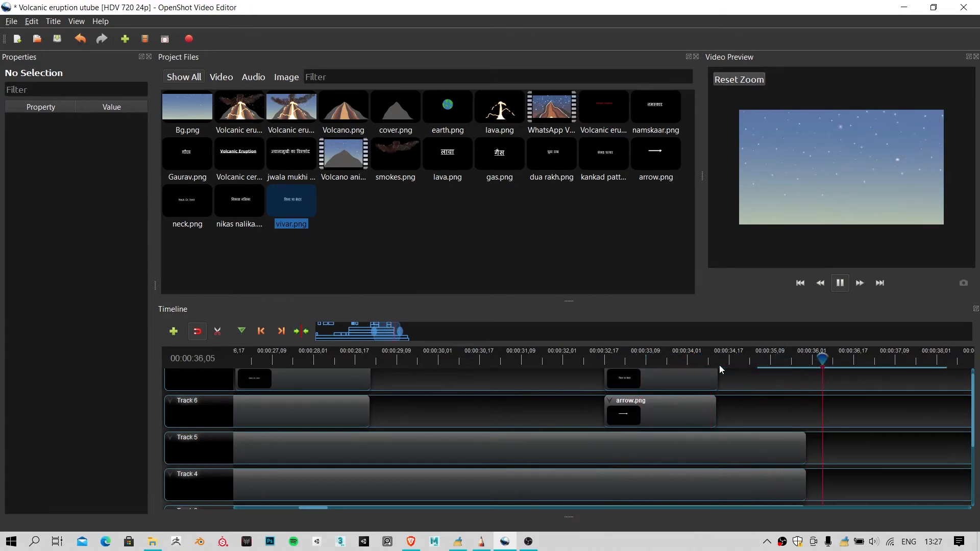
pyautogui.press('space')
pyautogui.scroll(-2, 847, 429)
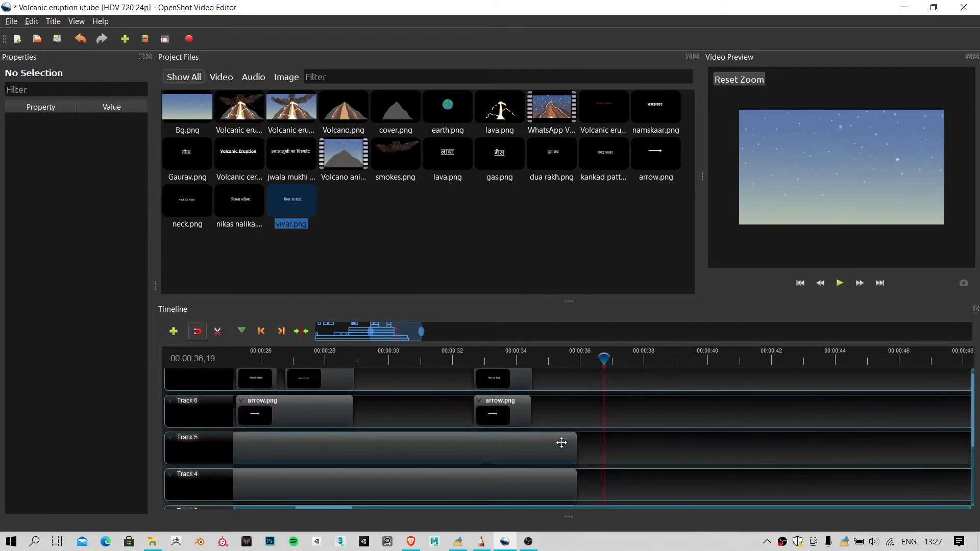
pyautogui.moveTo(536, 443); pyautogui.dragTo(553, 480)
# Step: Replay the ending from about 34 s and shorten the Volcano.png clip on Track 3 to 19.94 s
pyautogui.click(518, 358)
pyautogui.press('space')
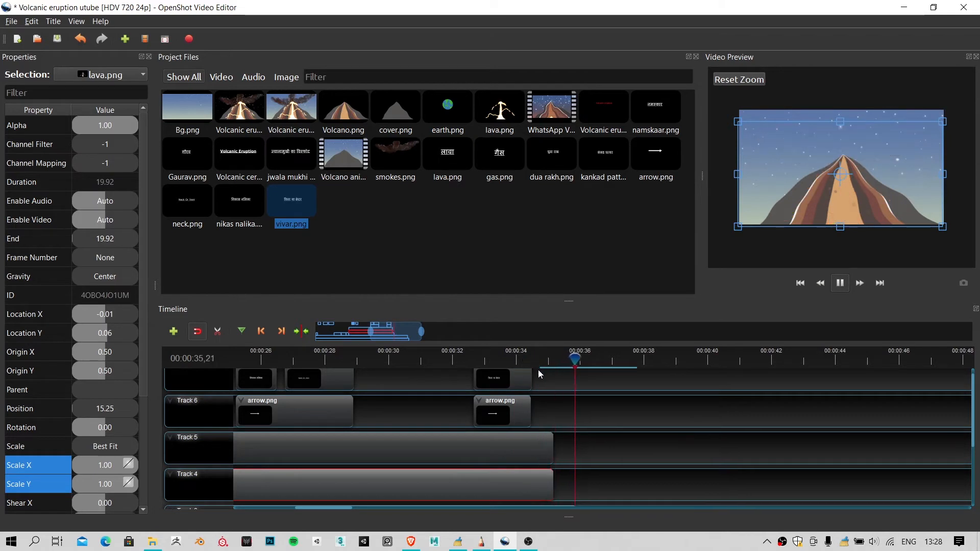
pyautogui.press('space')
pyautogui.scroll(-1, 570, 461)
pyautogui.scroll(-3, 569, 460)
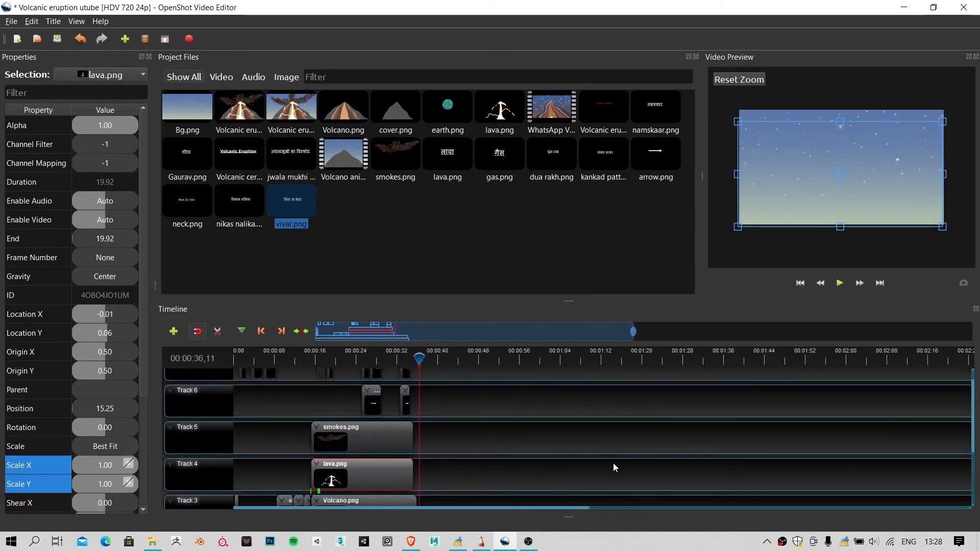
pyautogui.scroll(-2, 408, 459)
pyautogui.scroll(4, 409, 449)
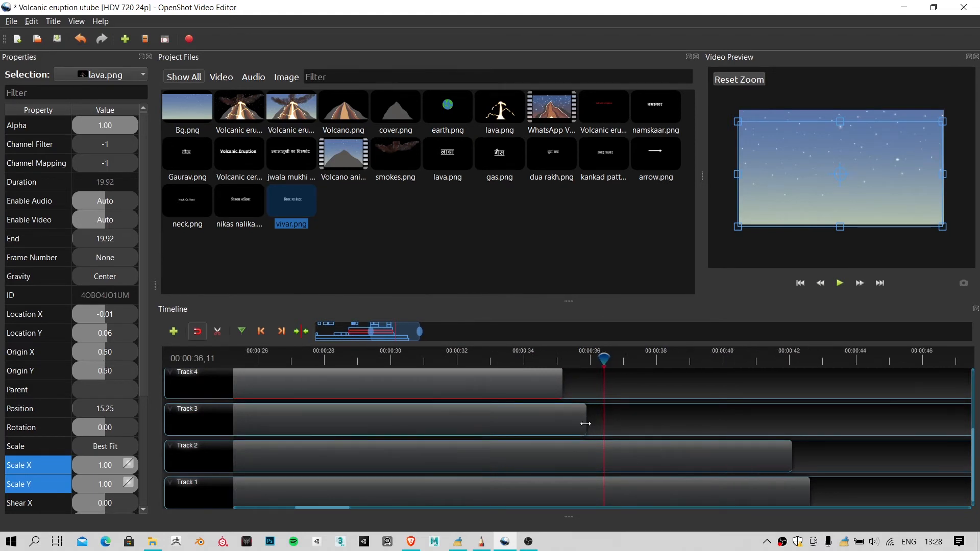
pyautogui.click(585, 424)
# Step: Add Volcano animation .1.mp4 to Track 5 after the smokes.png clip, starting at 35.92 s
pyautogui.scroll(-3, 564, 422)
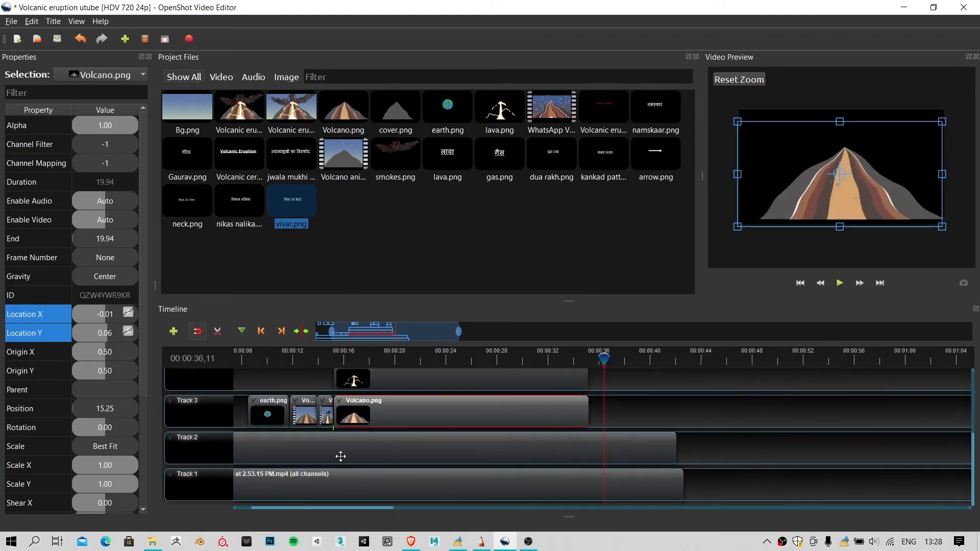
pyautogui.scroll(3, 481, 390)
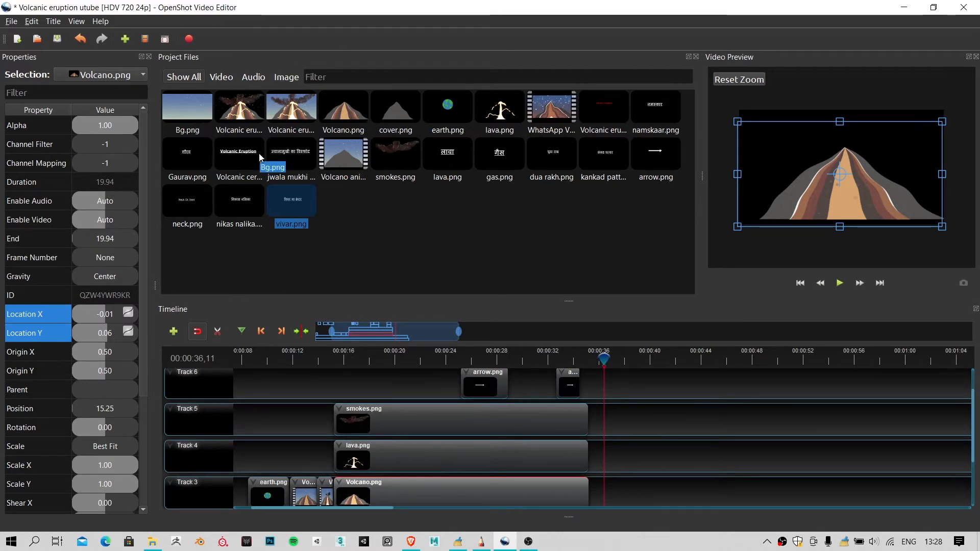
pyautogui.moveTo(343, 155); pyautogui.dragTo(621, 414)
# Step: Slice the Volcano animation .1.mp4 clip at 00:00:37,07 and delete the part after the cut
pyautogui.moveTo(627, 360); pyautogui.dragTo(636, 359)
pyautogui.scroll(5, 632, 418)
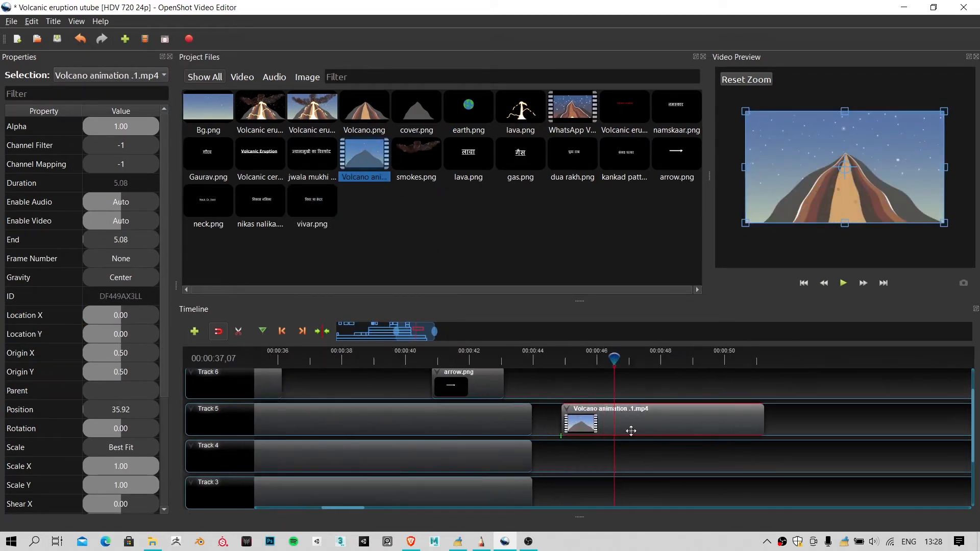
pyautogui.click(241, 330)
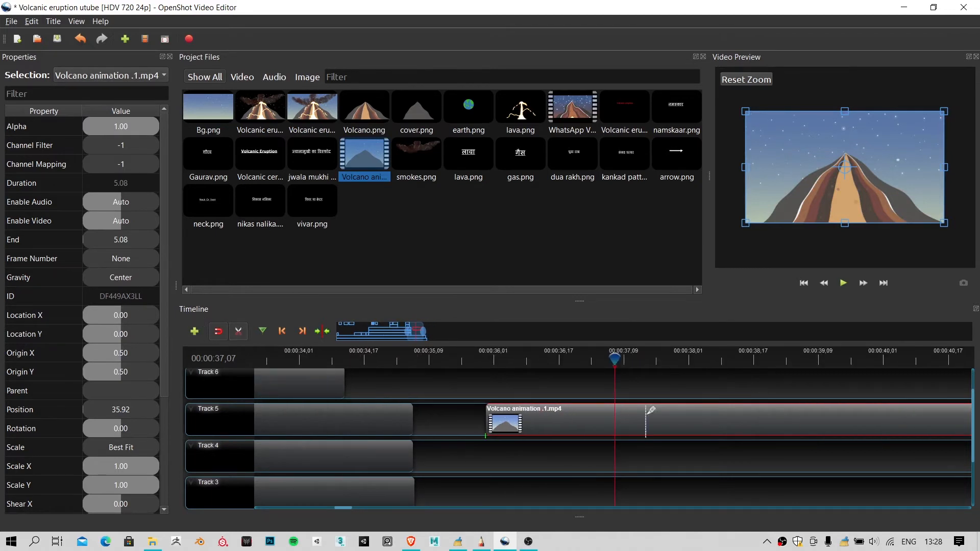
pyautogui.click(616, 411)
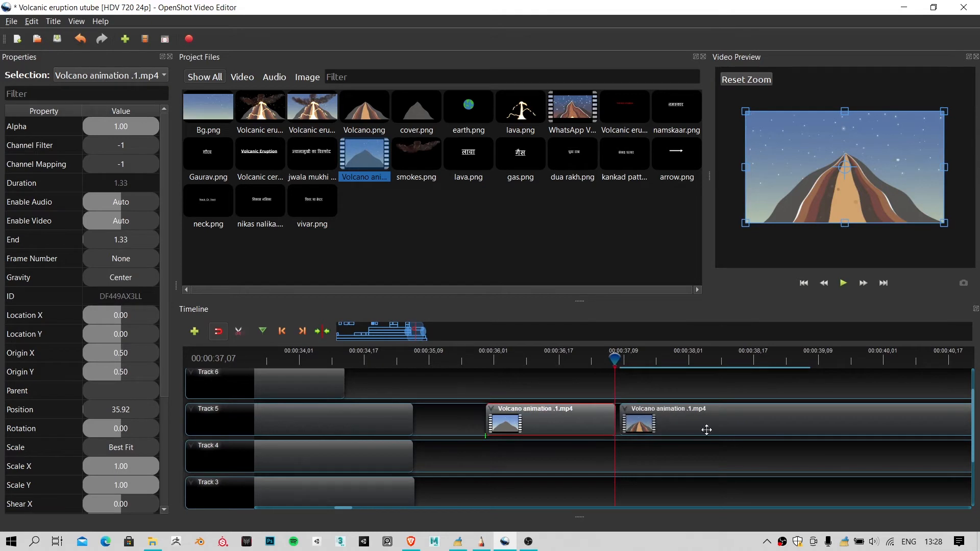
pyautogui.moveTo(705, 427); pyautogui.dragTo(703, 415)
pyautogui.press('Delete')
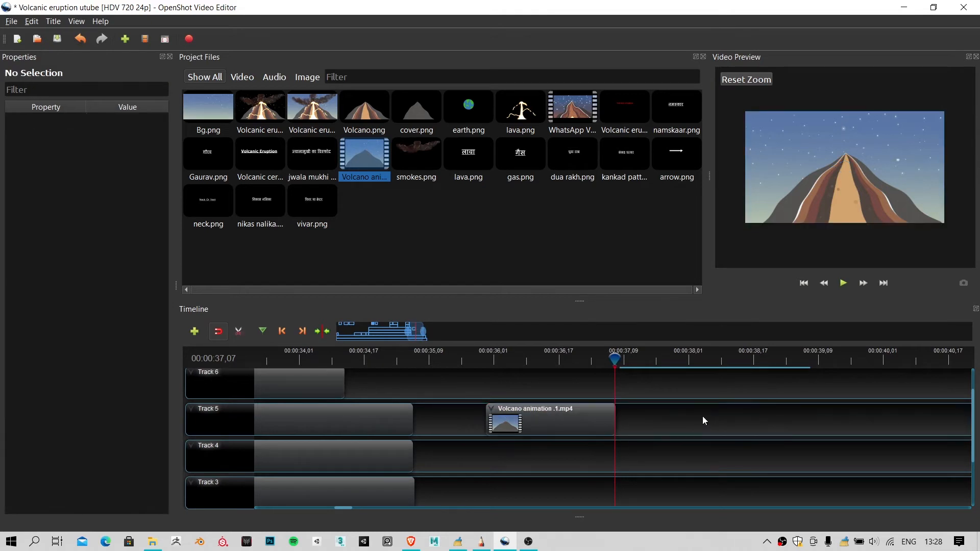
# Step: Play the trimmed Volcano animation .1.mp4 clip and move it to Track 4, starting at 35.29 s
pyautogui.moveTo(581, 366); pyautogui.dragTo(466, 358)
pyautogui.press('space')
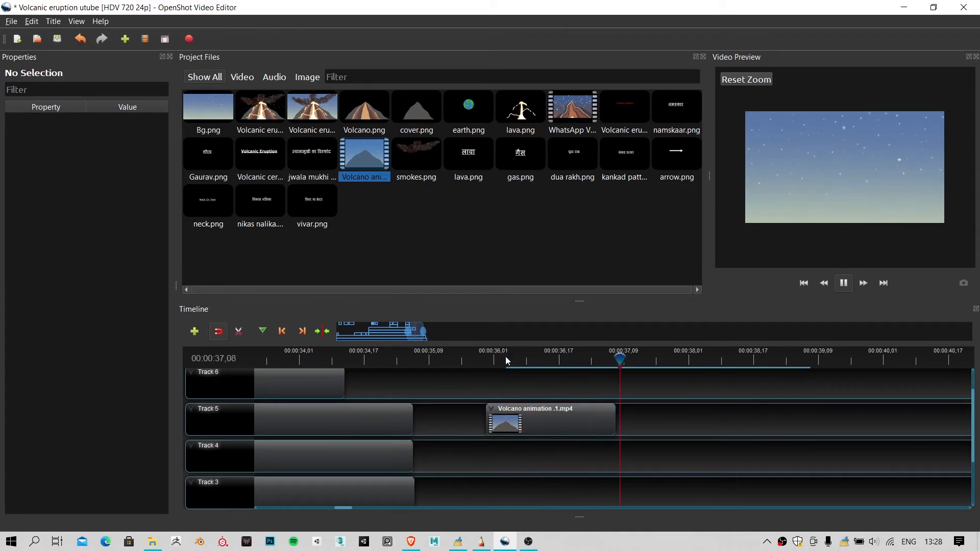
pyautogui.click(470, 352)
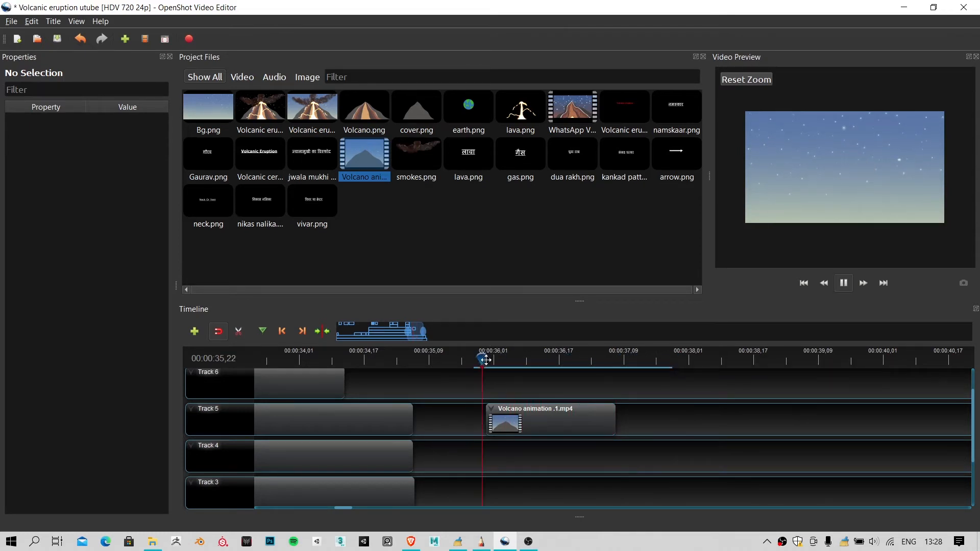
pyautogui.press('space')
pyautogui.moveTo(515, 429); pyautogui.dragTo(453, 466)
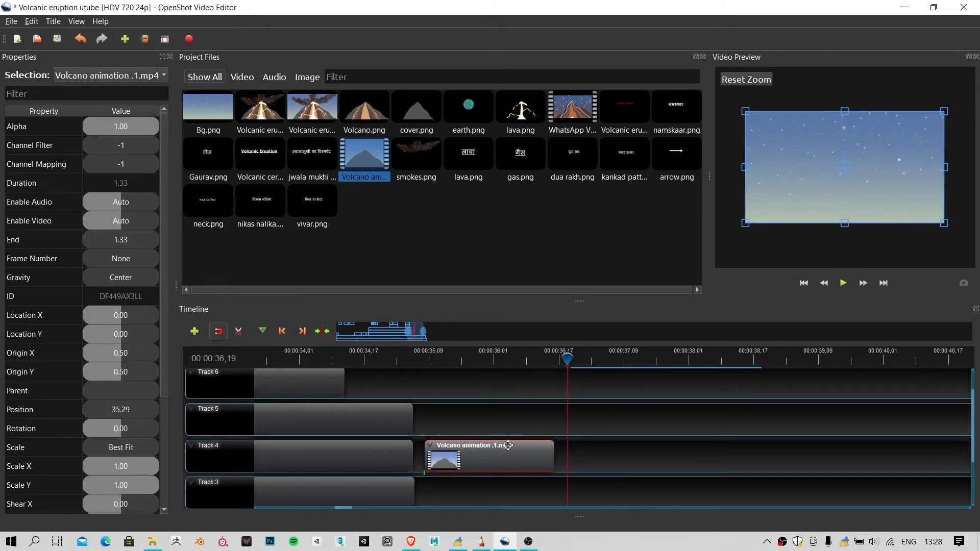
# Step: Paste a copy of the Volcano animation .1.mp4 clip on Track 4 at 36.75 s and freeze it for 30 seconds
pyautogui.hotkey('ctrl', 'v')
pyautogui.rightClick(616, 452)
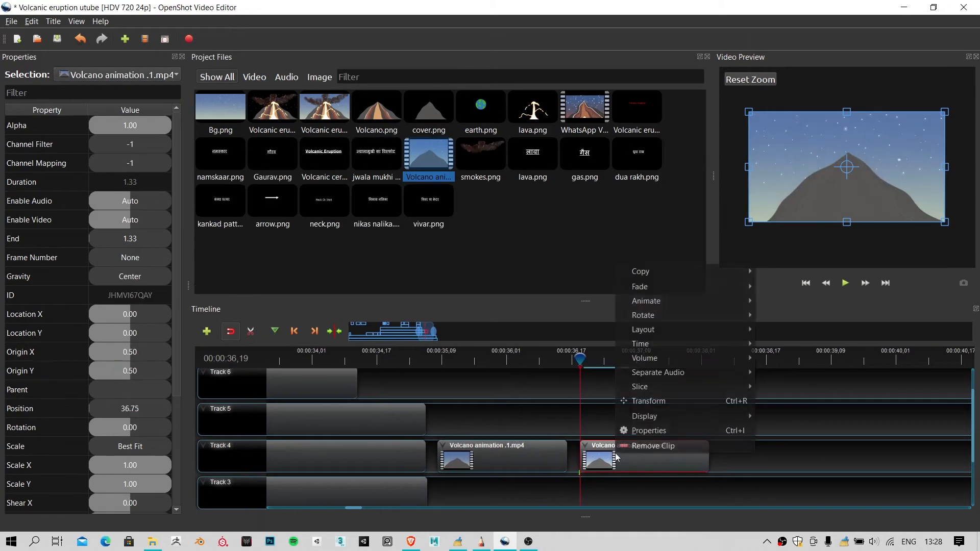
pyautogui.moveTo(677, 287)
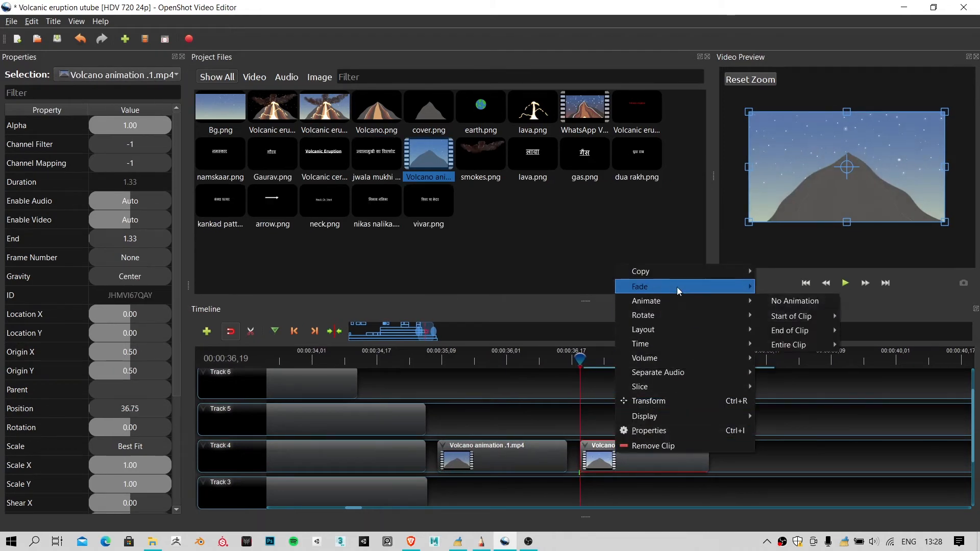
pyautogui.moveTo(682, 344)
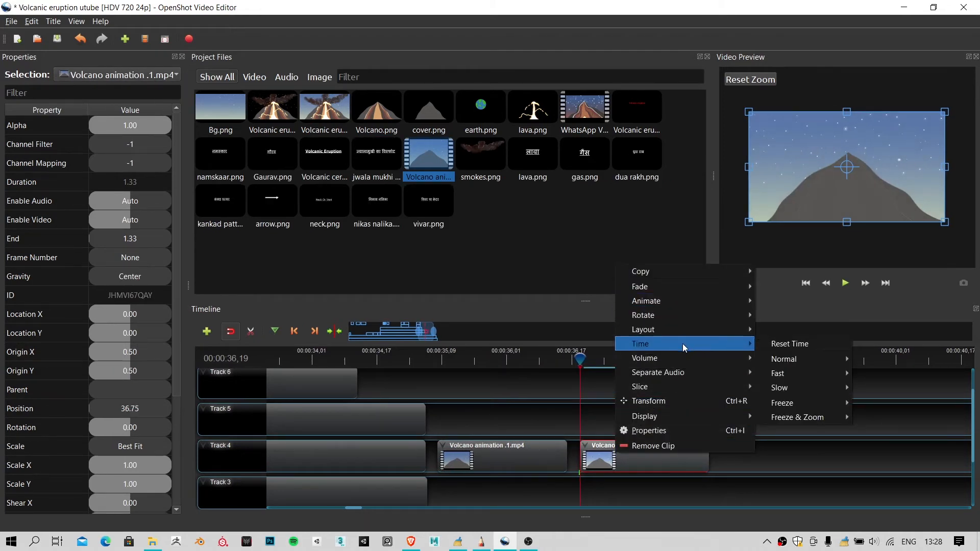
pyautogui.moveTo(812, 405)
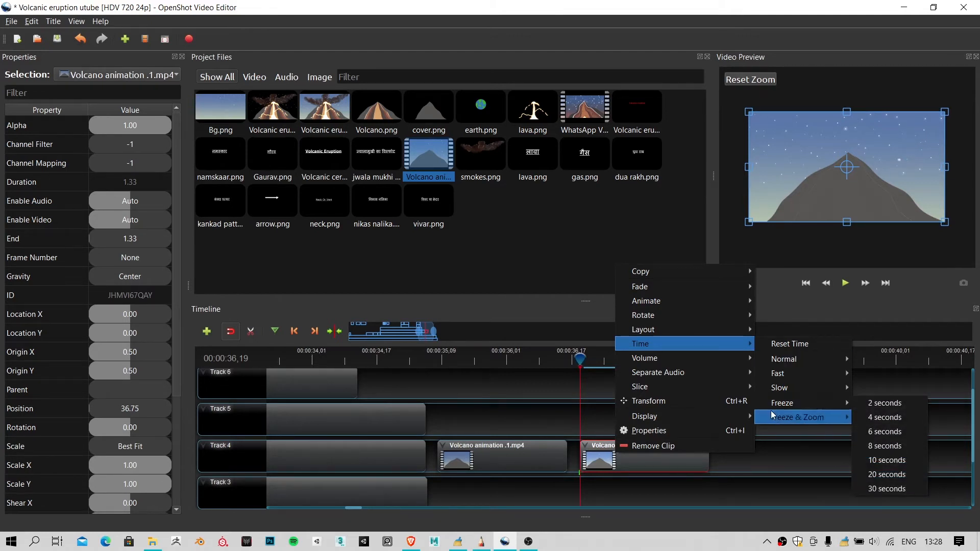
pyautogui.moveTo(867, 403)
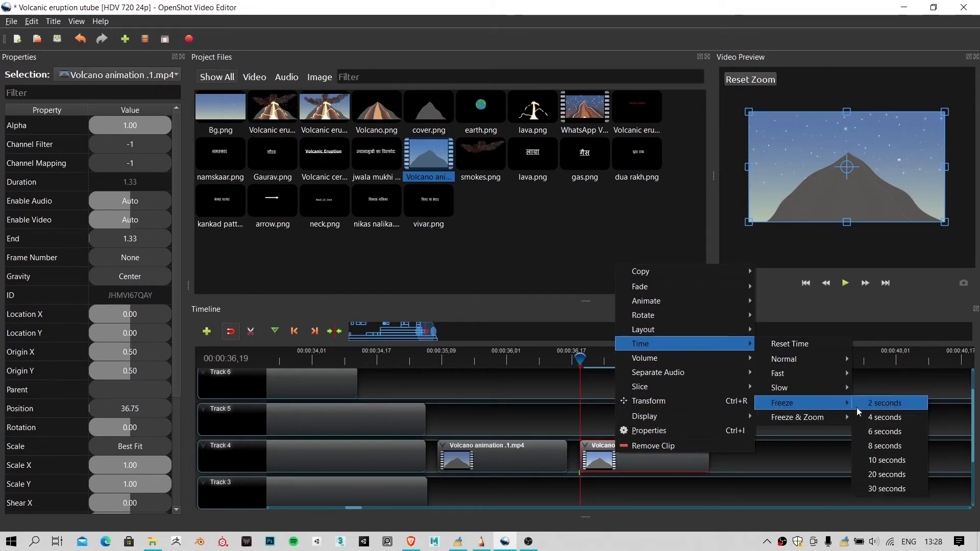
pyautogui.click(889, 482)
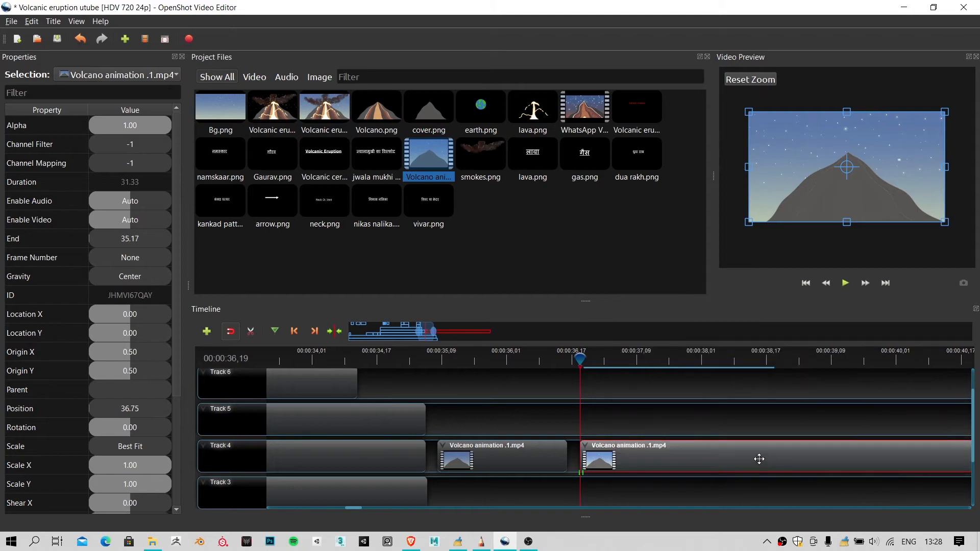
# Step: Move the frozen clip to 36.63 s, directly after the first Volcano animation .1.mp4 clip, and play across the join
pyautogui.moveTo(741, 452); pyautogui.dragTo(728, 453)
pyautogui.click(499, 360)
pyautogui.click(445, 357)
pyautogui.press('space')
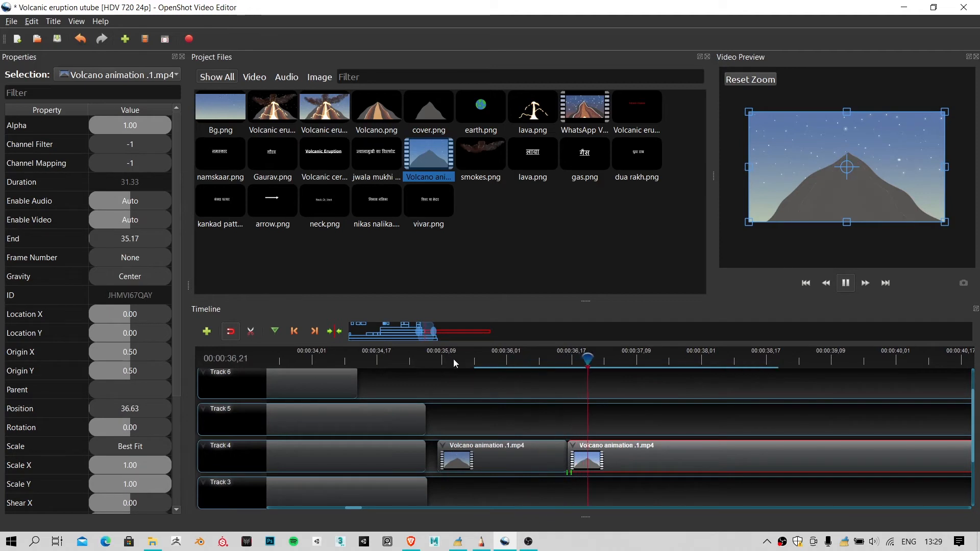
pyautogui.press('space')
# Step: Set the first Volcano animation .1.mp4 clip on Track 4 to play backward at normal 1X speed
pyautogui.click(499, 454)
pyautogui.moveTo(480, 358)
pyautogui.mouseDown()
pyautogui.moveTo(434, 357)
pyautogui.moveTo(496, 363)
pyautogui.mouseUp()
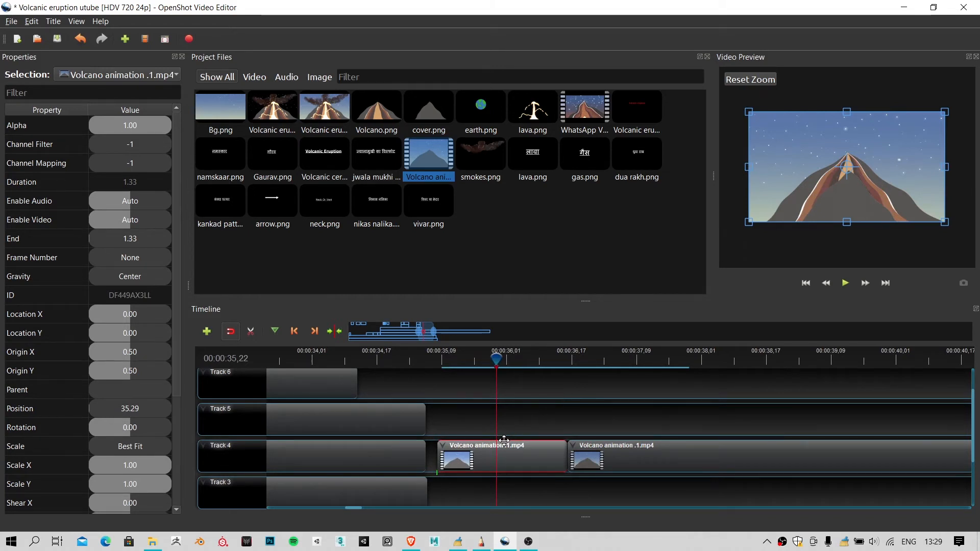
pyautogui.rightClick(496, 462)
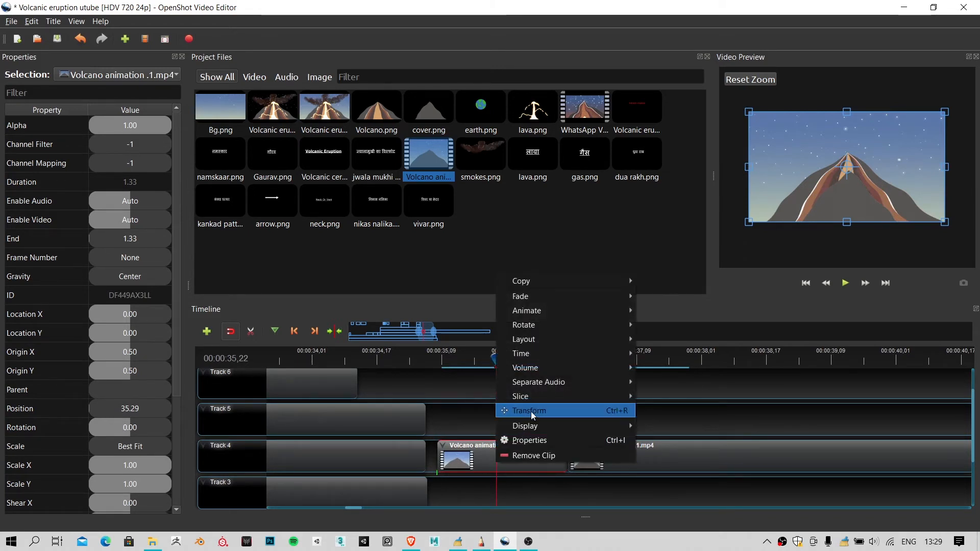
pyautogui.moveTo(540, 380)
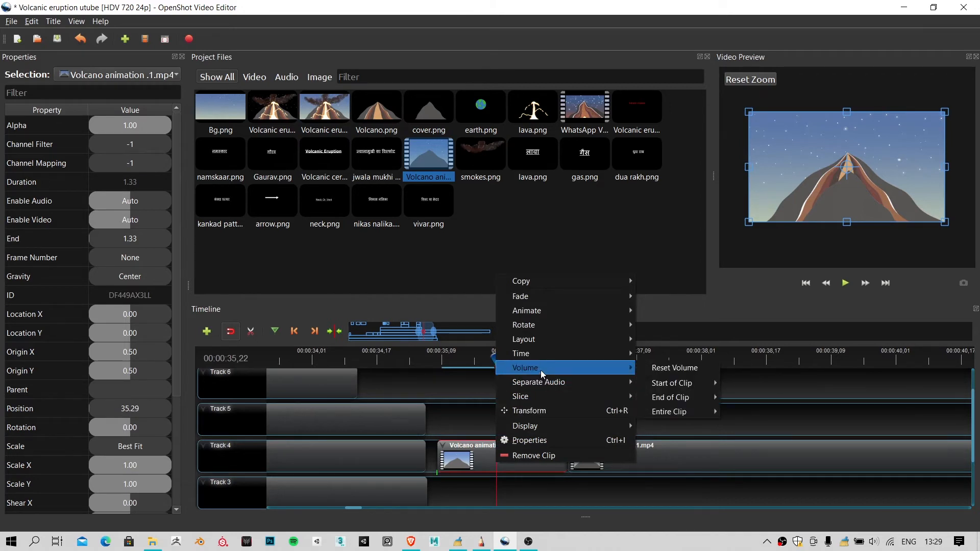
pyautogui.moveTo(541, 353)
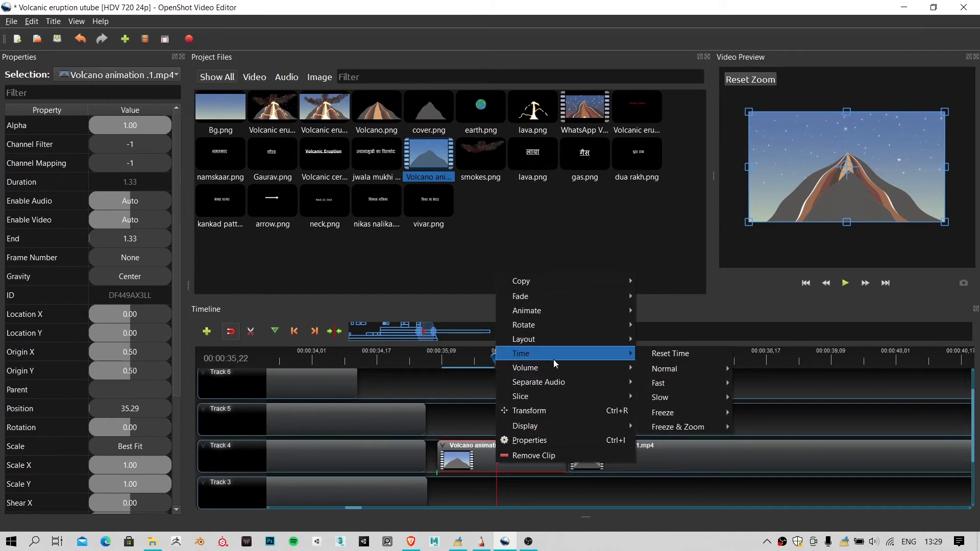
pyautogui.moveTo(681, 369)
pyautogui.moveTo(760, 380)
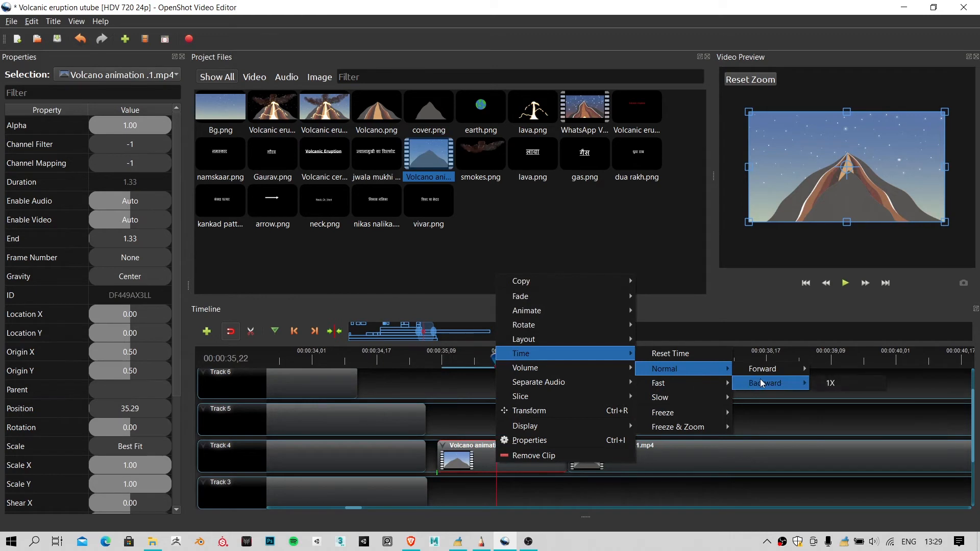
pyautogui.click(834, 383)
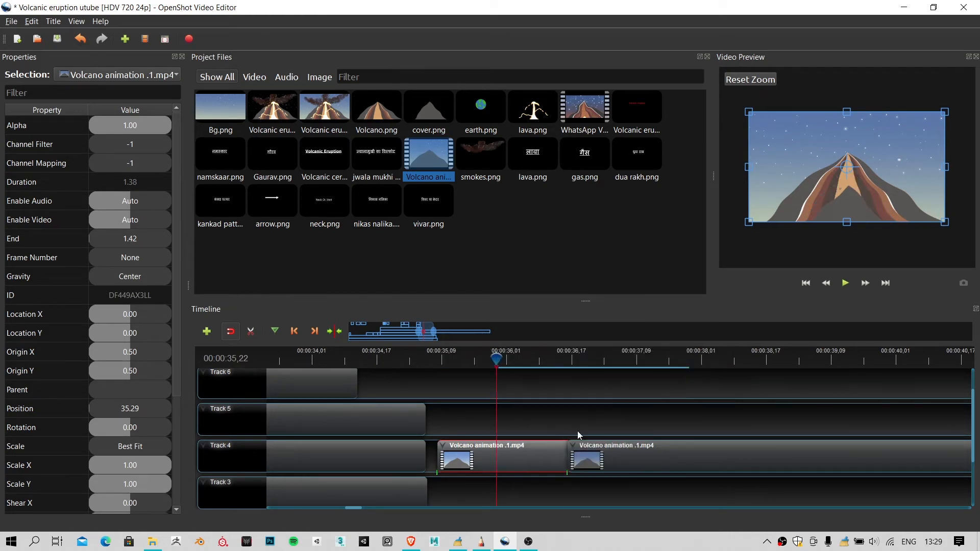
# Step: Play the reversed Volcano animation .1.mp4 clip from just before its start
pyautogui.click(442, 357)
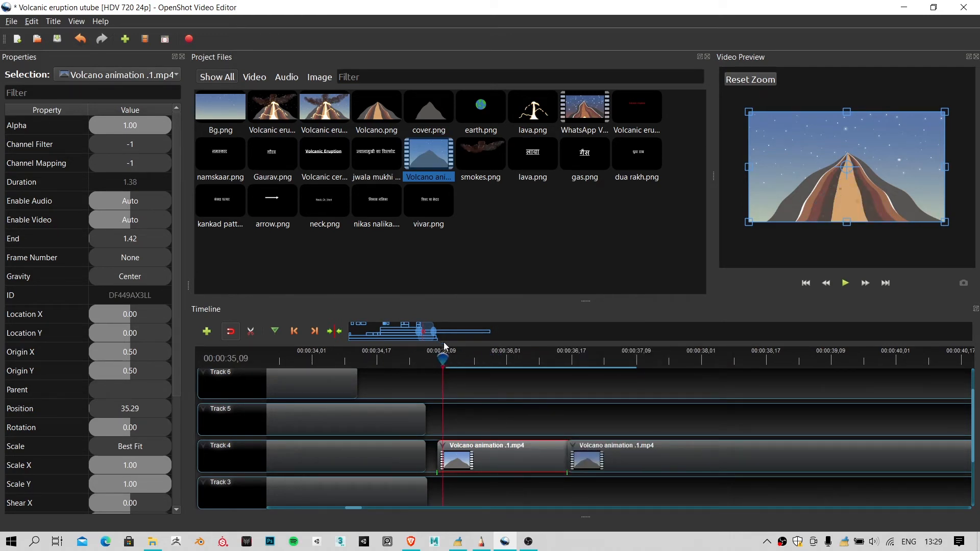
pyautogui.moveTo(444, 357); pyautogui.dragTo(416, 355)
pyautogui.press('space')
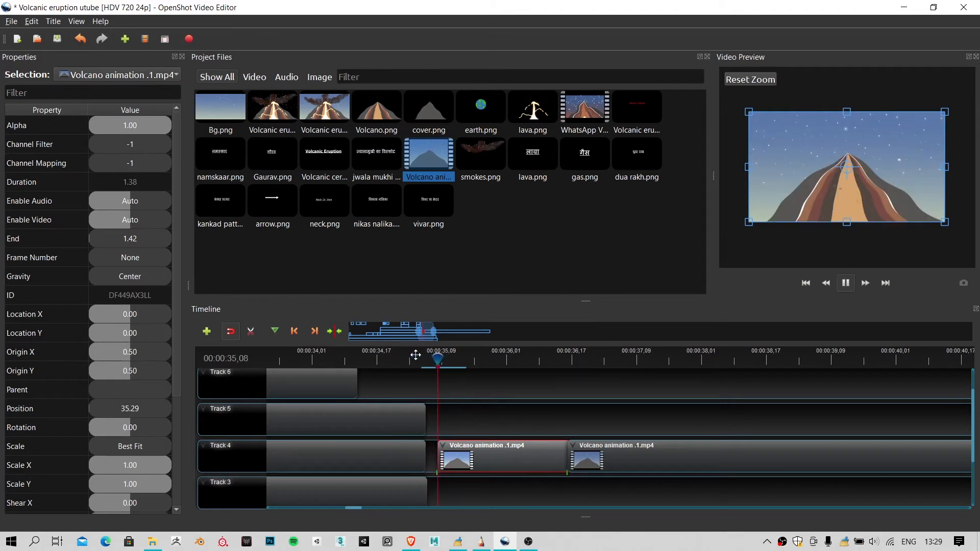
pyautogui.press('space')
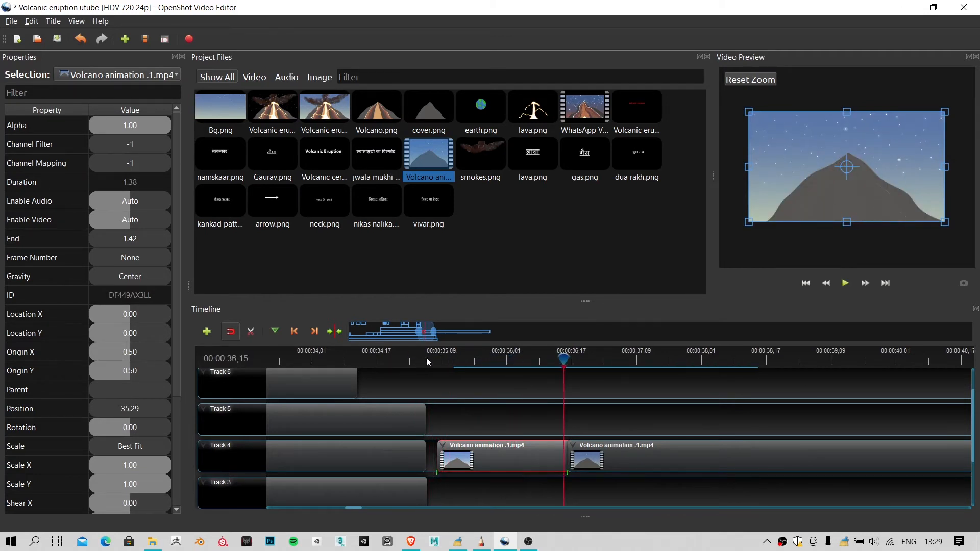
# Step: Shift both Volcano animation .1.mp4 clips on Track 4 later together, with the frozen clip starting at 37.54 s
pyautogui.moveTo(459, 416); pyautogui.dragTo(667, 470)
pyautogui.moveTo(513, 449); pyautogui.dragTo(604, 454)
pyautogui.click(477, 428)
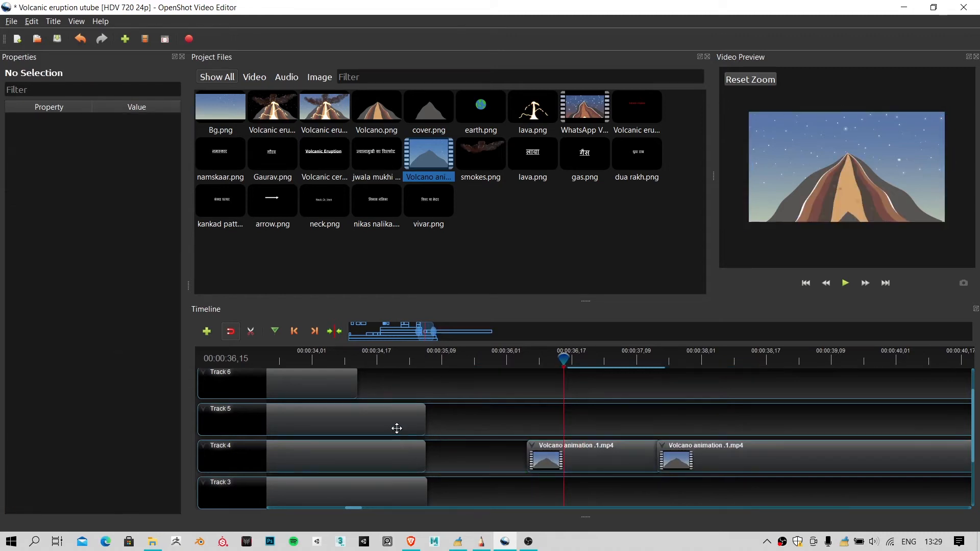
# Step: Extend the smokes.png, lava.png and Volcano.png clips on Tracks 5, 4 and 3 to end at about 35.7 s
pyautogui.click(397, 428)
pyautogui.click(410, 469)
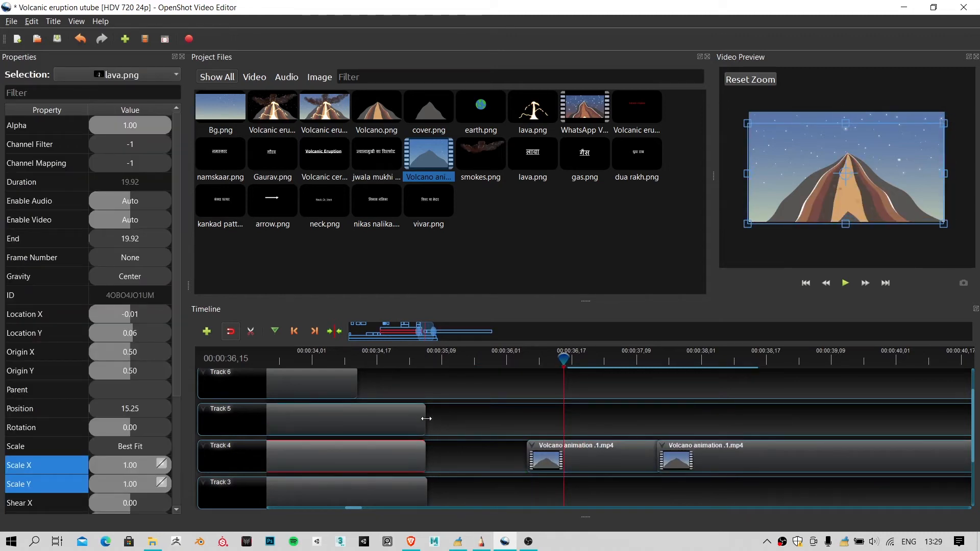
pyautogui.moveTo(426, 419); pyautogui.dragTo(479, 419)
pyautogui.moveTo(424, 457); pyautogui.dragTo(481, 475)
pyautogui.moveTo(428, 496); pyautogui.dragTo(482, 517)
# Step: Play both Volcano animation .1.mp4 clips from about 35.9 s and park the playhead at 00:00:40,06
pyautogui.click(498, 362)
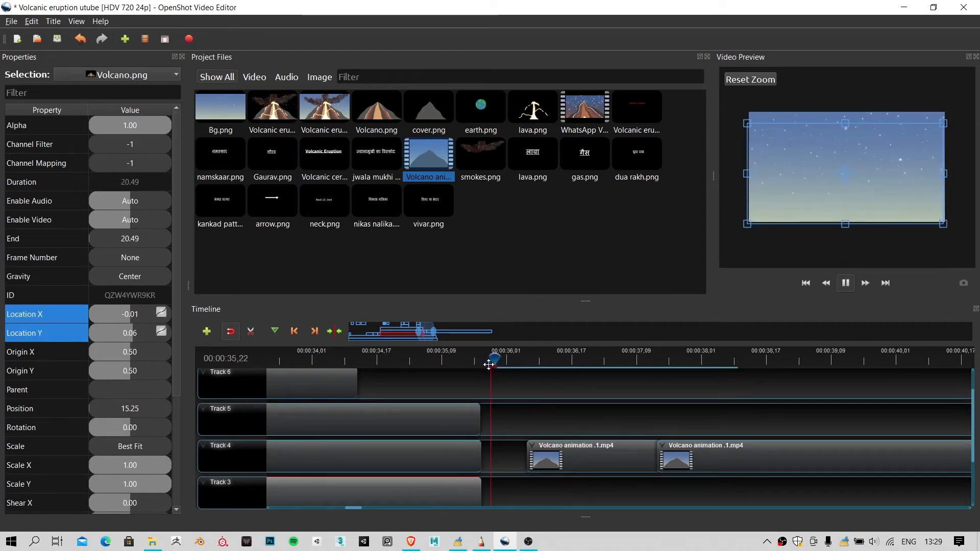
pyautogui.press('space')
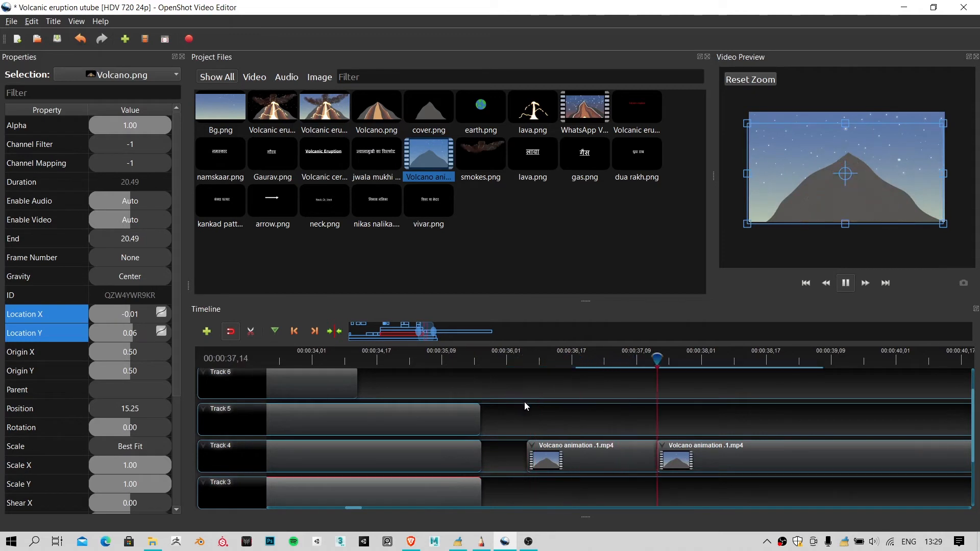
pyautogui.scroll(-5, 626, 446)
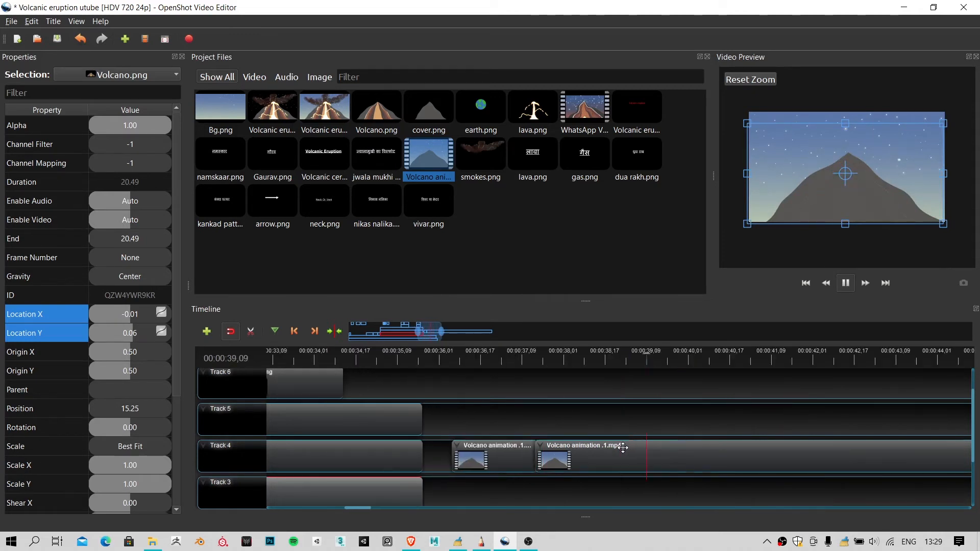
pyautogui.scroll(-4, 625, 446)
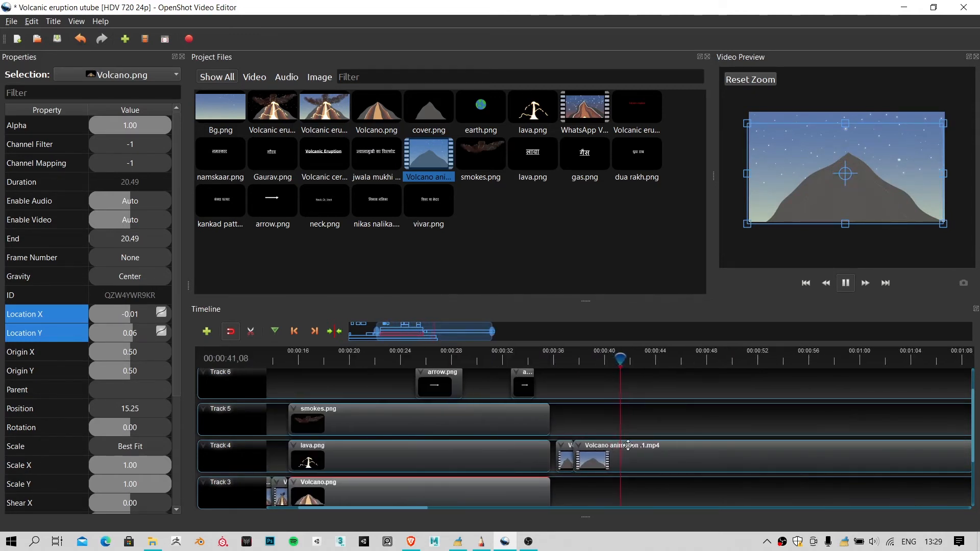
pyautogui.moveTo(409, 364); pyautogui.dragTo(403, 366)
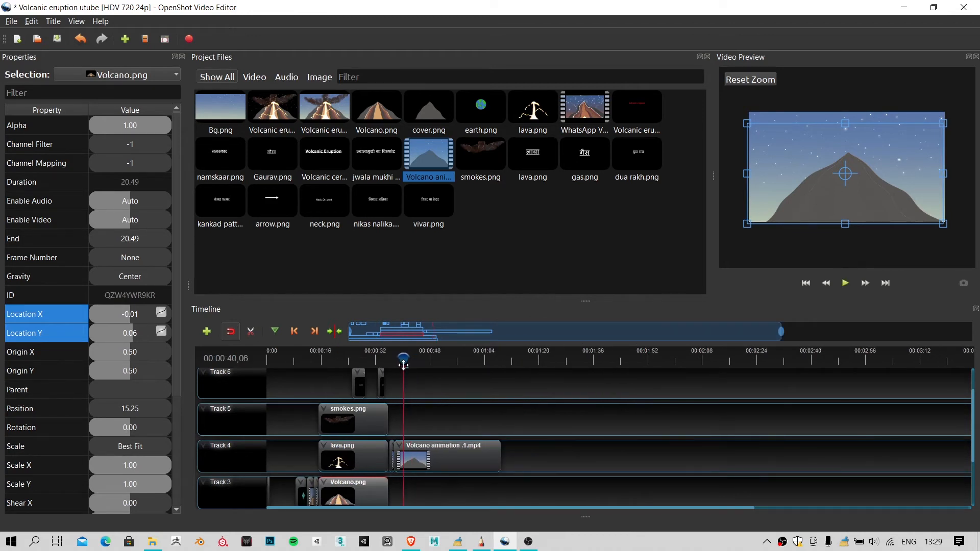
pyautogui.scroll(5, 438, 457)
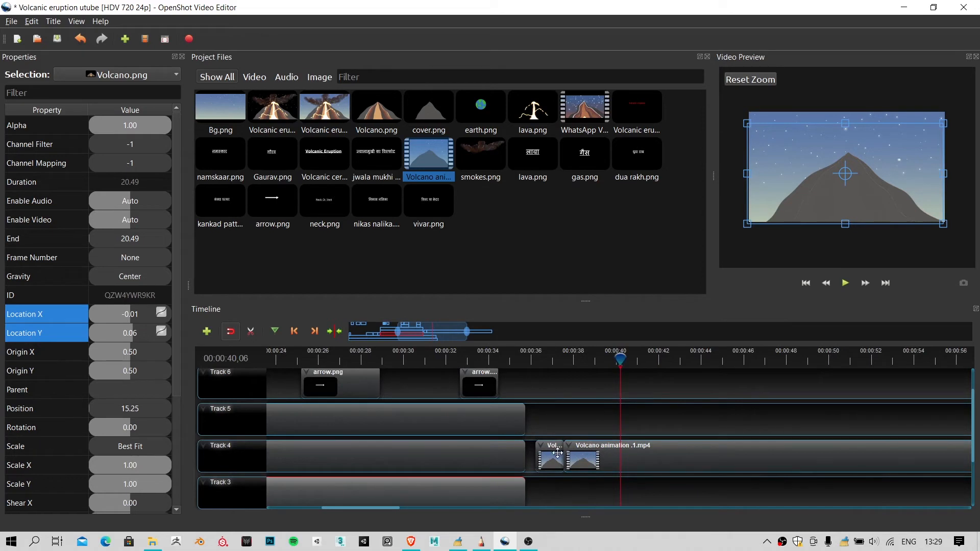
pyautogui.scroll(2, 643, 462)
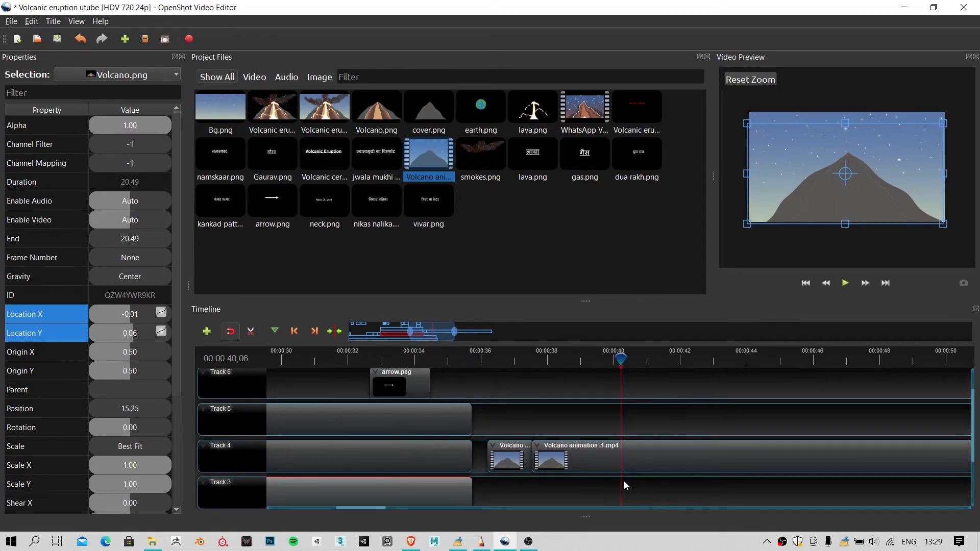
# Step: Try to apply another 30-second freeze to the second Volcano animation .1.mp4 clip on Track 4
pyautogui.rightClick(566, 457)
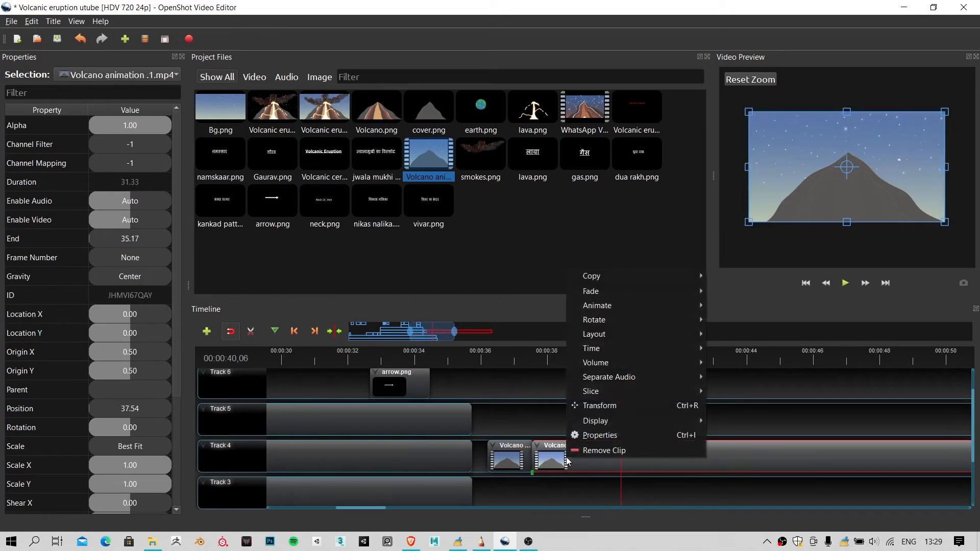
pyautogui.moveTo(617, 363)
pyautogui.moveTo(622, 346)
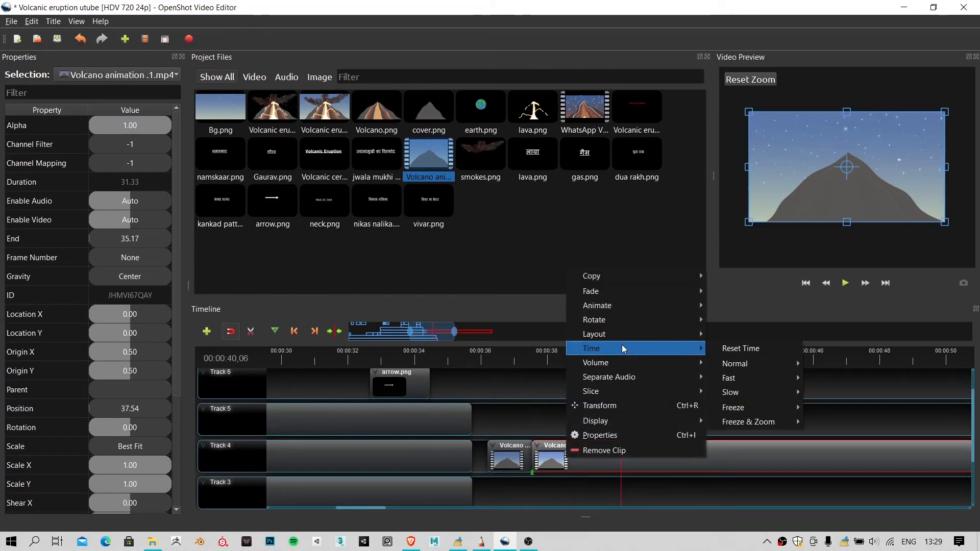
pyautogui.moveTo(770, 368)
pyautogui.moveTo(758, 411)
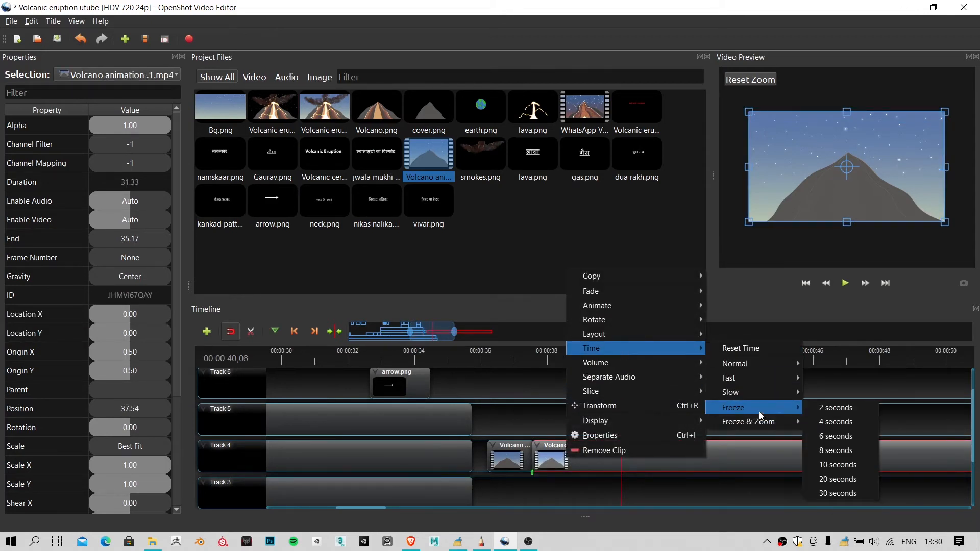
pyautogui.click(838, 492)
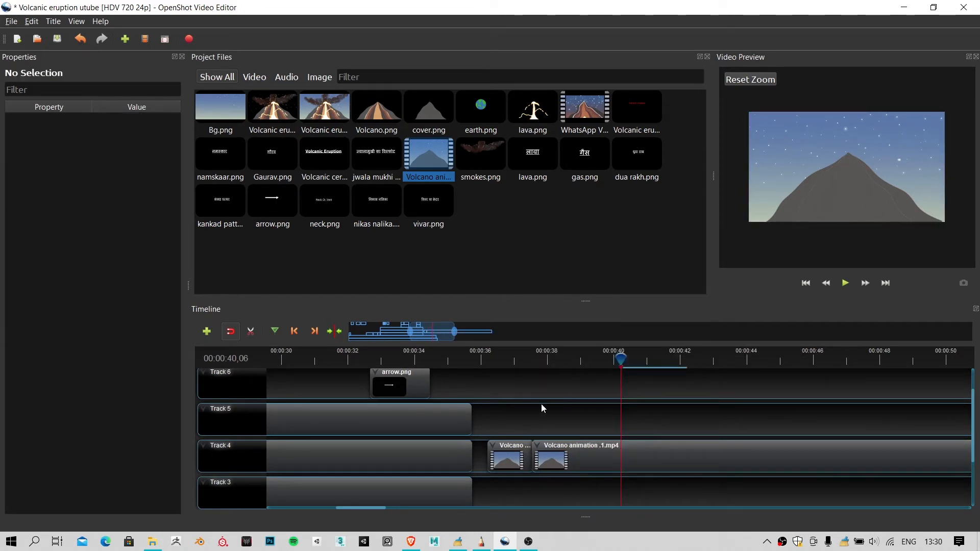
# Step: Slice the frozen Volcano animation .1.mp4 clip on Track 4 at 00:00:41,19
pyautogui.scroll(-3, 541, 403)
pyautogui.scroll(-5, 599, 494)
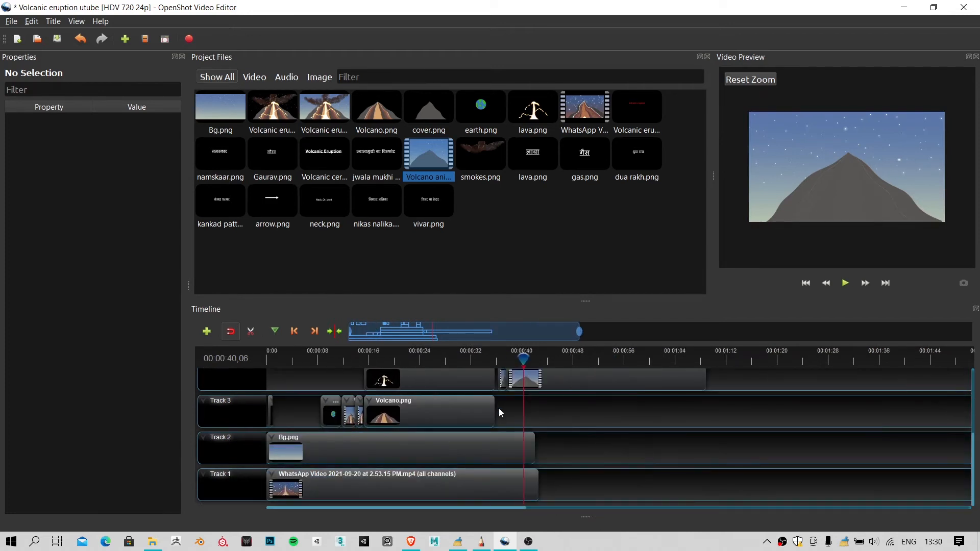
pyautogui.scroll(3, 511, 400)
pyautogui.scroll(4, 525, 390)
pyautogui.scroll(1, 654, 435)
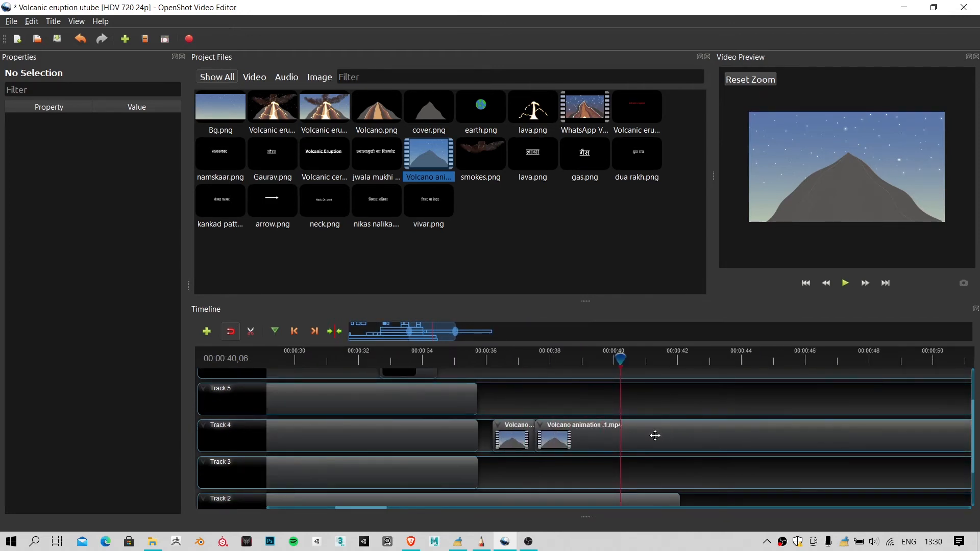
pyautogui.moveTo(635, 358); pyautogui.dragTo(657, 363)
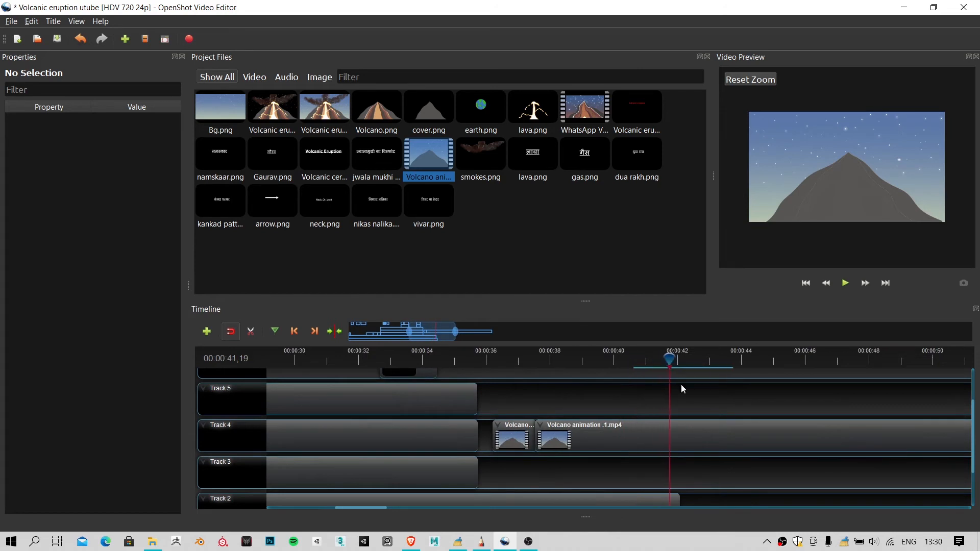
pyautogui.click(699, 445)
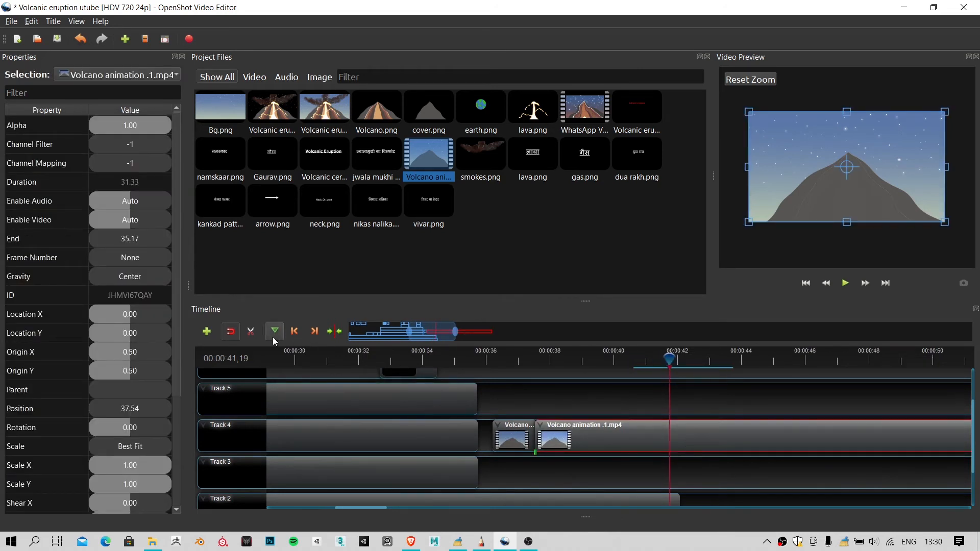
pyautogui.click(250, 334)
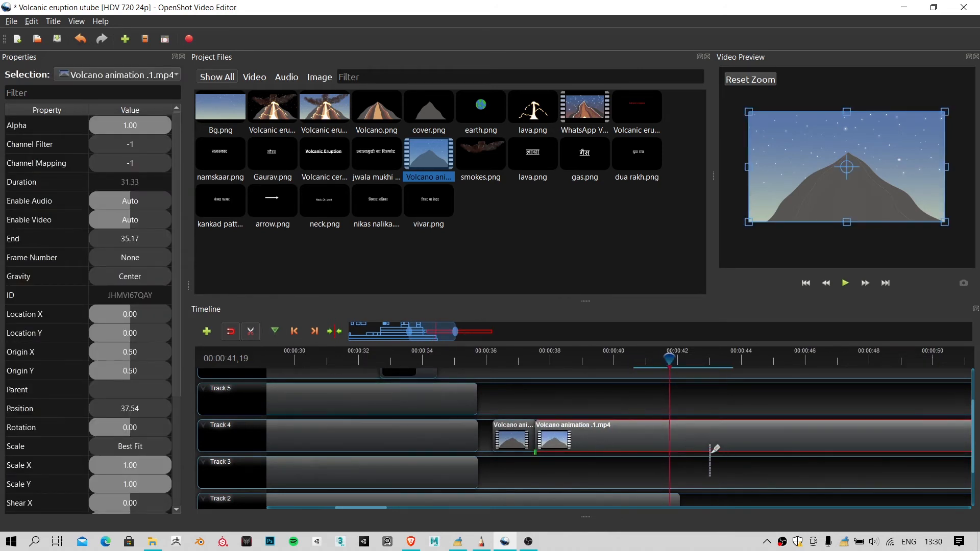
pyautogui.click(671, 431)
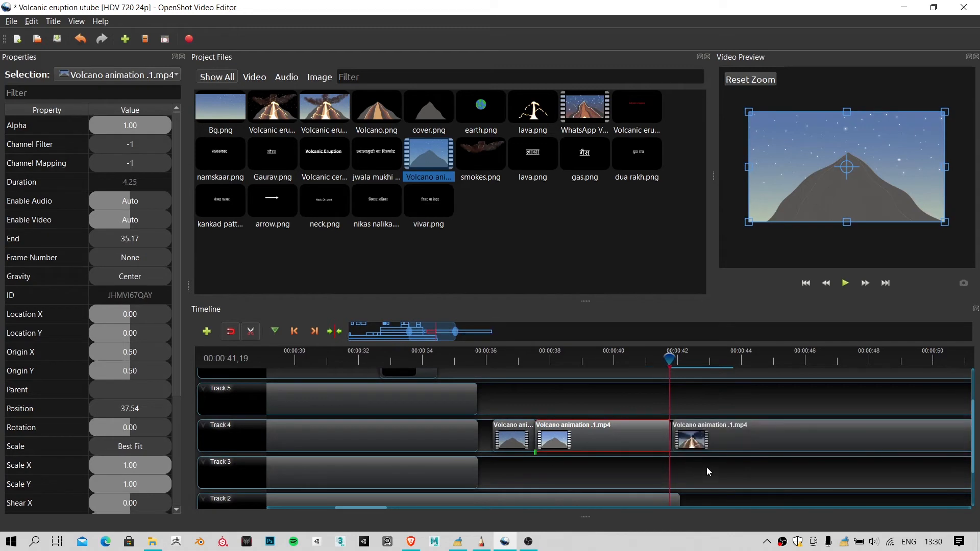
# Step: Remove the Volcano animation .1.mp4 segment after the 00:00:41,19 cut and park the playhead at 00:00:41,24
pyautogui.click(255, 334)
pyautogui.moveTo(762, 449); pyautogui.dragTo(752, 411)
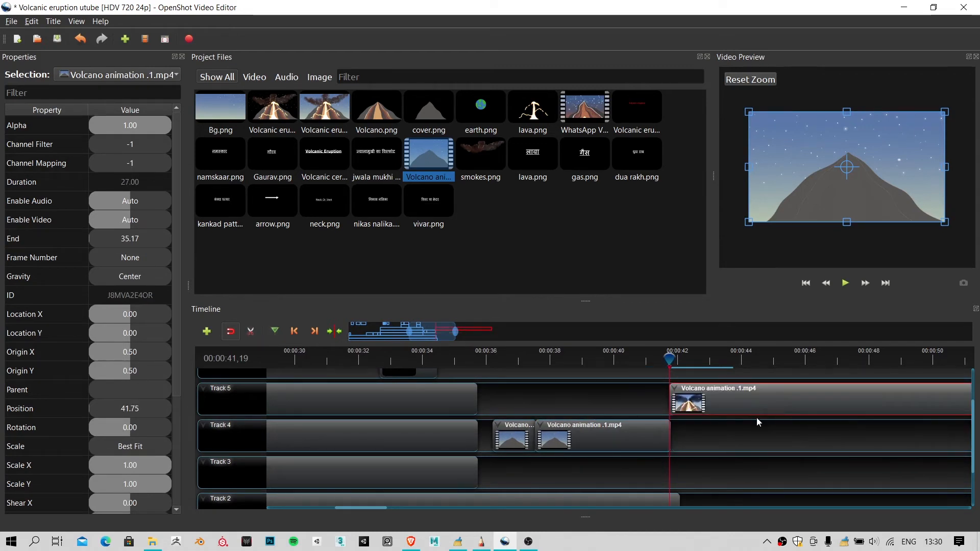
pyautogui.press('Delete')
pyautogui.scroll(2, 697, 442)
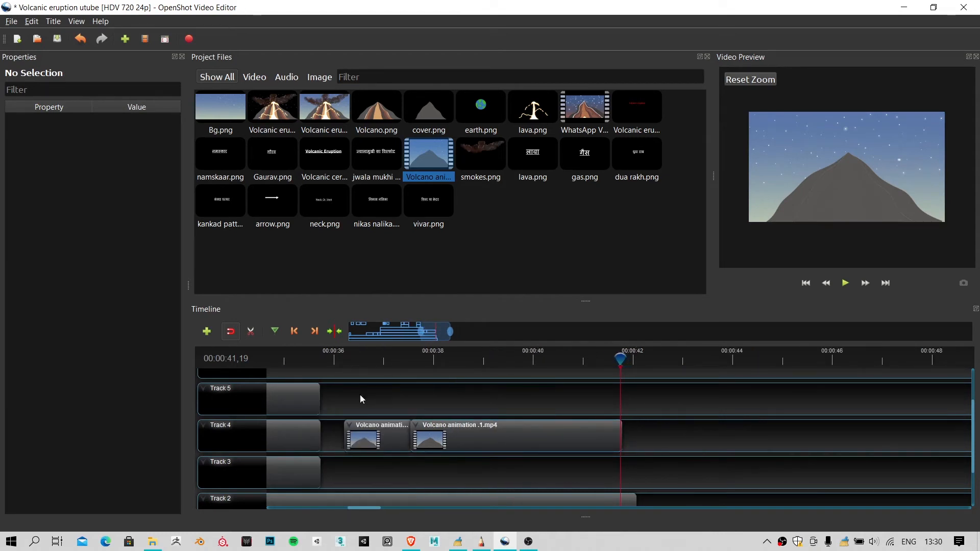
pyautogui.click(351, 359)
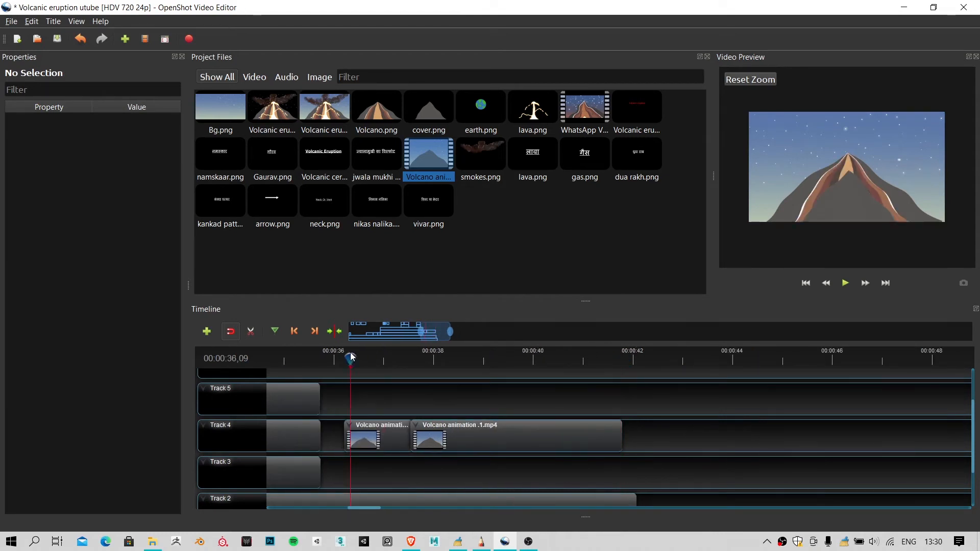
pyautogui.click(615, 360)
pyautogui.click(631, 356)
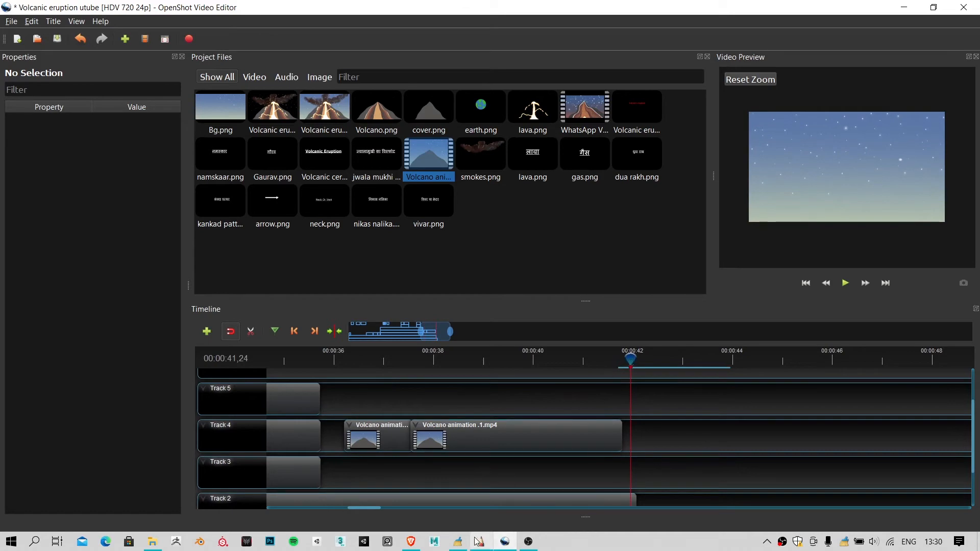
# Step: In the browser's Hindi typing page, replace the text with "dhanyavaad" converted to धन्यवाद and copy it
pyautogui.click(417, 541)
pyautogui.click(299, 293)
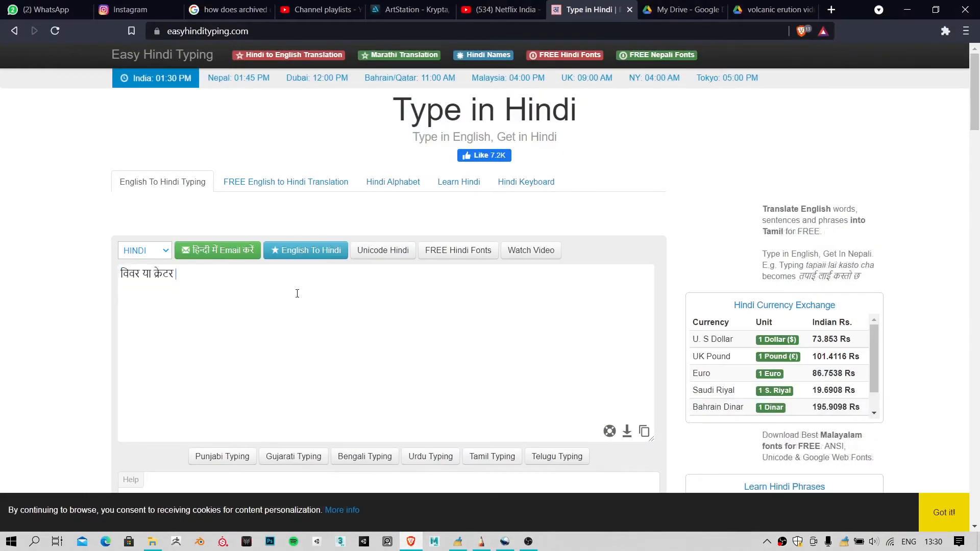
pyautogui.hotkey('ctrl', 'a')
pyautogui.write('dhanyavaad')
pyautogui.hotkey('ctrl', 'a')
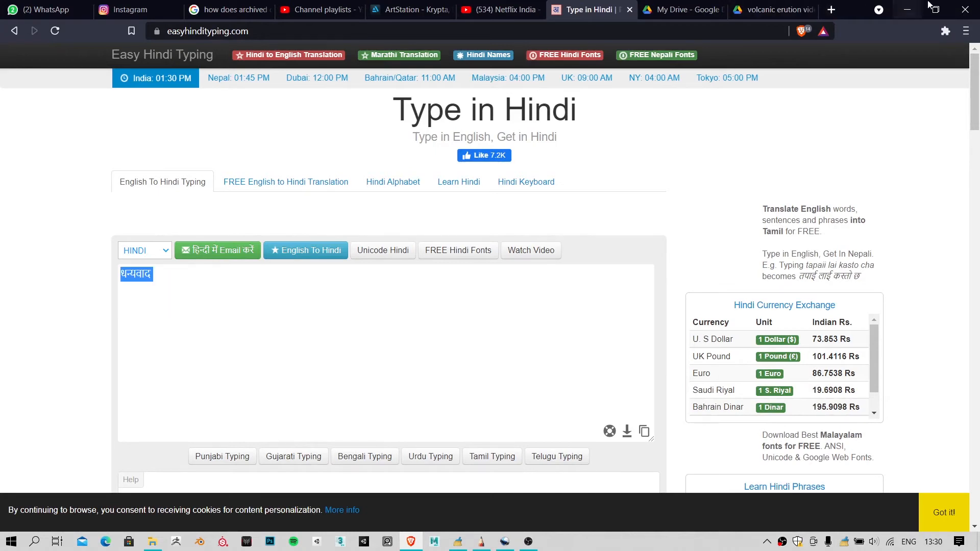
pyautogui.click(907, 9)
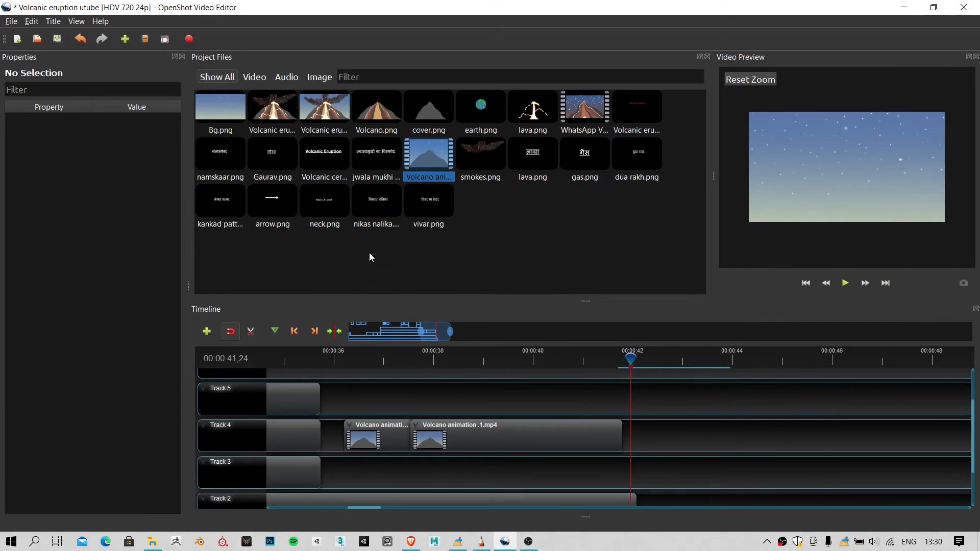
# Step: Switch to SketchBook and replace the text on Layer2 with धन्यवाद
pyautogui.click(481, 542)
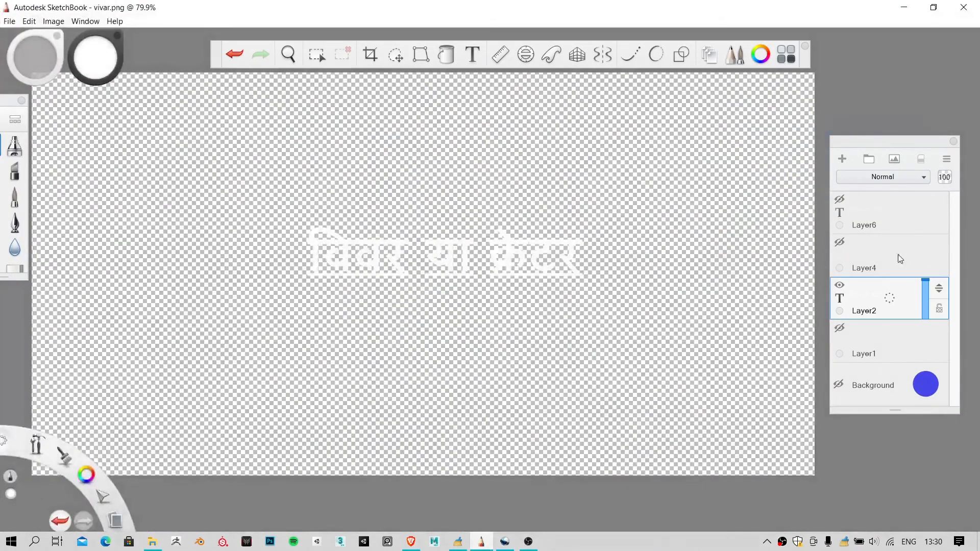
pyautogui.doubleClick(898, 312)
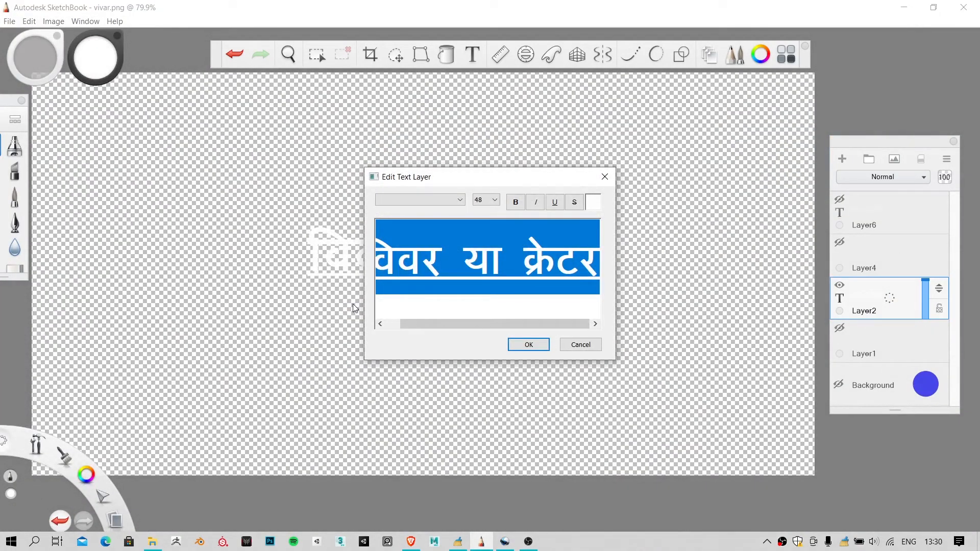
pyautogui.press('BackSpace')
pyautogui.click(528, 345)
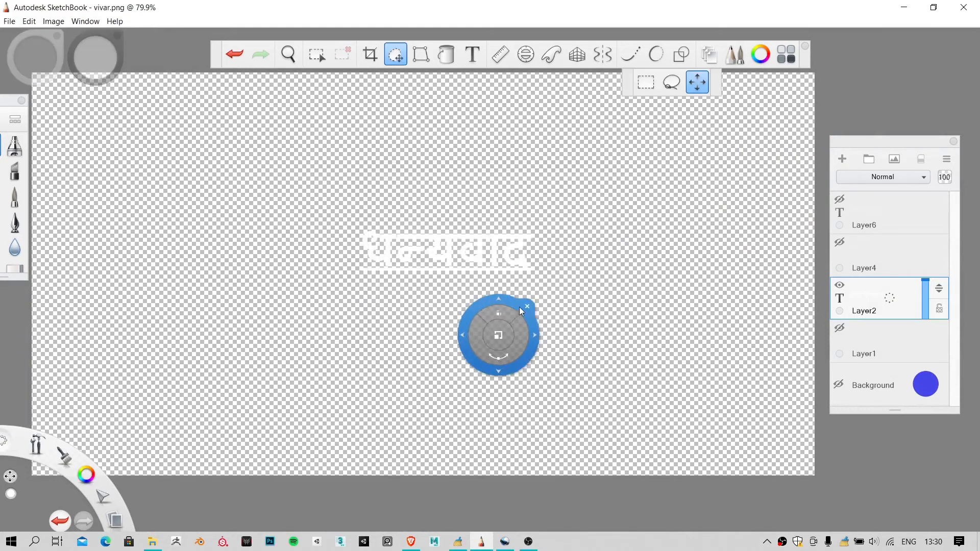
# Step: Save the धन्यवाद image as a PNG file named dhanyawaad in the text folder, accepting merged layers
pyautogui.click(11, 21)
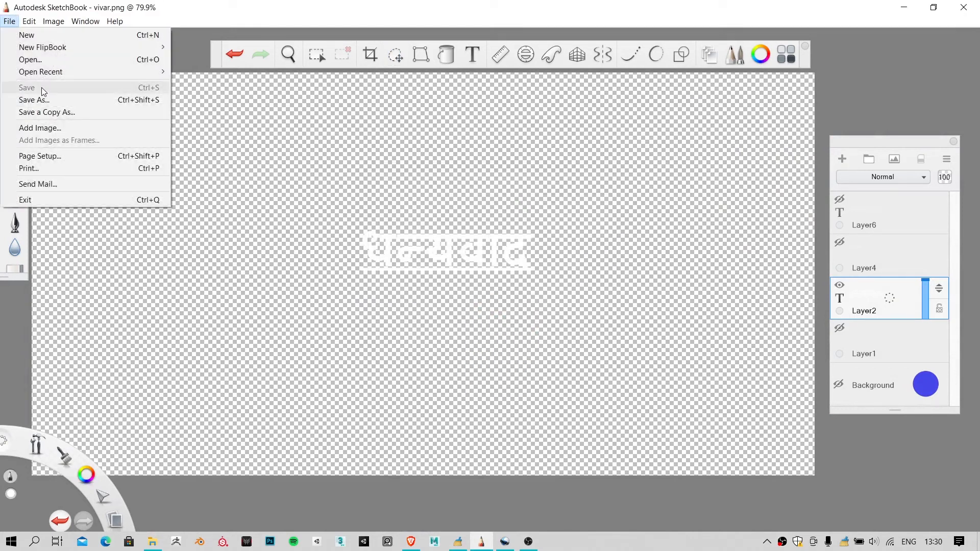
pyautogui.click(21, 96)
pyautogui.click(153, 403)
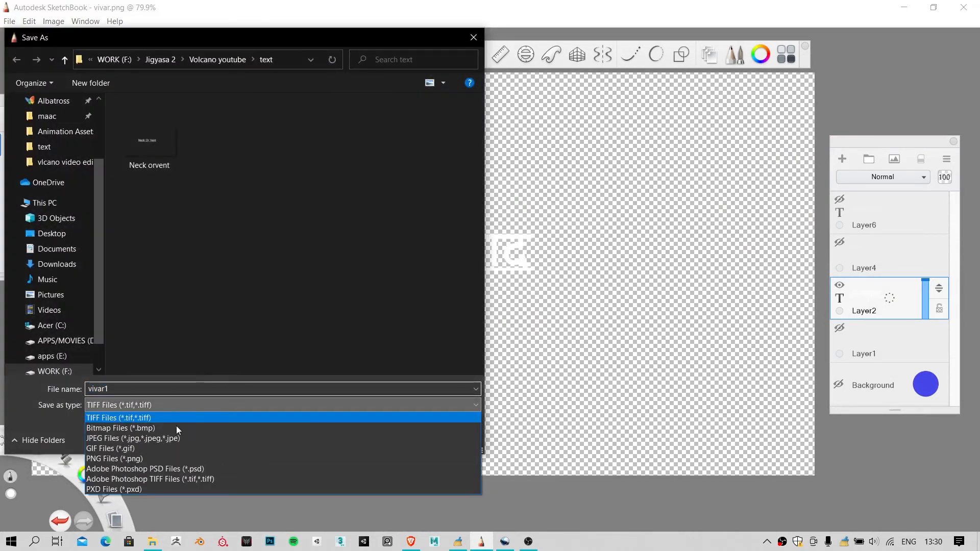
pyautogui.click(141, 461)
pyautogui.doubleClick(163, 393)
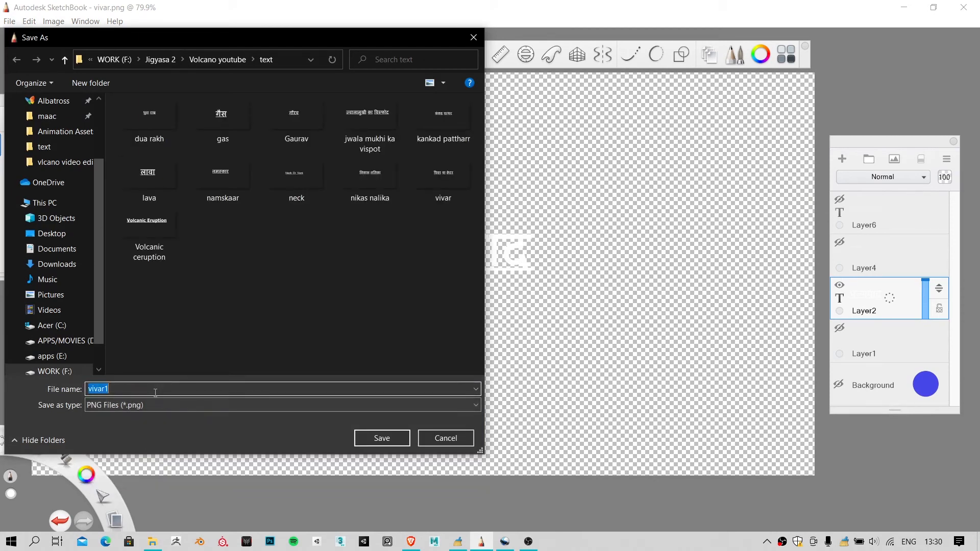
pyautogui.write('dhanya')
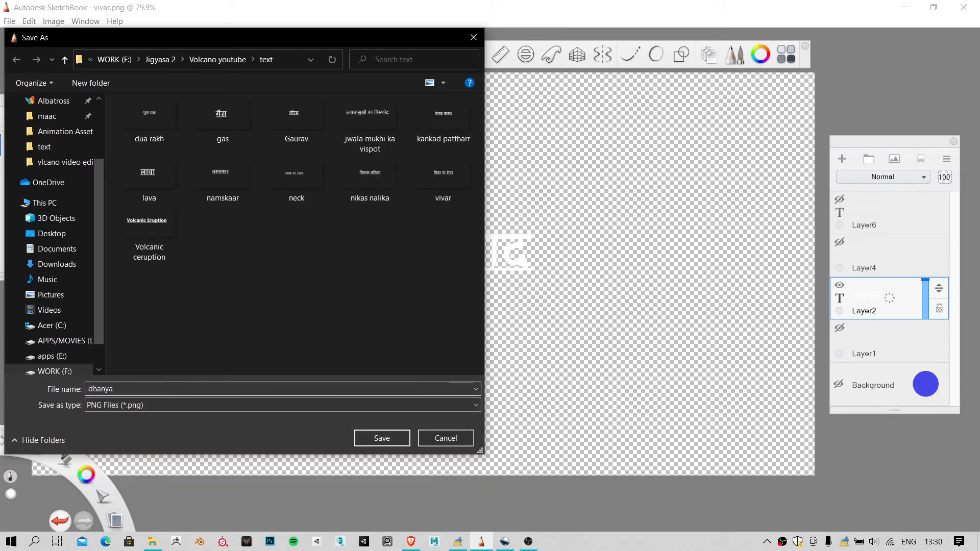
pyautogui.write('vaad')
pyautogui.press('Return')
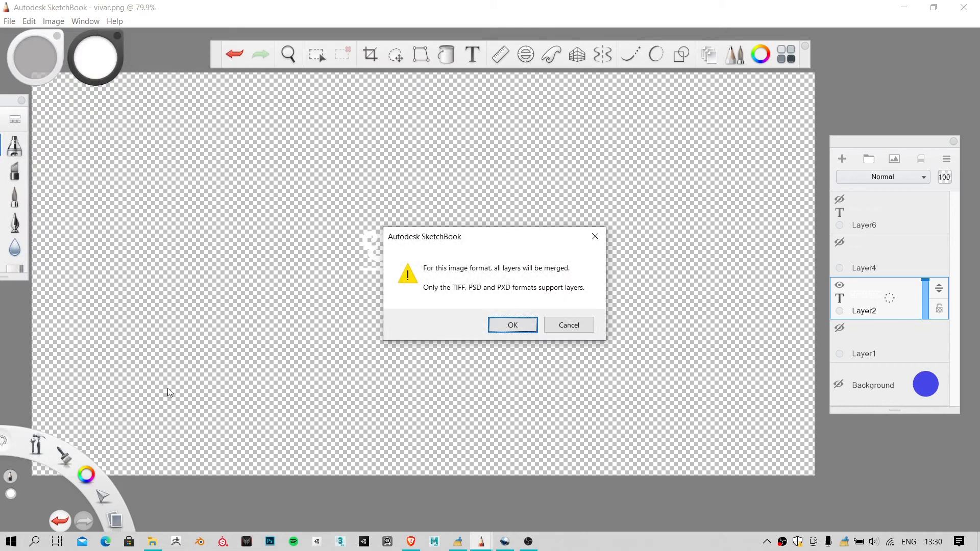
pyautogui.click(512, 325)
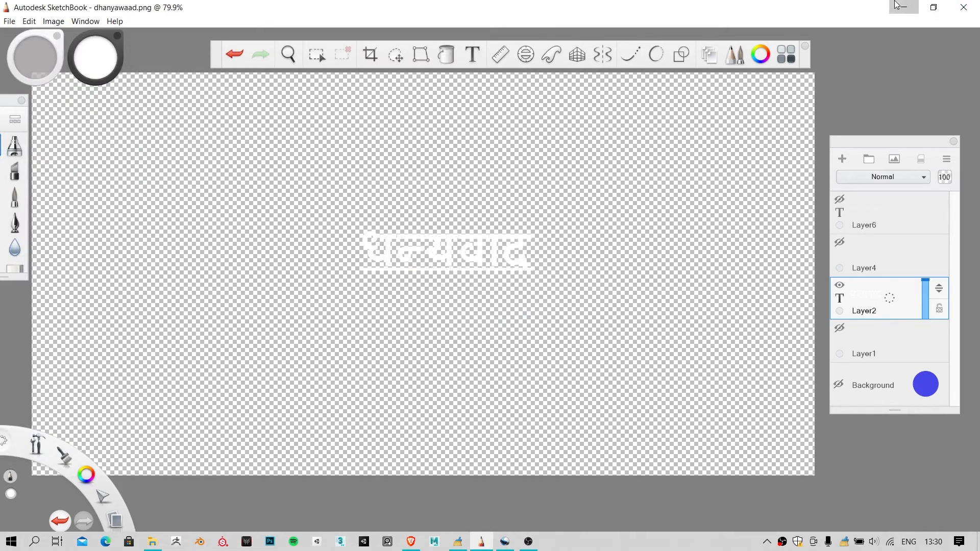
# Step: Switch to OpenShot, import dhanyawaad.png and place it on Track 4 at 41.79 s, after the frozen volcano clip
pyautogui.hotkey('alt', 'Tab')
pyautogui.rightClick(580, 229)
pyautogui.click(597, 232)
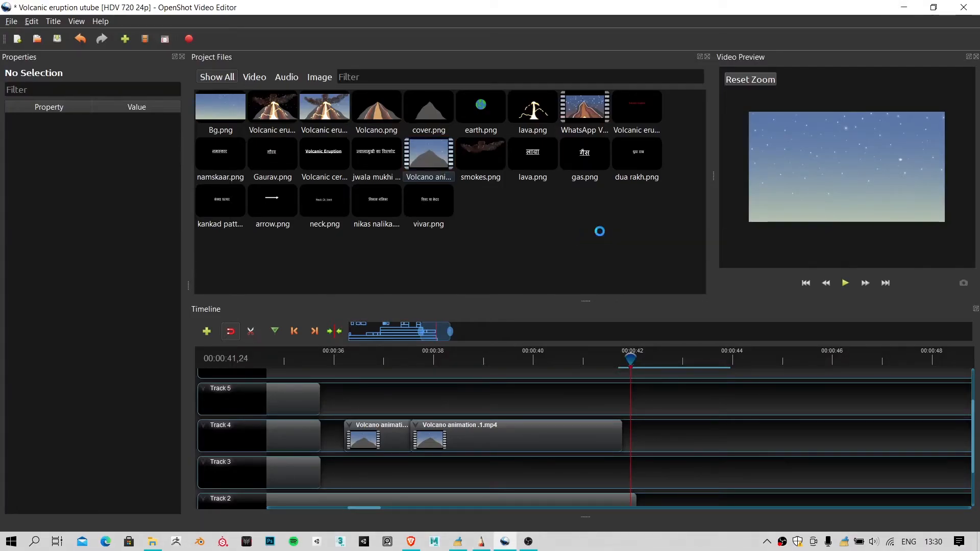
pyautogui.doubleClick(378, 127)
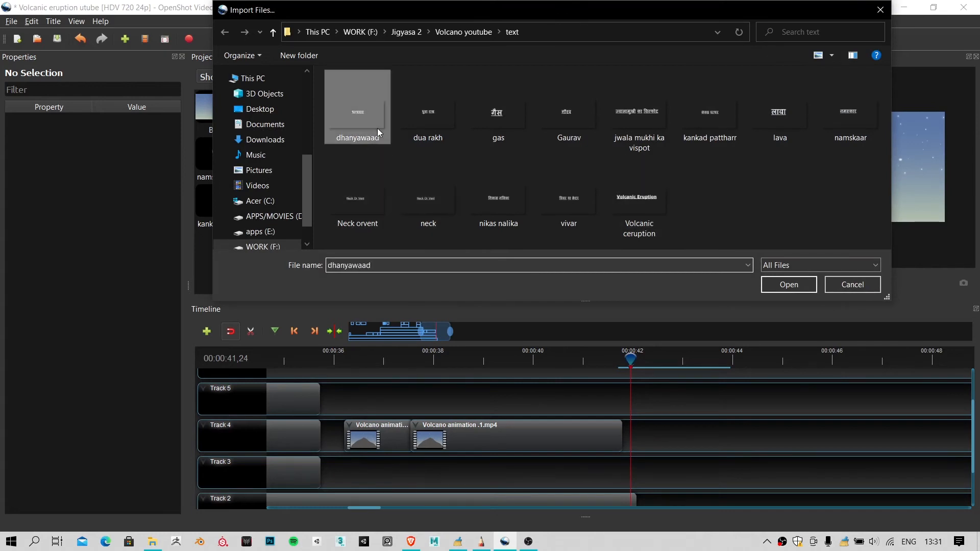
pyautogui.moveTo(479, 204); pyautogui.dragTo(624, 437)
pyautogui.scroll(-2, 663, 431)
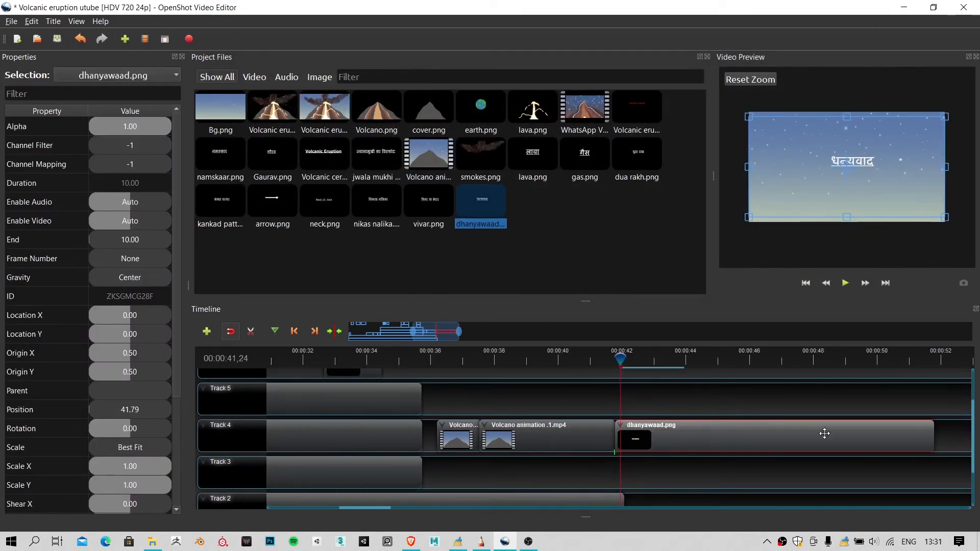
# Step: Trim the dhanyawaad.png clip on Track 4 to 0.84 s and play back the transition into it
pyautogui.moveTo(935, 429); pyautogui.dragTo(625, 448)
pyautogui.scroll(4, 625, 448)
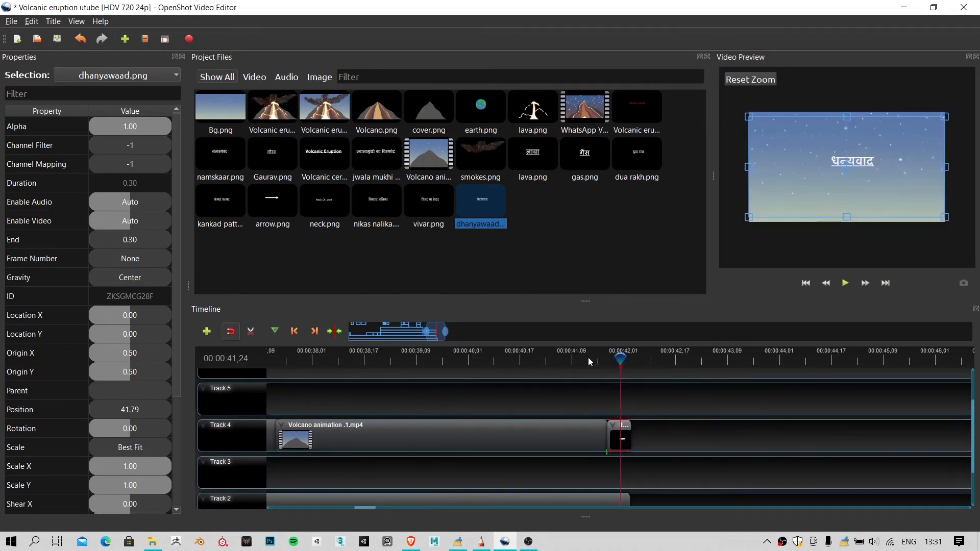
pyautogui.moveTo(616, 360); pyautogui.dragTo(492, 365)
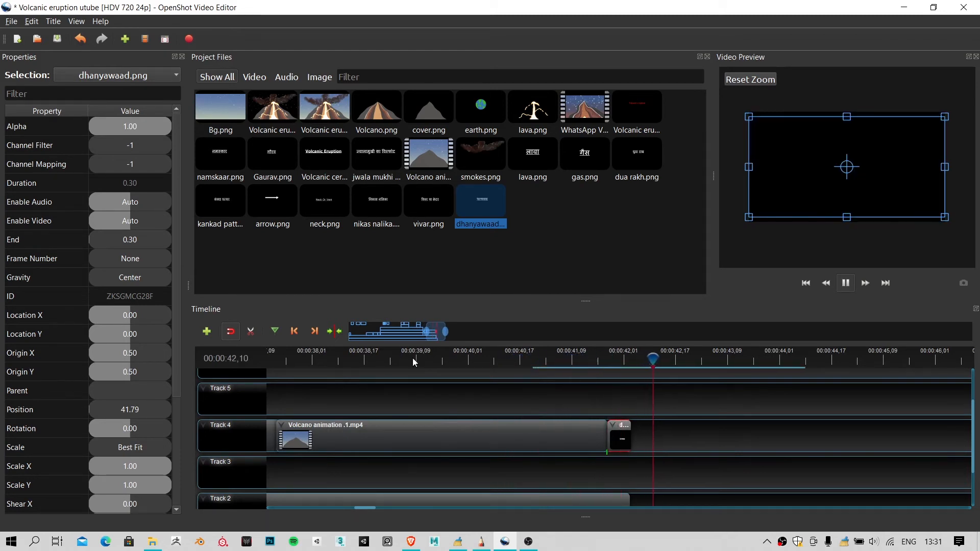
pyautogui.press('space')
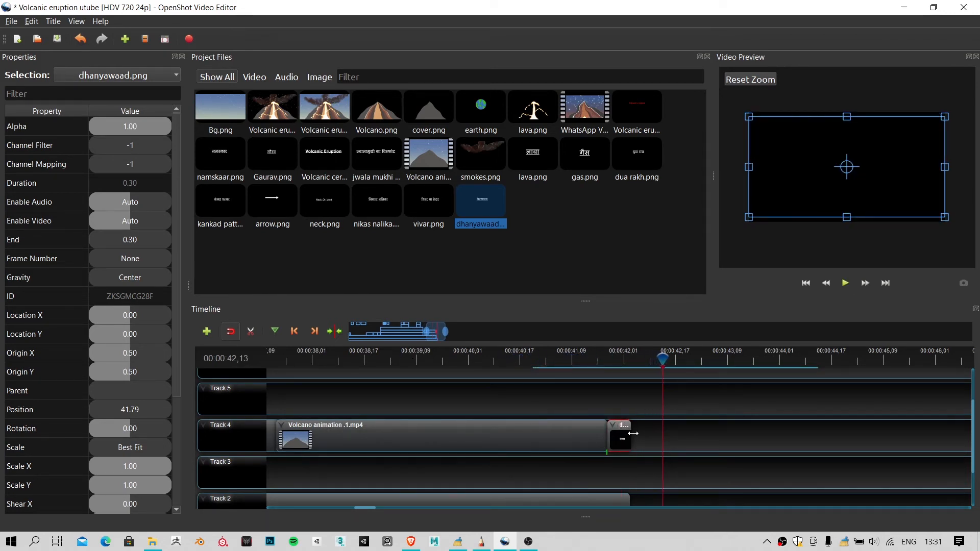
pyautogui.moveTo(632, 433); pyautogui.dragTo(676, 447)
pyautogui.click(600, 359)
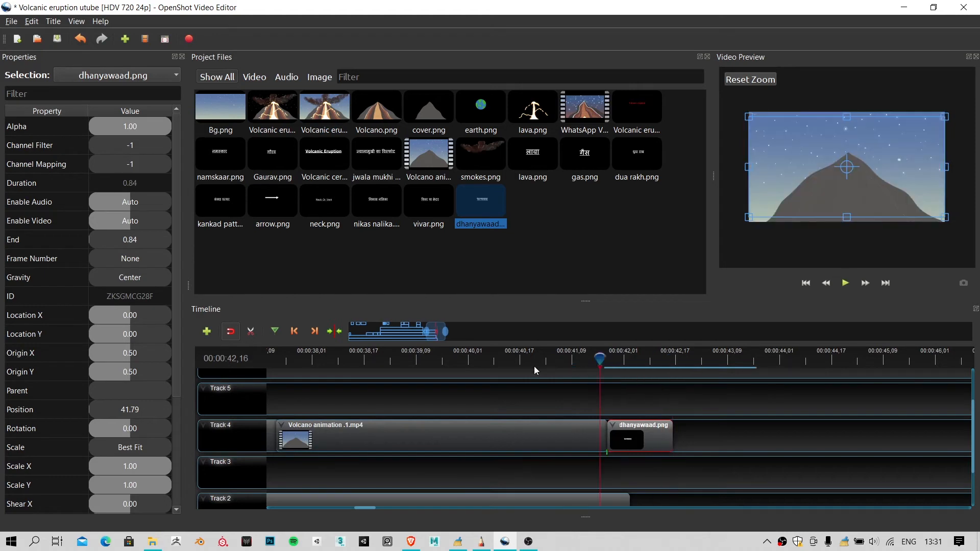
pyautogui.click(535, 367)
pyautogui.press('space')
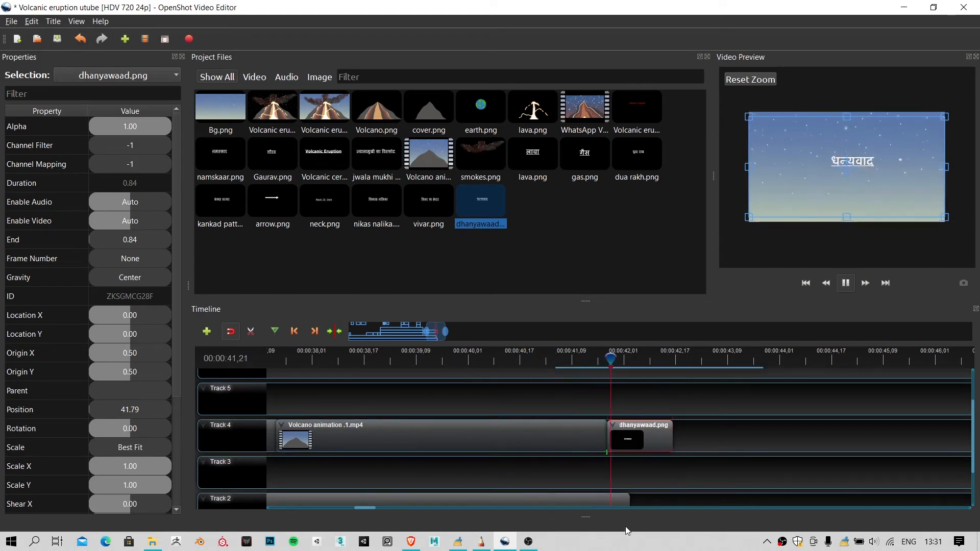
# Step: Extend the Bg.png clip on Track 2 to end at 42.63 s and play back the ending
pyautogui.moveTo(630, 499); pyautogui.dragTo(673, 510)
pyautogui.moveTo(626, 361); pyautogui.dragTo(558, 356)
pyautogui.press('space')
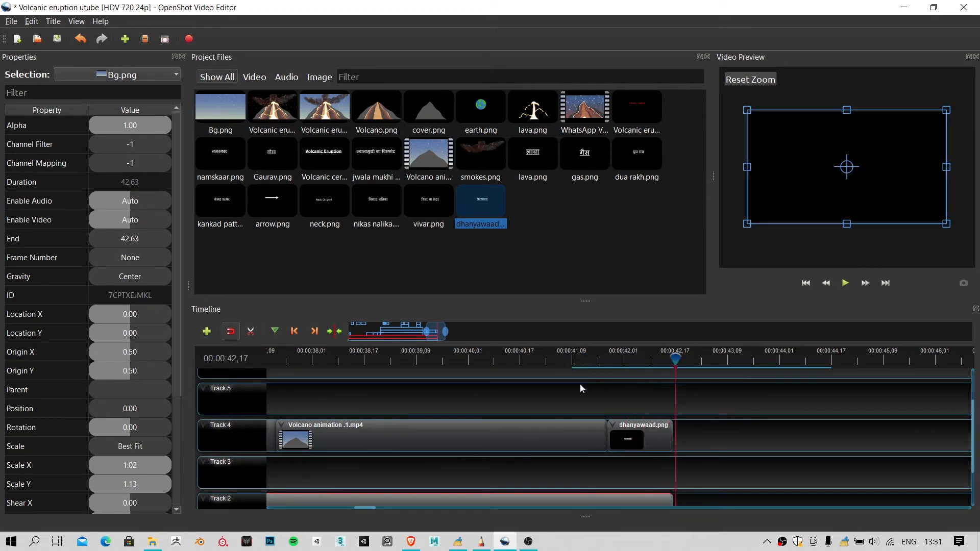
# Step: Retime dhanyawaad.png to run from 42.29 s to about 43 s, extending the frozen volcano clip and Bg.png to match
pyautogui.click(664, 442)
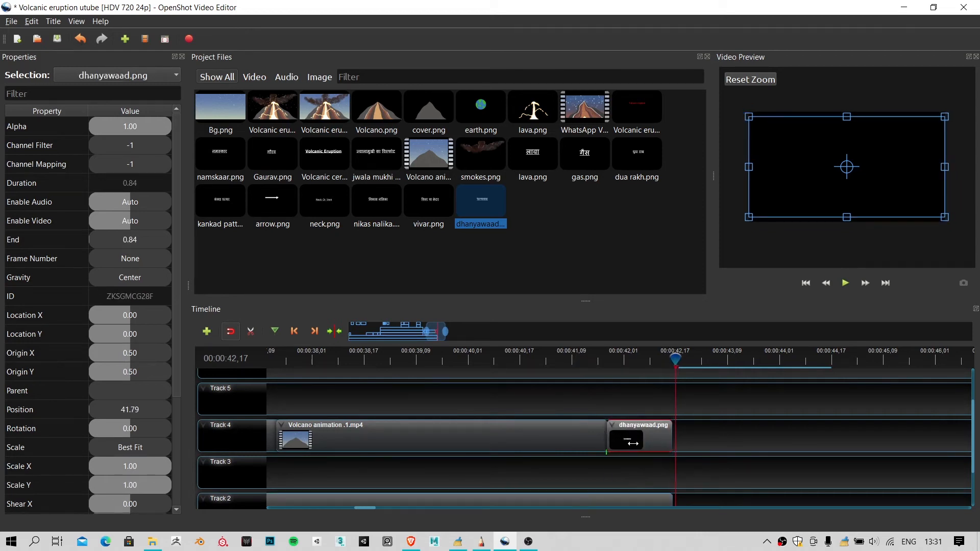
pyautogui.moveTo(632, 444); pyautogui.dragTo(644, 443)
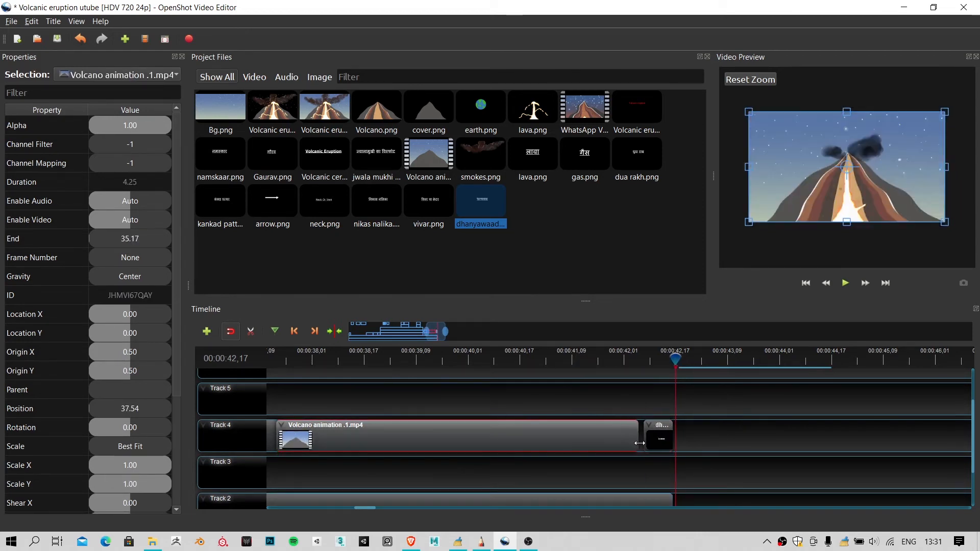
pyautogui.moveTo(671, 498); pyautogui.dragTo(700, 497)
pyautogui.moveTo(675, 431); pyautogui.dragTo(698, 447)
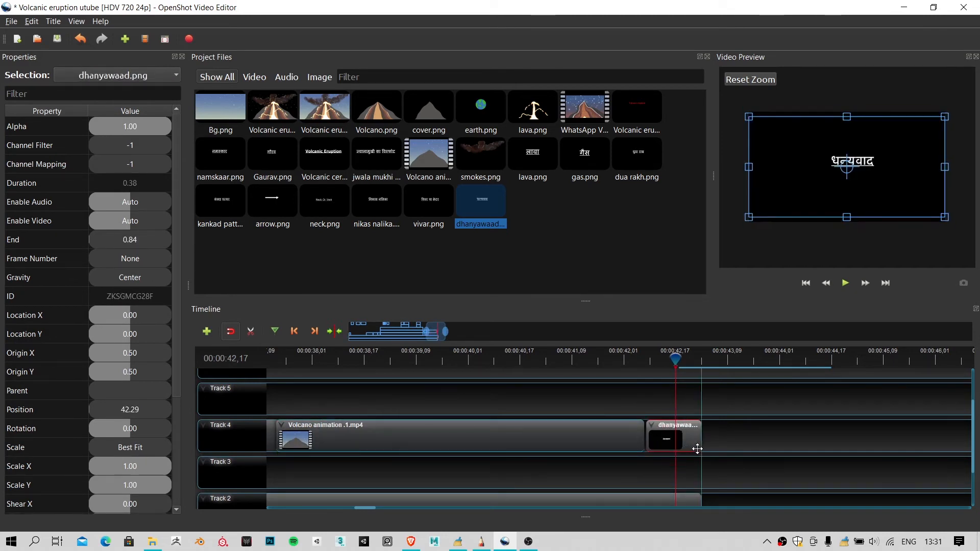
pyautogui.click(560, 360)
pyautogui.keyDown('ctrl'); pyautogui.scroll(-3, 412, 422); pyautogui.keyUp('ctrl')
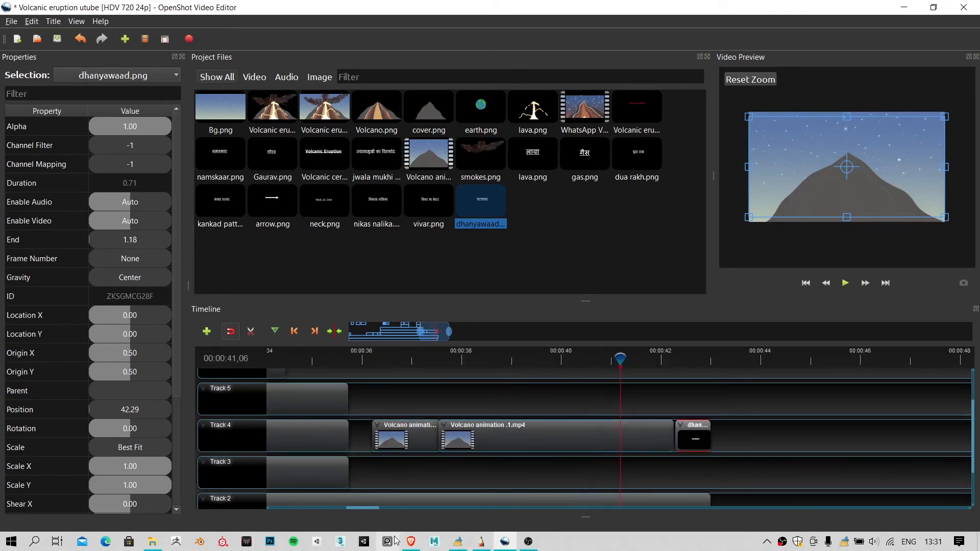
# Step: In the browser's Hindi typing page, replace the text with ज्वालमुखी पर्वत and copy it
pyautogui.click(411, 541)
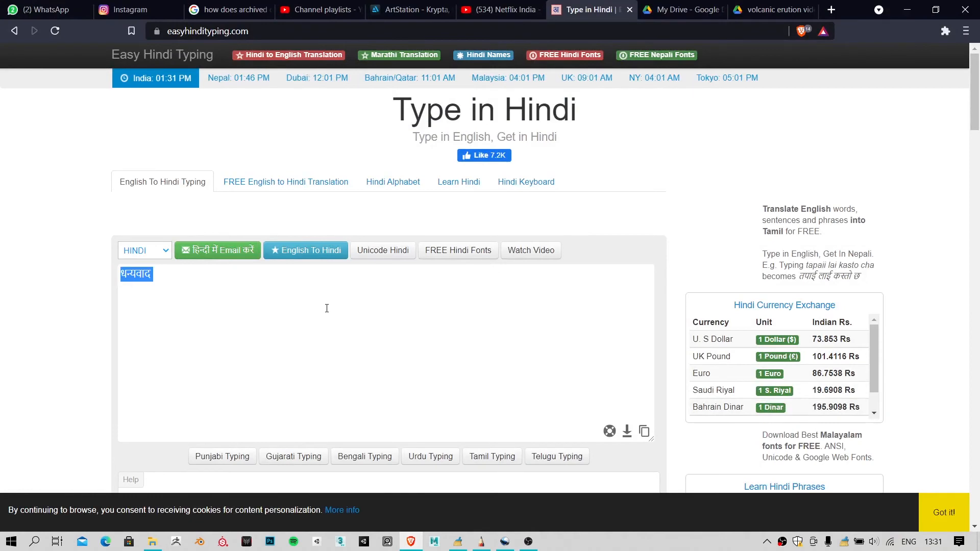
pyautogui.write('jwalmukhi pa')
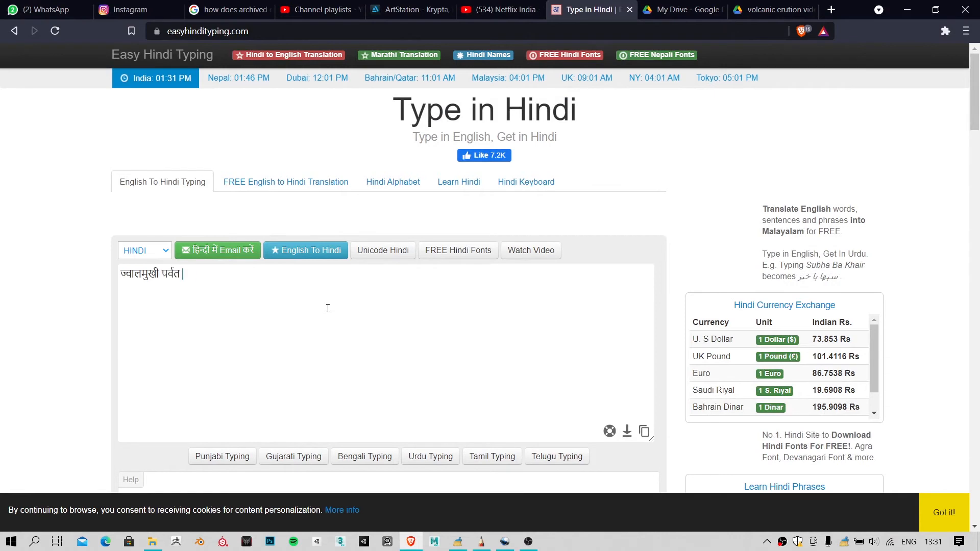
pyautogui.rightClick(329, 309)
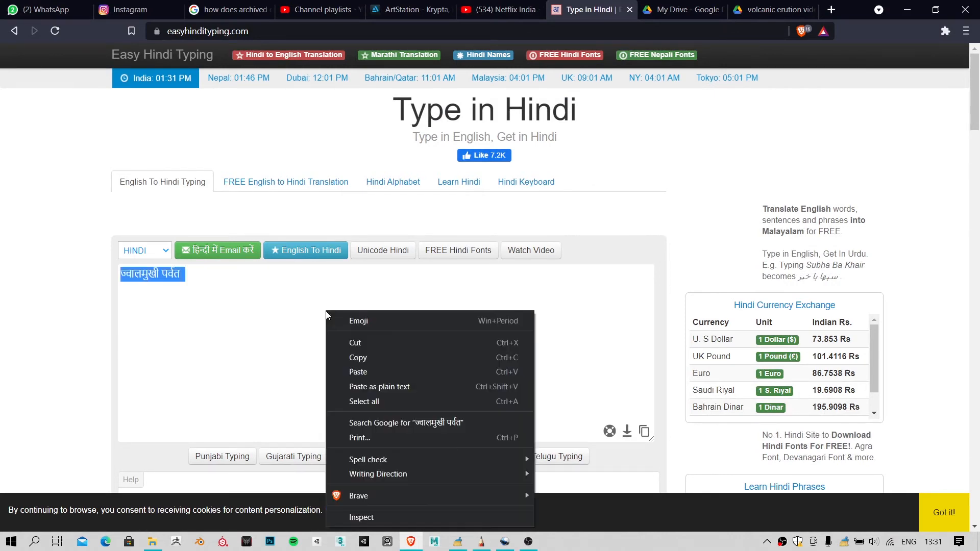
pyautogui.click(399, 359)
pyautogui.click(483, 543)
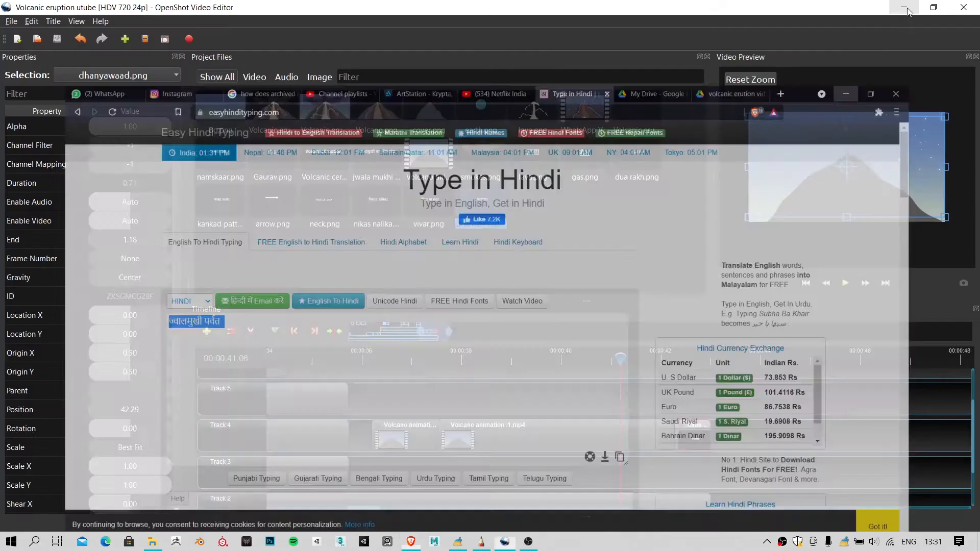
# Step: Switch to SketchBook and replace the धन्यवाद text on Layer2 with the copied ज्वालमुखी पर्वत
pyautogui.click(482, 542)
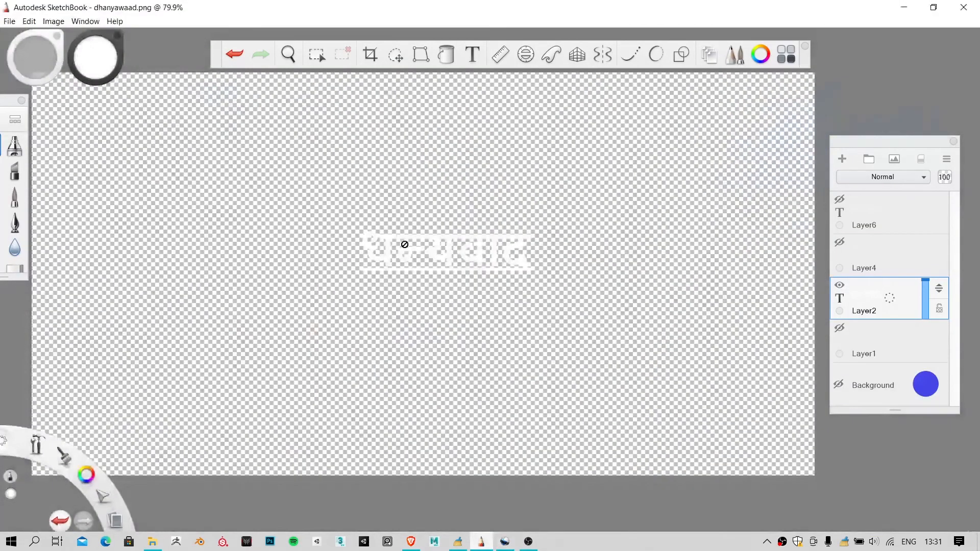
pyautogui.doubleClick(865, 301)
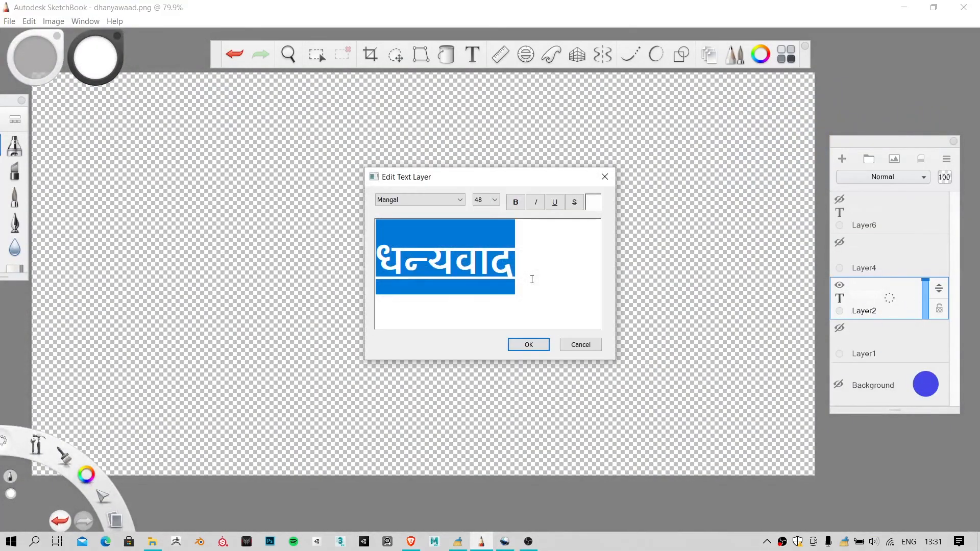
pyautogui.press('BackSpace')
pyautogui.tripleClick(507, 253)
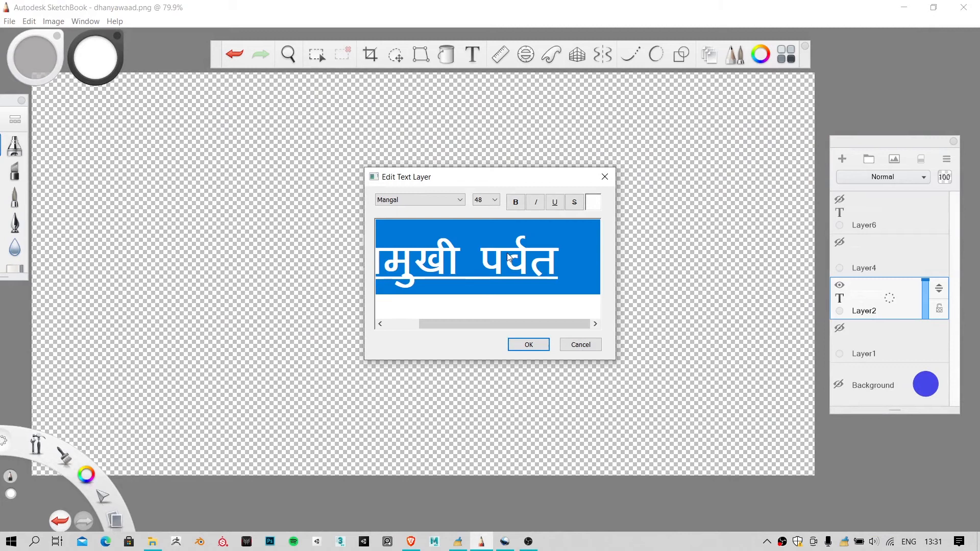
pyautogui.click(474, 261)
pyautogui.click(528, 344)
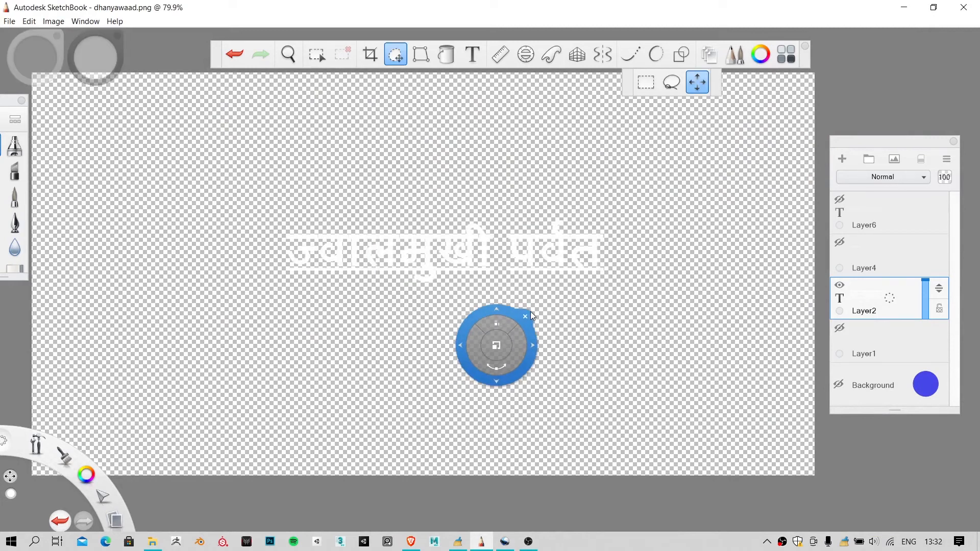
pyautogui.click(526, 313)
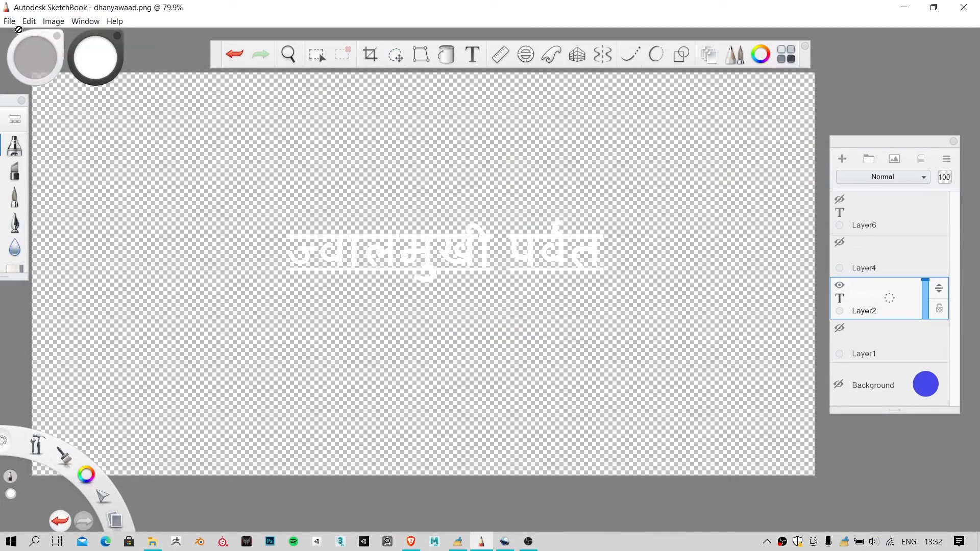
# Step: Save the image as a PNG file named jwamuki prvat in the text folder, accepting the merging of layers
pyautogui.click(10, 22)
pyautogui.click(30, 96)
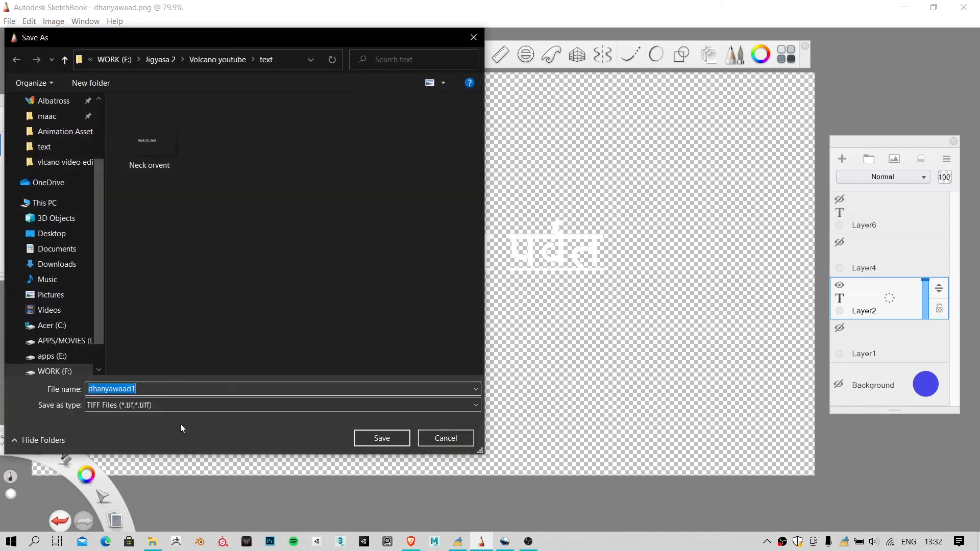
pyautogui.click(179, 405)
pyautogui.click(124, 457)
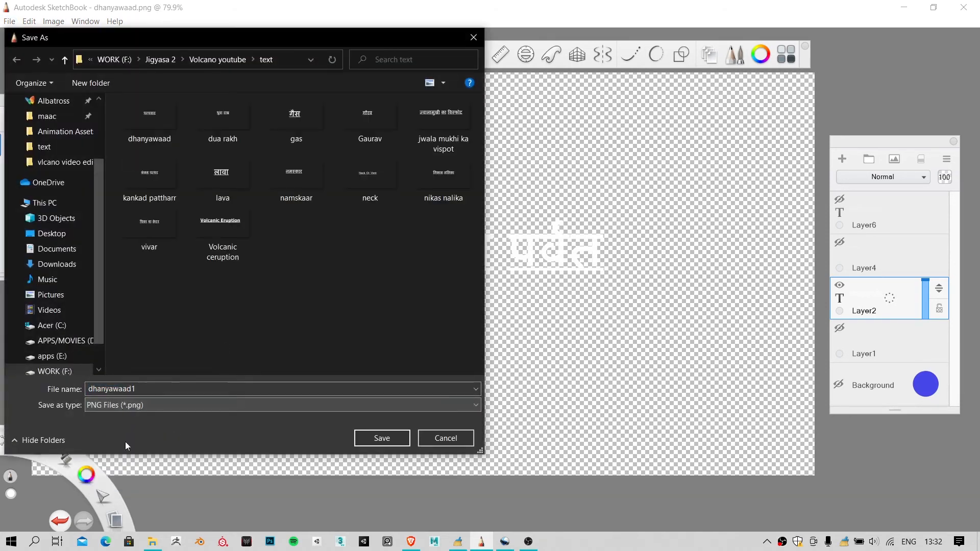
pyautogui.doubleClick(135, 389)
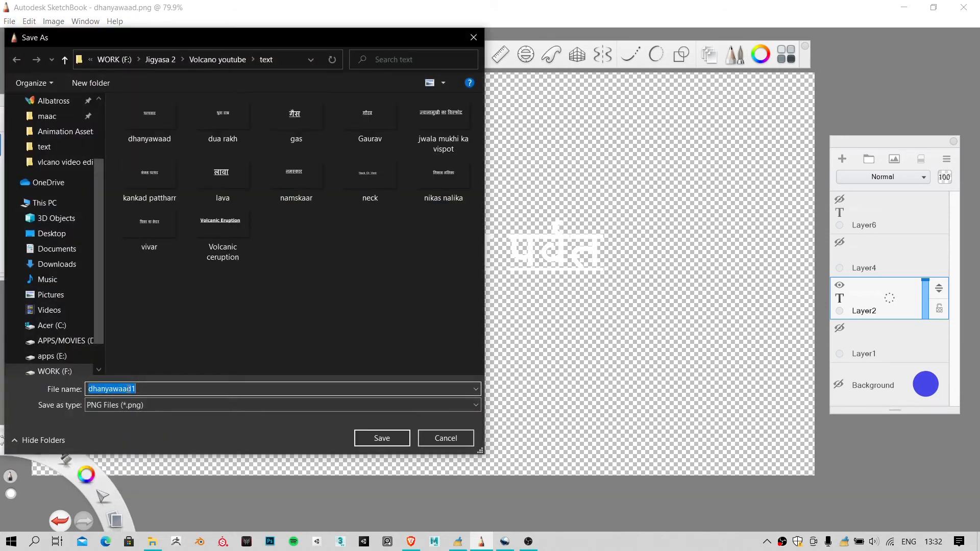
pyautogui.write('jwamuki prvat')
pyautogui.click(382, 443)
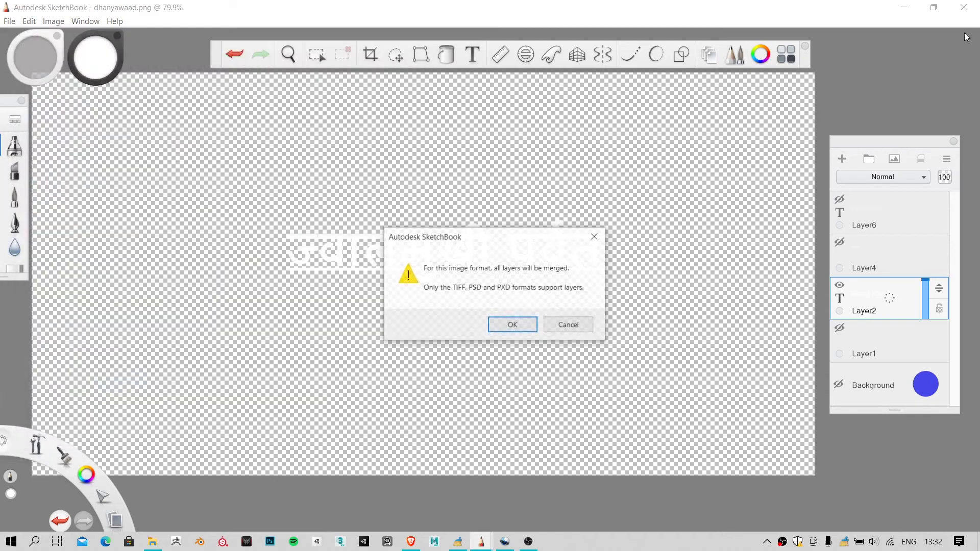
pyautogui.click(511, 325)
# Step: Switch to OpenShot and import jwamuki prvat.png from the text folder into the project files
pyautogui.hotkey('alt', 'Tab')
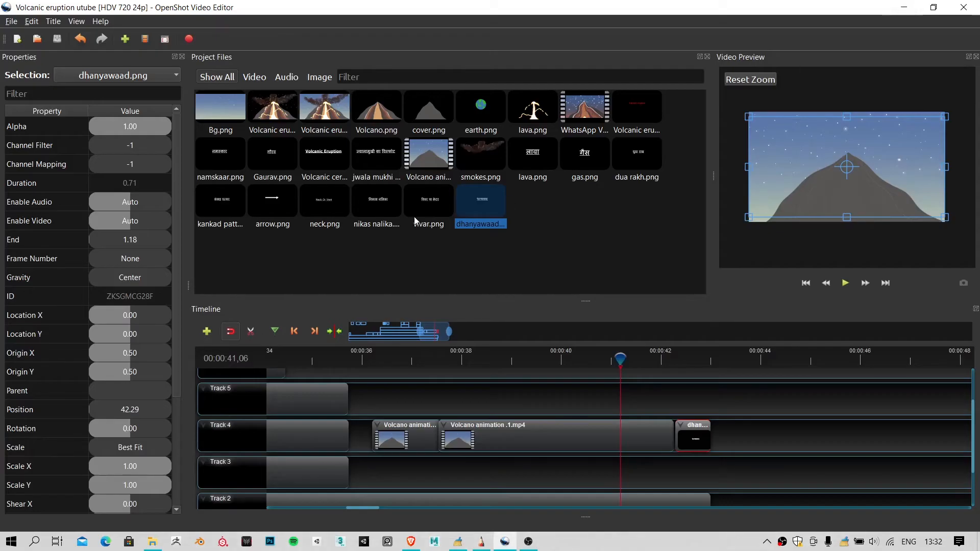
pyautogui.rightClick(625, 223)
pyautogui.click(644, 227)
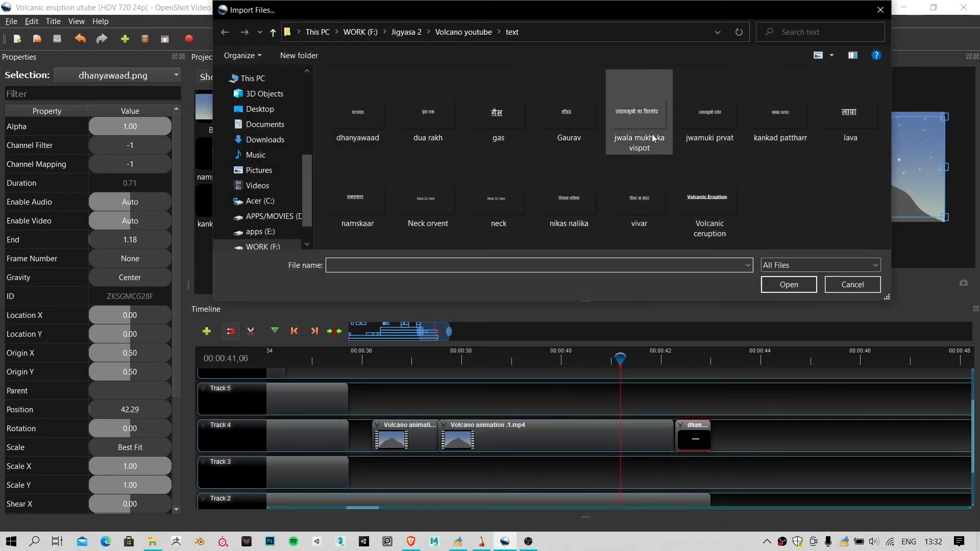
pyautogui.doubleClick(727, 140)
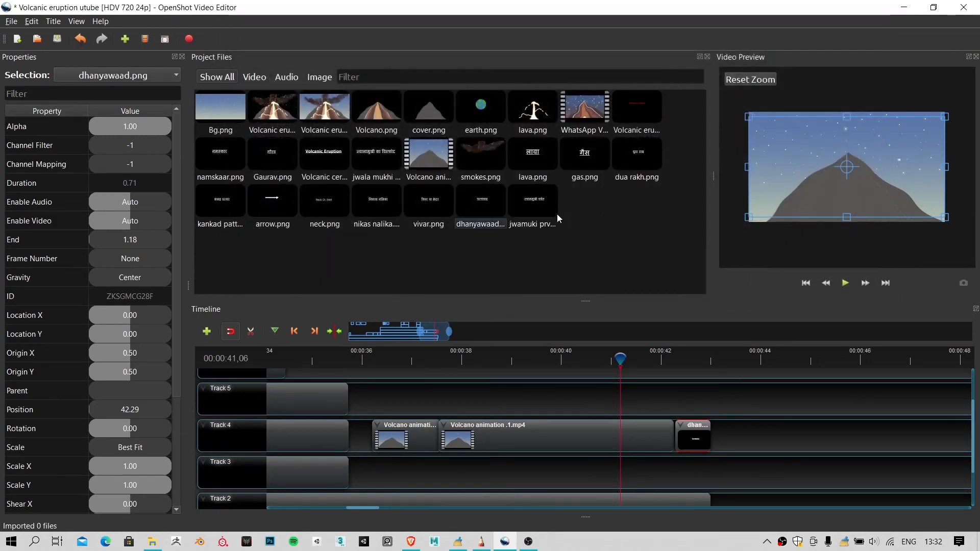
# Step: Place jwamuki prvat.png on Track 5, trimmed to 0.78 s, and move its text down over the mountain to about location -0.03, 0.33
pyautogui.moveTo(556, 213); pyautogui.dragTo(602, 391)
pyautogui.scroll(-2, 610, 419)
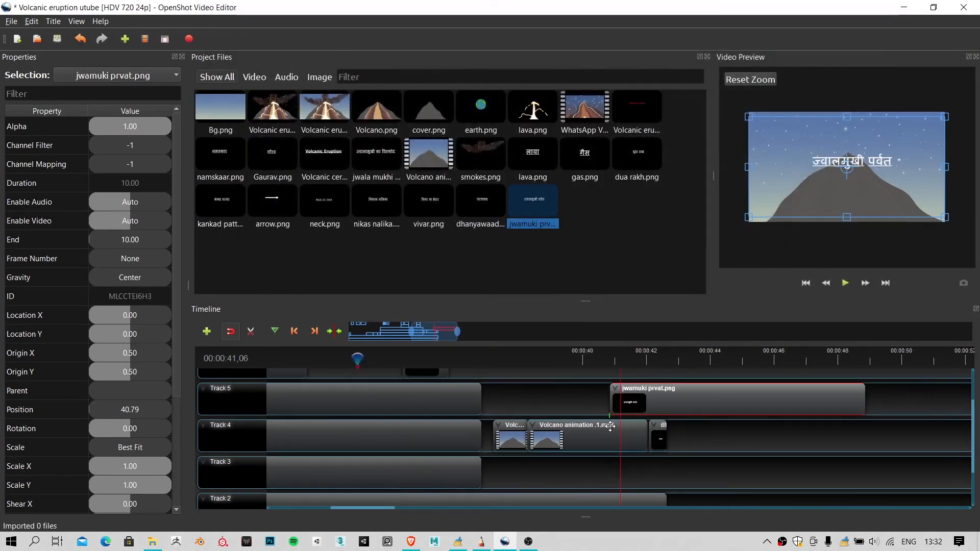
pyautogui.moveTo(863, 396); pyautogui.dragTo(600, 396)
pyautogui.scroll(2, 593, 382)
pyautogui.click(582, 364)
pyautogui.moveTo(864, 165); pyautogui.dragTo(857, 199)
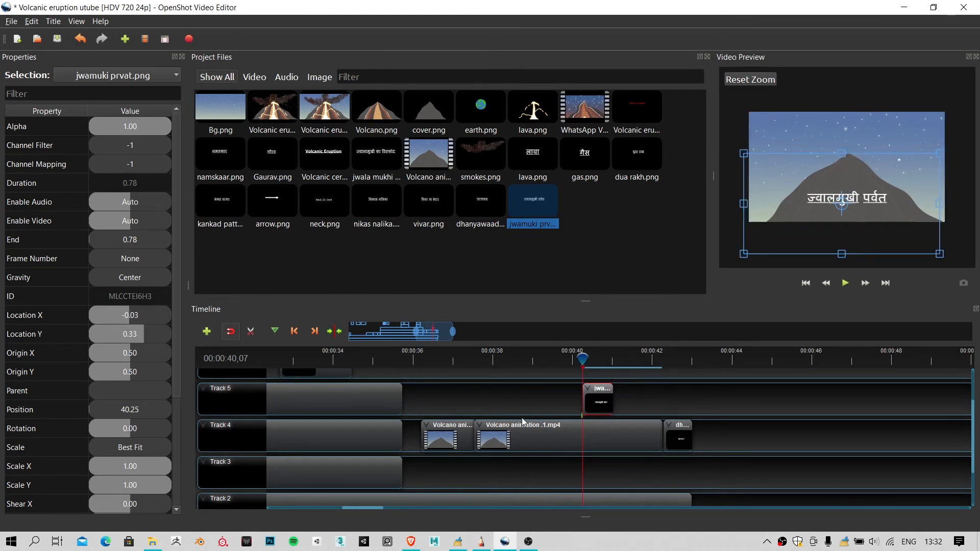
# Step: Retime the jwamuki prvat.png clip on Track 5 to start at 39.92 s and last 2.38 s, and play it back
pyautogui.moveTo(593, 396); pyautogui.dragTo(657, 408)
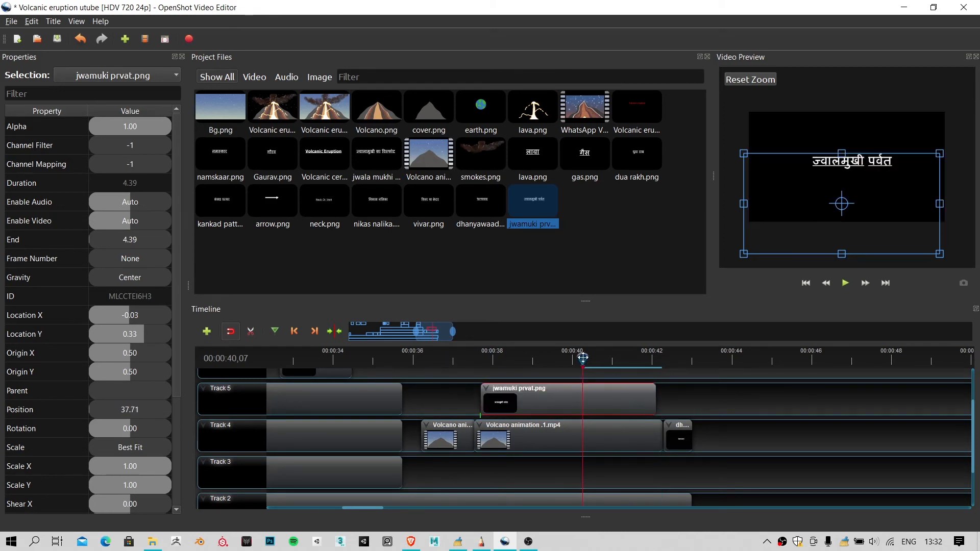
pyautogui.moveTo(583, 357); pyautogui.dragTo(427, 359)
pyautogui.press('space')
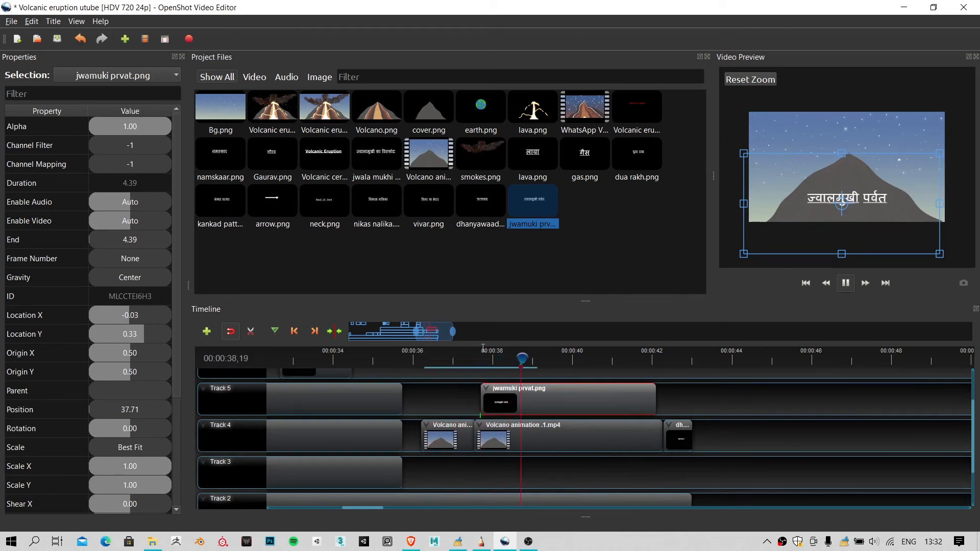
pyautogui.moveTo(535, 398); pyautogui.dragTo(621, 405)
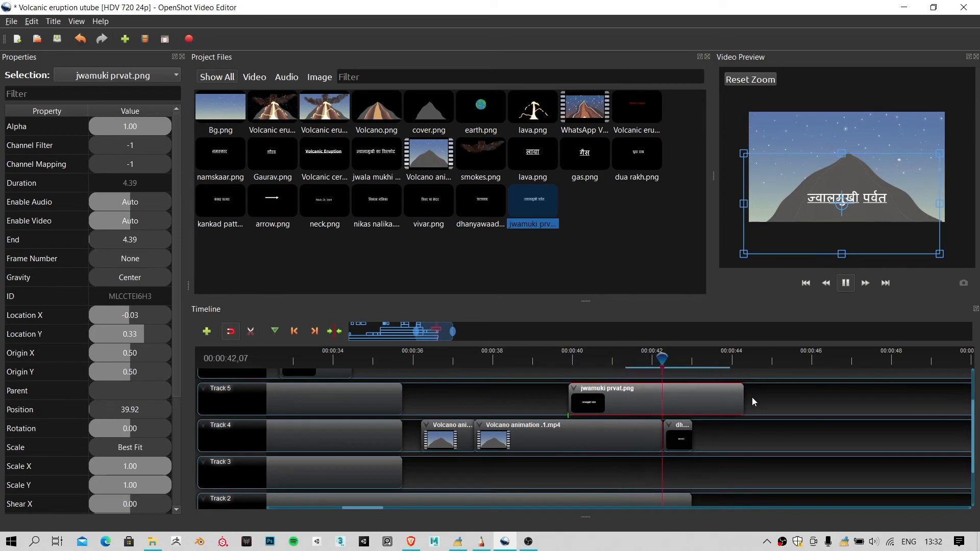
pyautogui.moveTo(743, 402); pyautogui.dragTo(667, 401)
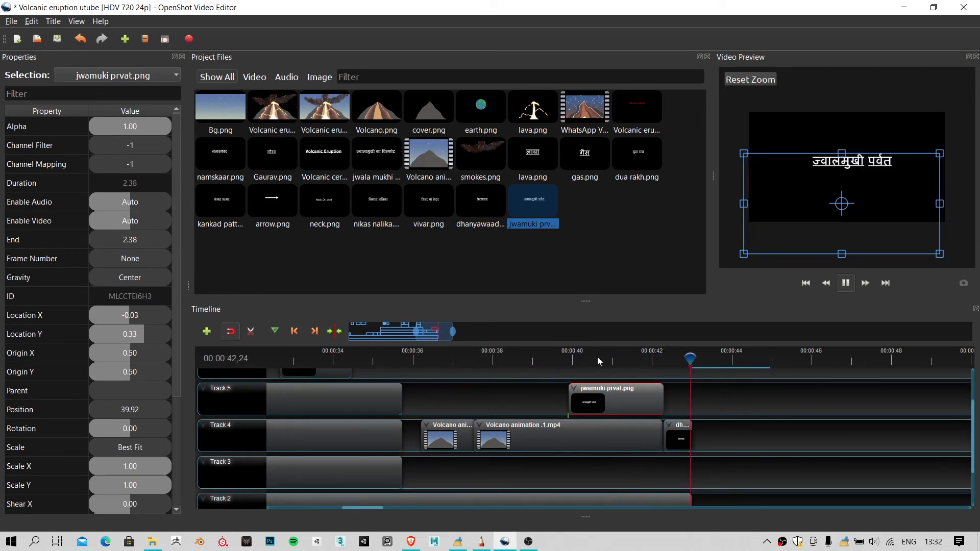
pyautogui.click(518, 358)
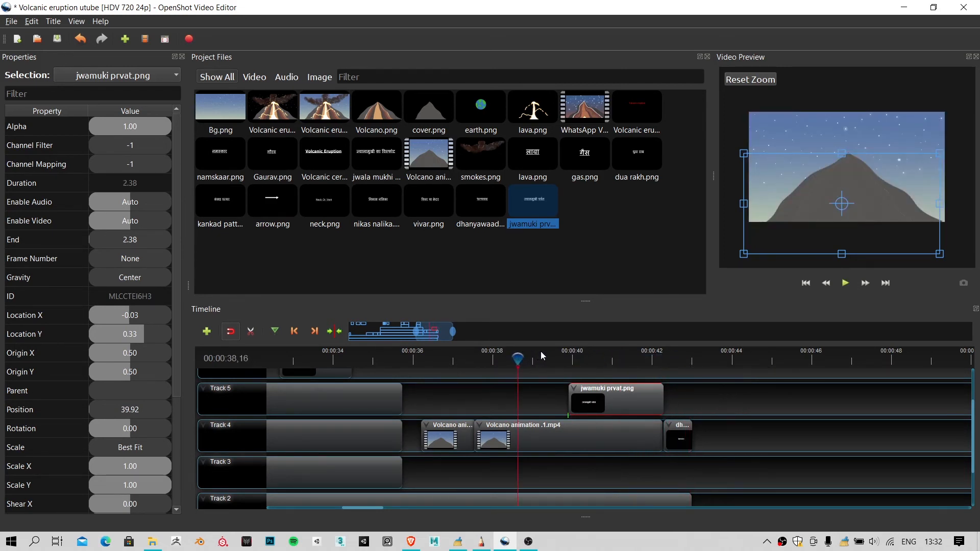
pyautogui.press('space')
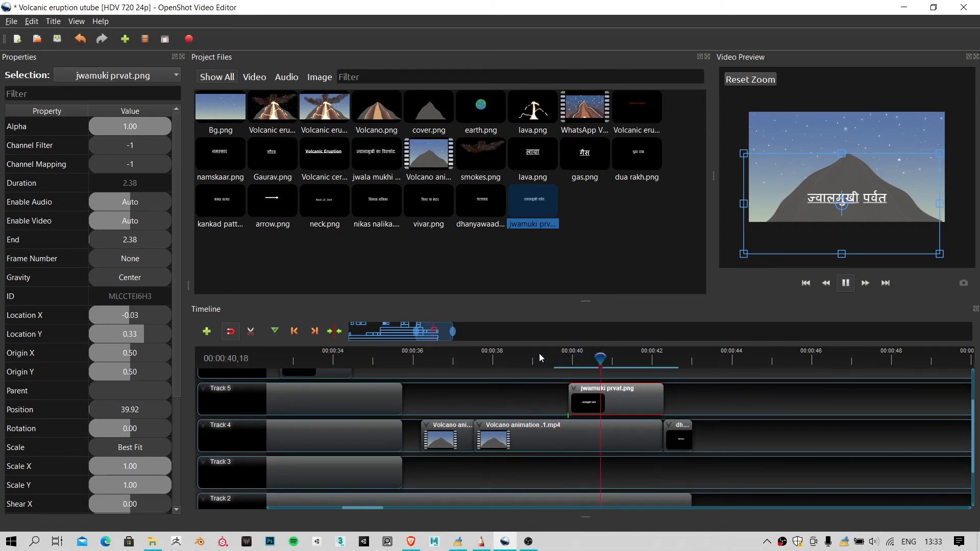
pyautogui.press('space')
# Step: Try a start-of-clip Zoom animation on the earth.png clip on Track 3
pyautogui.scroll(-5, 541, 438)
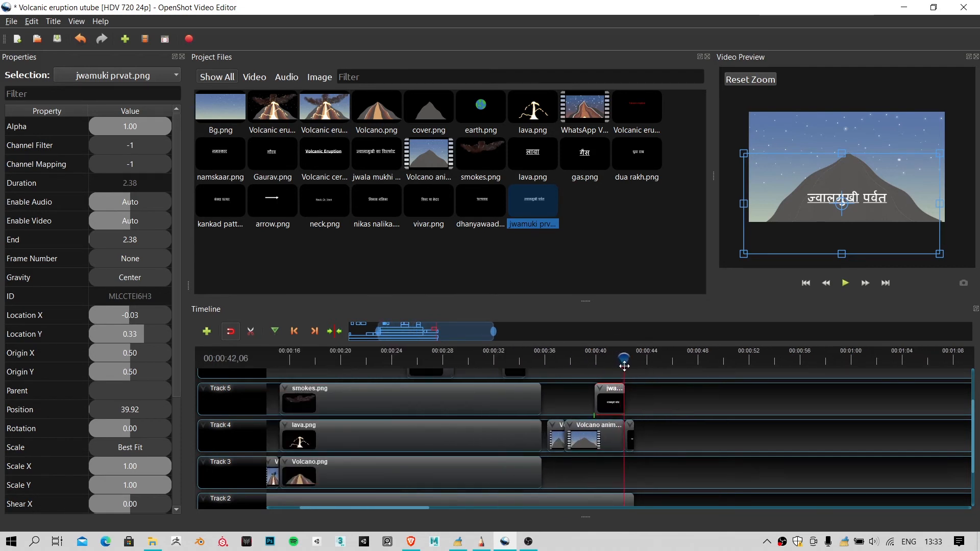
pyautogui.moveTo(624, 365); pyautogui.dragTo(458, 362)
pyautogui.scroll(-6, 476, 434)
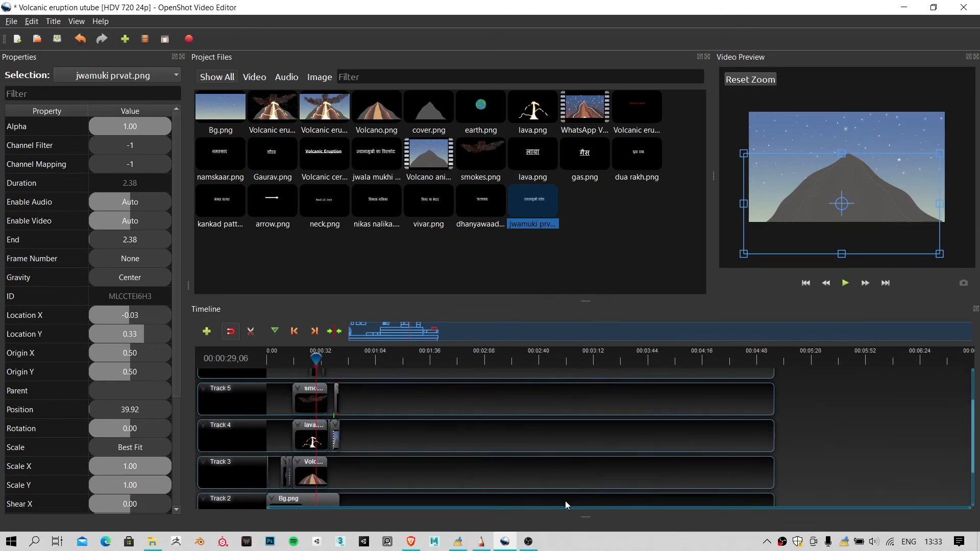
pyautogui.scroll(6, 419, 431)
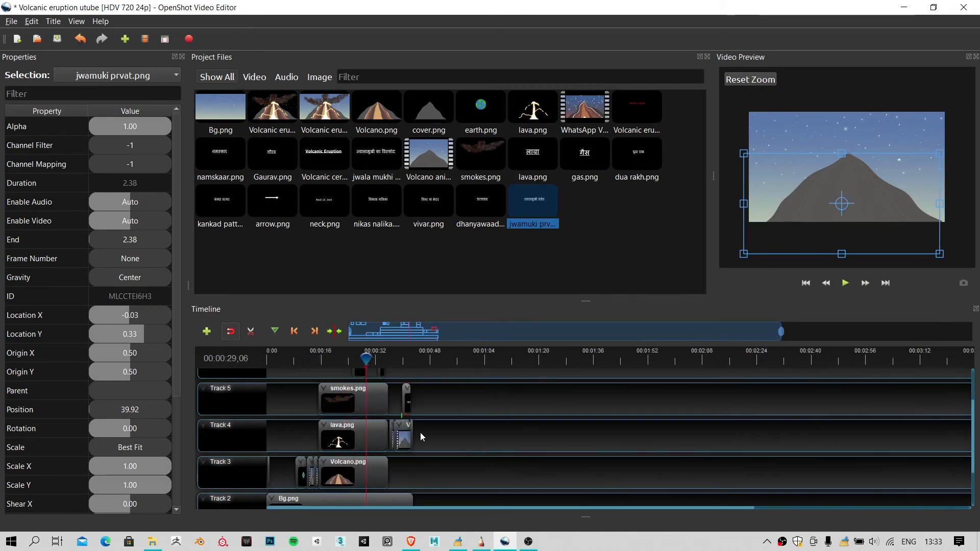
pyautogui.moveTo(376, 512); pyautogui.dragTo(264, 509)
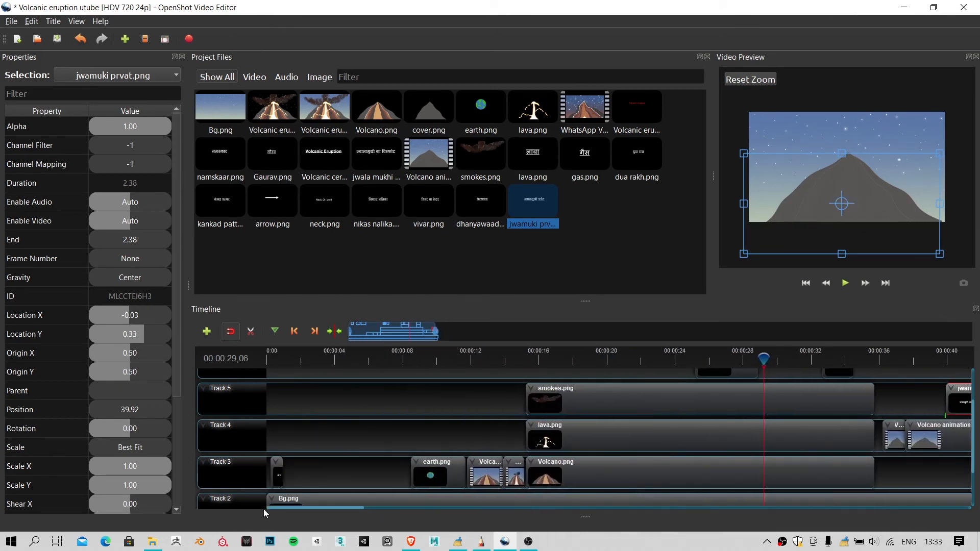
pyautogui.scroll(-3, 365, 427)
pyautogui.click(444, 423)
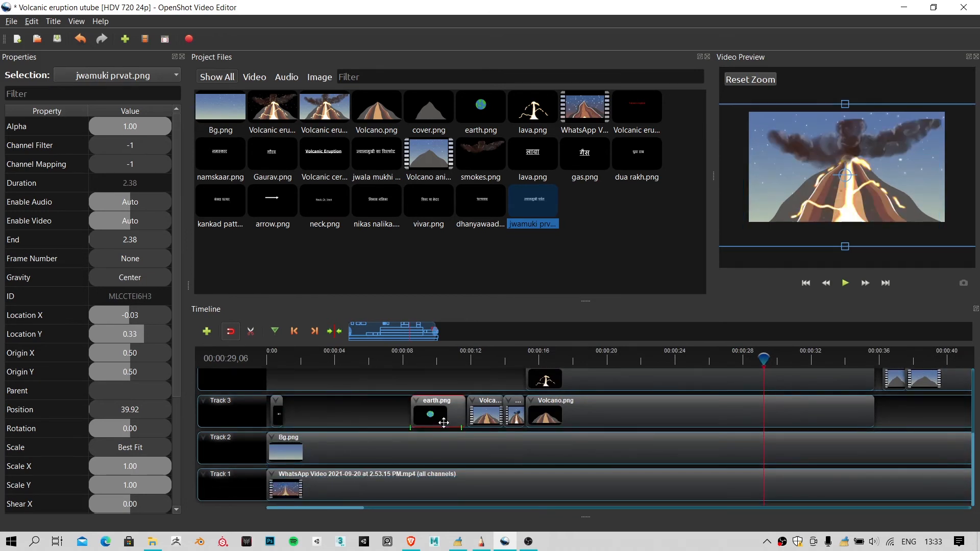
pyautogui.rightClick(444, 424)
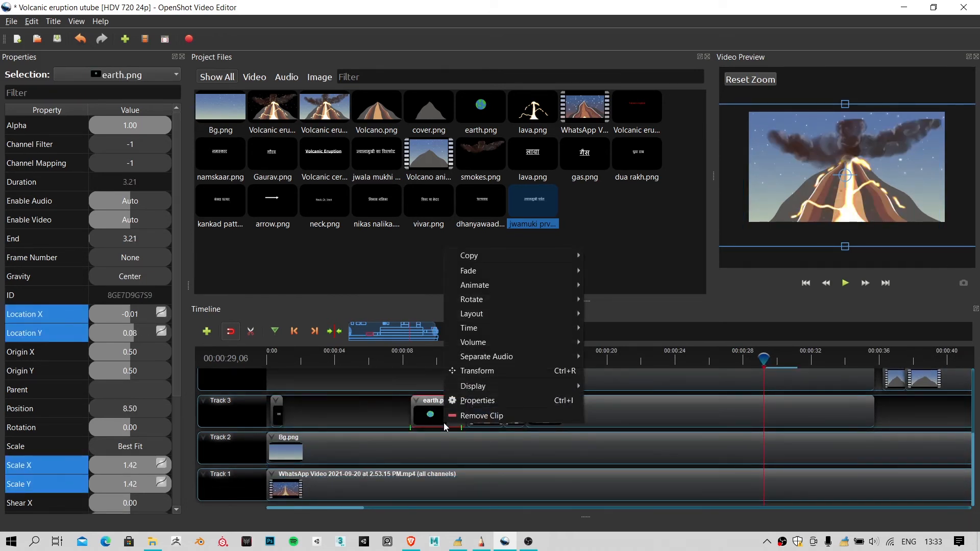
pyautogui.moveTo(503, 283)
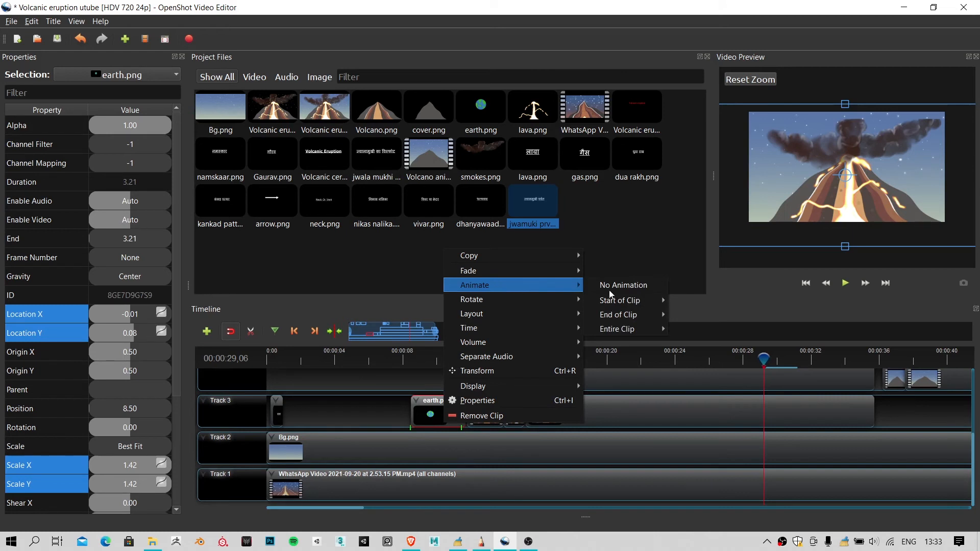
pyautogui.moveTo(626, 297)
pyautogui.moveTo(709, 308)
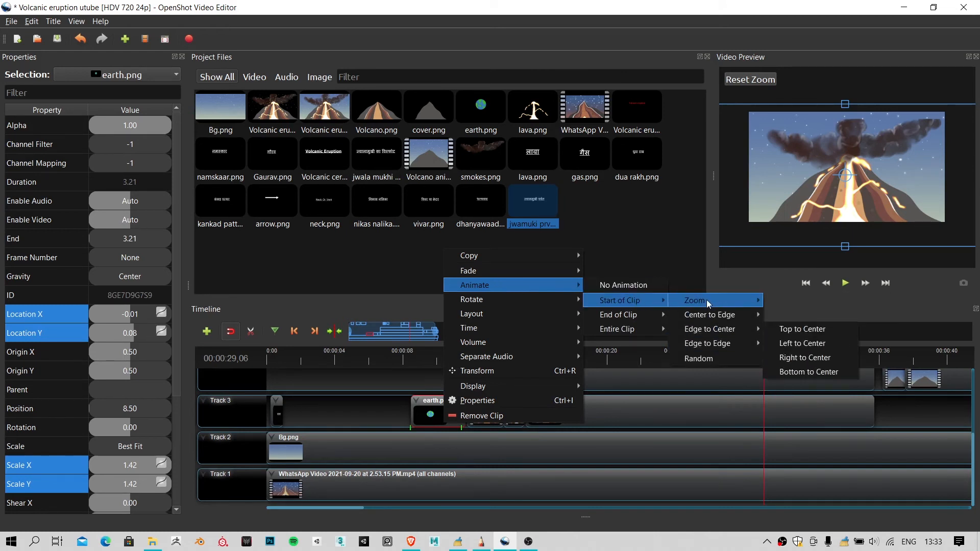
pyautogui.click(836, 295)
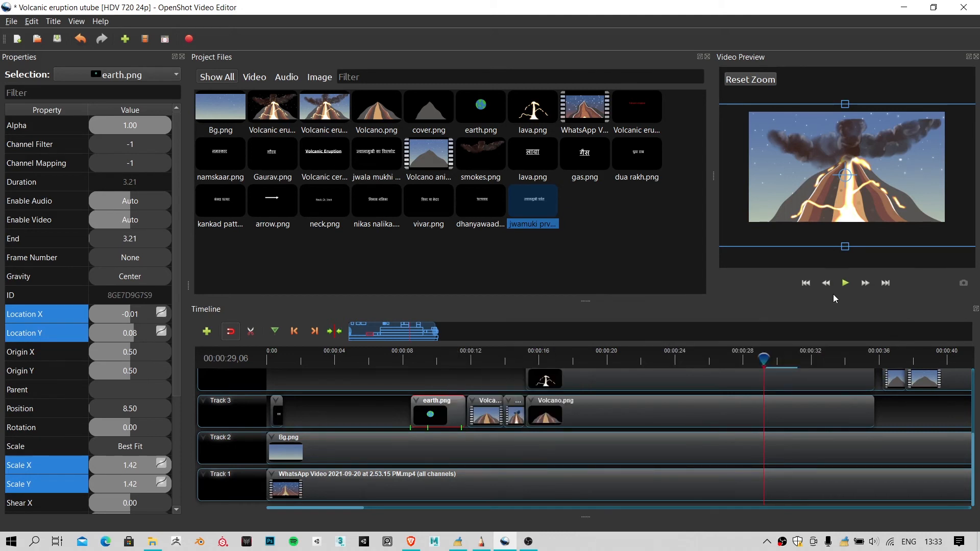
# Step: Play back the earth.png clip and undo its zoom animation
pyautogui.click(380, 357)
pyautogui.press('space')
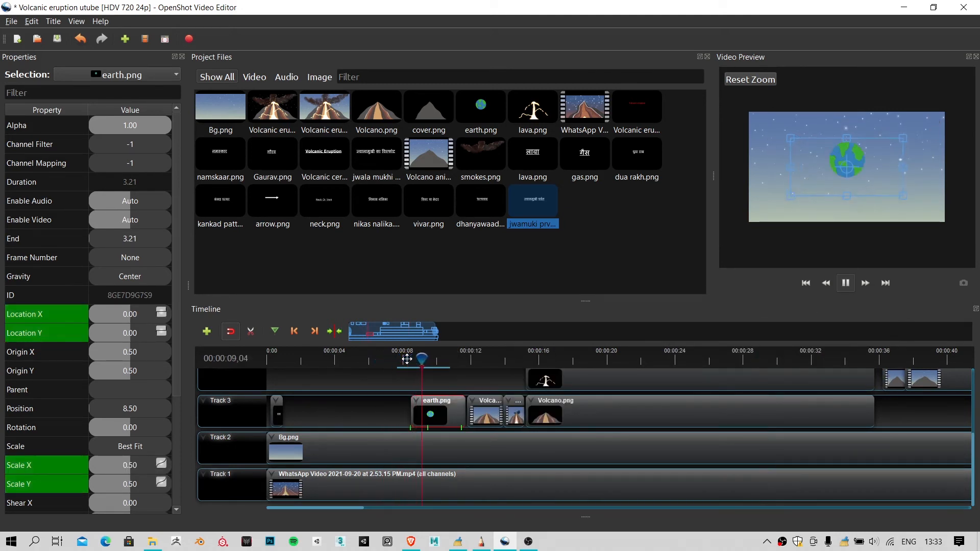
pyautogui.press('space')
pyautogui.hotkey('ctrl', 'z')
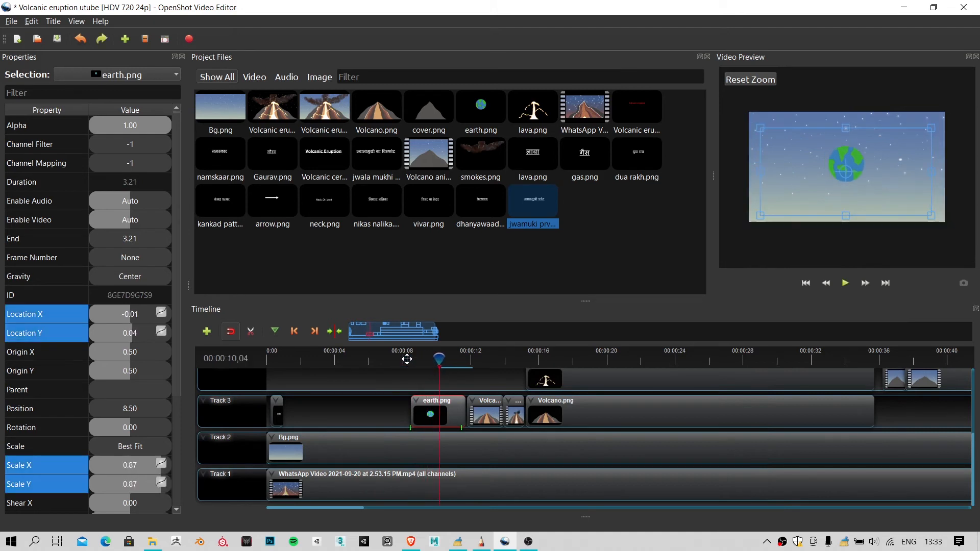
# Step: Apply a fast fade-in at the start of the earth.png clip on Track 3
pyautogui.rightClick(433, 412)
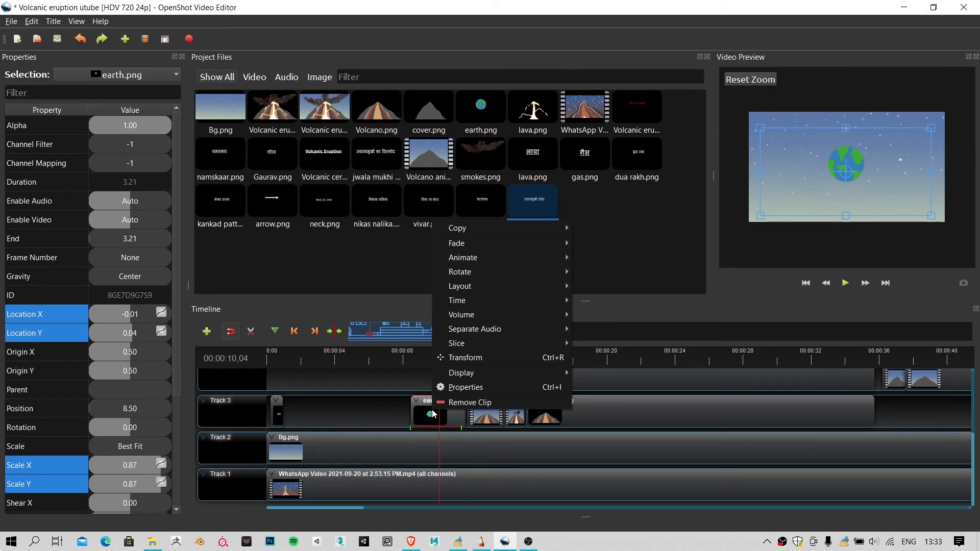
pyautogui.moveTo(457, 300)
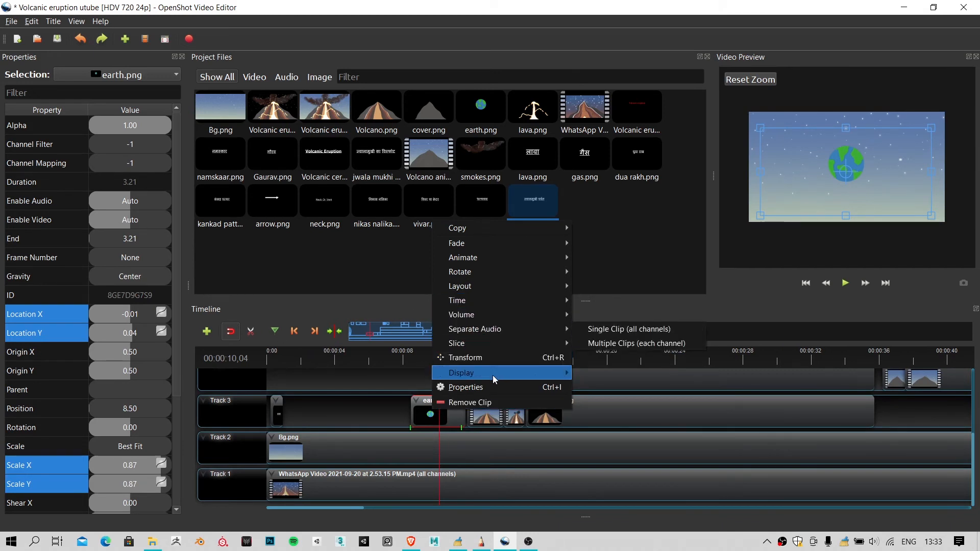
pyautogui.moveTo(491, 231)
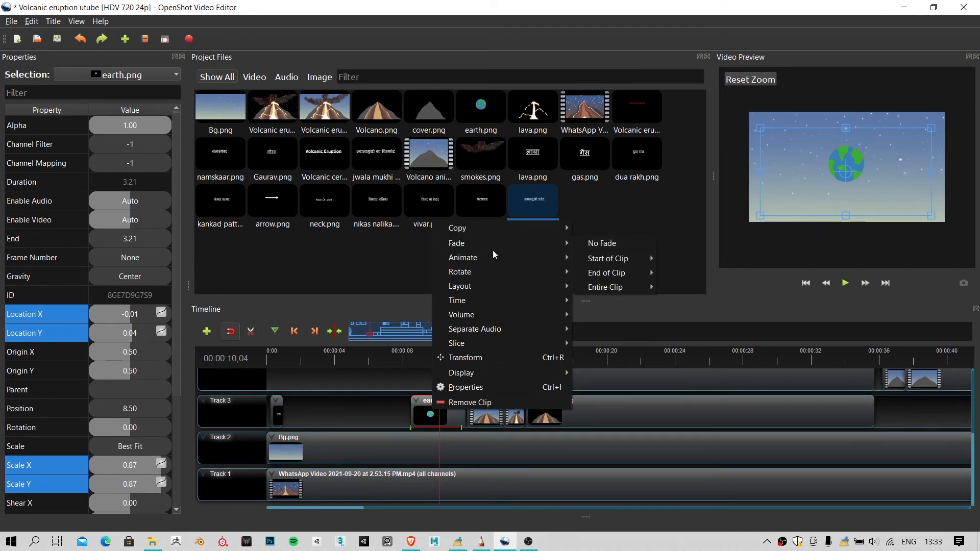
pyautogui.moveTo(632, 258)
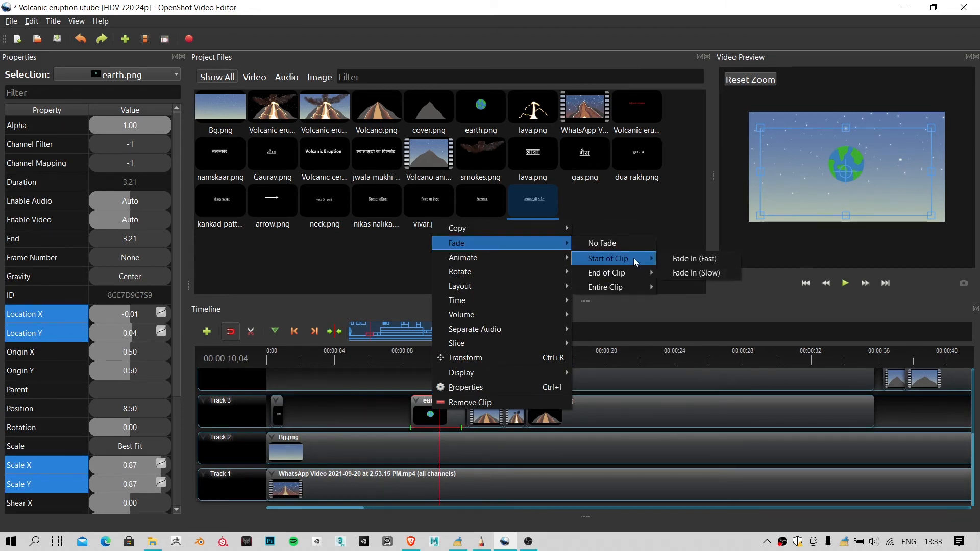
pyautogui.click(674, 261)
pyautogui.click(449, 361)
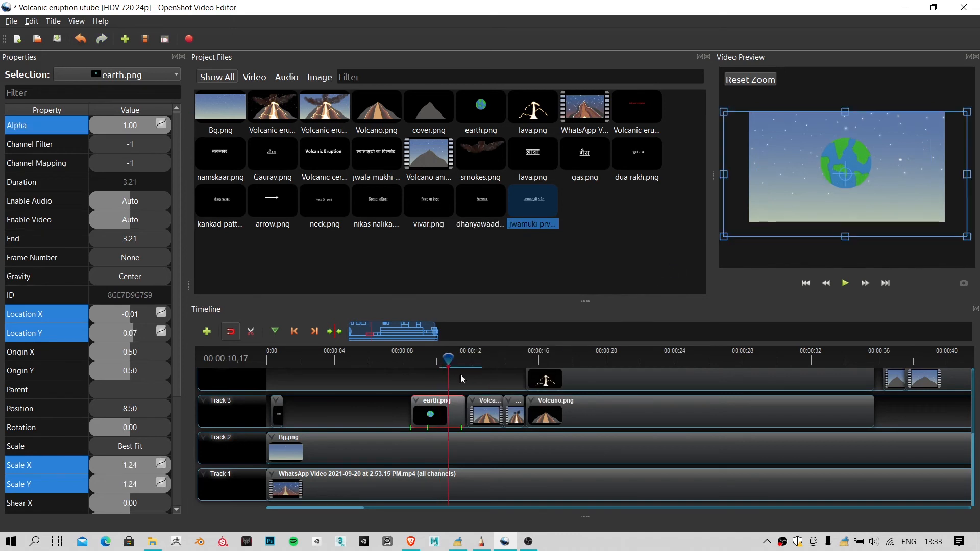
# Step: Apply a fast fade-out at the end of the earth.png clip and play back both of its fades
pyautogui.rightClick(452, 408)
pyautogui.moveTo(528, 247)
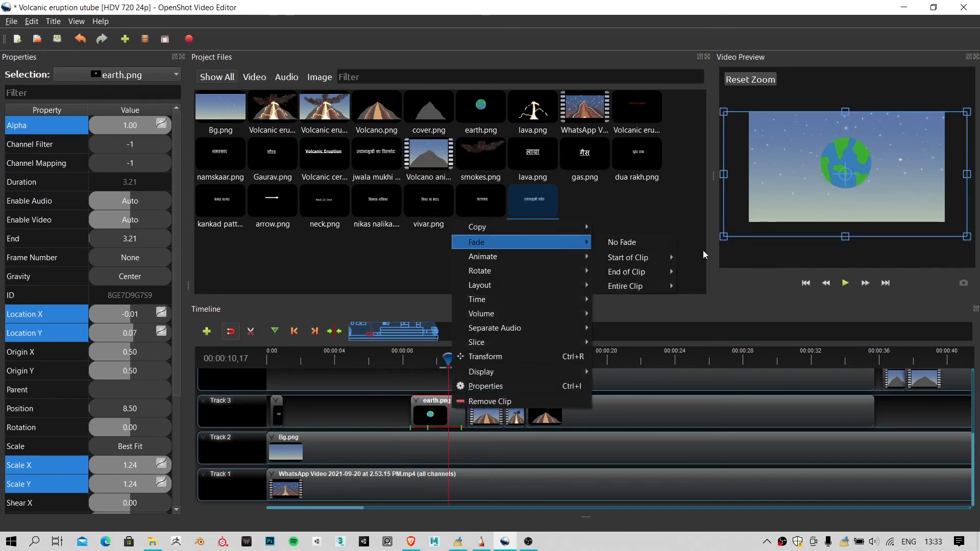
pyautogui.moveTo(658, 272)
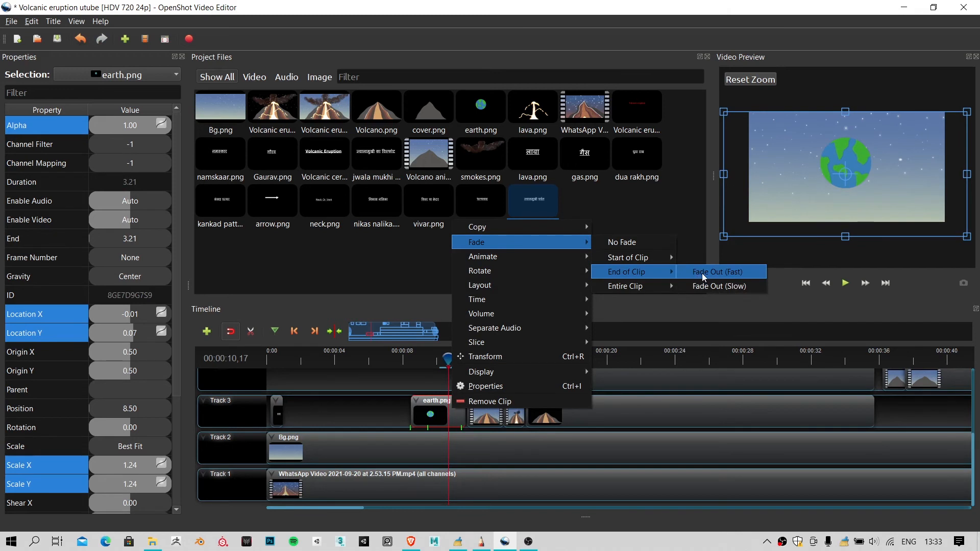
pyautogui.click(704, 274)
pyautogui.click(392, 359)
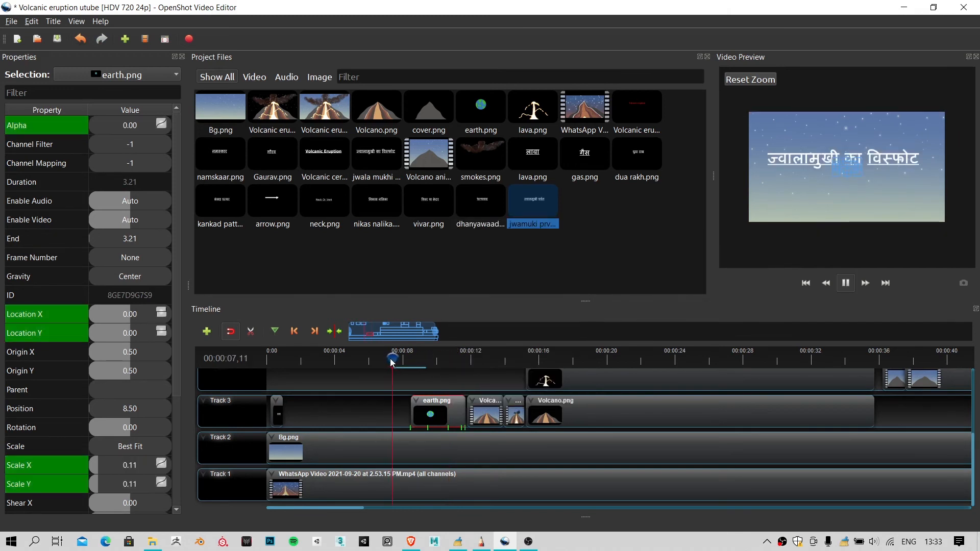
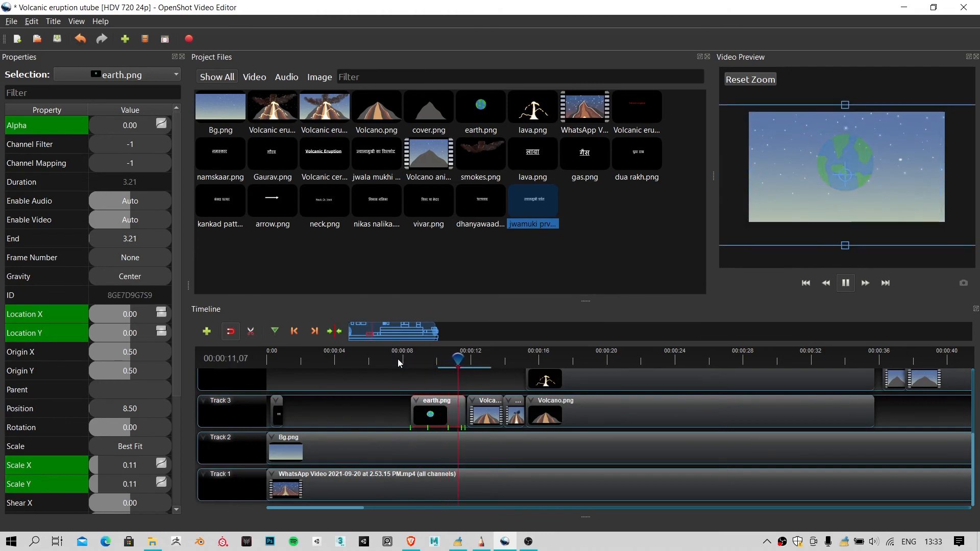
pyautogui.press('space')
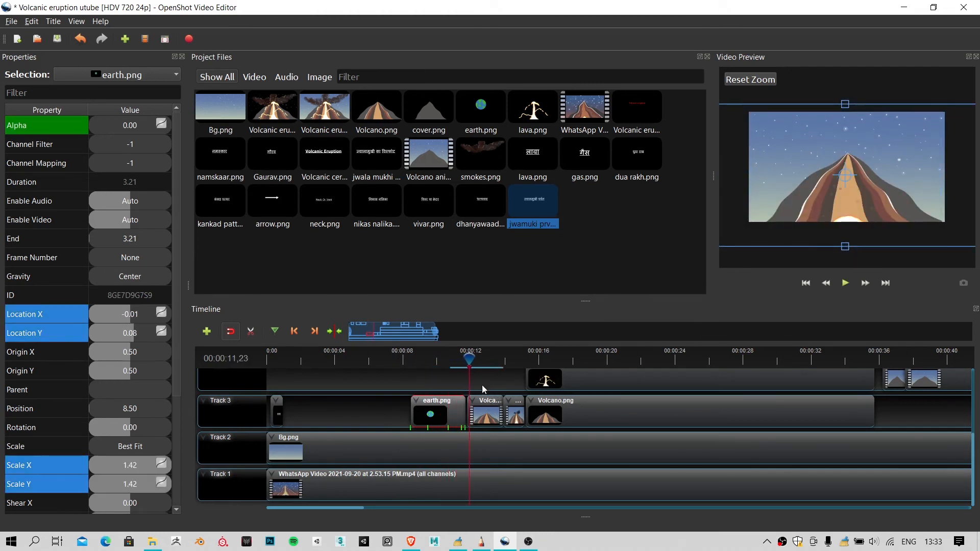
# Step: Apply a fast fade-in at the start of the Volcano animation clip that follows earth.png on Track 3
pyautogui.click(490, 419)
pyautogui.scroll(2, 489, 419)
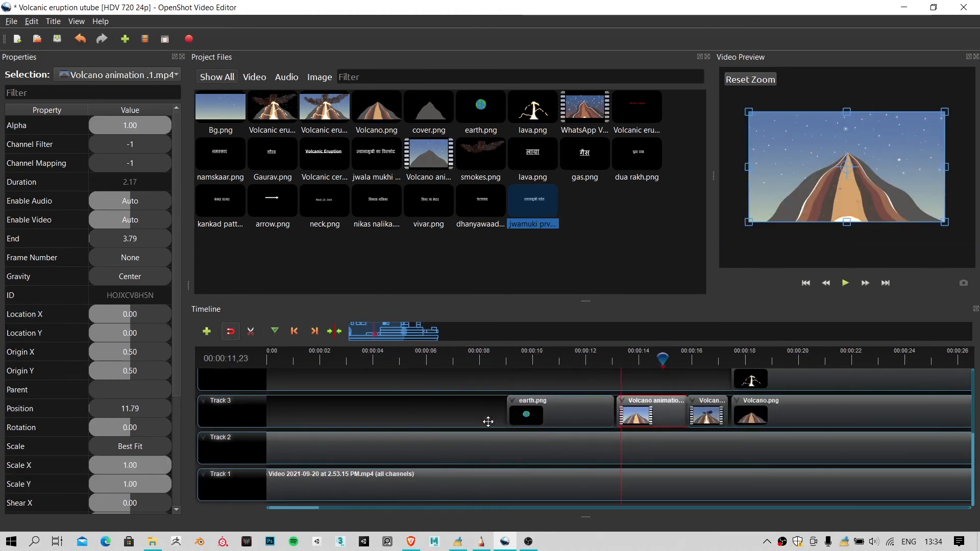
pyautogui.click(704, 415)
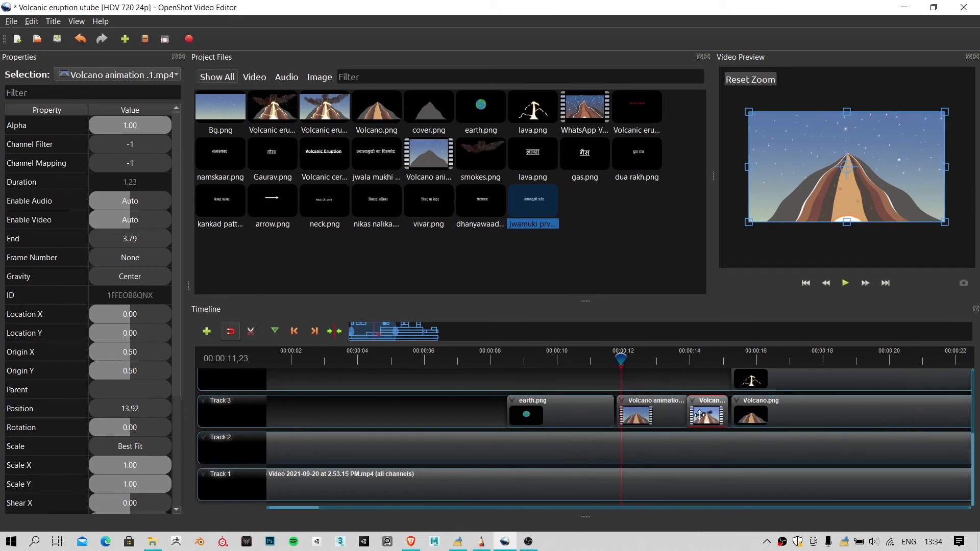
pyautogui.click(629, 411)
pyautogui.rightClick(629, 411)
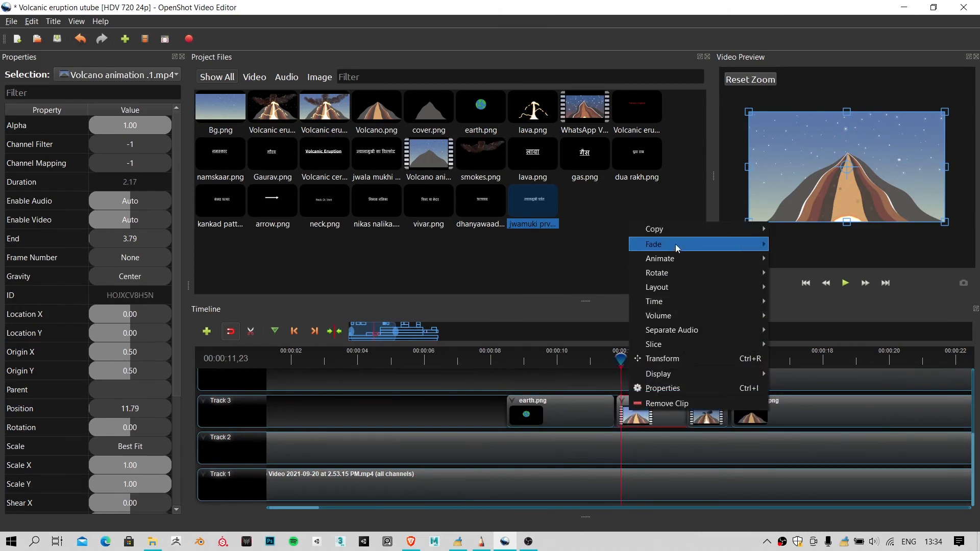
pyautogui.moveTo(675, 244)
pyautogui.moveTo(805, 259)
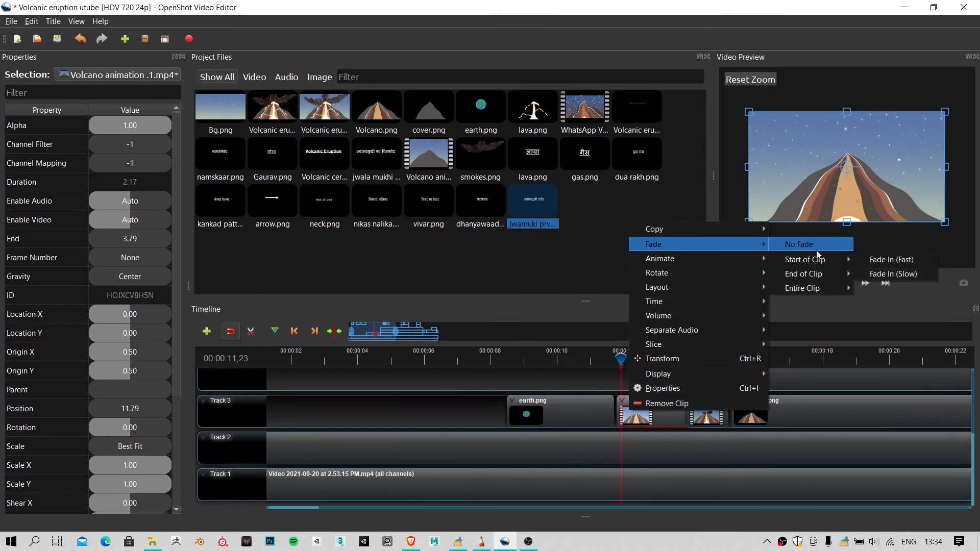
pyautogui.click(866, 258)
pyautogui.click(702, 407)
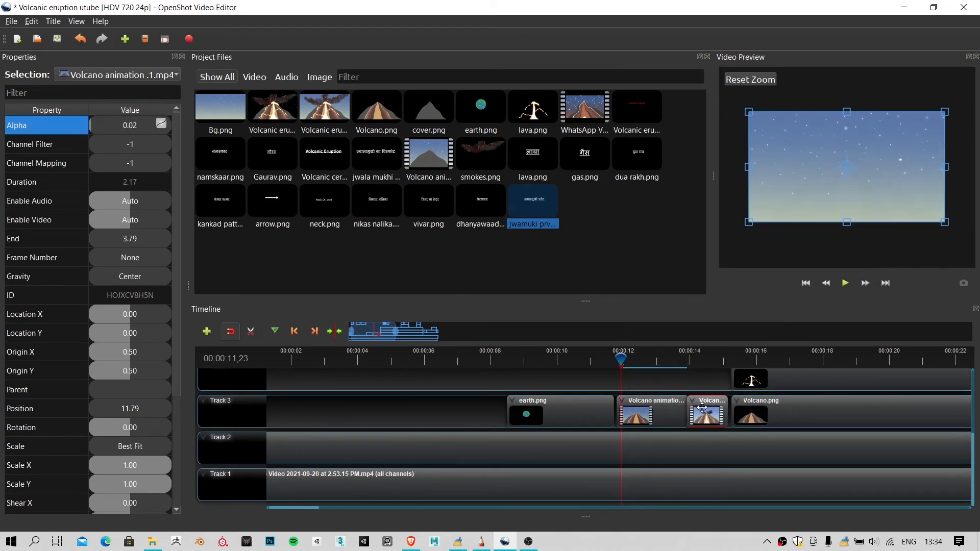
# Step: Apply a fast fade-in at the start of the Volcano.png clip on Track 3
pyautogui.click(775, 401)
pyautogui.rightClick(775, 401)
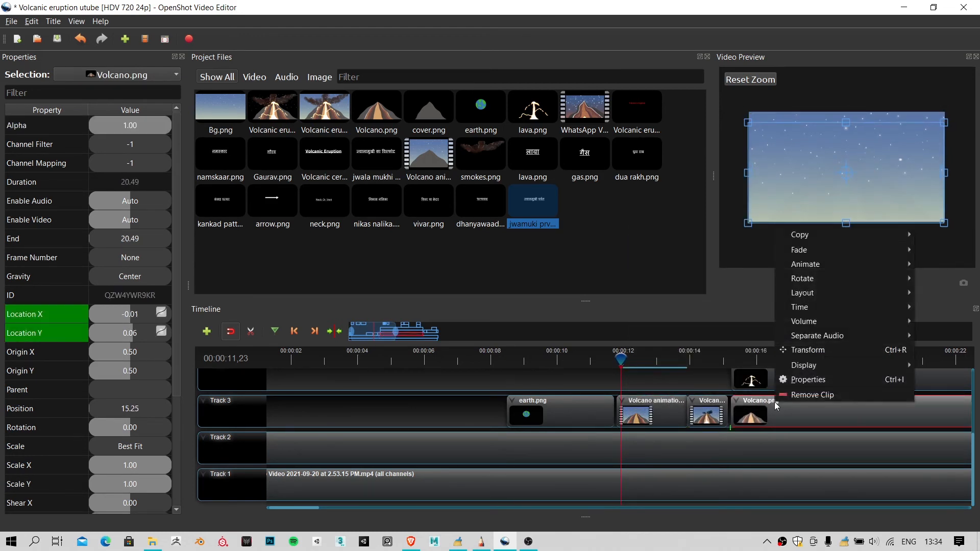
pyautogui.moveTo(808, 268)
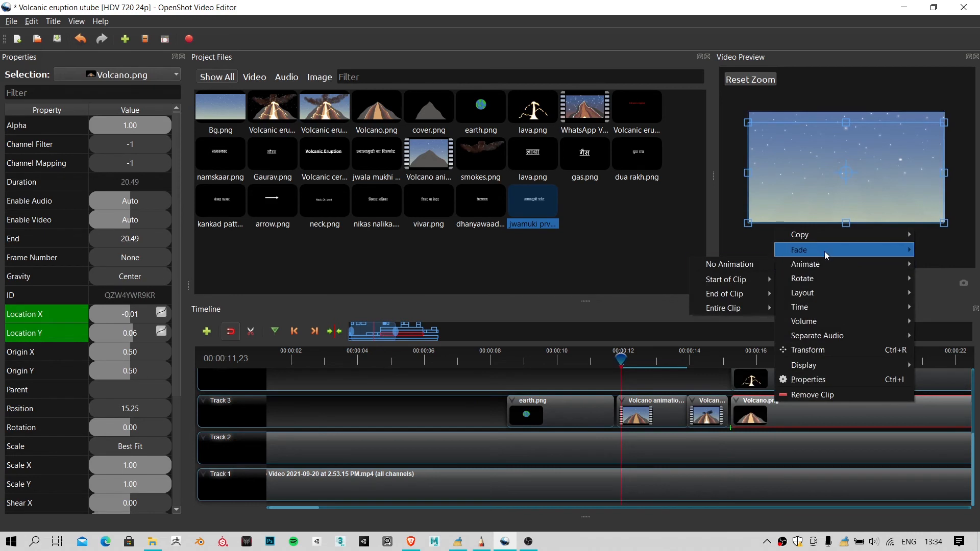
pyautogui.moveTo(816, 249)
pyautogui.moveTo(734, 264)
pyautogui.click(816, 269)
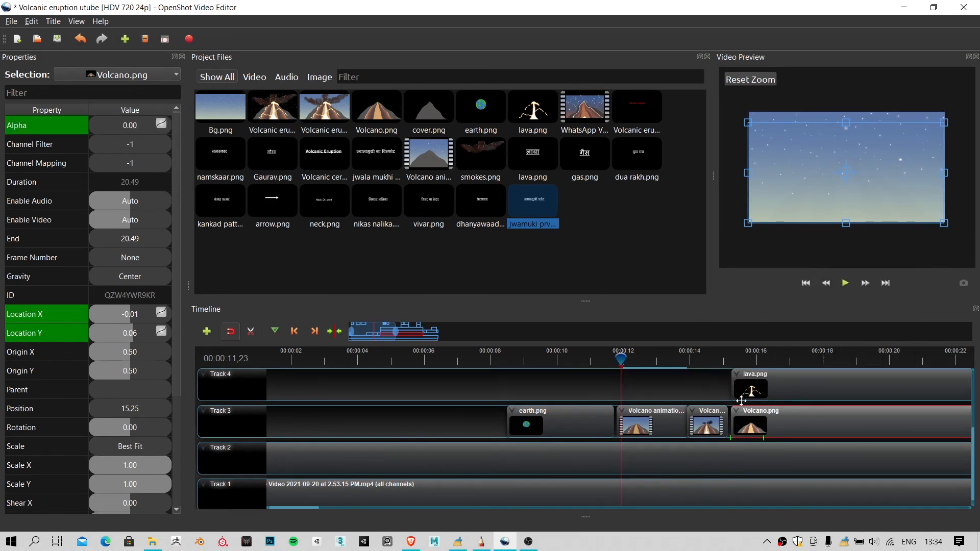
# Step: Apply a fast fade-in at the start of the lava.png clip on Track 4
pyautogui.click(771, 400)
pyautogui.rightClick(772, 402)
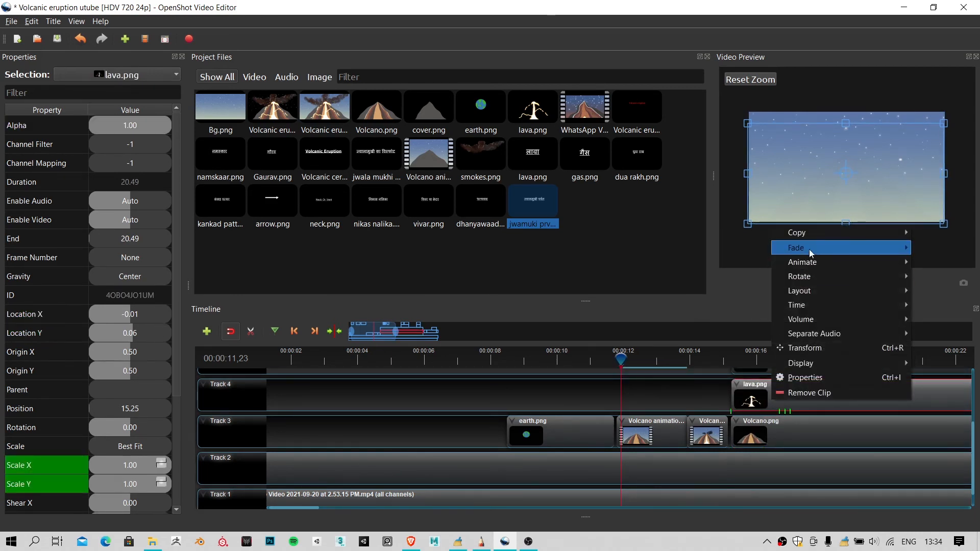
pyautogui.moveTo(806, 248)
pyautogui.moveTo(750, 263)
pyautogui.click(788, 270)
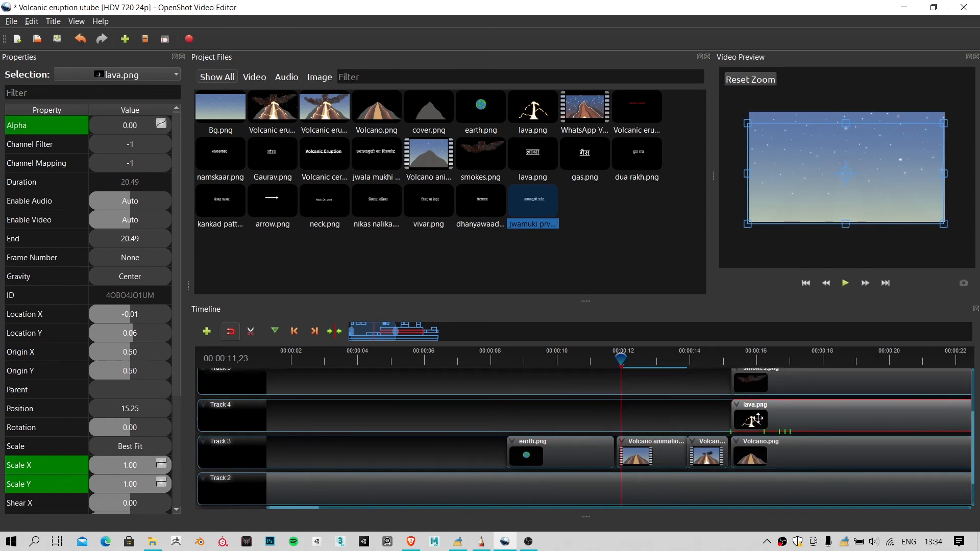
# Step: Apply a fast fade-in at the start of the smokes.png clip on Track 5
pyautogui.click(774, 403)
pyautogui.rightClick(774, 403)
pyautogui.moveTo(804, 247)
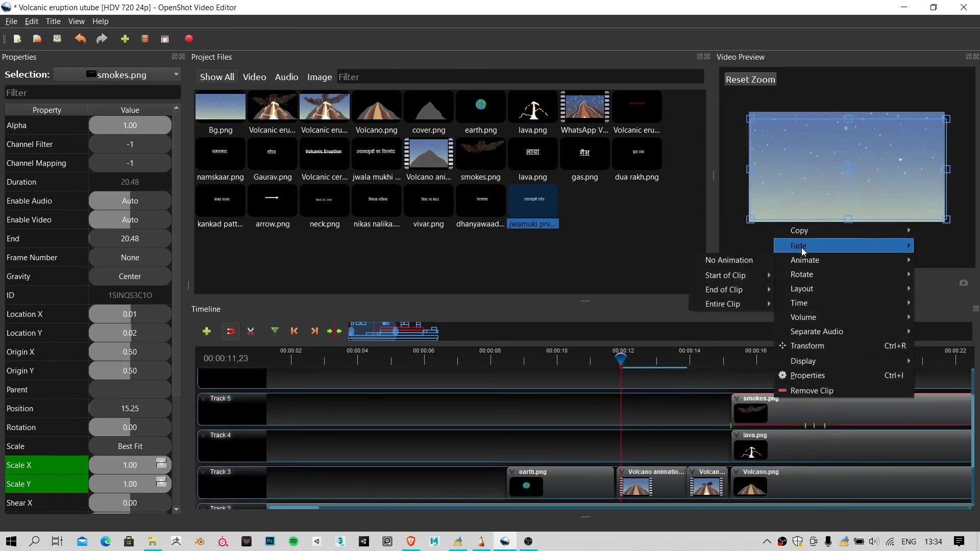
pyautogui.moveTo(737, 262)
pyautogui.click(811, 275)
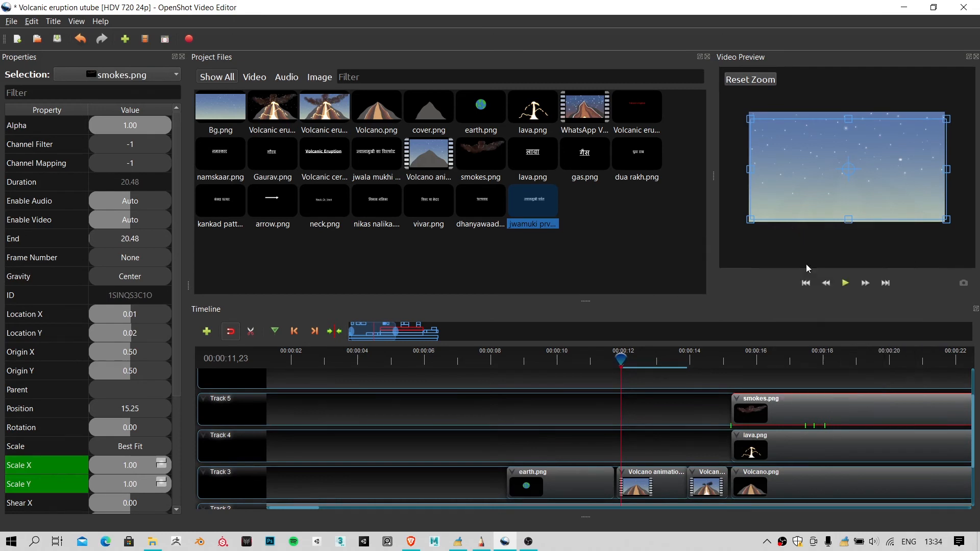
# Step: Apply a fast fade-in at the start of the presenter's name title, the first clip on Track 7
pyautogui.scroll(-6, 643, 459)
pyautogui.scroll(6, 499, 442)
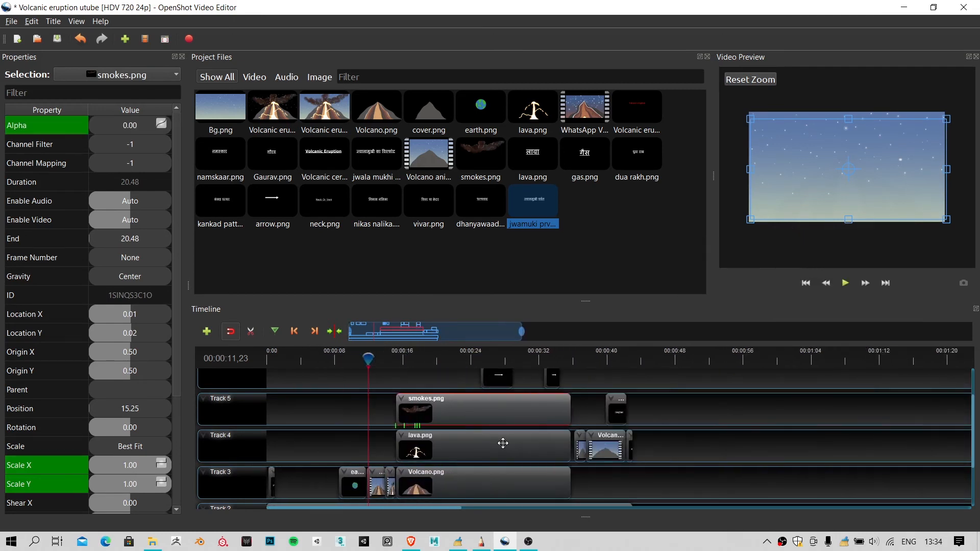
pyautogui.click(309, 505)
pyautogui.scroll(-3, 286, 506)
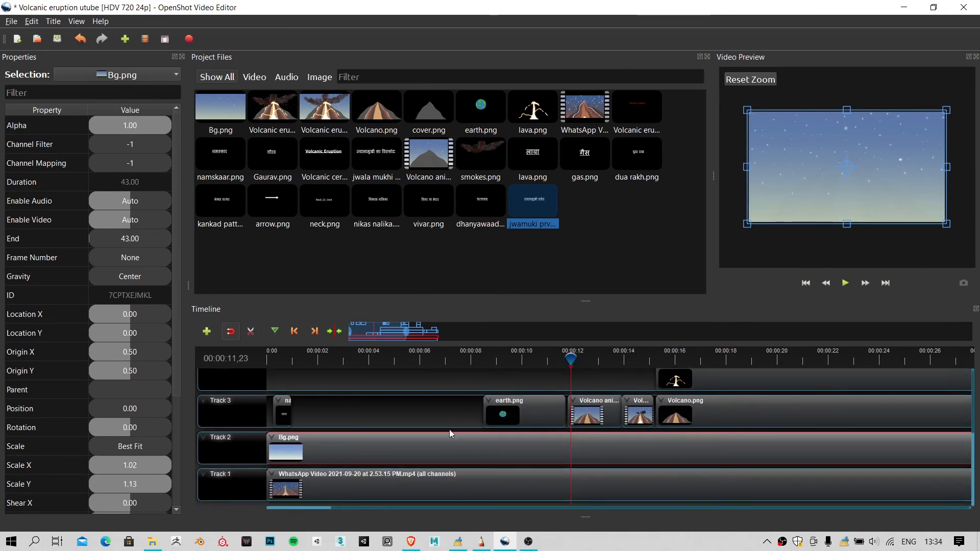
pyautogui.scroll(2, 449, 429)
pyautogui.scroll(2, 352, 422)
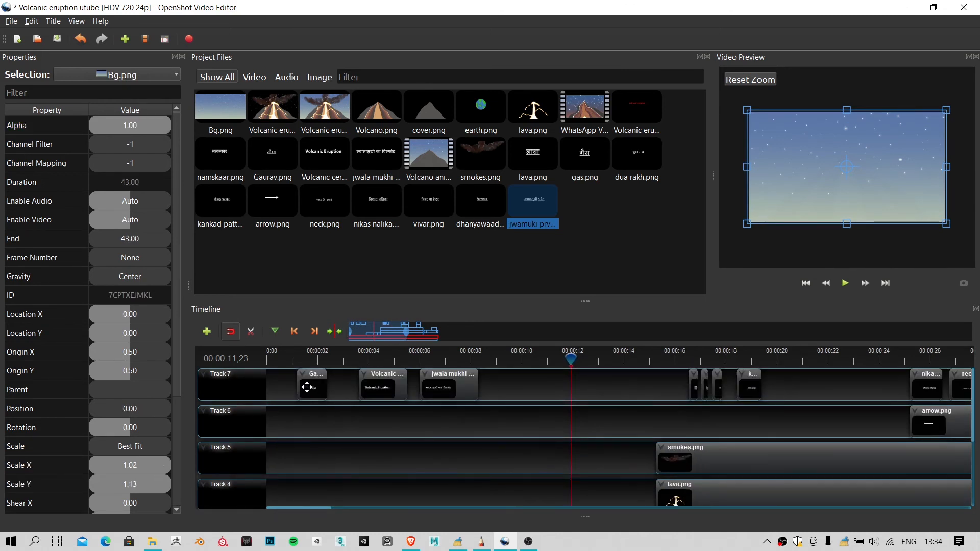
pyautogui.click(312, 388)
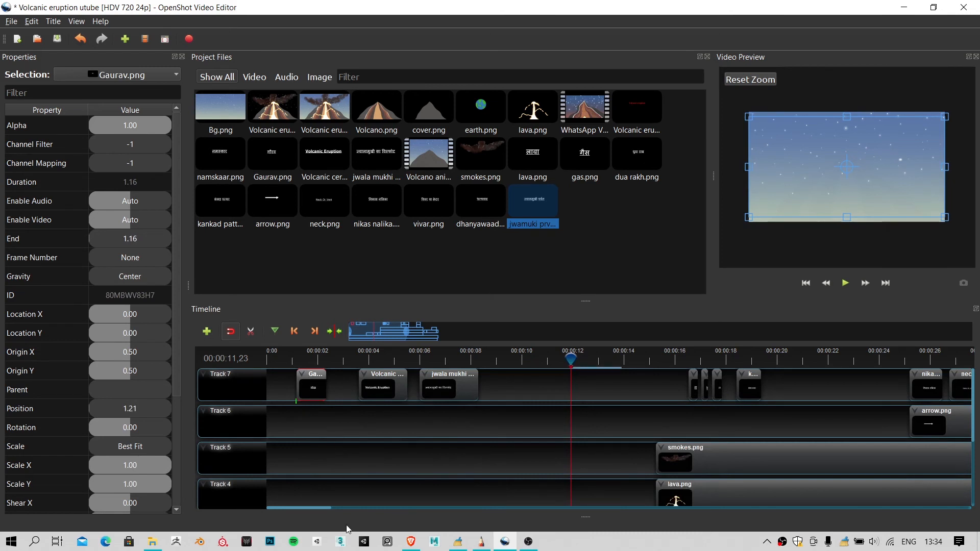
pyautogui.rightClick(313, 378)
pyautogui.moveTo(393, 225)
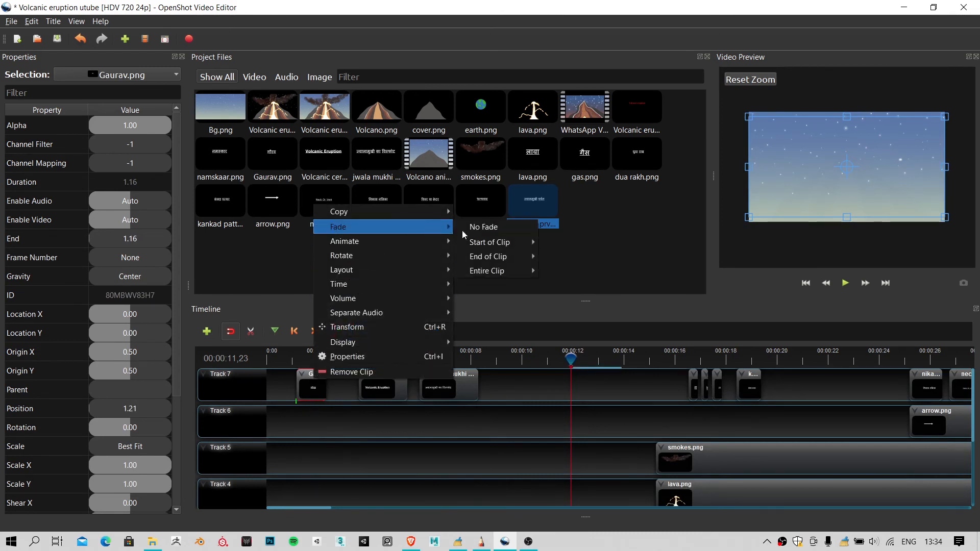
pyautogui.moveTo(494, 241)
pyautogui.click(596, 242)
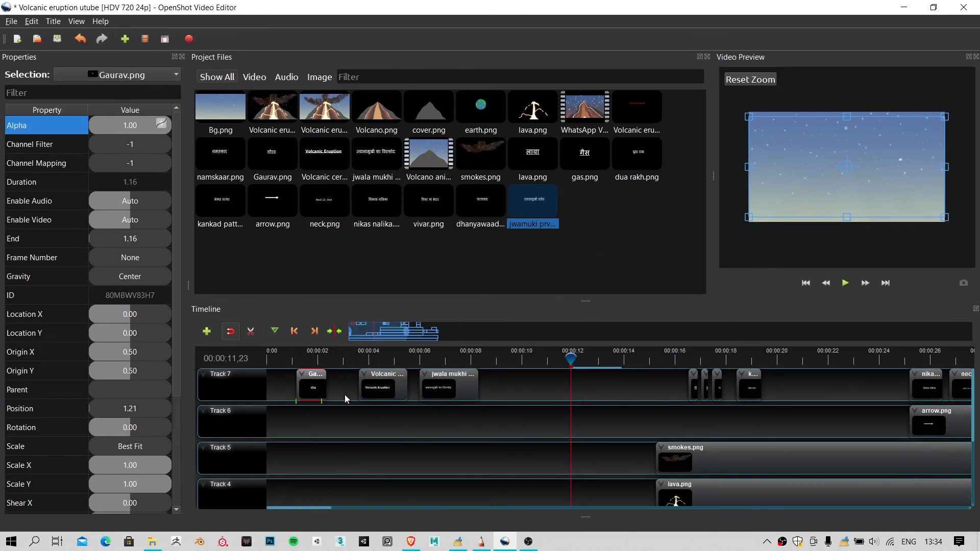
pyautogui.rightClick(310, 386)
pyautogui.click(334, 448)
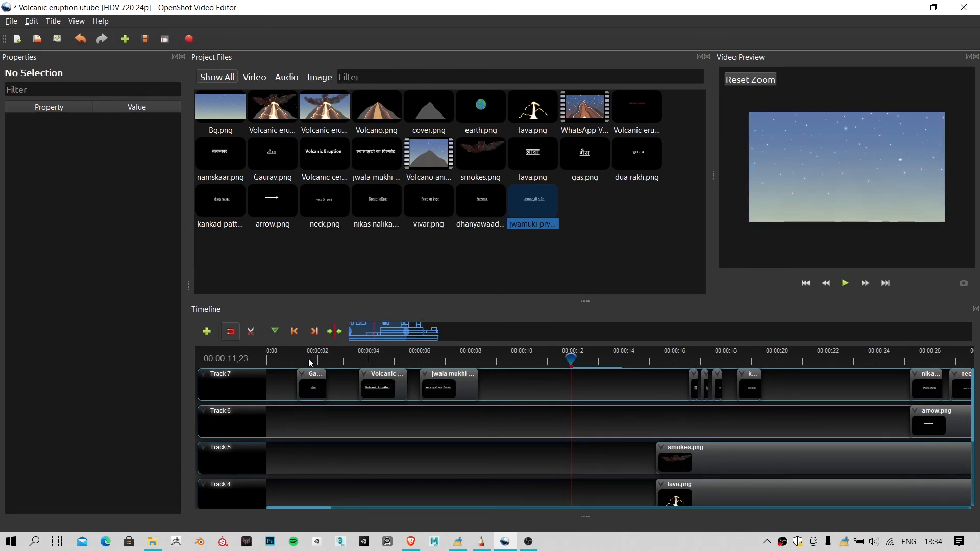
# Step: Save the project and play back the opening from the name title through to the Volcanic Eruption title
pyautogui.click(304, 360)
pyautogui.hotkey('ctrl', 's')
pyautogui.press('space')
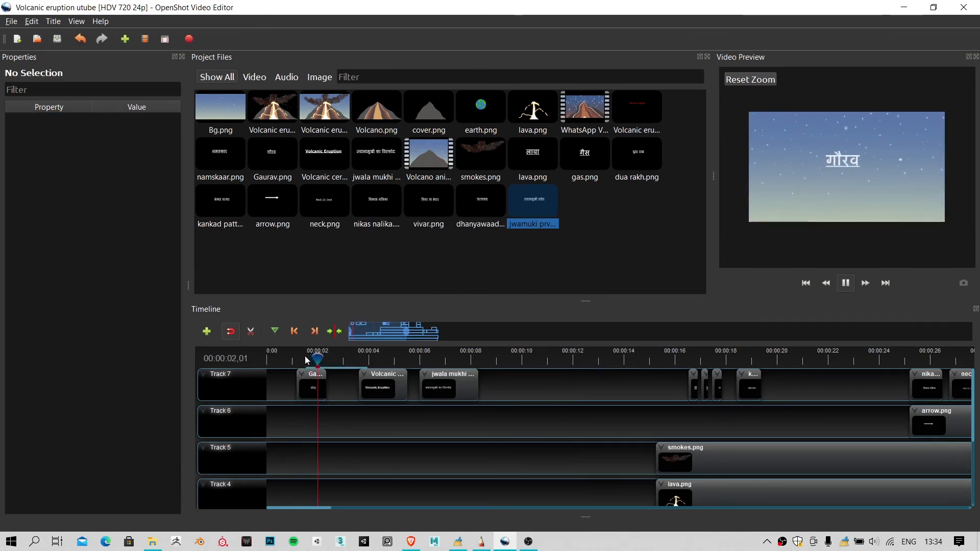
pyautogui.press('space')
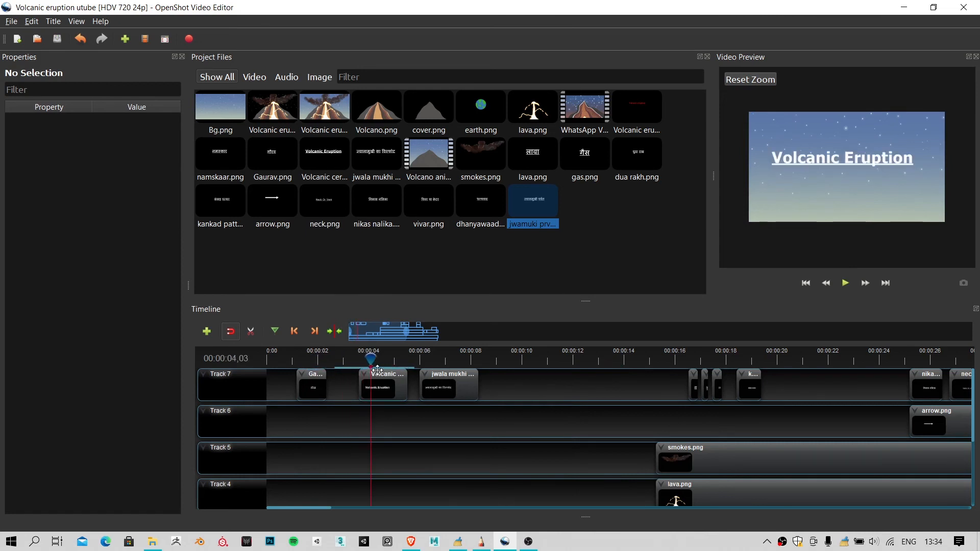
# Step: Apply a fast fade-in at the start of the Volcanic ceruption.png title clip on Track 7
pyautogui.rightClick(379, 381)
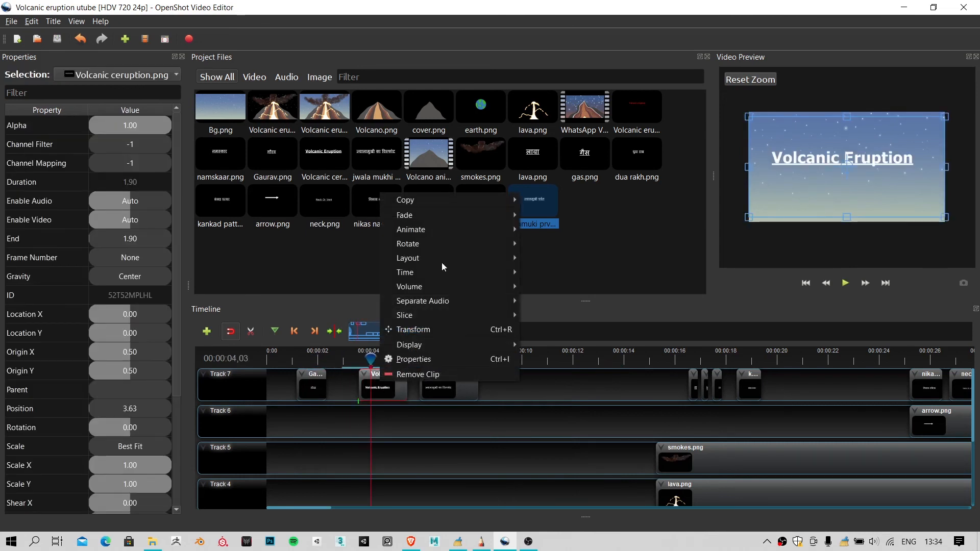
pyautogui.moveTo(454, 213)
pyautogui.moveTo(588, 232)
pyautogui.click(651, 231)
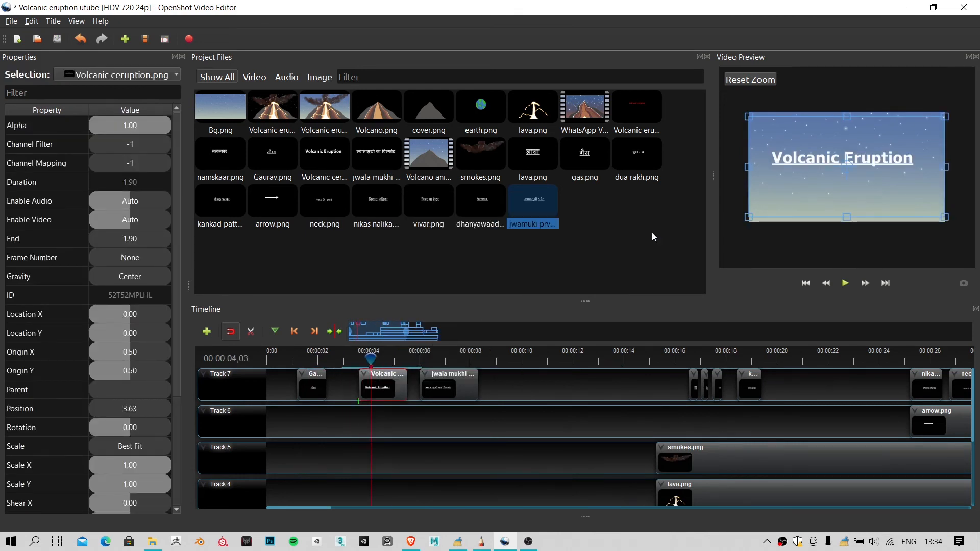
# Step: Apply a fast fade-in at the start of the jwala mukhi ka vispot.png title clip on Track 7
pyautogui.click(442, 352)
pyautogui.click(443, 385)
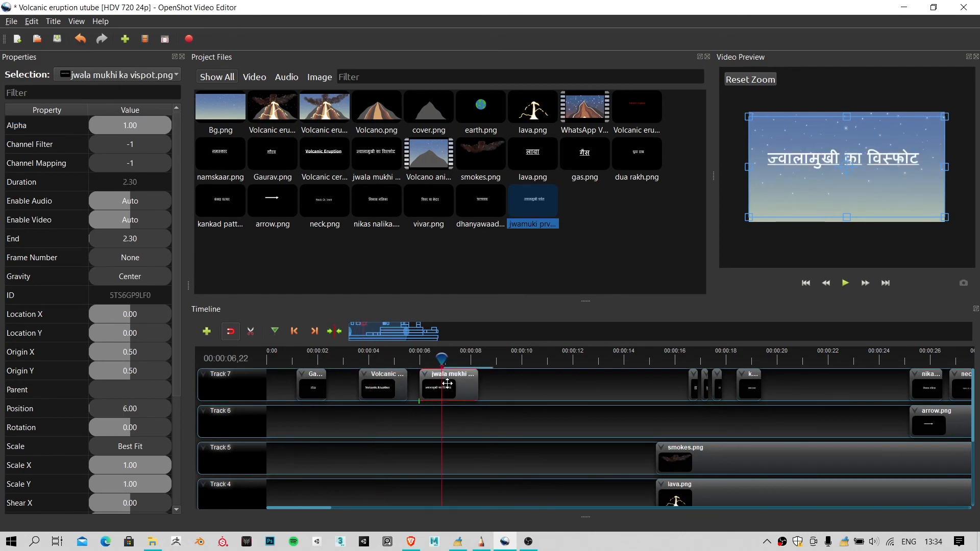
pyautogui.rightClick(446, 383)
pyautogui.moveTo(562, 229)
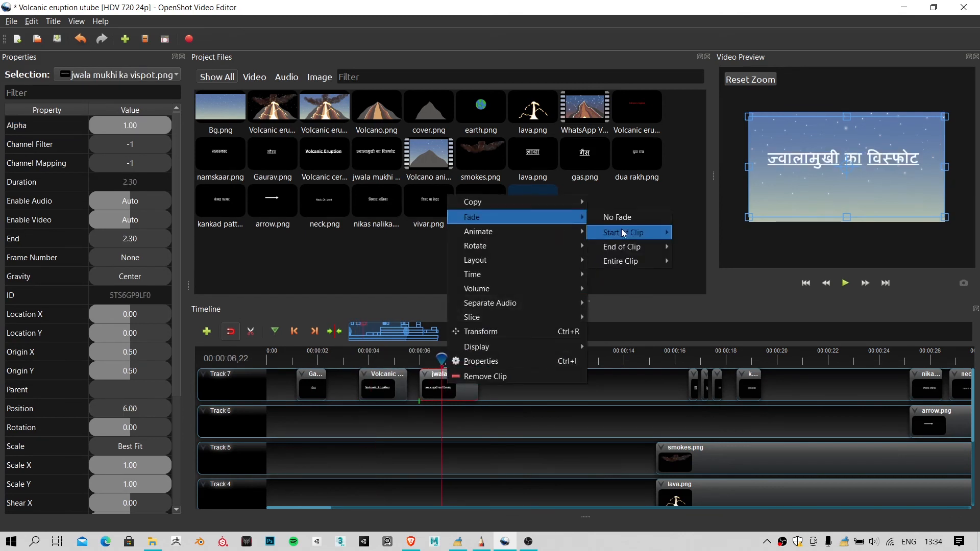
pyautogui.moveTo(620, 229)
pyautogui.click(745, 233)
# Step: Apply a fast fade-in at the start of the nikas nalika.png label clip on Track 7
pyautogui.scroll(-2, 627, 393)
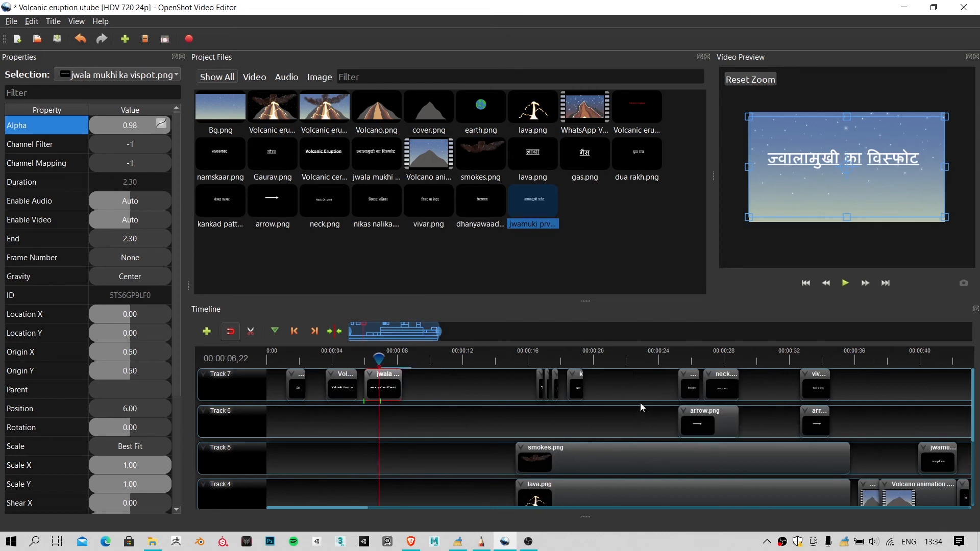
pyautogui.scroll(1, 640, 402)
pyautogui.scroll(1, 615, 422)
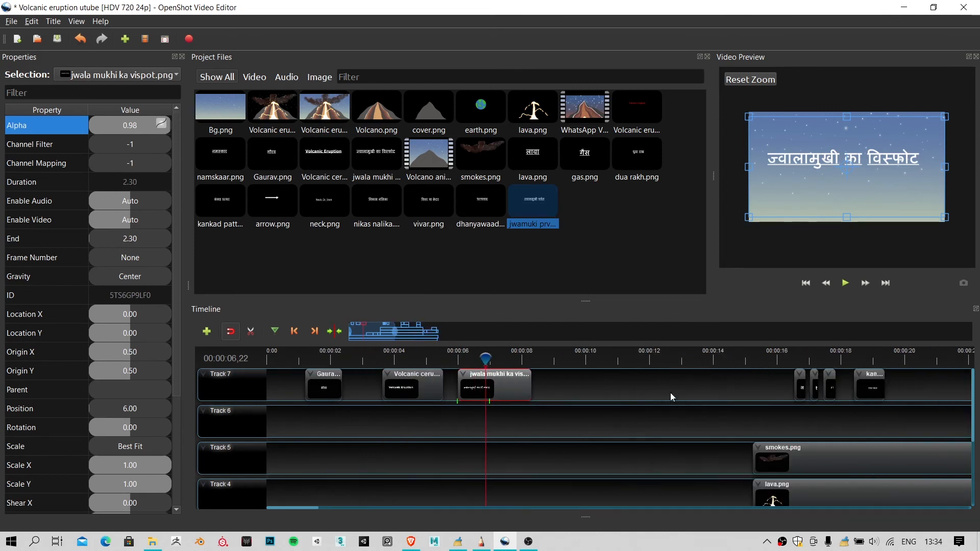
pyautogui.click(797, 354)
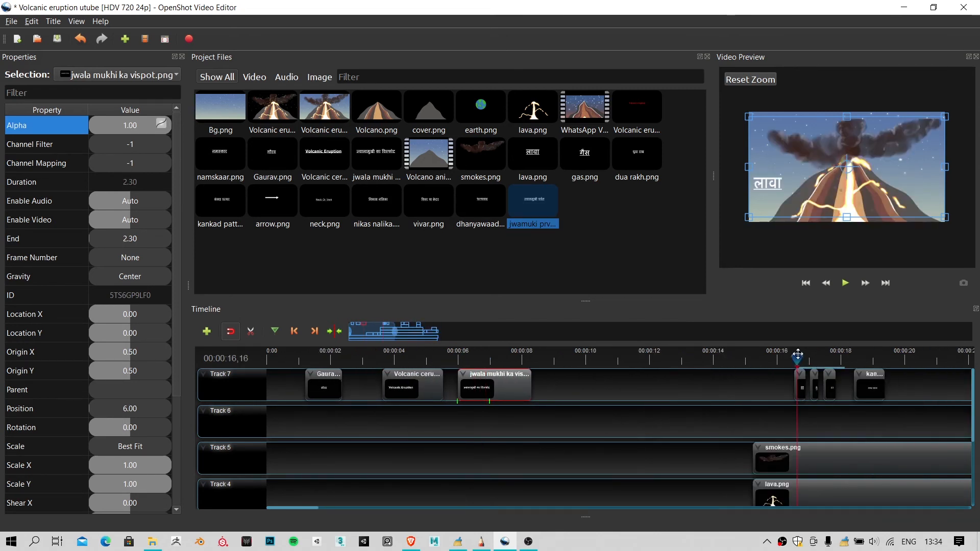
pyautogui.click(801, 386)
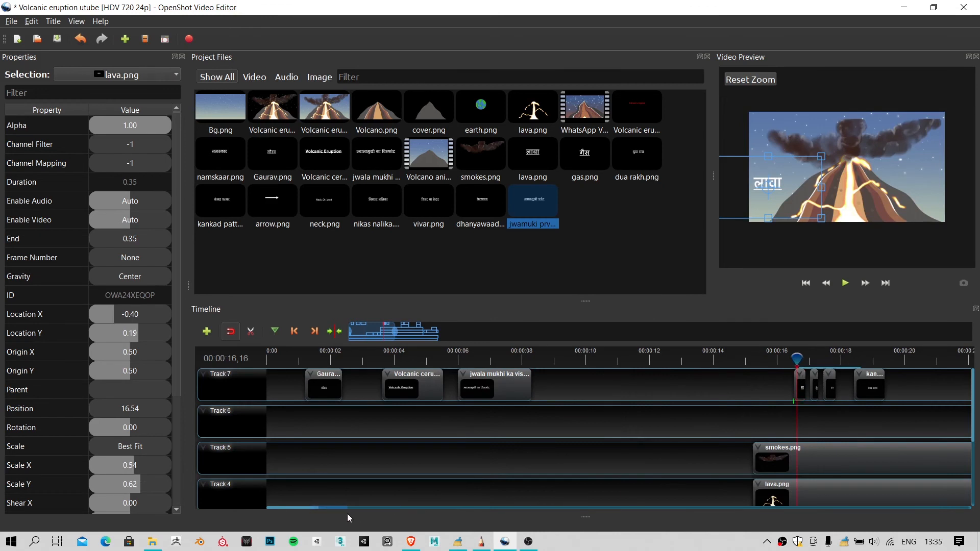
pyautogui.click(387, 507)
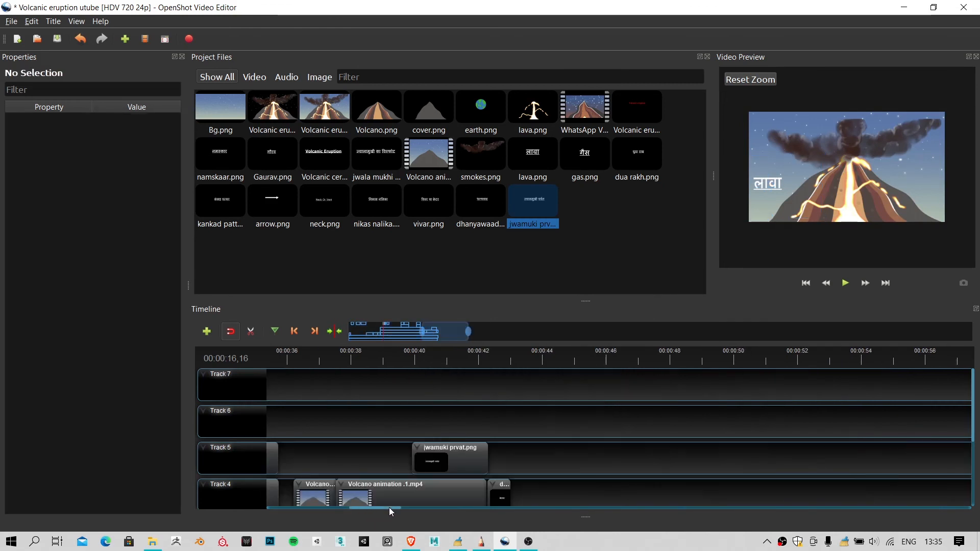
pyautogui.moveTo(376, 507); pyautogui.dragTo(326, 507)
pyautogui.rightClick(570, 386)
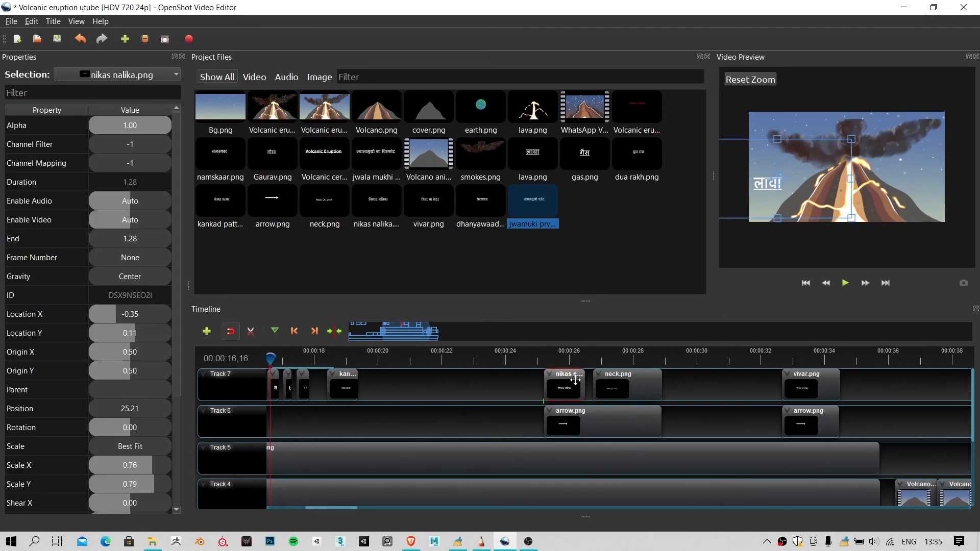
pyautogui.moveTo(620, 228)
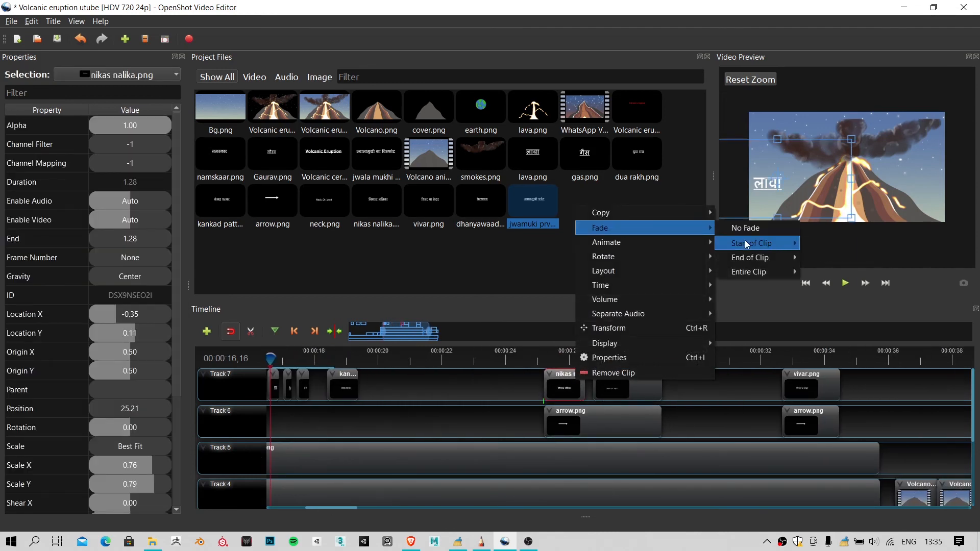
pyautogui.moveTo(750, 243)
pyautogui.click(831, 243)
# Step: Apply a fast fade-in at the start of the neck.png label clip on Track 7
pyautogui.rightClick(605, 383)
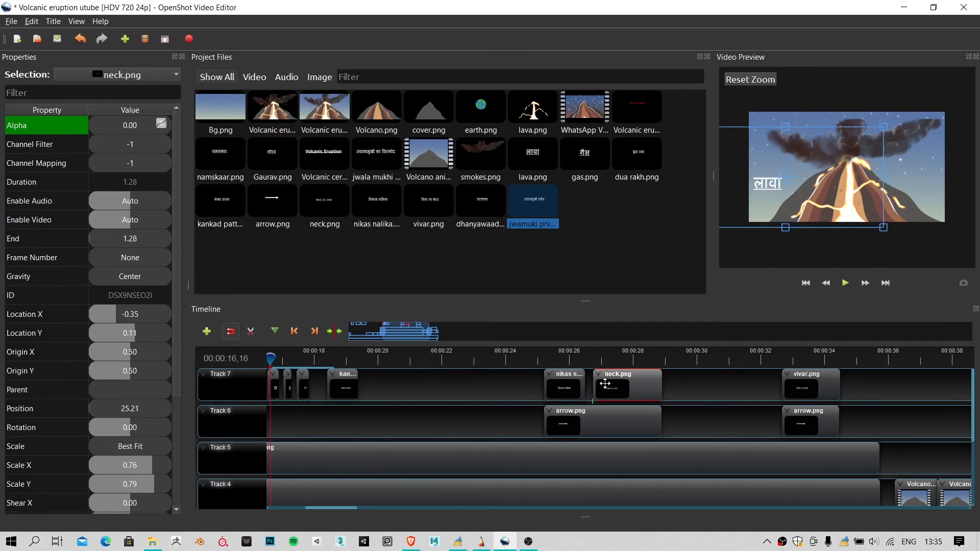
pyautogui.moveTo(646, 245)
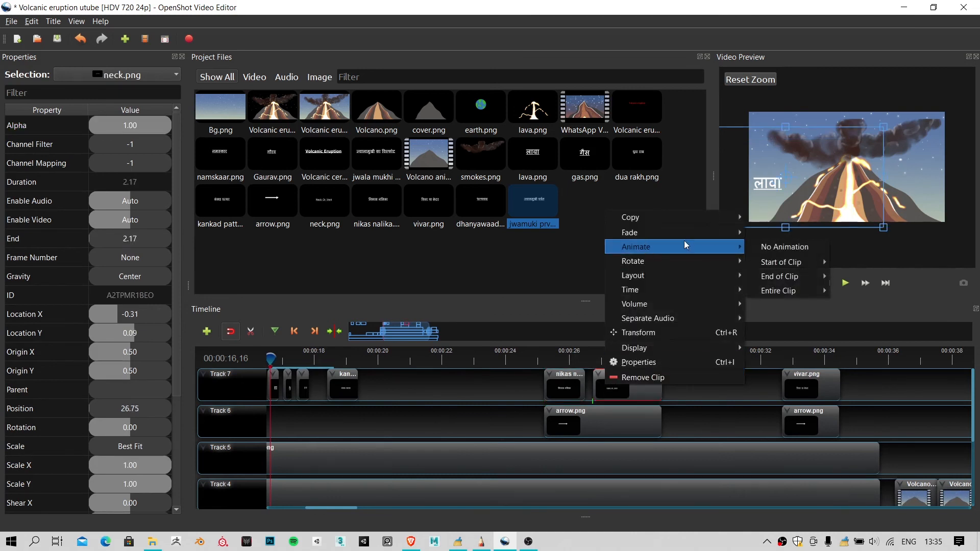
pyautogui.click(883, 249)
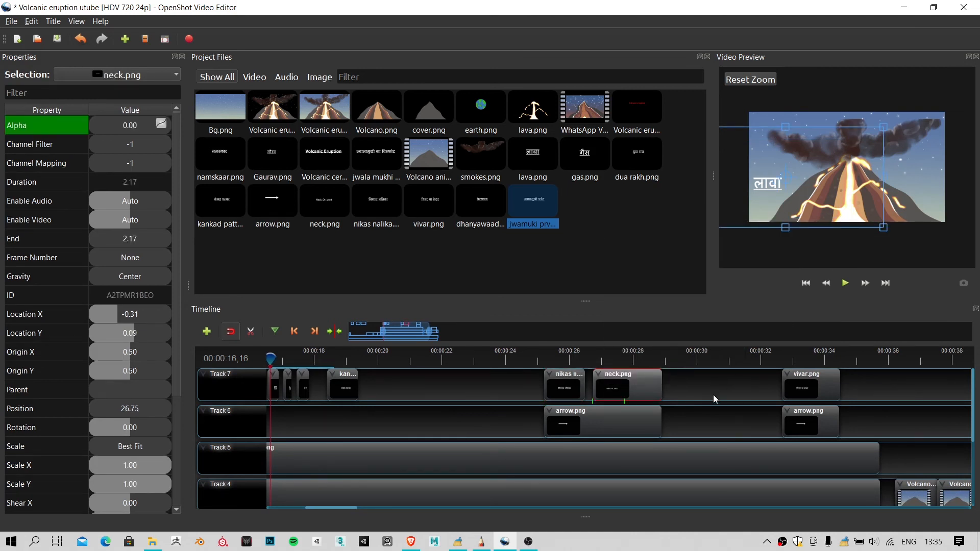
# Step: Apply a fast fade-in at the start of the vivar.png label clip on Track 7
pyautogui.rightClick(805, 377)
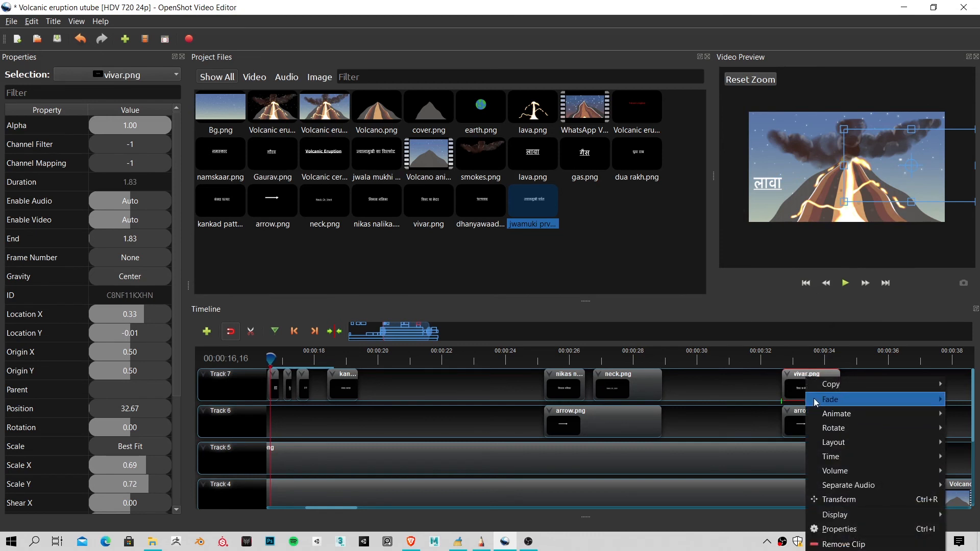
pyautogui.moveTo(831, 399)
pyautogui.moveTo(737, 416)
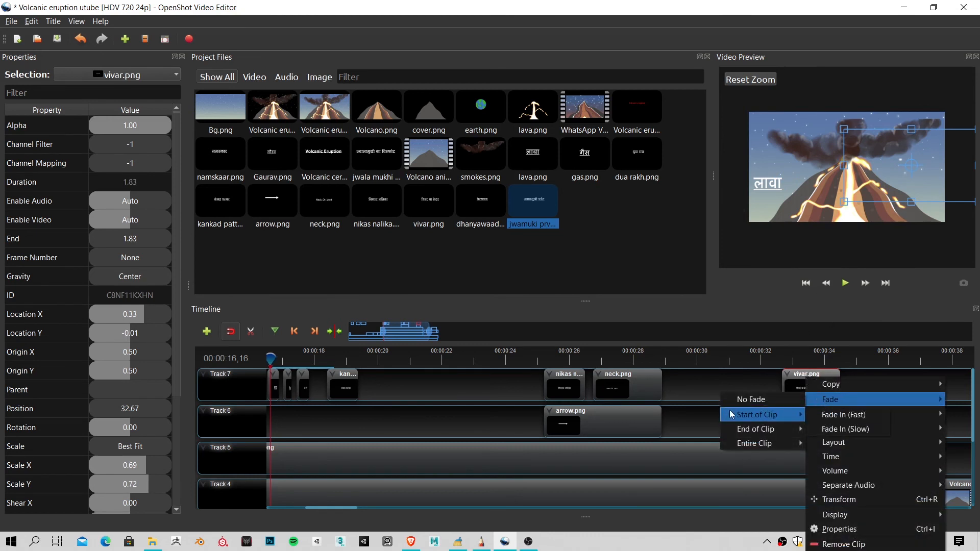
pyautogui.click(863, 413)
# Step: Apply a fast fade-in at the start of the jwamuki prvat.png caption clip on Track 5
pyautogui.click(790, 417)
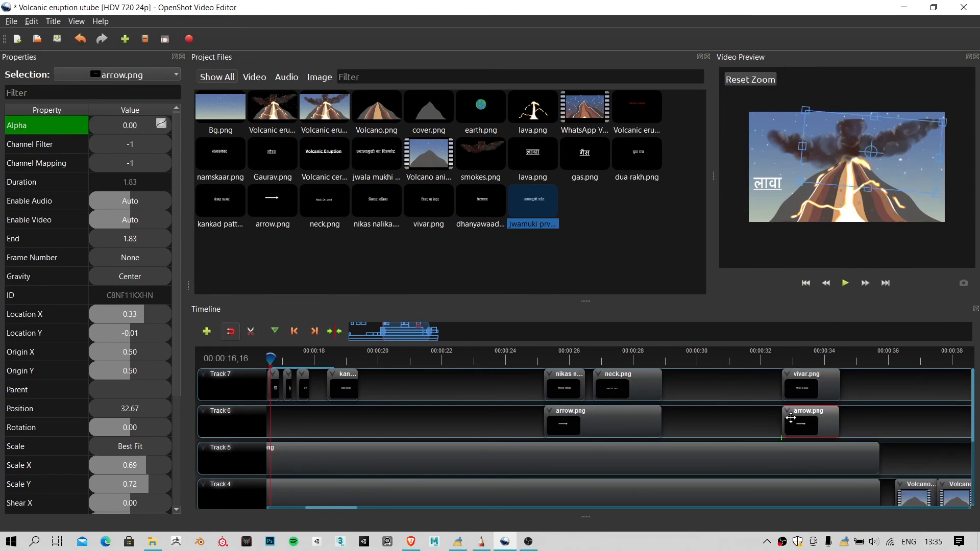
pyautogui.scroll(-2, 595, 427)
pyautogui.scroll(-2, 780, 464)
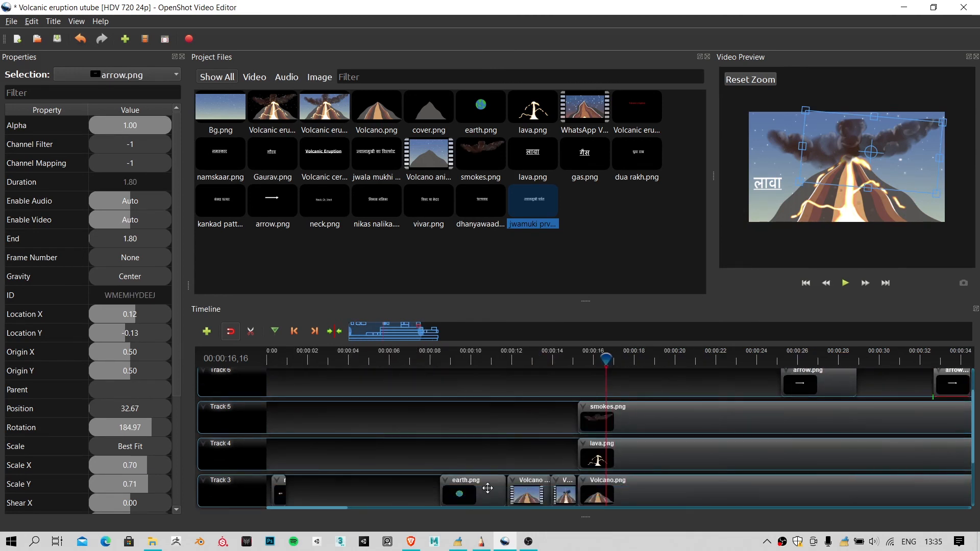
pyautogui.moveTo(326, 508); pyautogui.dragTo(373, 521)
pyautogui.click(396, 351)
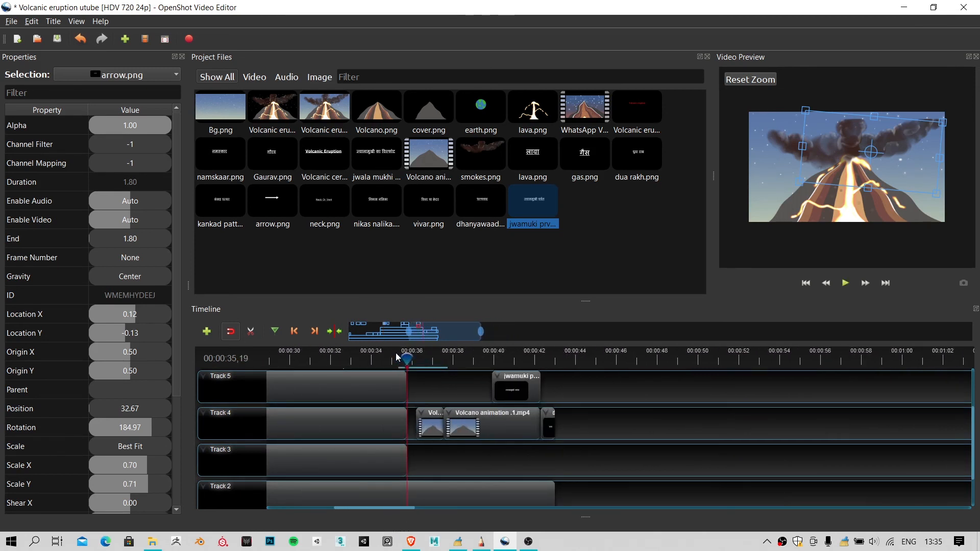
pyautogui.click(505, 376)
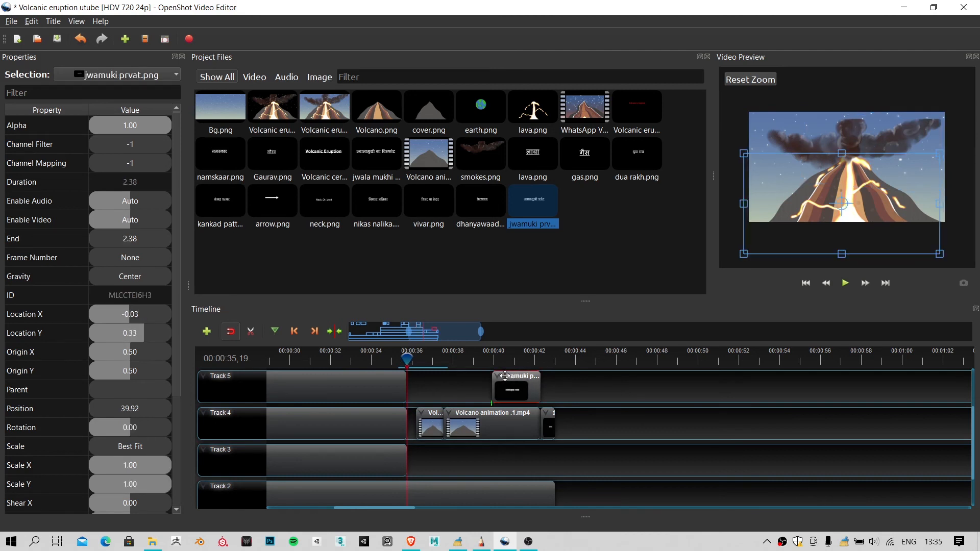
pyautogui.rightClick(505, 376)
pyautogui.click(498, 351)
pyautogui.click(497, 352)
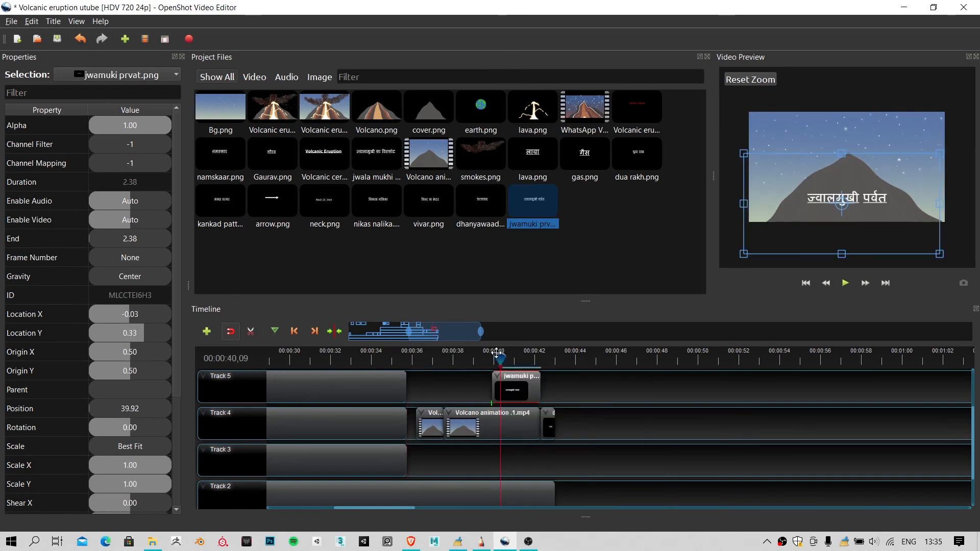
pyautogui.rightClick(513, 377)
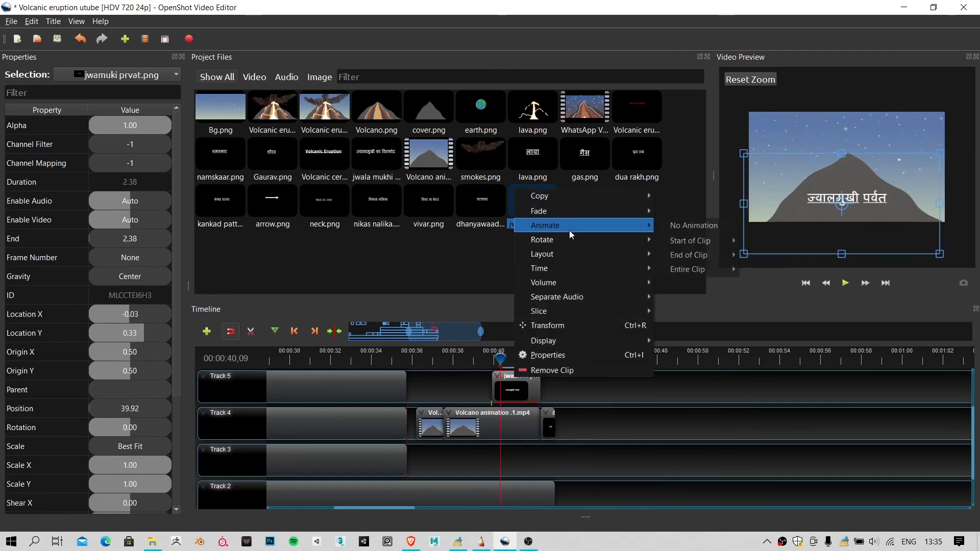
pyautogui.moveTo(584, 216)
pyautogui.moveTo(689, 240)
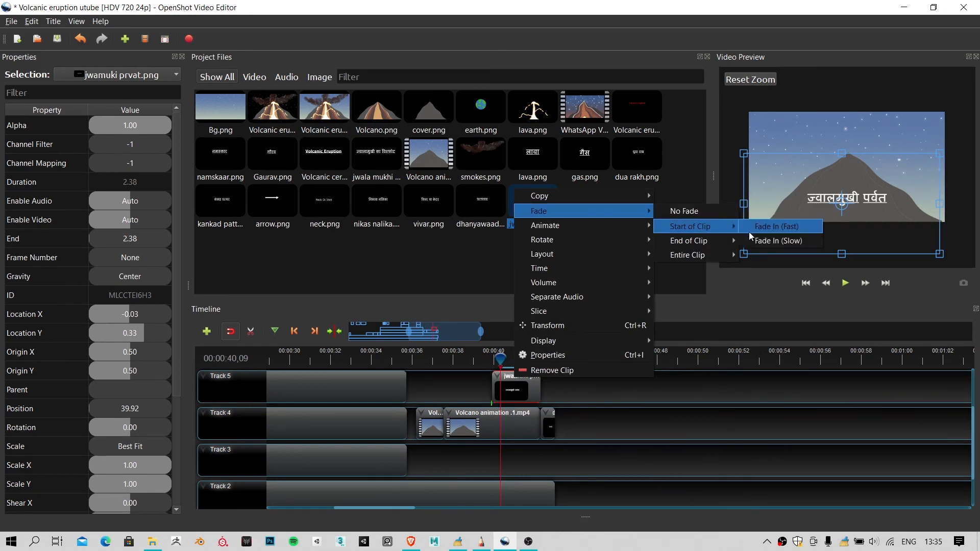
pyautogui.click(788, 240)
# Step: Play back the ending from just before the jwamuki prvat.png caption to the end of the video
pyautogui.click(485, 360)
pyautogui.press('space')
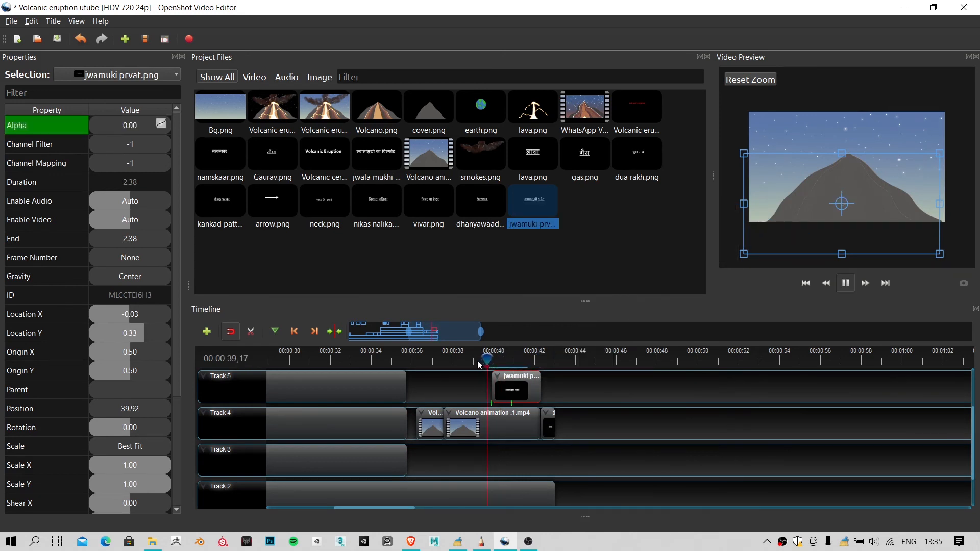
pyautogui.press('space')
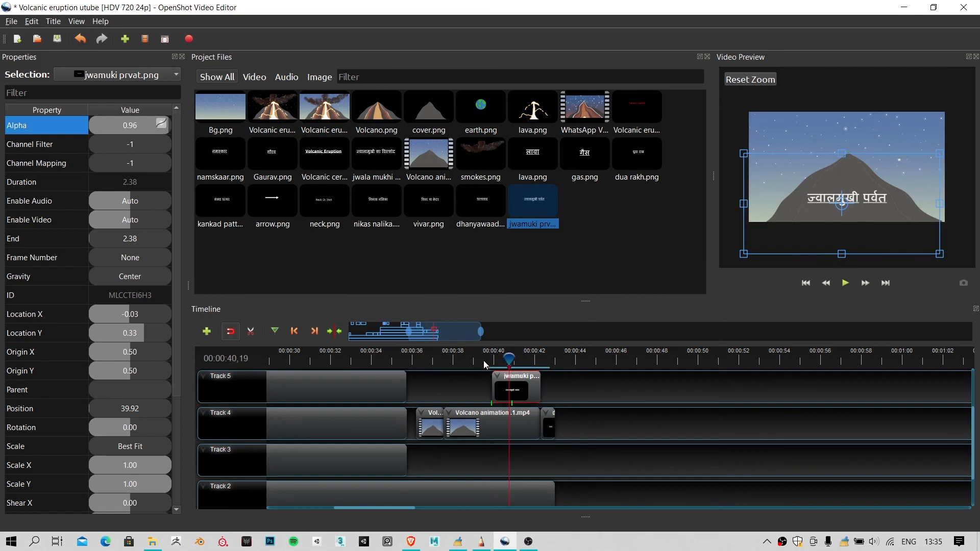
pyautogui.press('space')
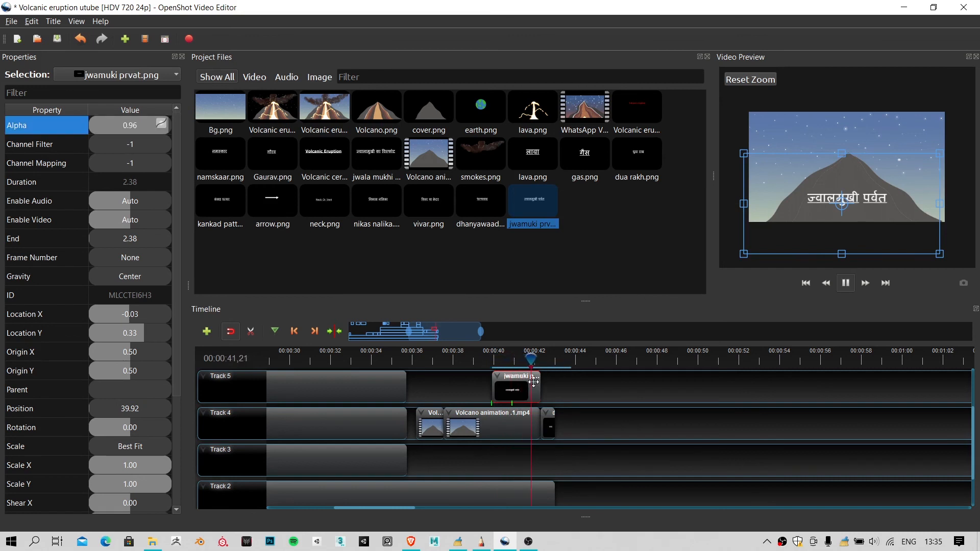
pyautogui.press('space')
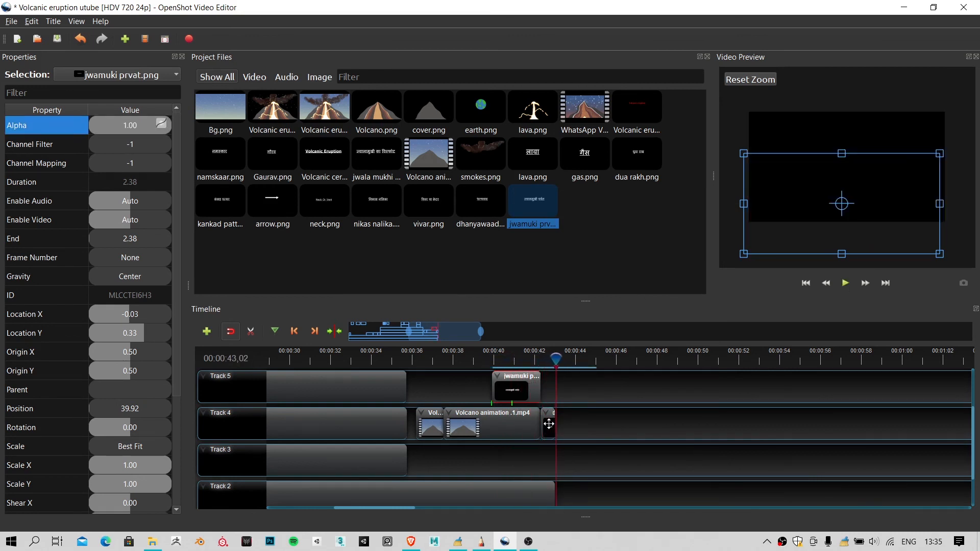
pyautogui.click(549, 423)
pyautogui.click(513, 382)
pyautogui.rightClick(514, 384)
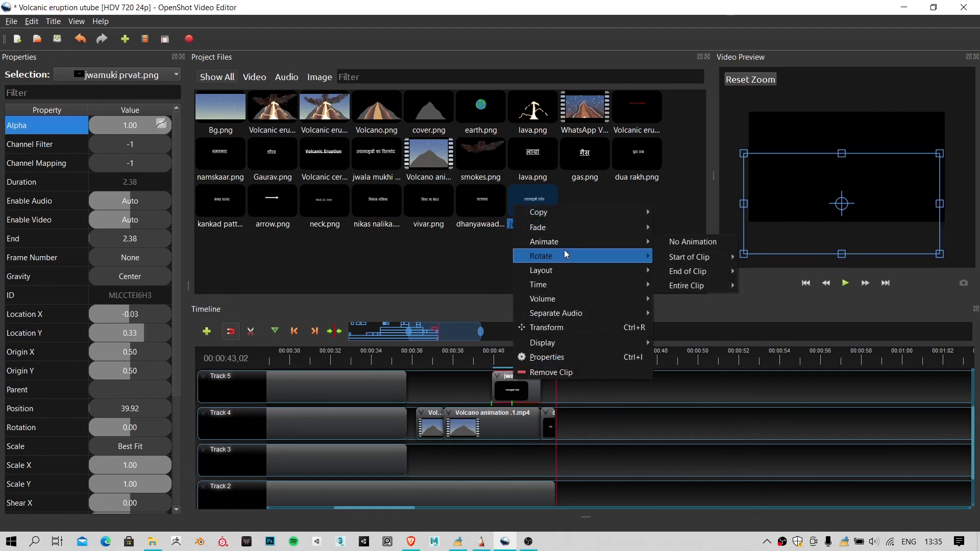
pyautogui.moveTo(564, 252)
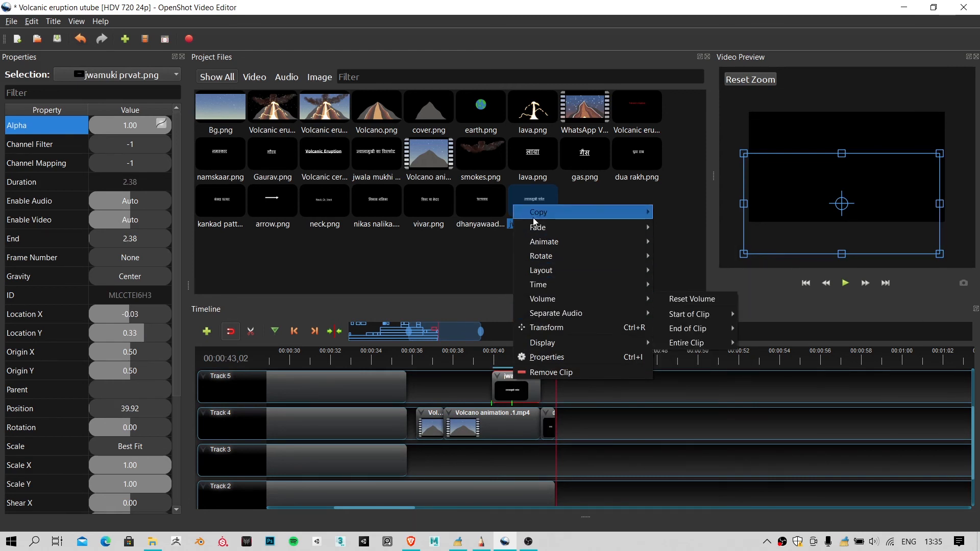
pyautogui.moveTo(564, 224)
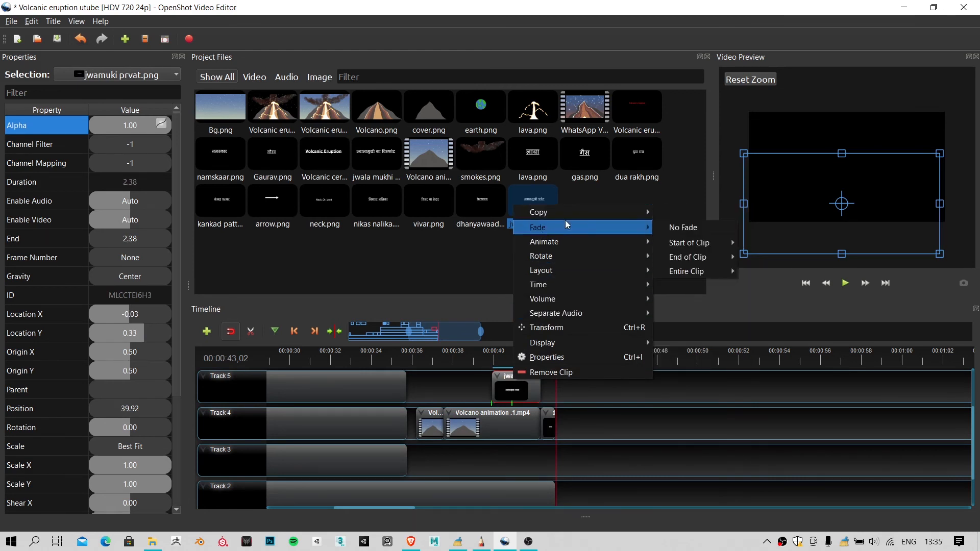
pyautogui.click(725, 428)
# Step: Return the playhead to the start of the timeline and save the project
pyautogui.scroll(-2, 367, 431)
pyautogui.scroll(-3, 367, 430)
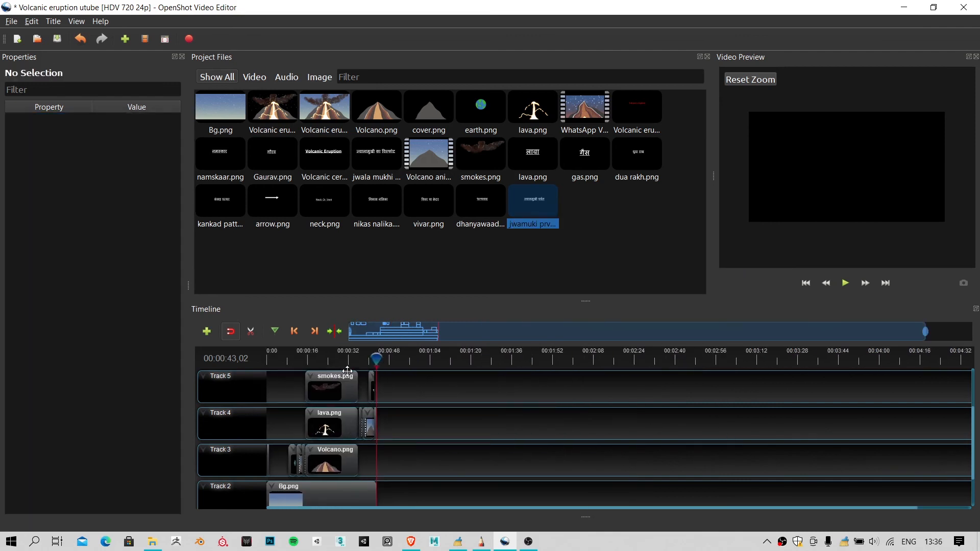
pyautogui.press('Home')
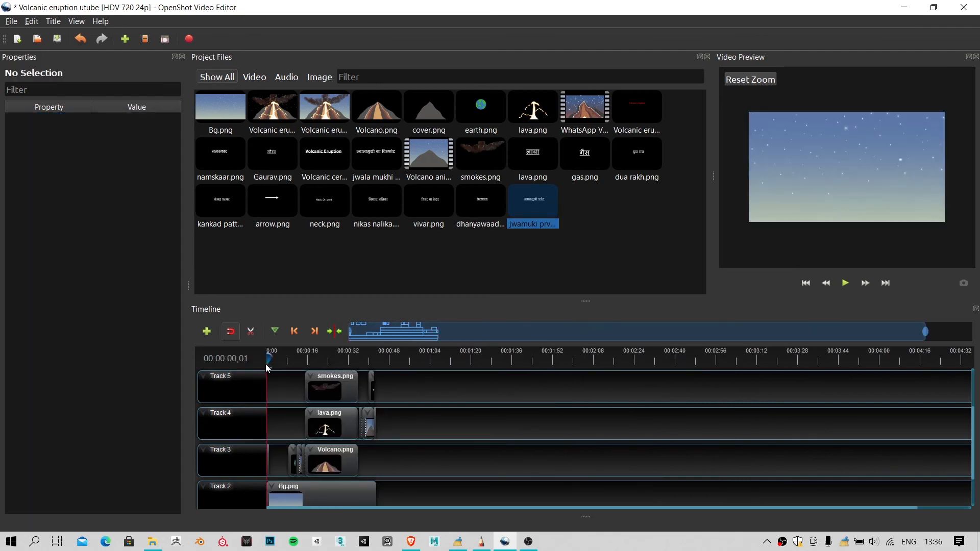
pyautogui.click(11, 22)
pyautogui.click(31, 79)
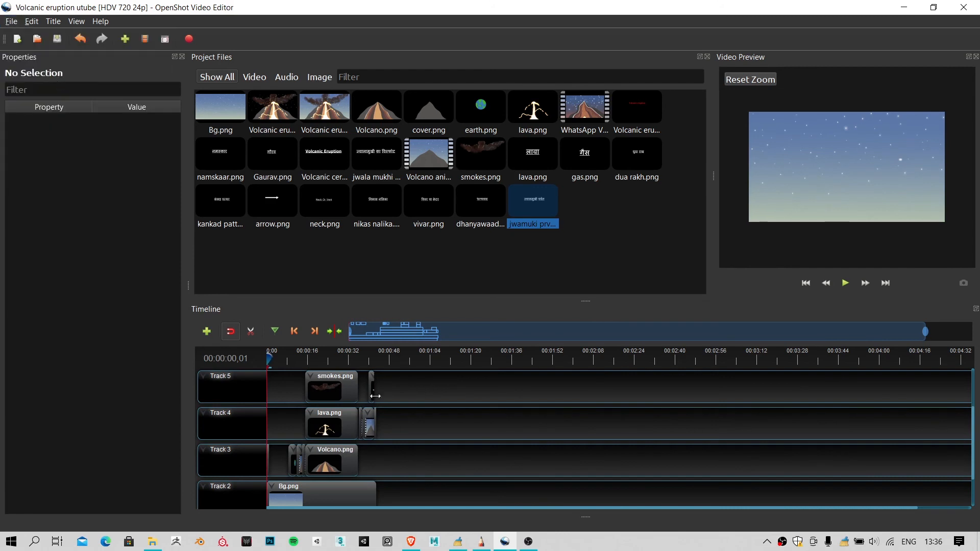
pyautogui.scroll(-1, 358, 454)
pyautogui.scroll(5, 358, 454)
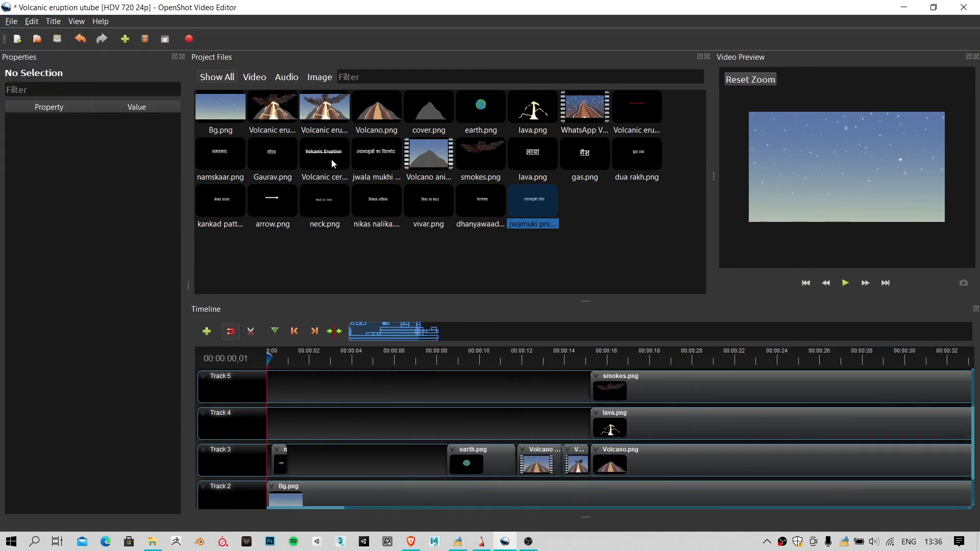
pyautogui.click(11, 21)
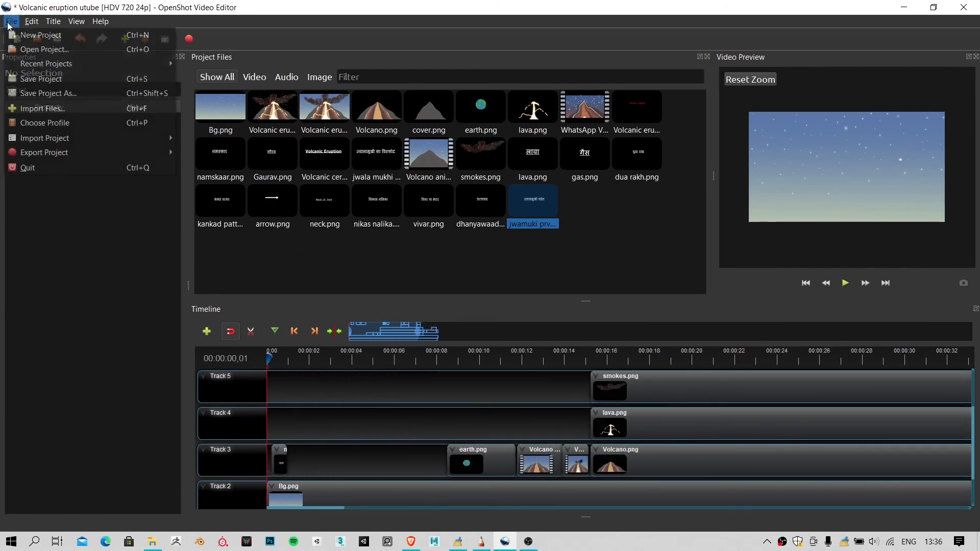
pyautogui.moveTo(83, 153)
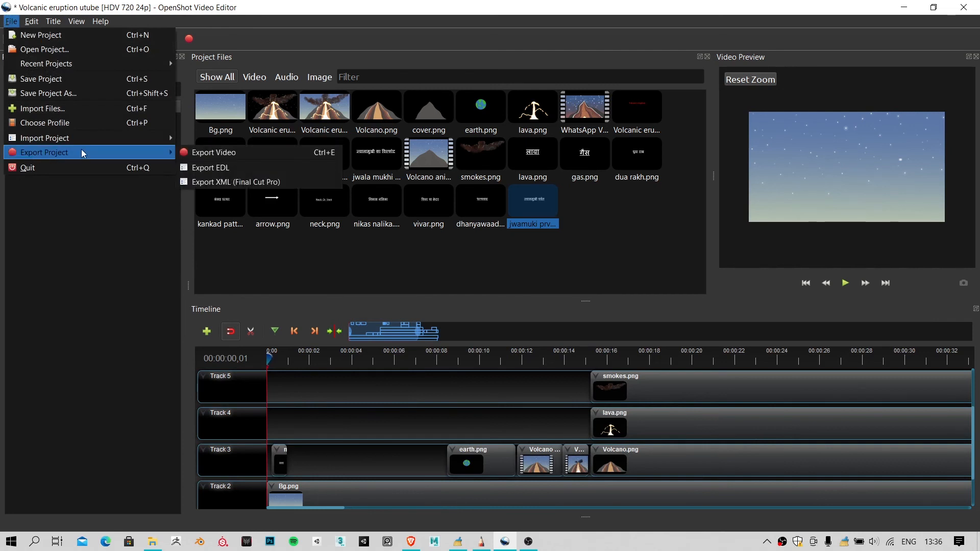
pyautogui.click(156, 287)
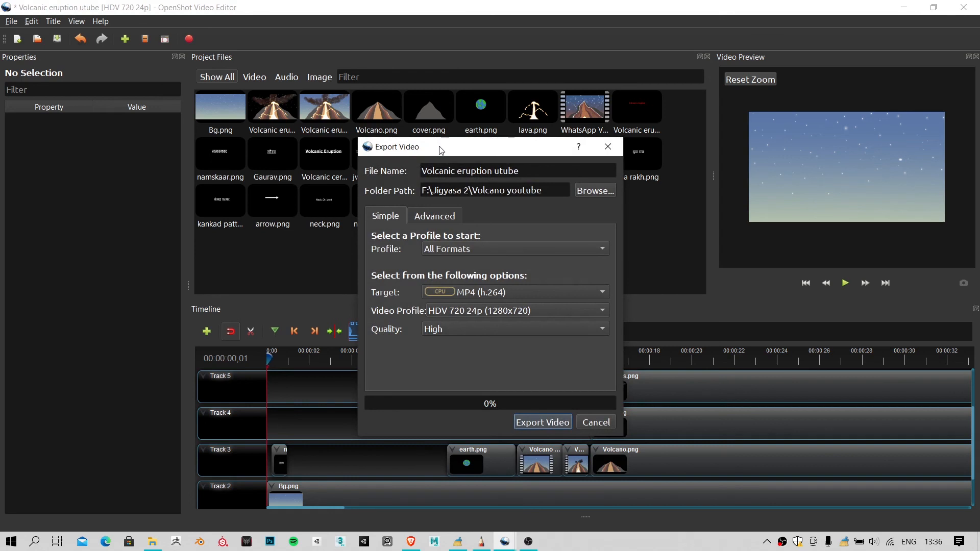
pyautogui.moveTo(441, 150); pyautogui.dragTo(426, 84)
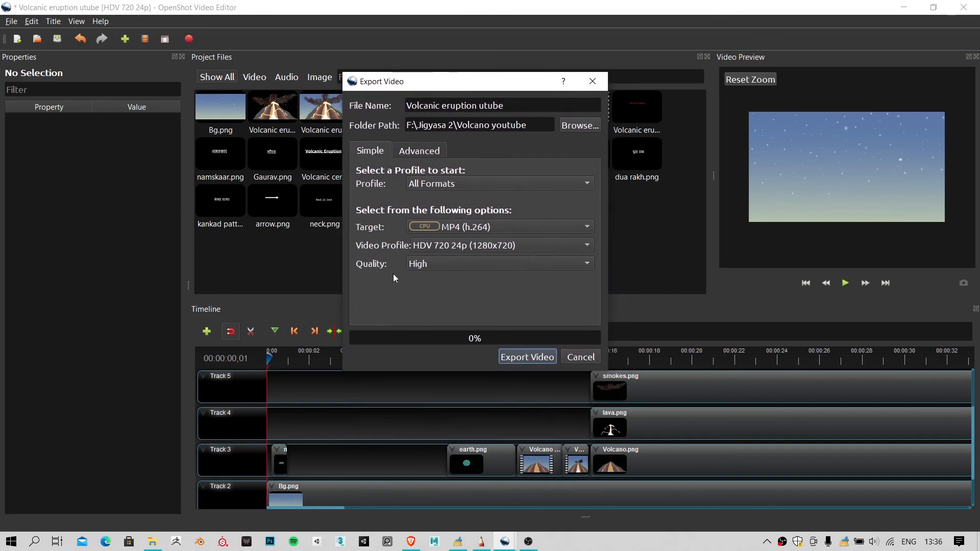
pyautogui.click(414, 151)
pyautogui.click(355, 153)
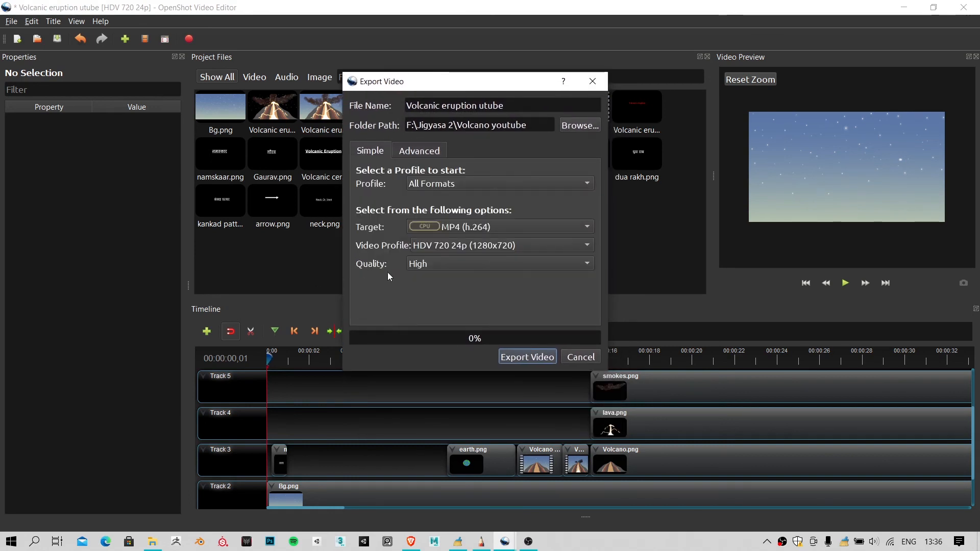
pyautogui.click(449, 265)
pyautogui.click(431, 233)
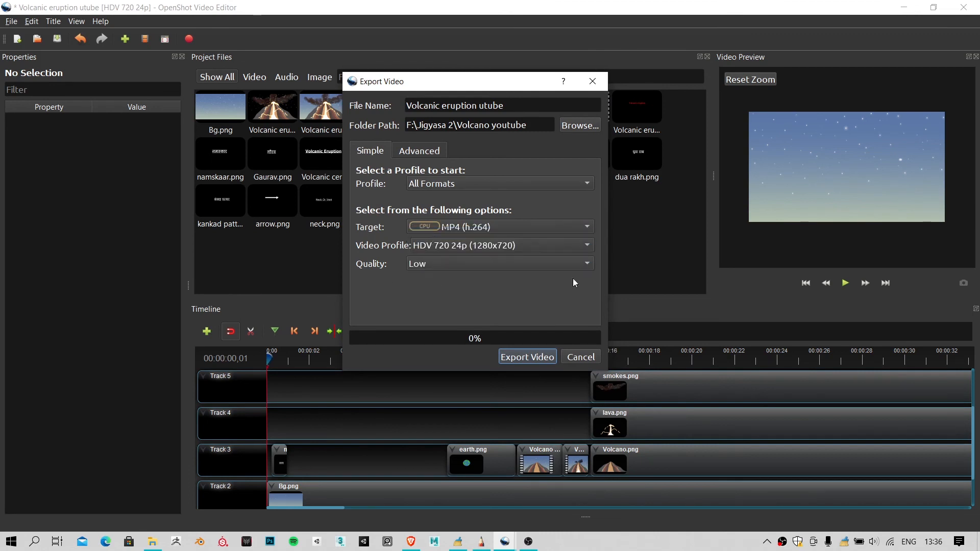
pyautogui.scroll(1, 532, 254)
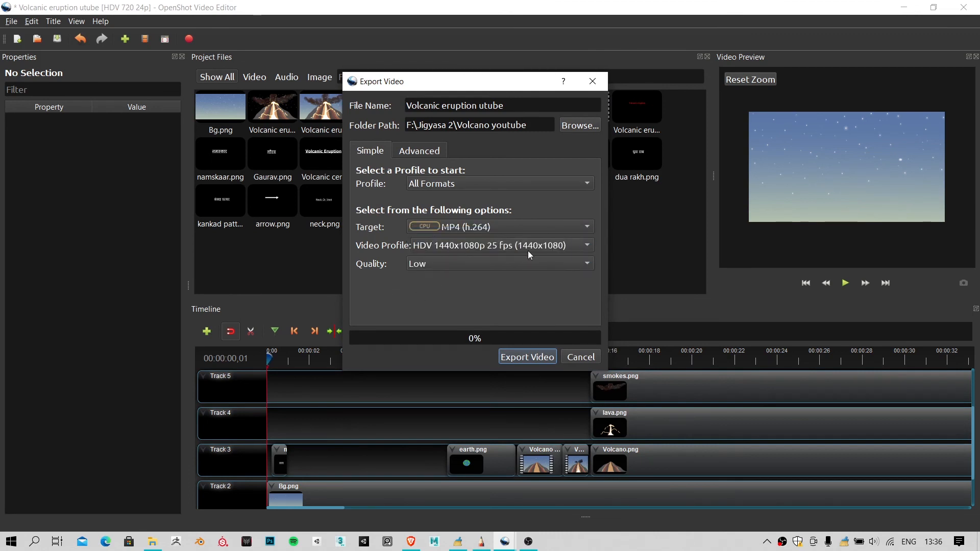
pyautogui.click(467, 249)
pyautogui.click(379, 289)
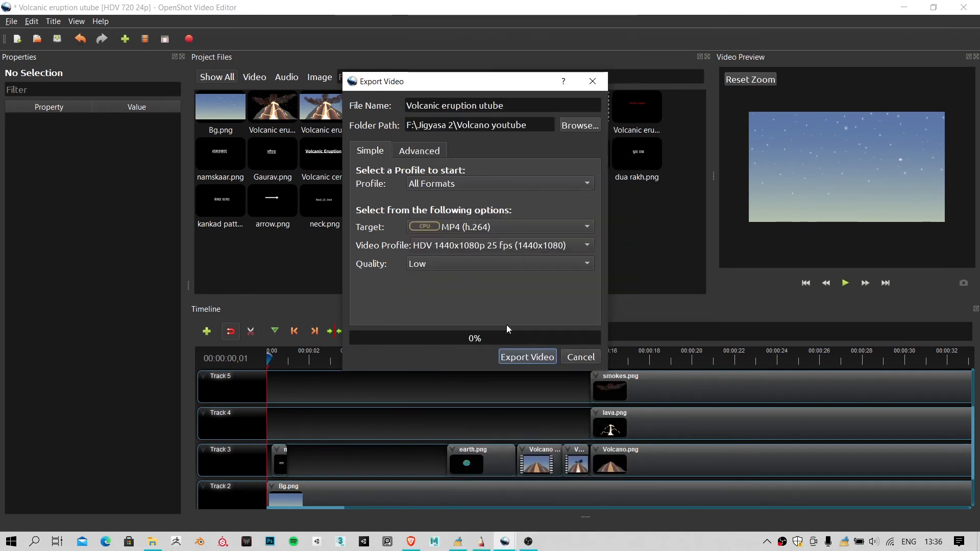
pyautogui.click(587, 359)
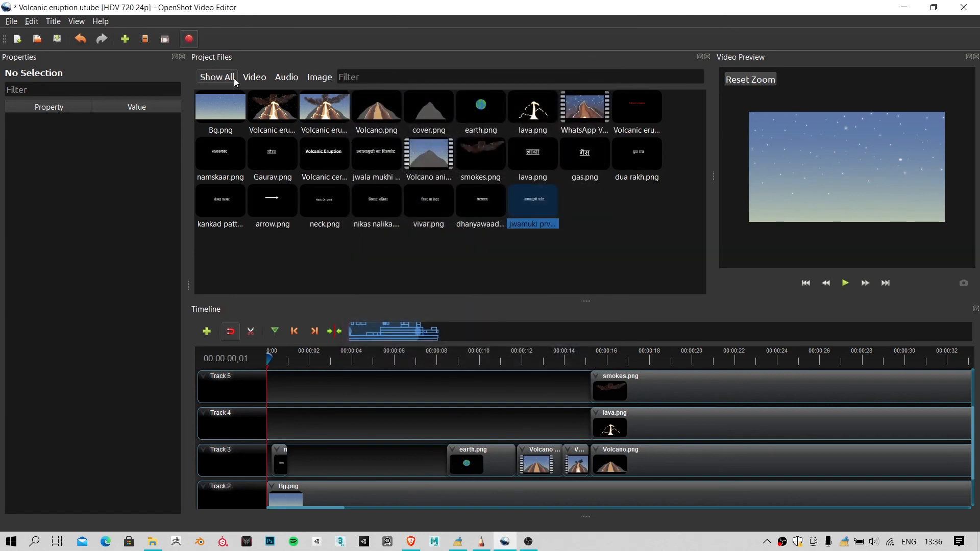
# Step: Export the video as Volcanic eruption utube in MP4 (h.264) format with Low quality
pyautogui.hotkey('ctrl', 'e')
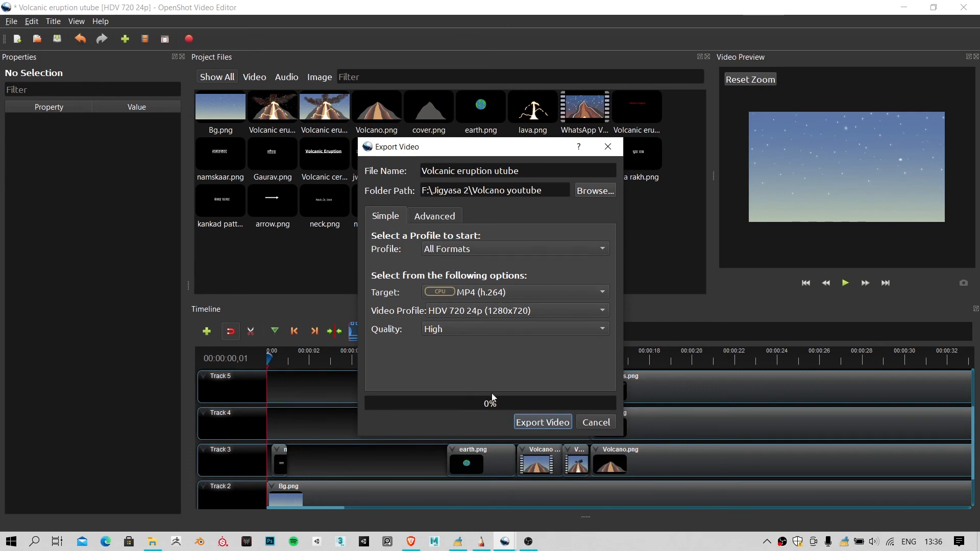
pyautogui.click(485, 335)
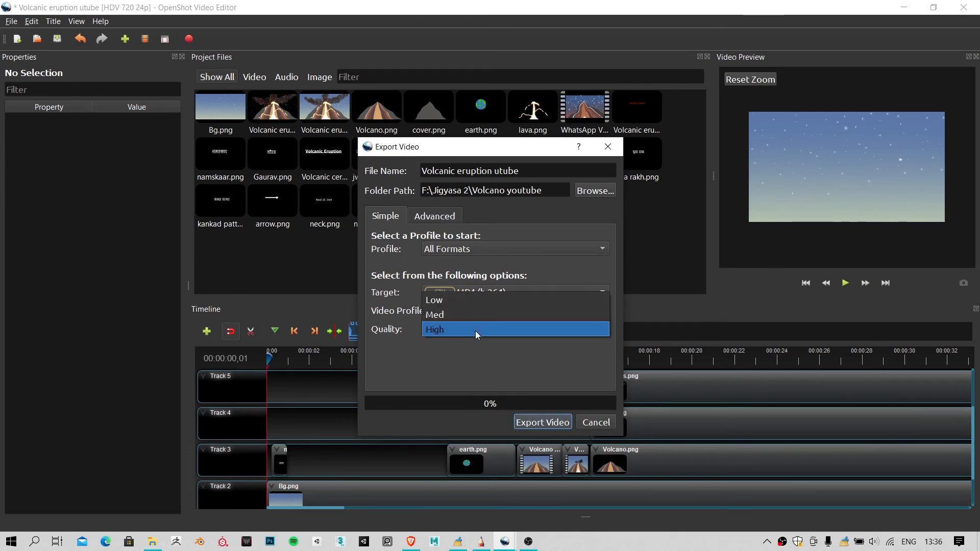
pyautogui.click(463, 300)
pyautogui.click(519, 424)
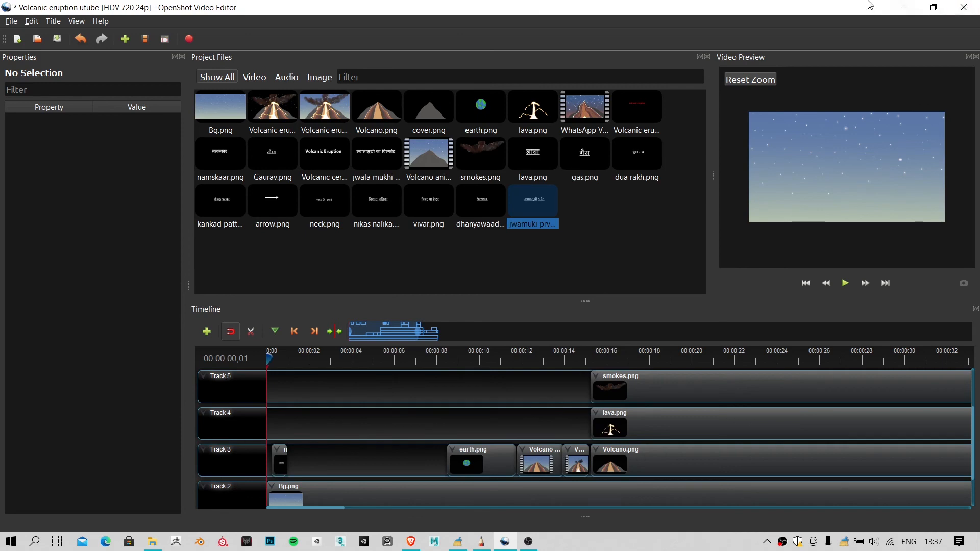
# Step: Switch to File Explorer, play the exported Volcanic eruption utube MP4 from the Volcano youtube folder in Jigyasa 2 through to the end, and close the player
pyautogui.click(903, 8)
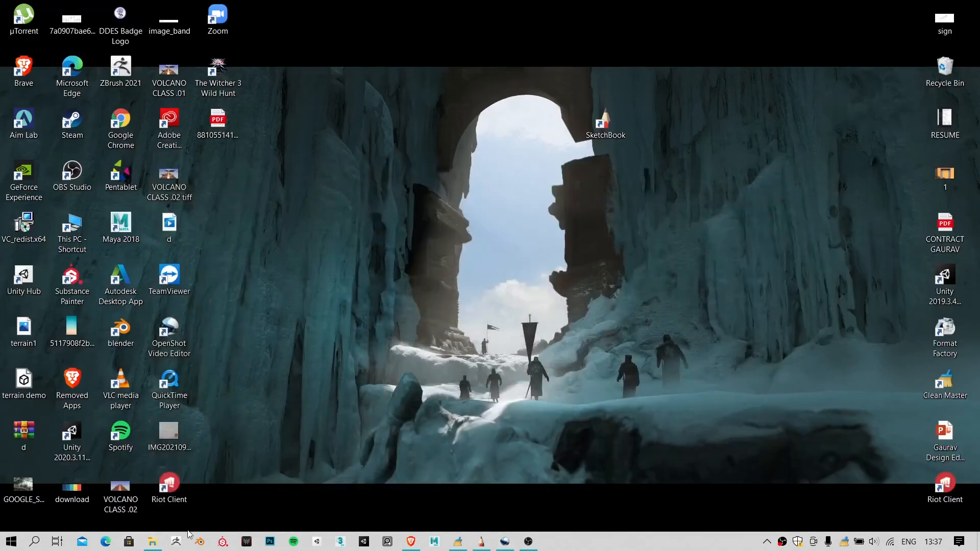
pyautogui.click(152, 541)
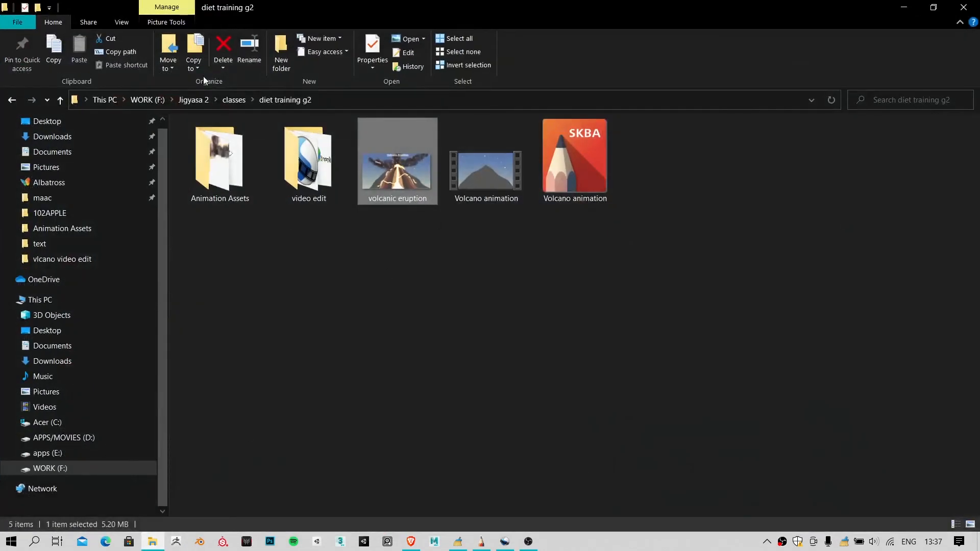
pyautogui.click(201, 99)
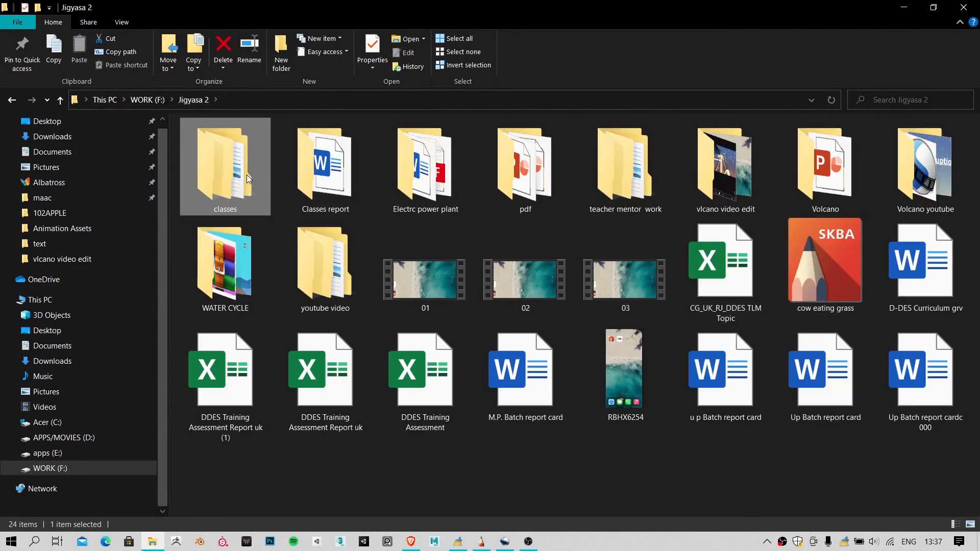
pyautogui.doubleClick(935, 195)
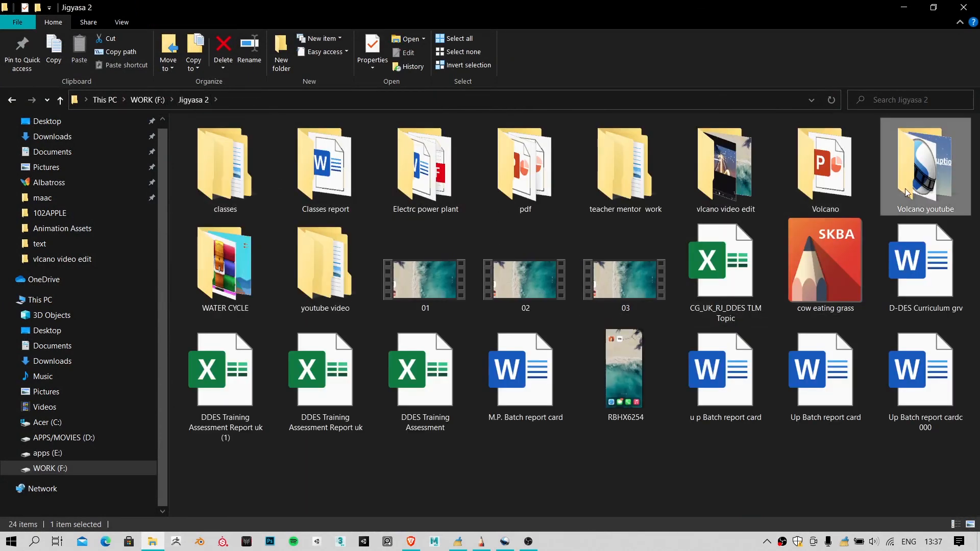
pyautogui.click(294, 172)
pyautogui.doubleClick(294, 171)
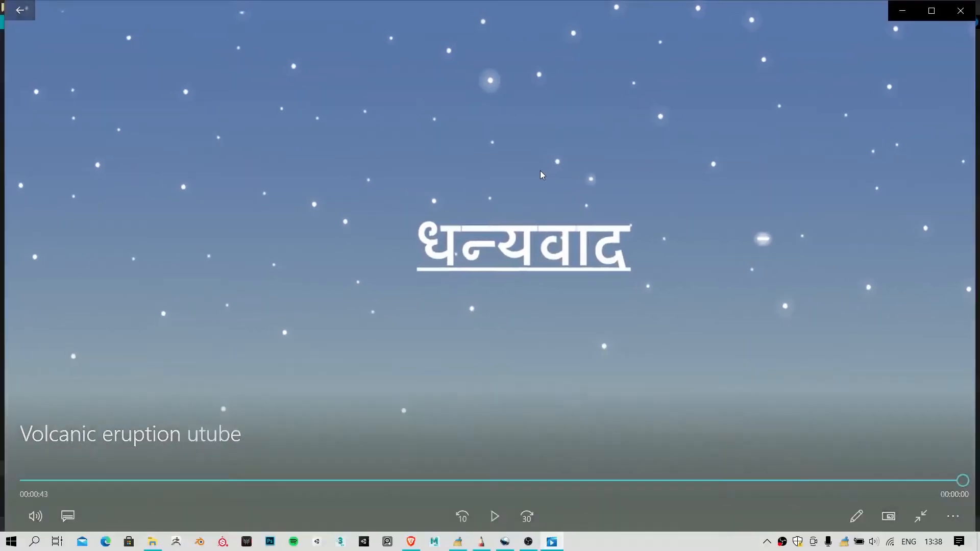
pyautogui.doubleClick(542, 175)
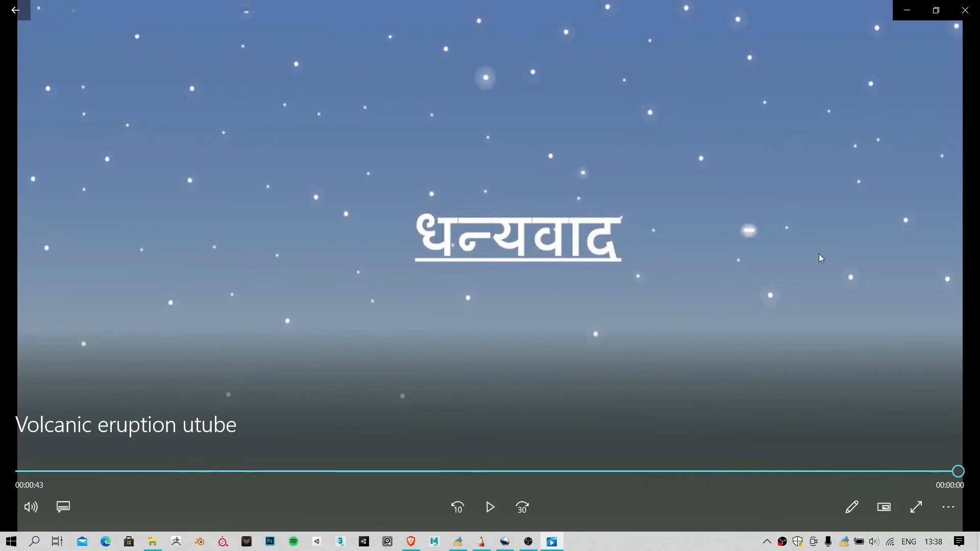
pyautogui.click(964, 10)
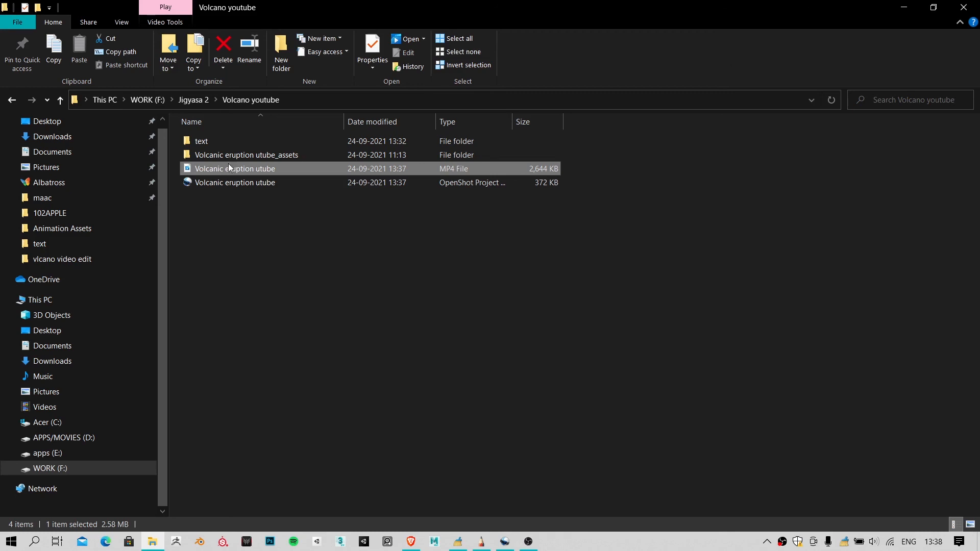
# Step: Replay the opening titles of the exported Volcanic eruption utube video, pause it, and minimise the player
pyautogui.doubleClick(263, 170)
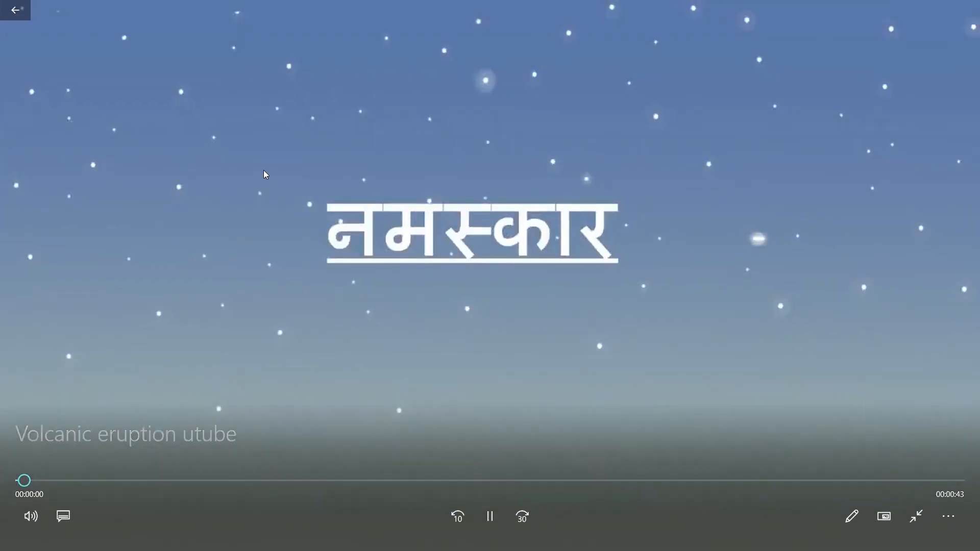
pyautogui.click(490, 516)
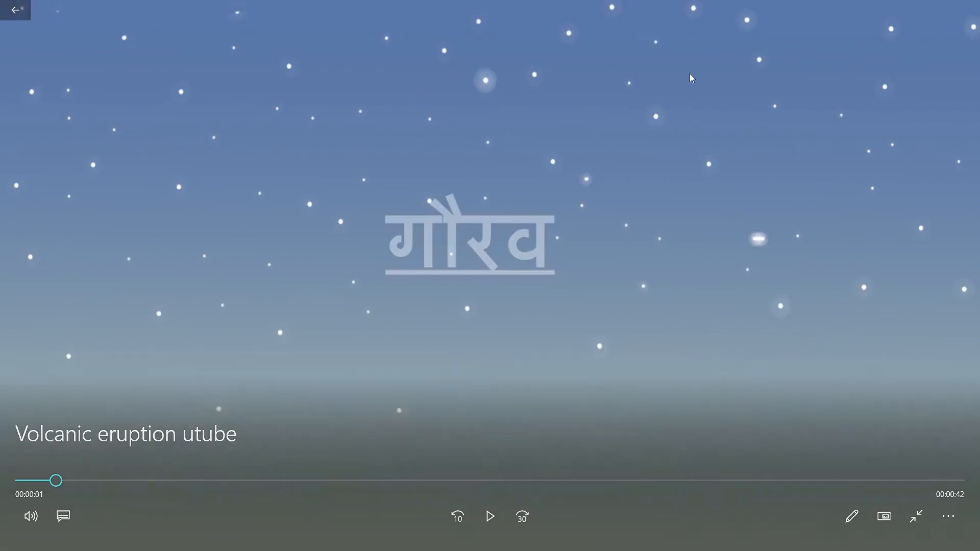
pyautogui.click(944, 8)
pyautogui.click(906, 10)
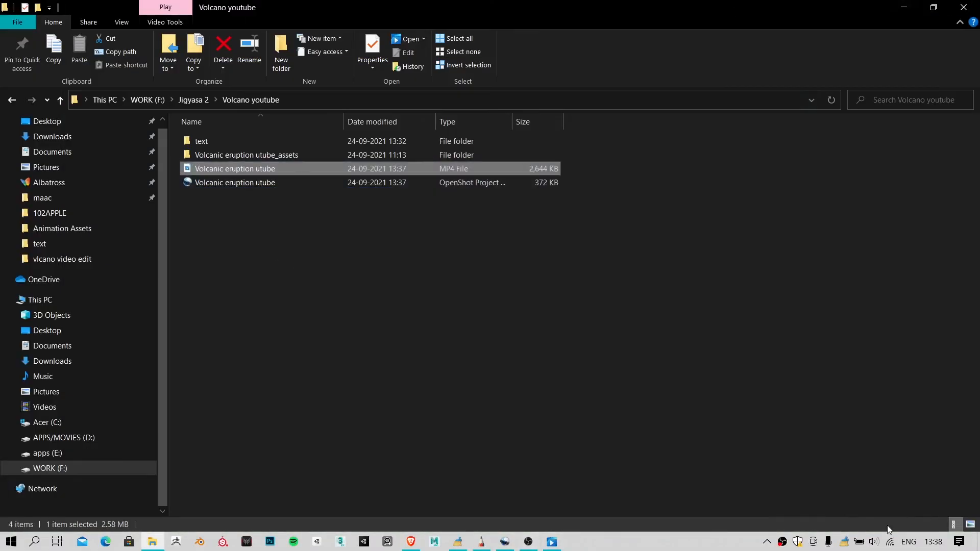